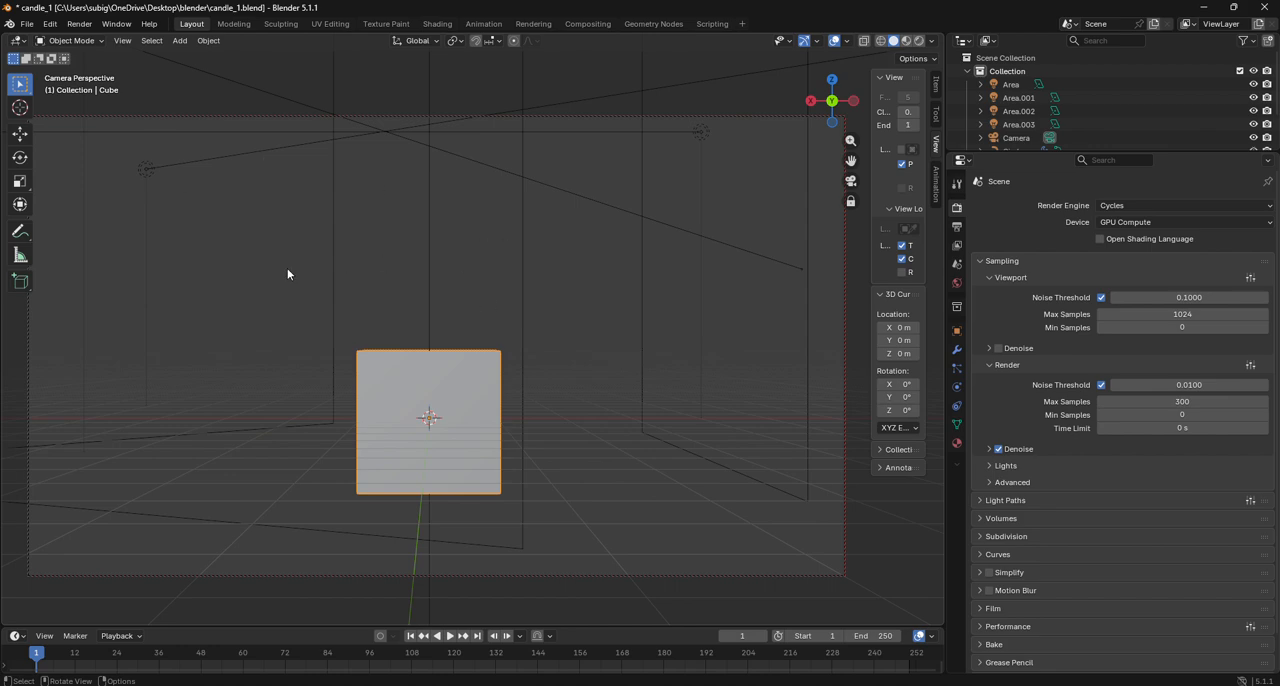
- Select the four area lights and move them down about 4.17 m along the global Z axis
left_click_drag(287, 268, 812, 326)
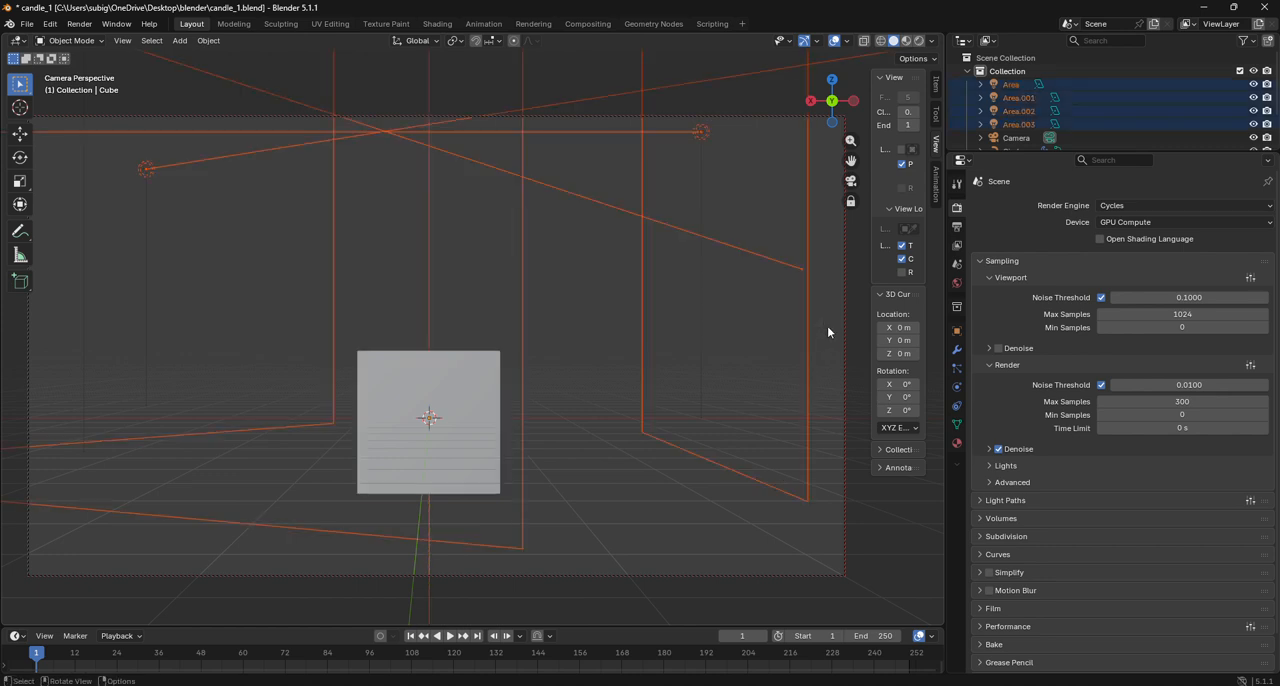
scroll(664, 300, "down", 5)
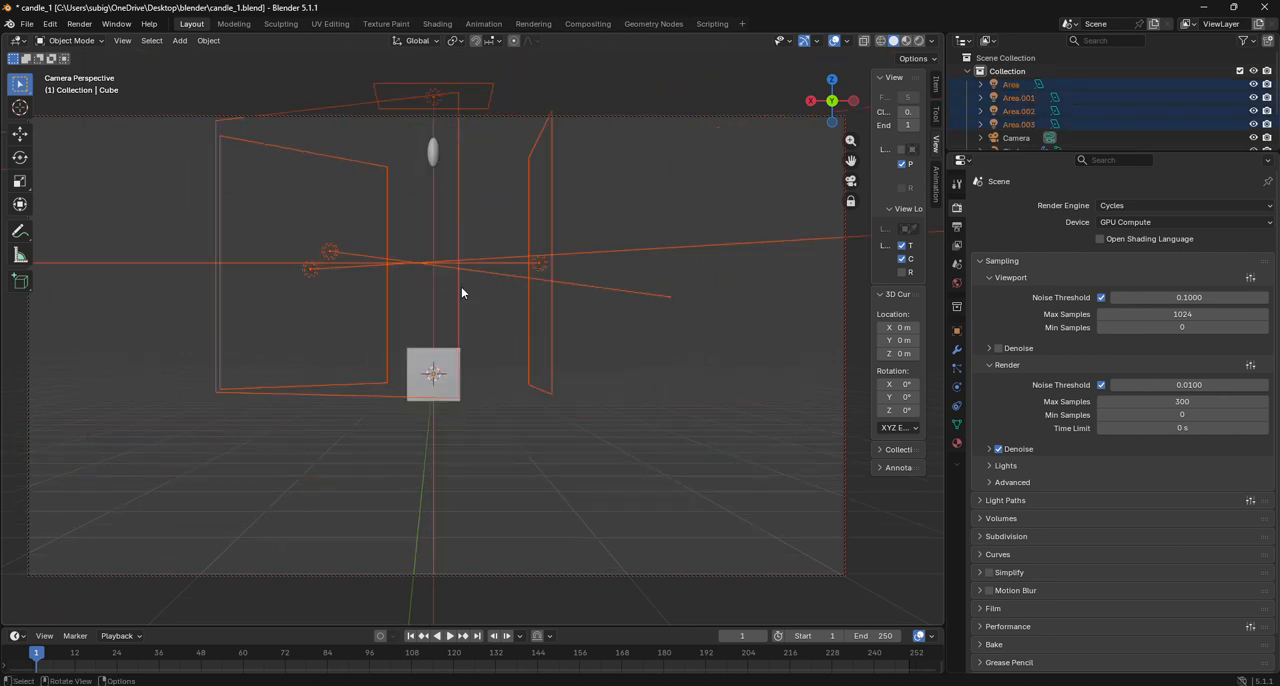
key("g")
key("z")
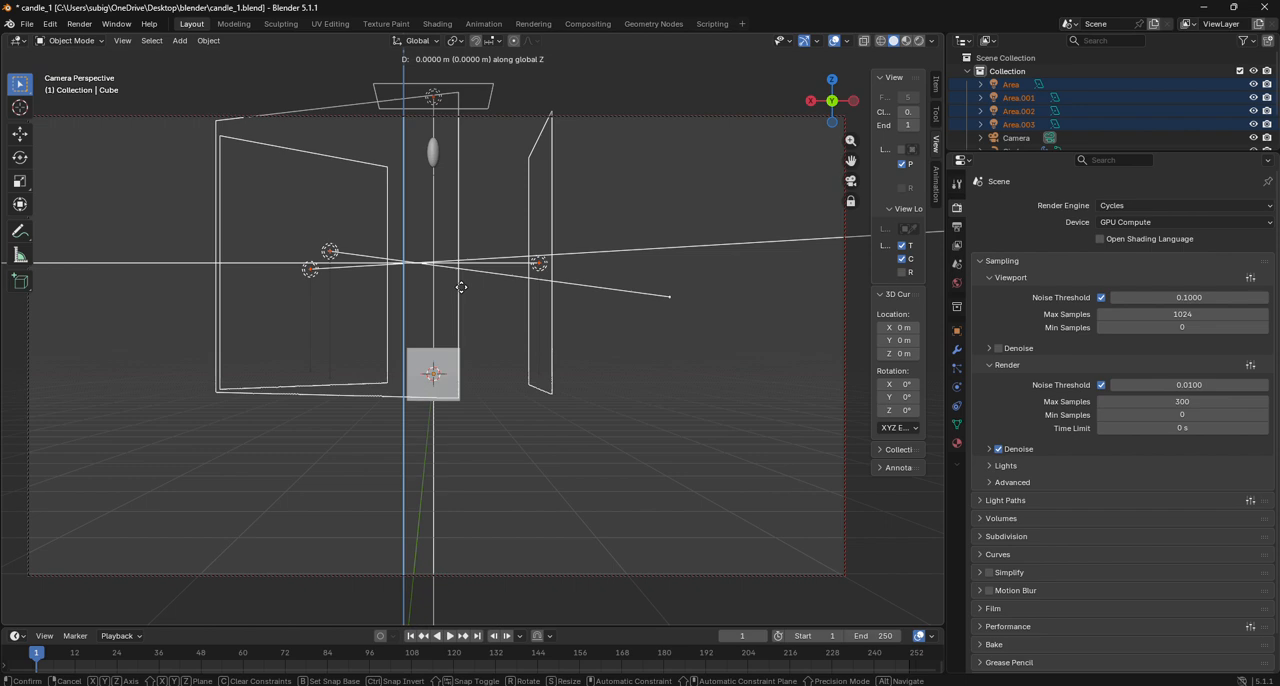
left_click(469, 396)
scroll(469, 396, "up", 5)
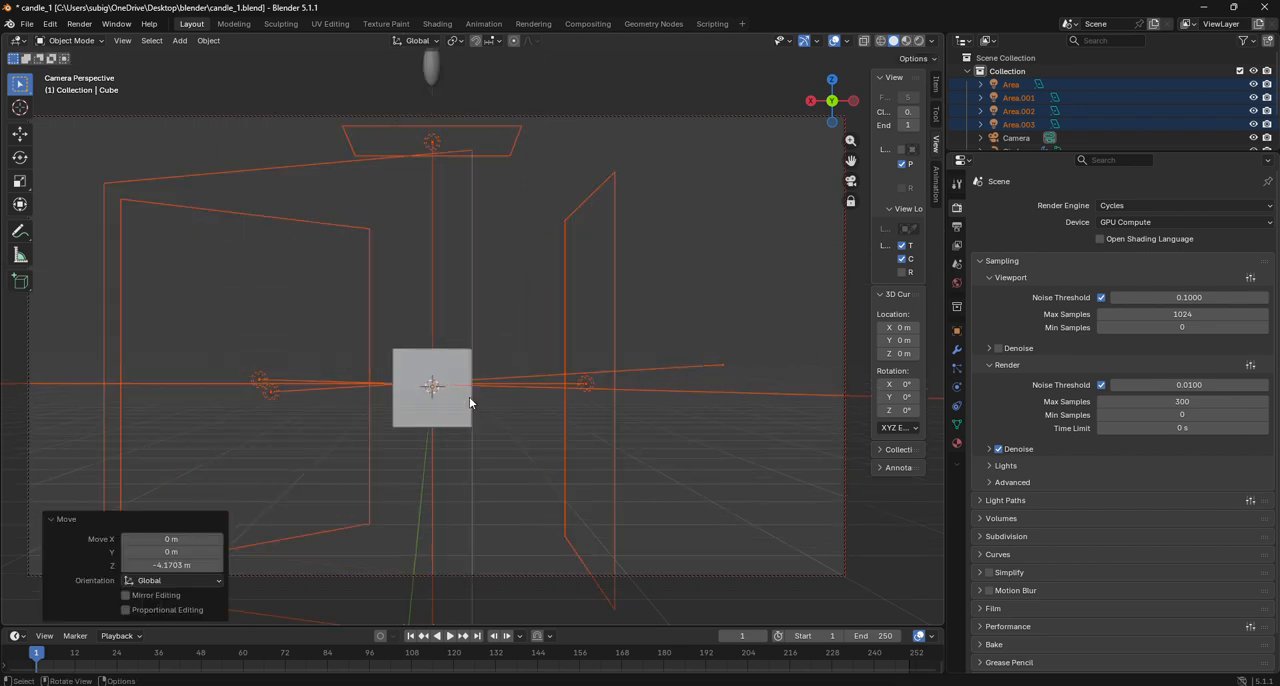
- Turn off the To 3D Cursor and Camera to View locks for the viewport
left_click(905, 246)
left_click(906, 259)
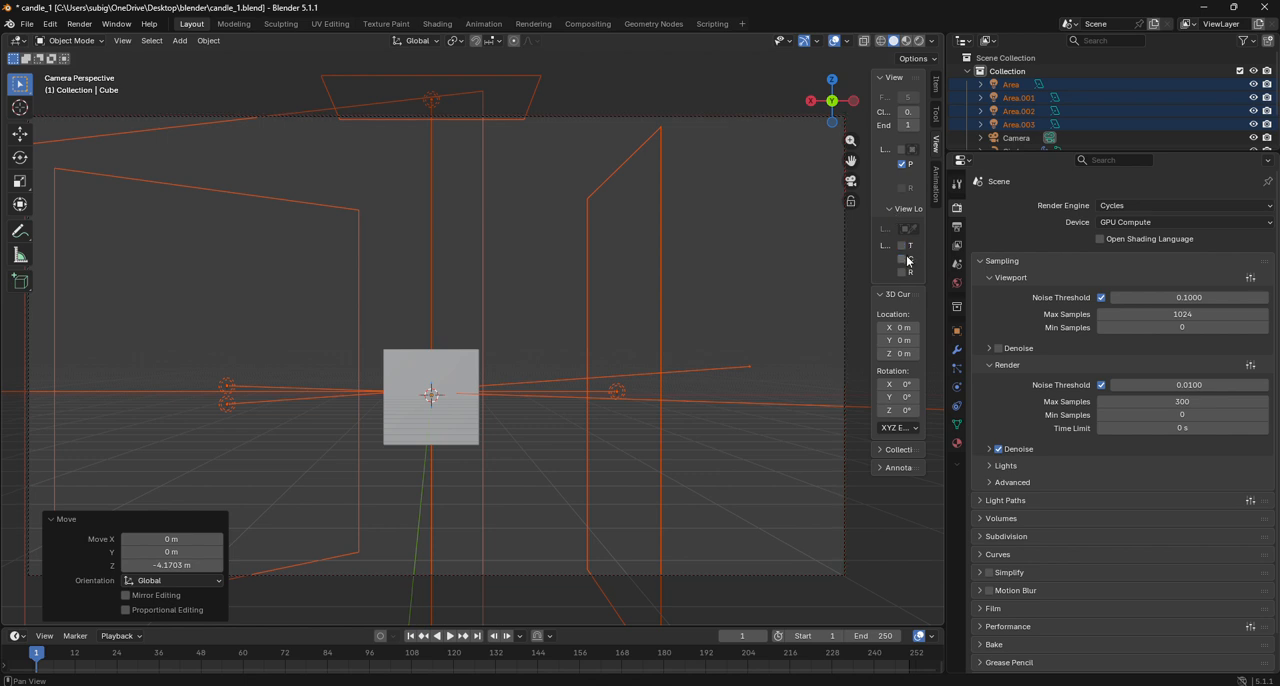
left_click_drag(849, 164, 893, 75)
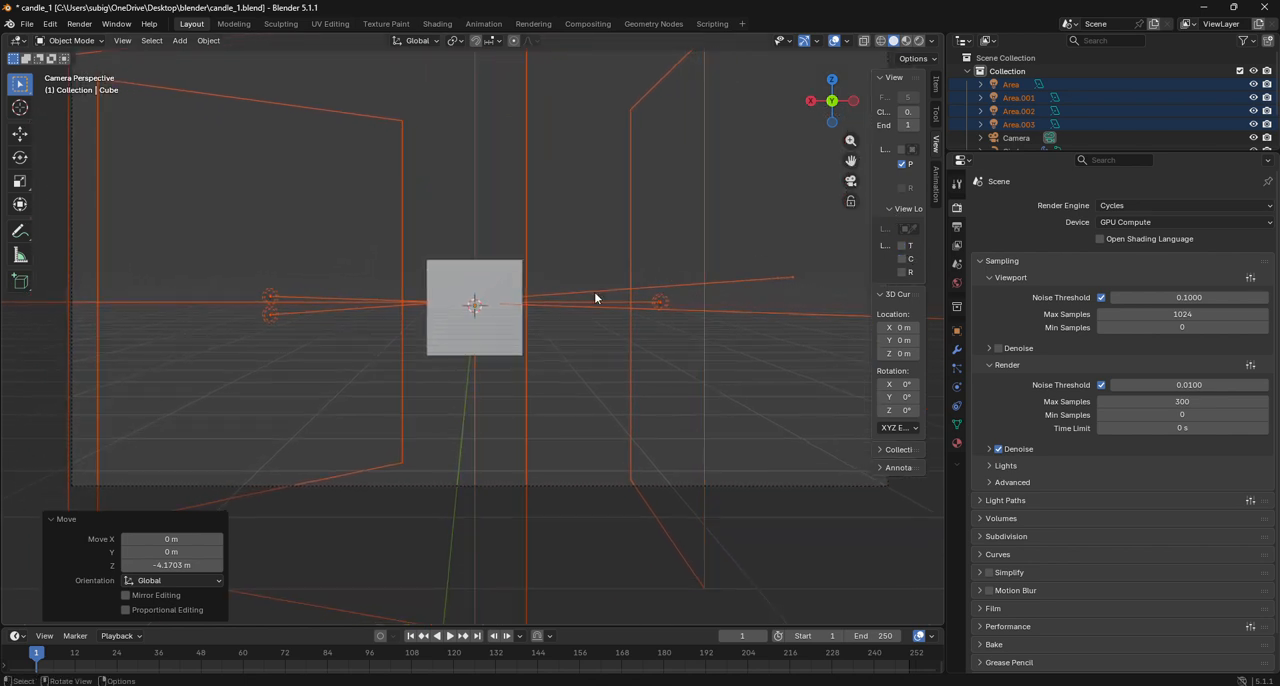
- Select the cube and enter Edit Mode on it
left_click(514, 306)
scroll(510, 332, "up", 2)
left_click(512, 342)
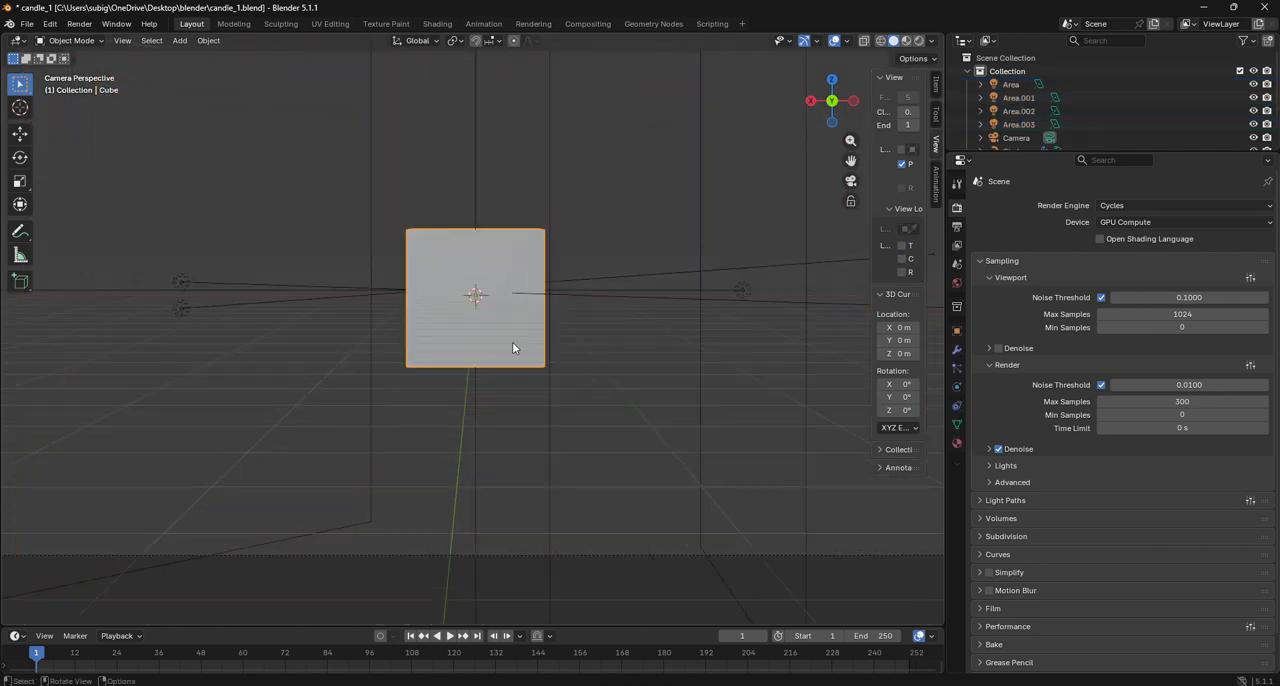
left_click(70, 40)
left_click(74, 69)
scroll(217, 193, "up", 3)
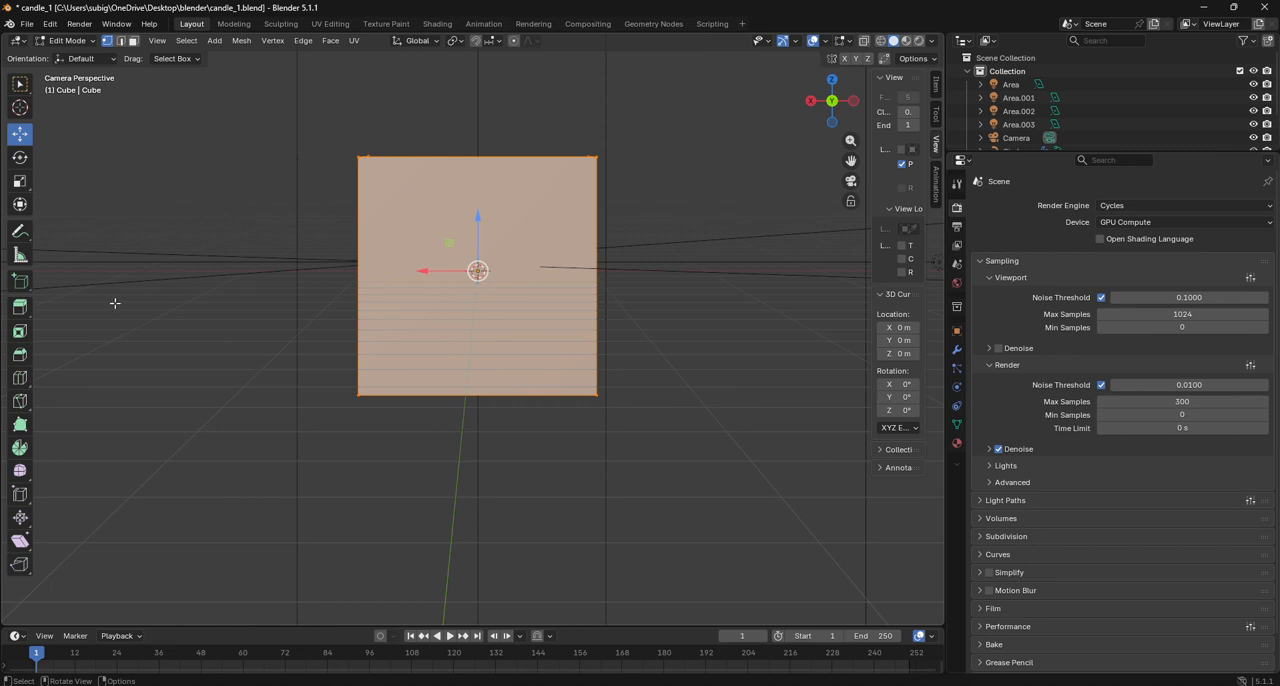
- Add two perpendicular, centred loop cuts that cross in the middle of the cube's top face
left_click(19, 377)
left_click(498, 361)
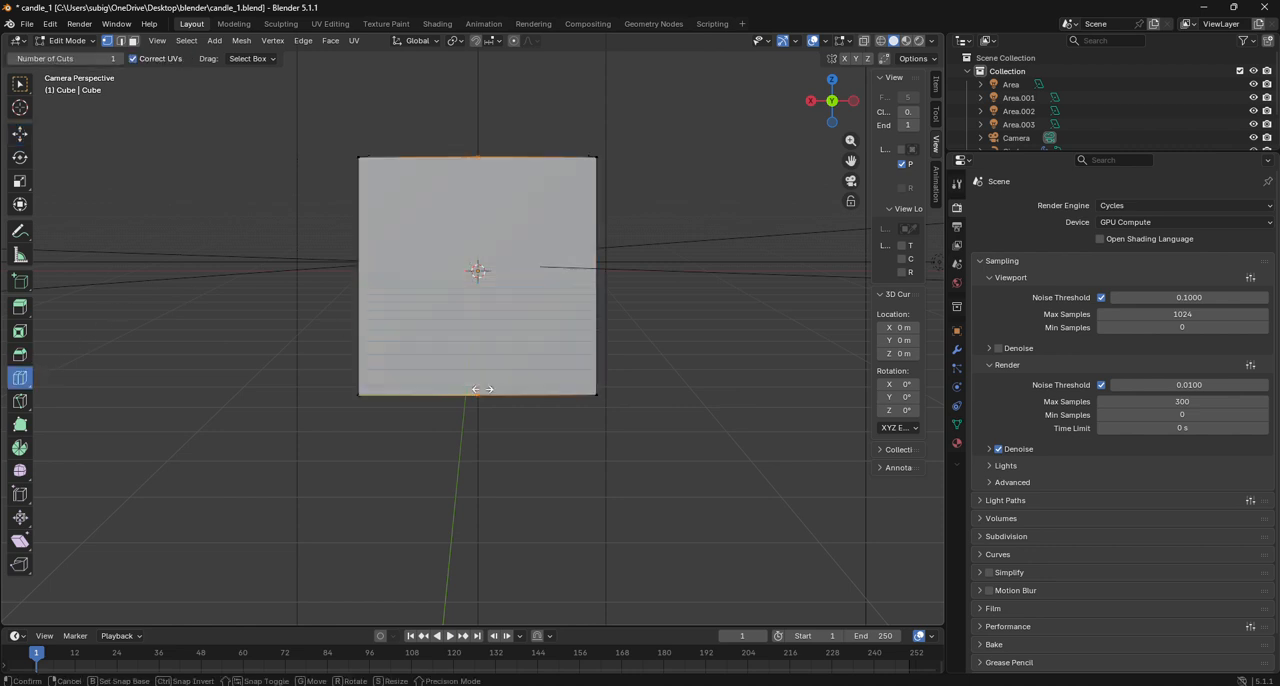
left_click_drag(831, 101, 824, 120)
scroll(626, 280, "up", 2)
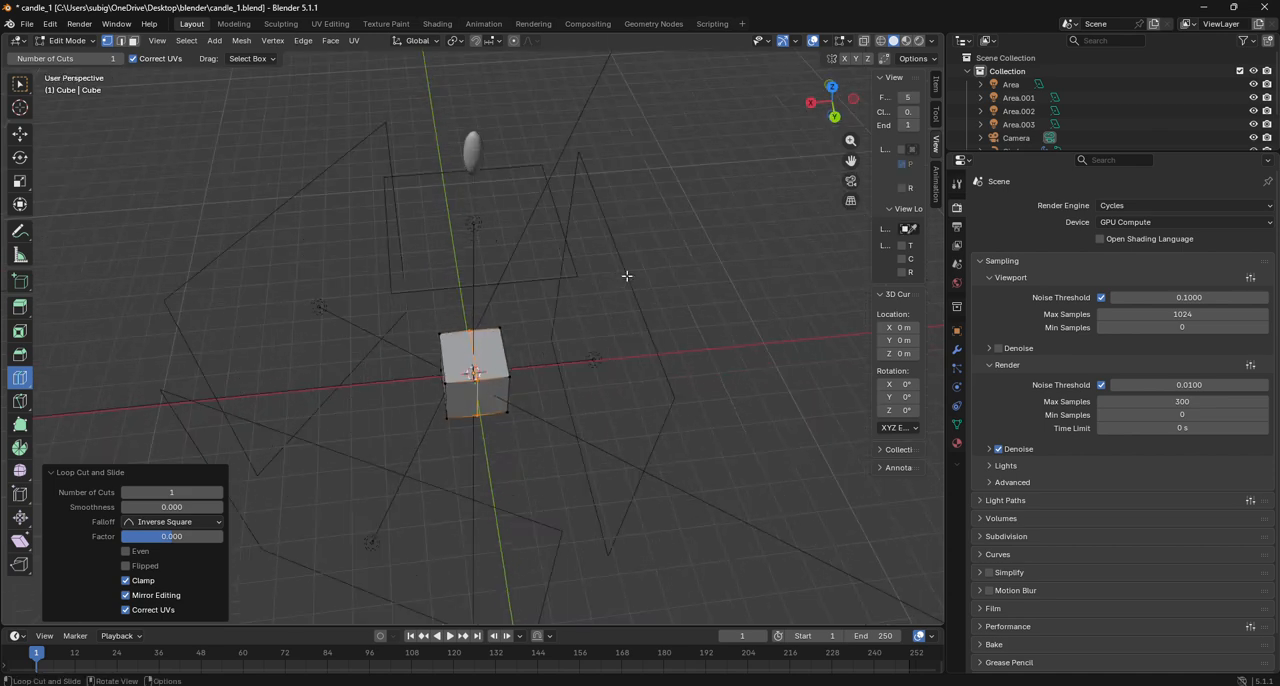
scroll(489, 357, "up", 2)
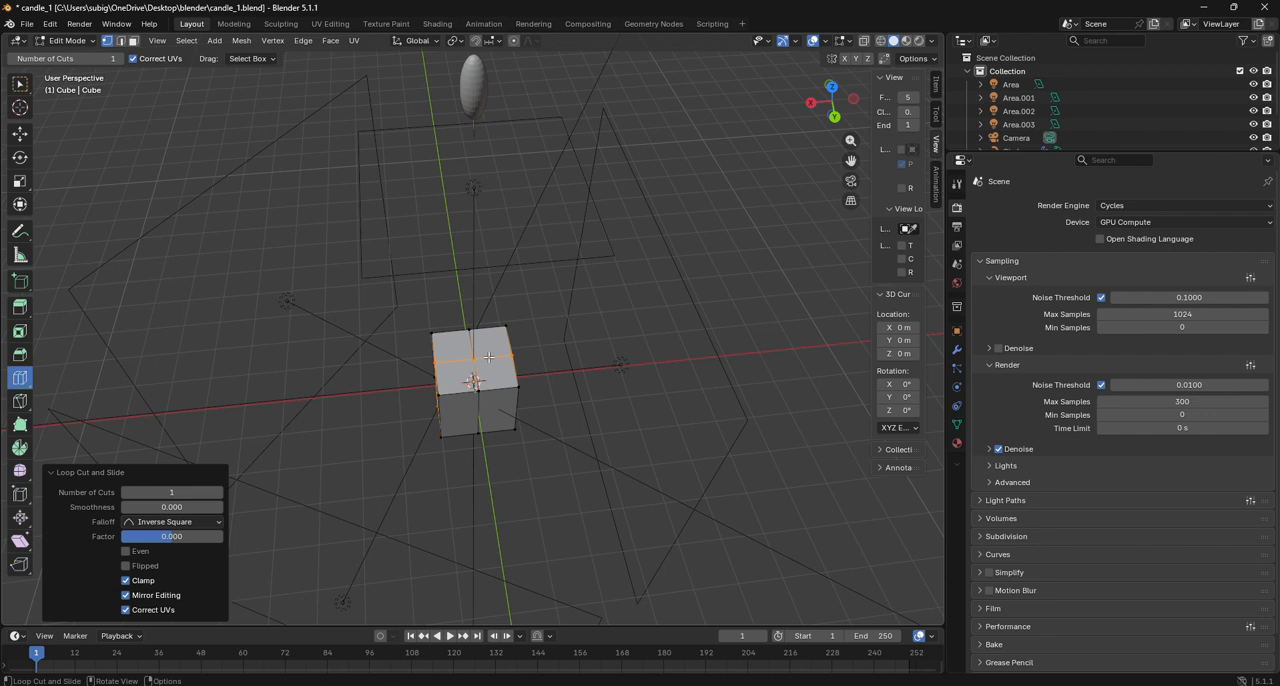
scroll(489, 357, "up", 6)
scroll(480, 335, "down", 5)
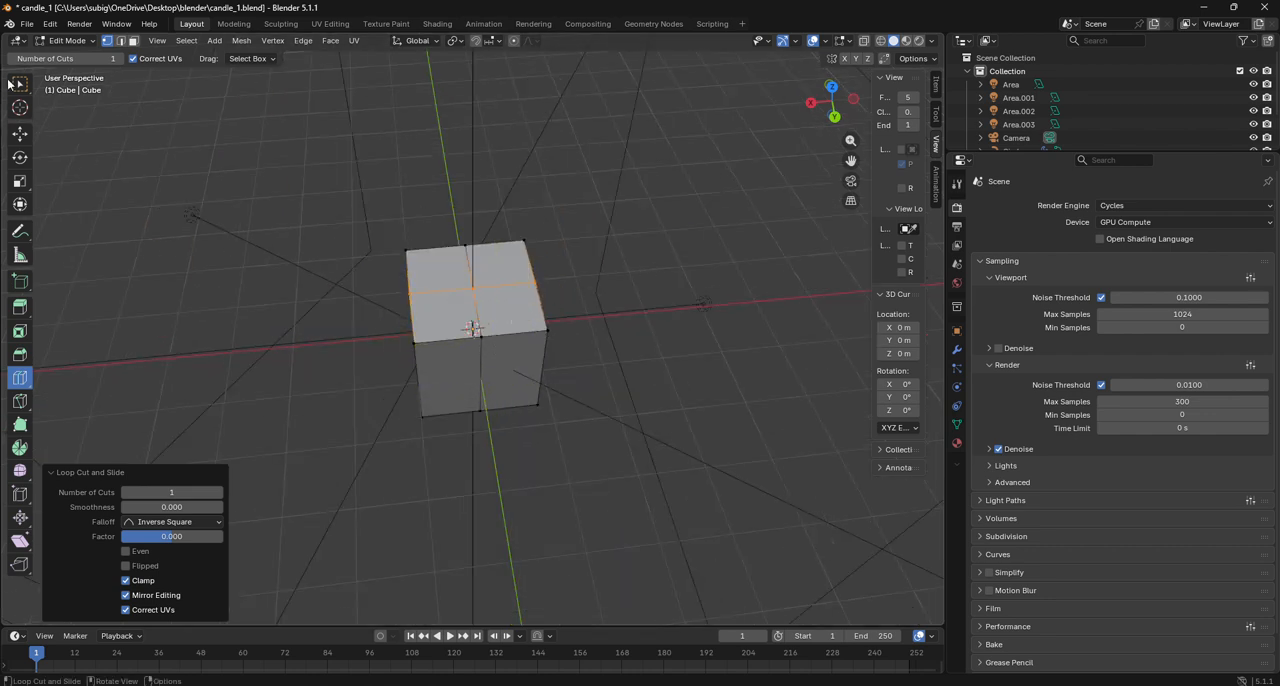
- Switch to edge selection and select all the outer edges around the cube's top face
left_click(20, 133)
left_click(120, 40)
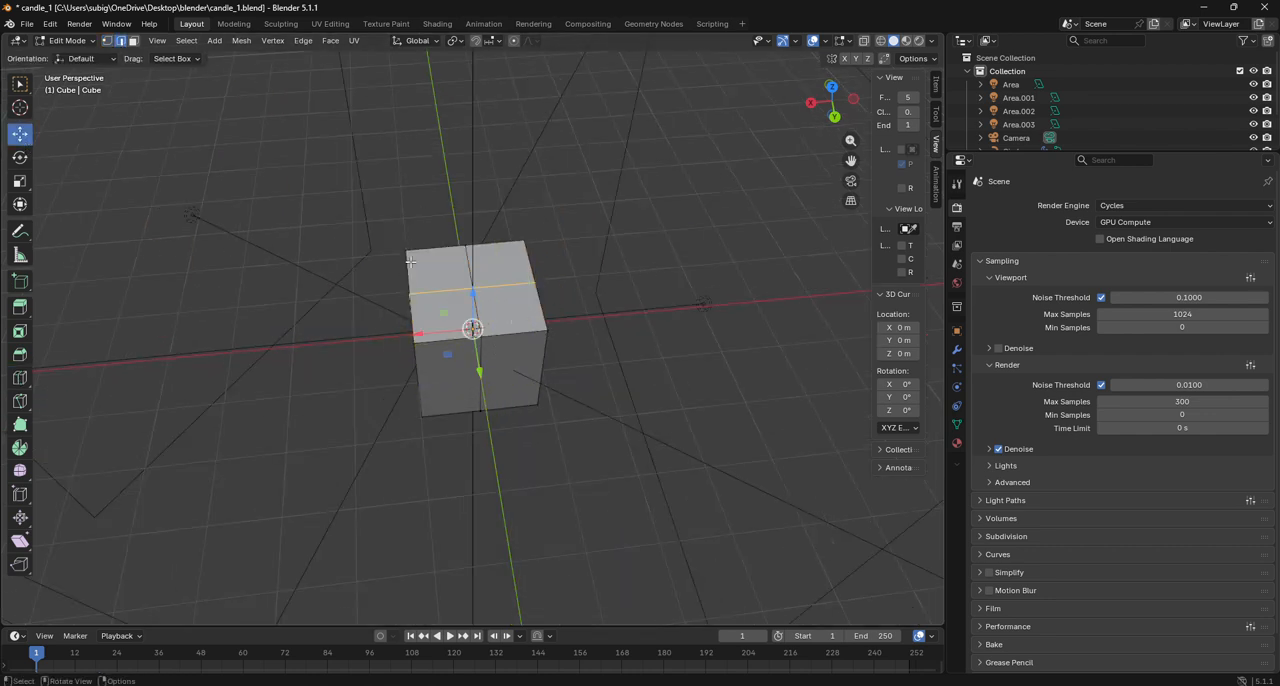
left_click(533, 331, "alt")
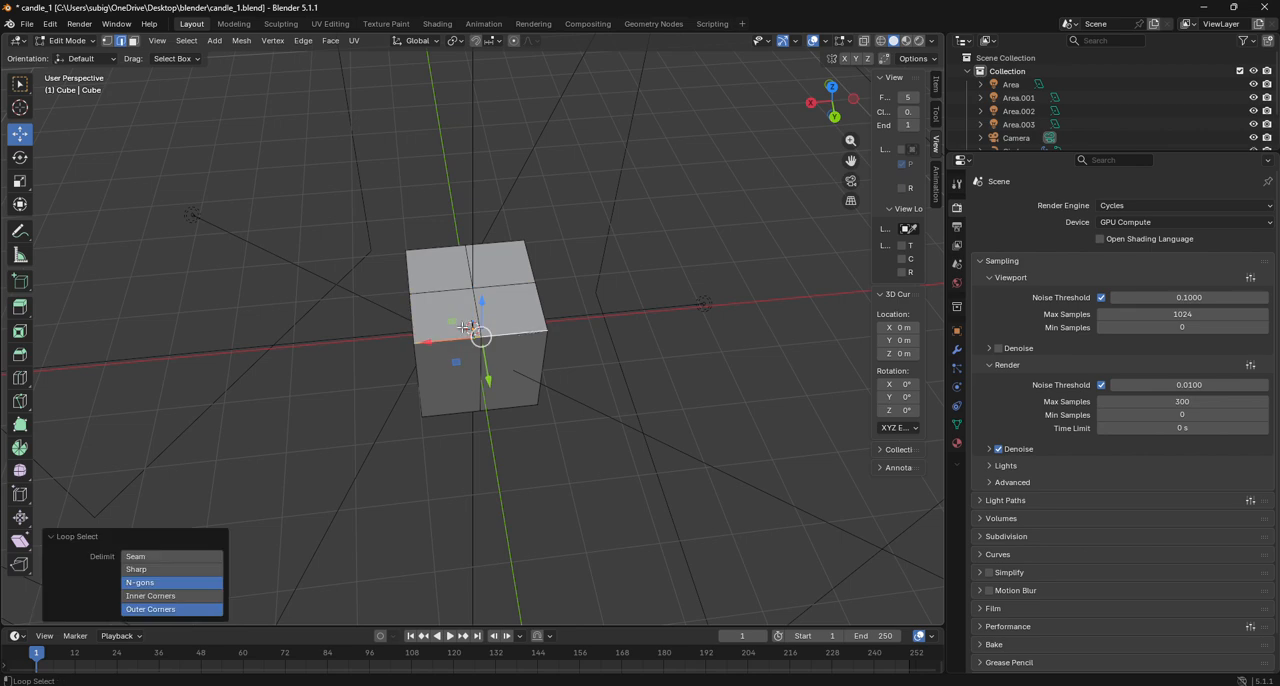
left_click(412, 315, "alt")
left_click(459, 250, "alt")
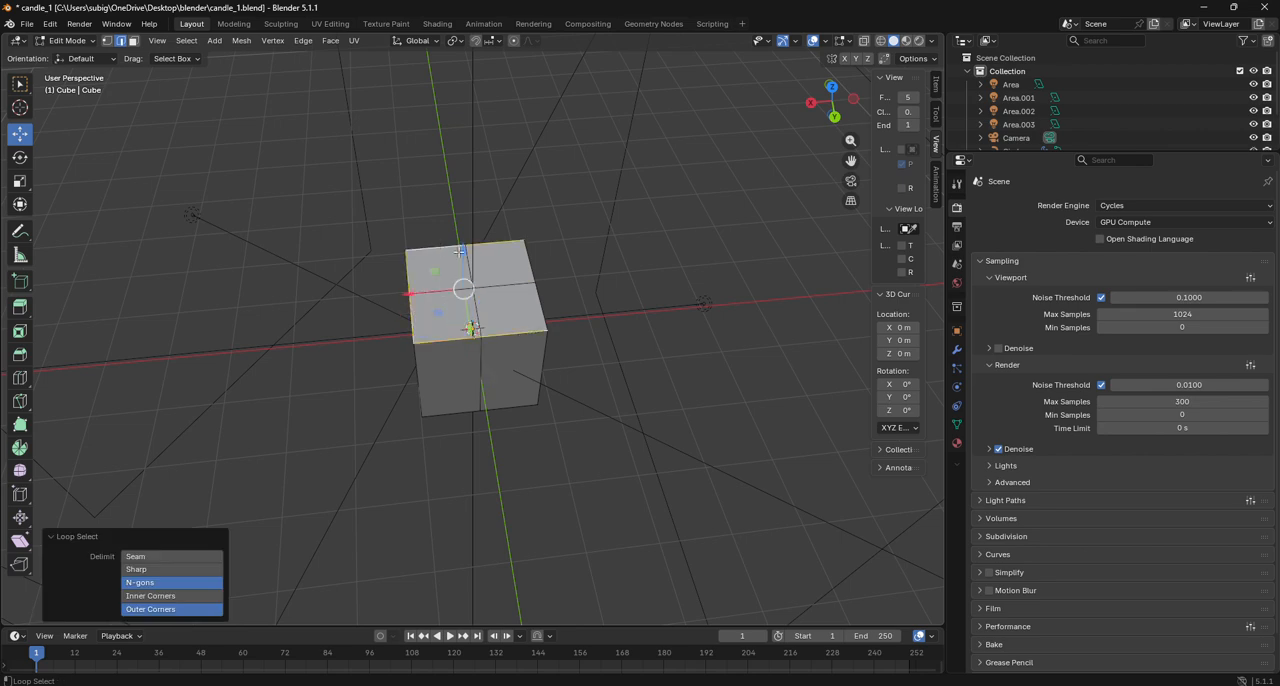
- Add the outer edges around the cube's bottom face to the selection
middle_click_drag(533, 308, 640, 312)
left_click_drag(830, 102, 825, 89)
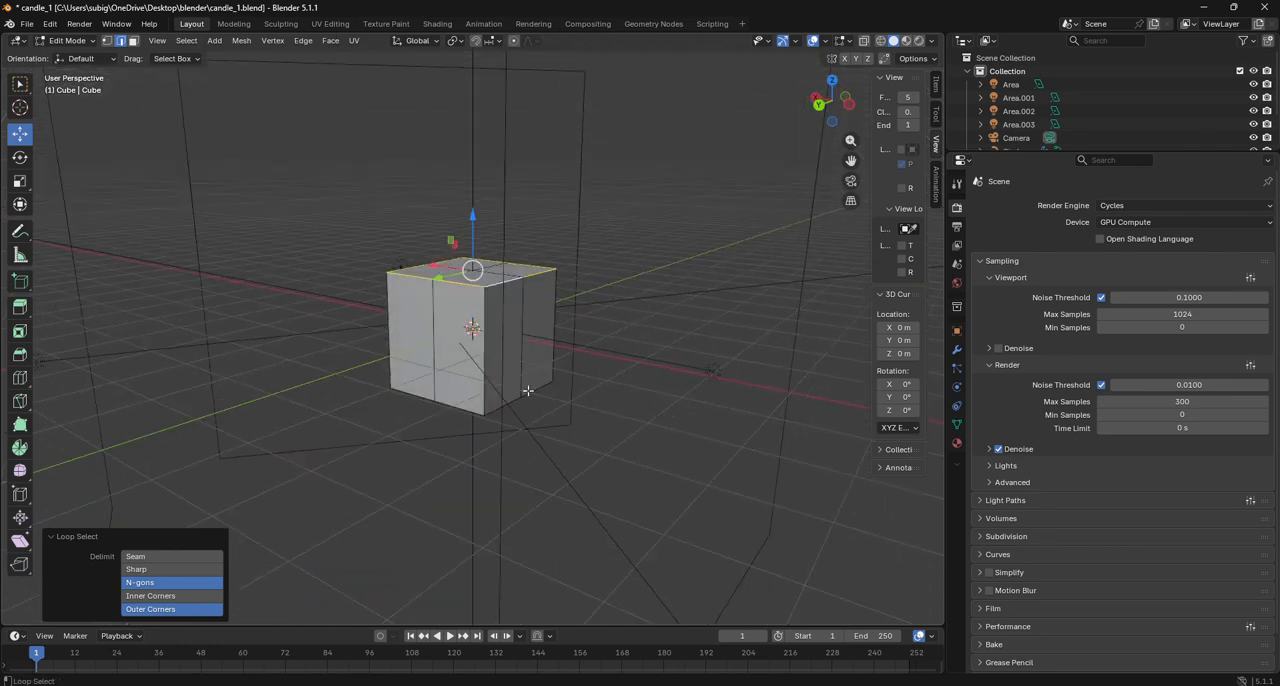
left_click(456, 408, "alt+shift")
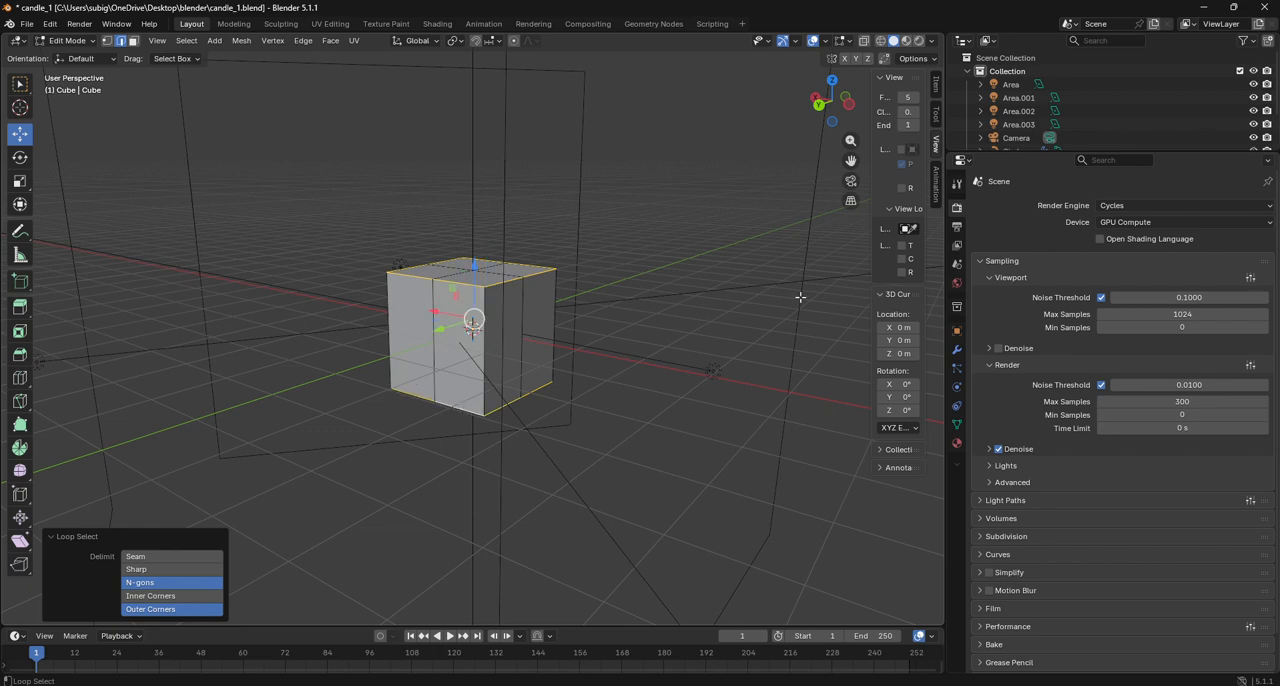
left_click_drag(818, 114, 905, 124)
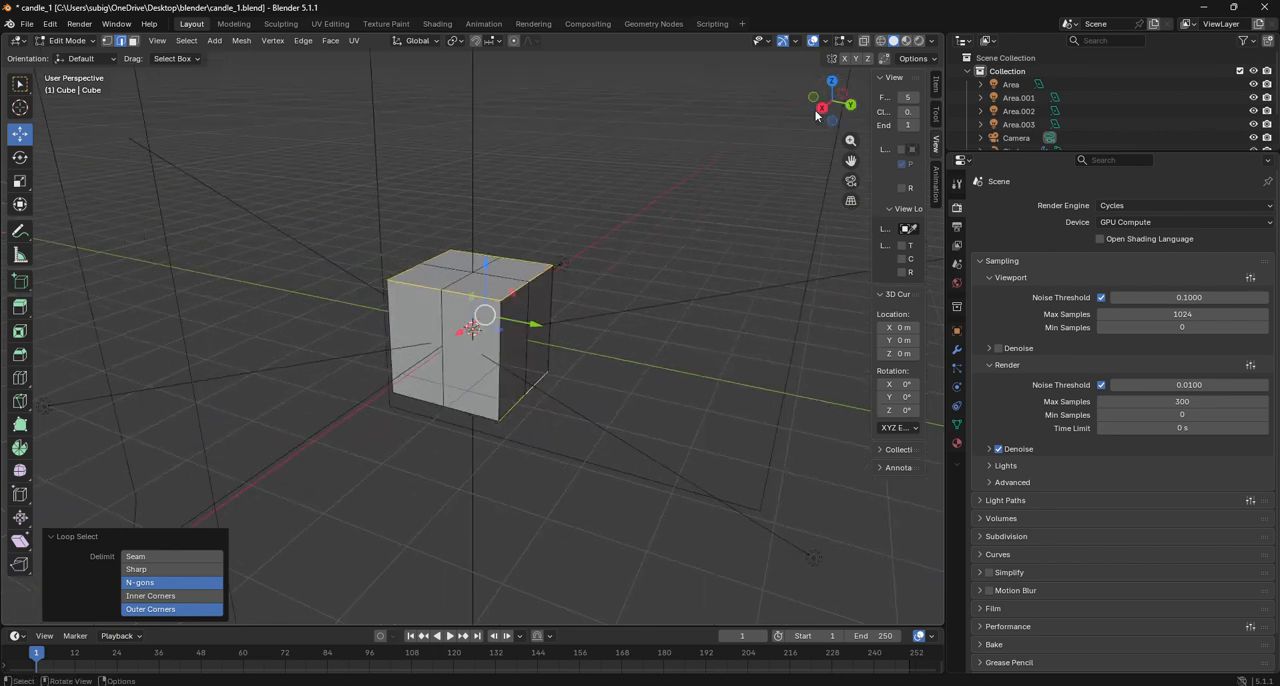
left_click_drag(826, 126, 862, 110)
left_click(504, 412, "alt+shift")
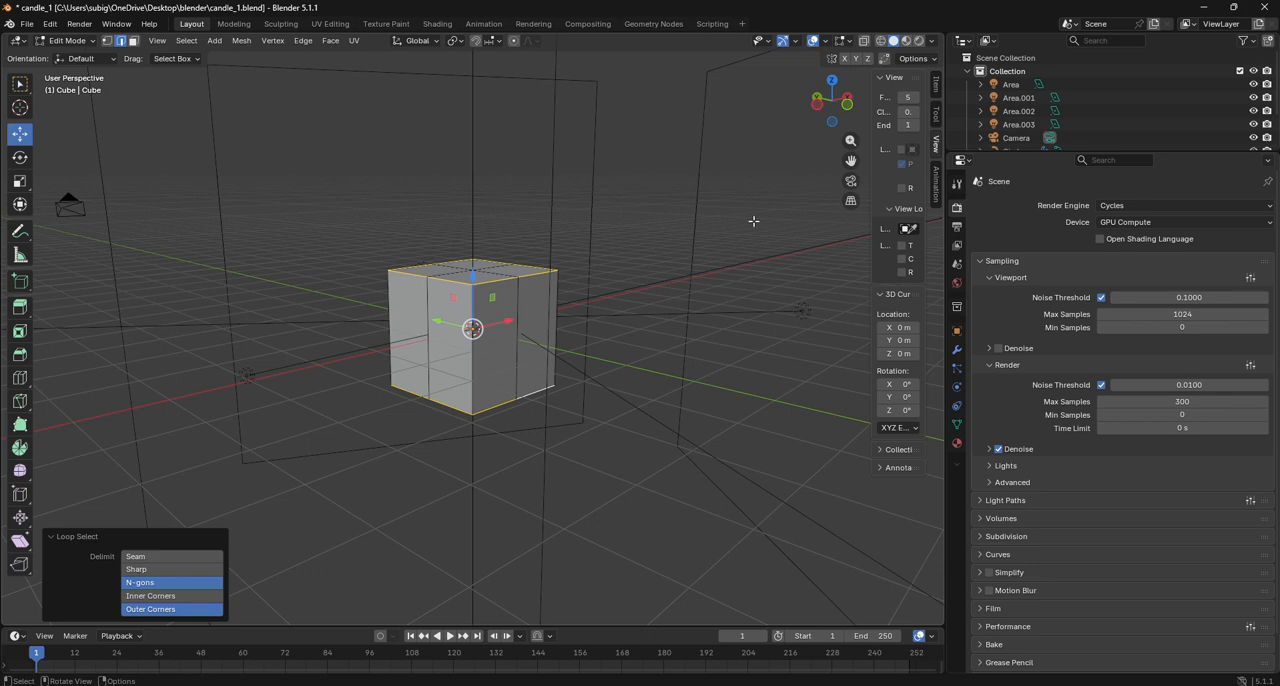
key("space")
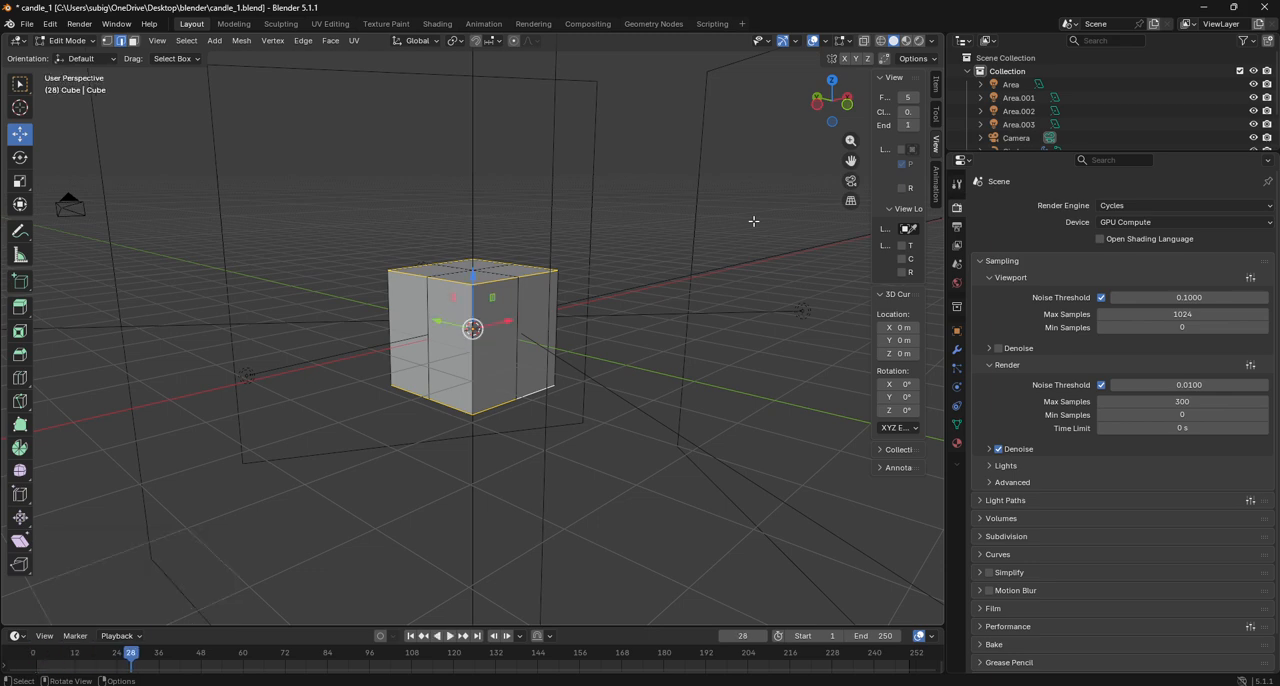
left_click(743, 637)
type("1")
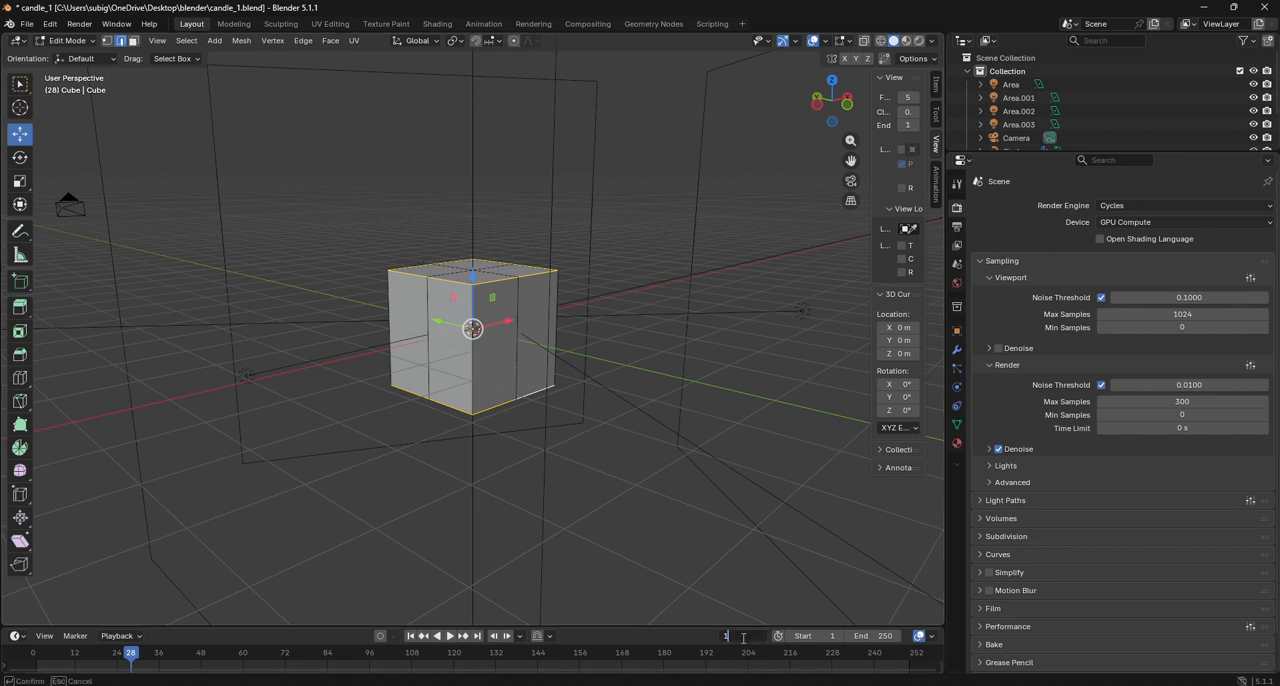
key("Return")
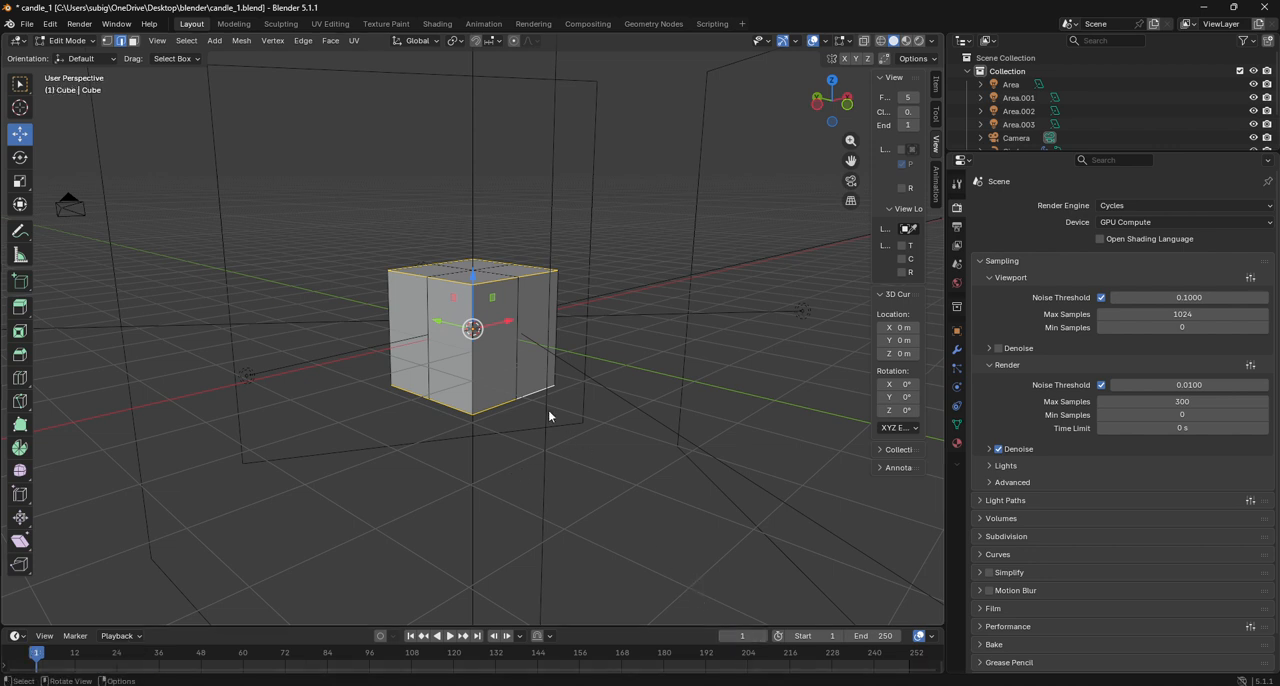
- Undo the bottom edge selection and round the top perimeter with To Sphere at a factor of 1
left_click(471, 330, "ctrl")
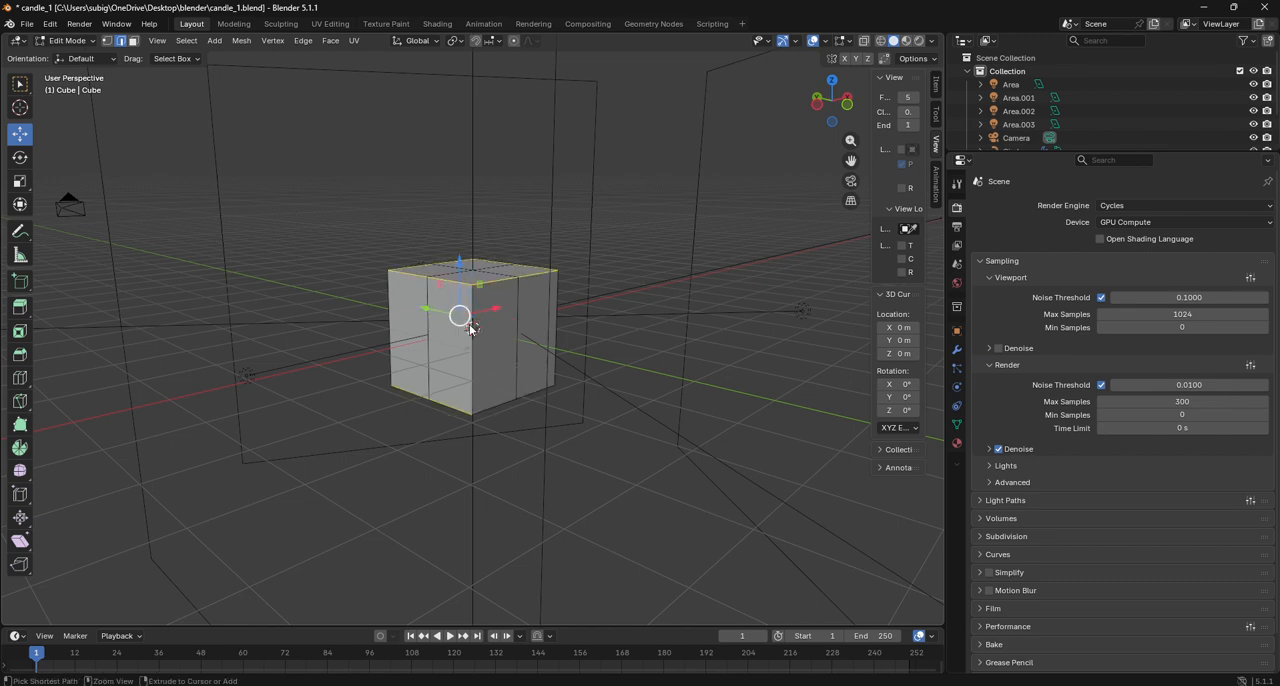
left_click(471, 330, "ctrl")
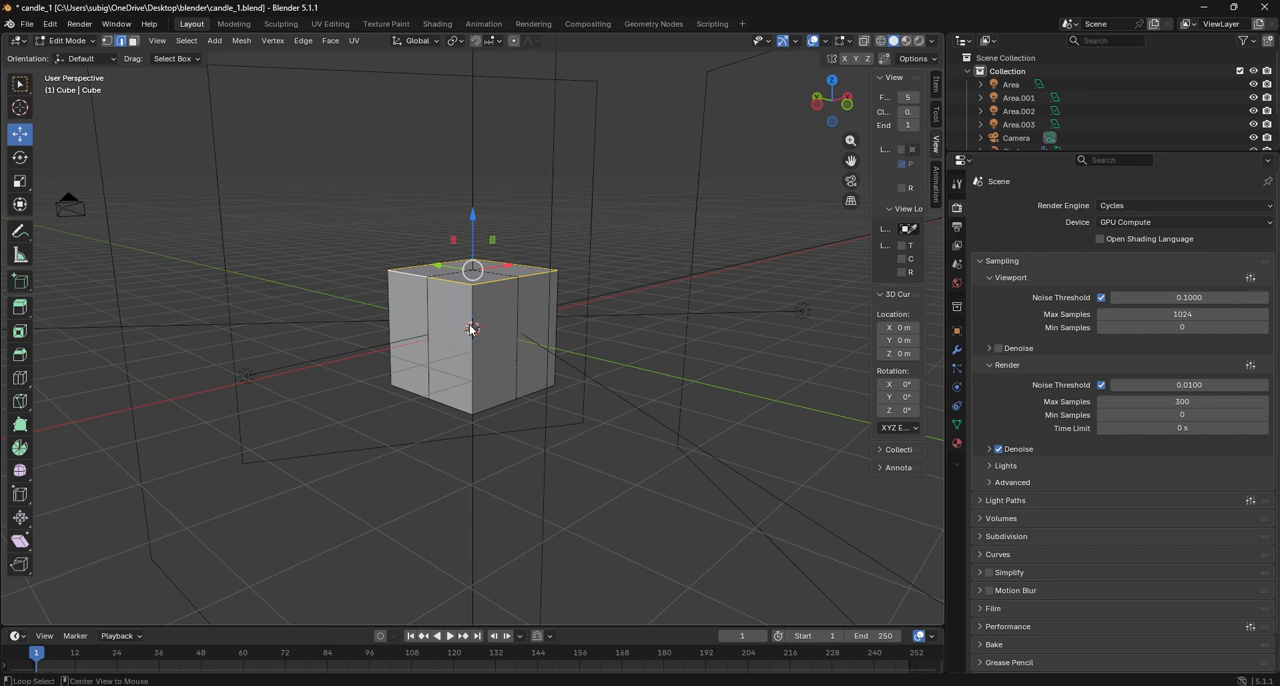
key("shift+alt+s")
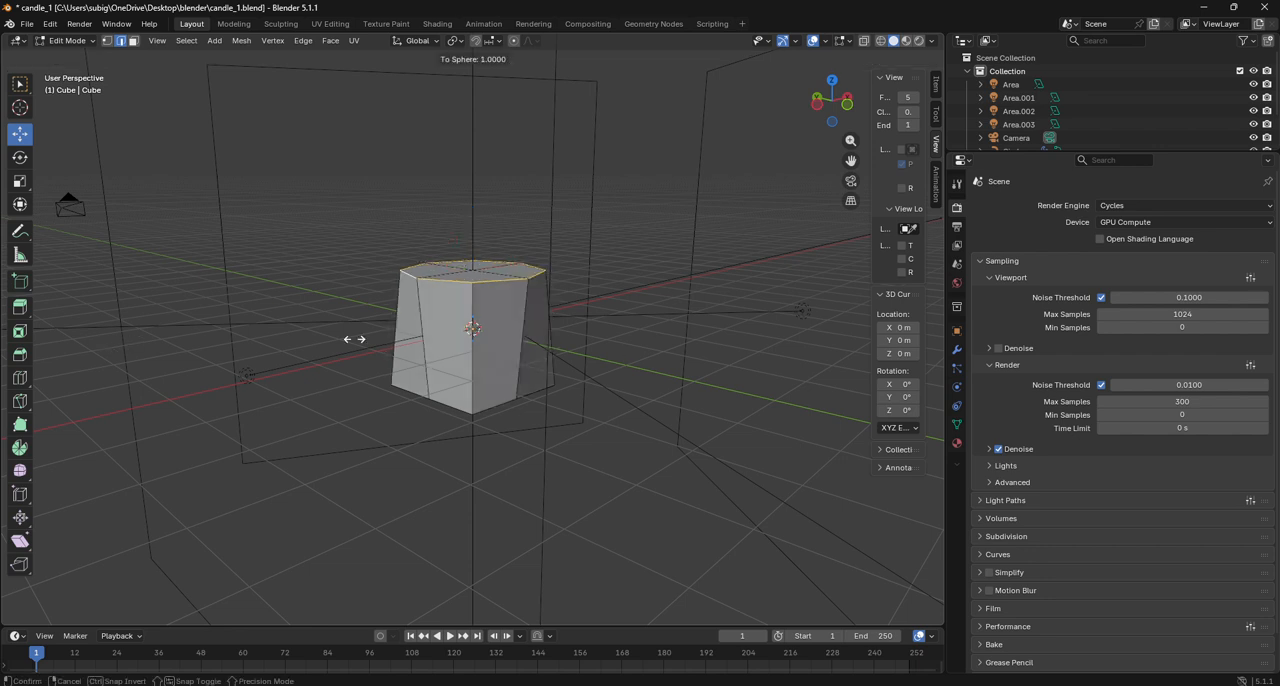
left_click(351, 337)
- Select the outer edges around the bottom face and round them with To Sphere at a factor of 1
left_click_drag(830, 102, 816, 158)
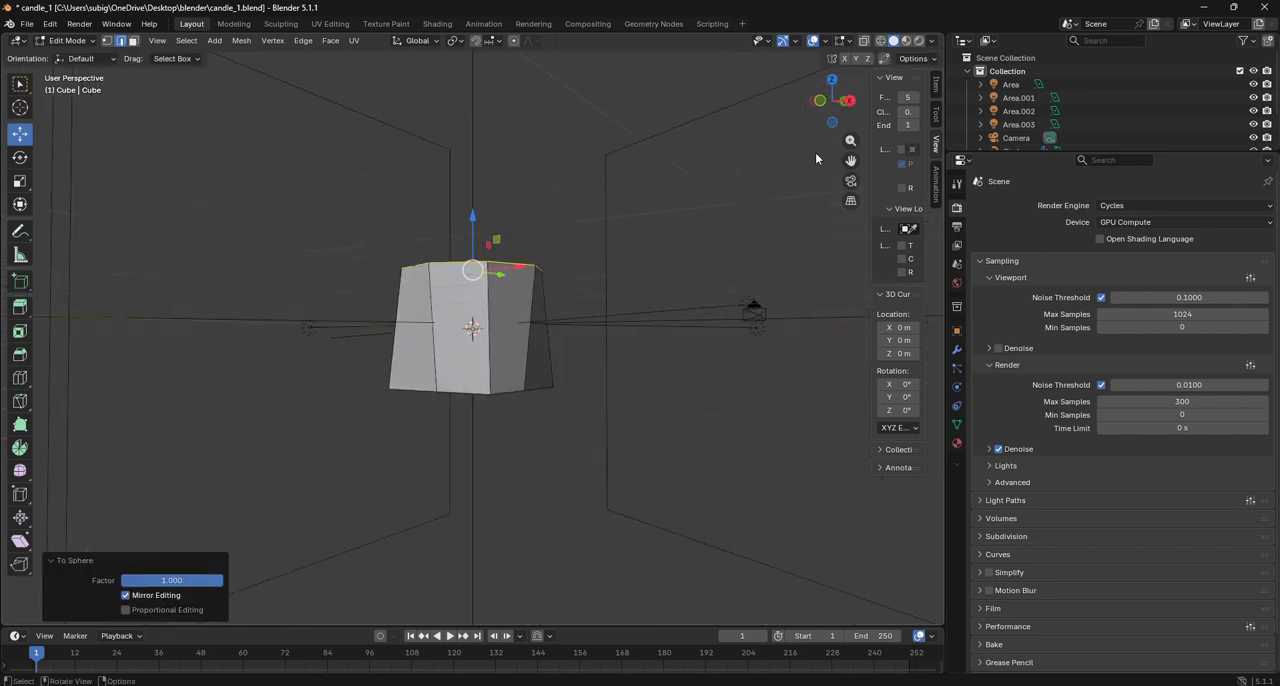
left_click(474, 393, "alt")
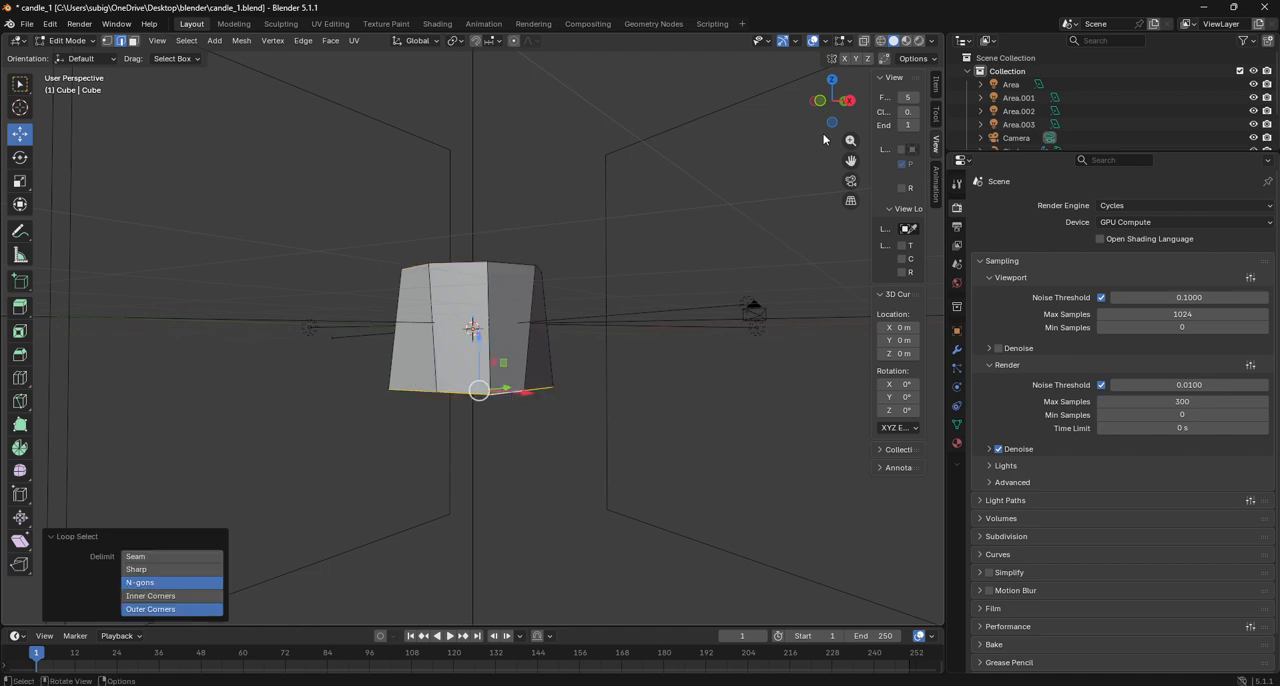
left_click_drag(828, 122, 761, 274)
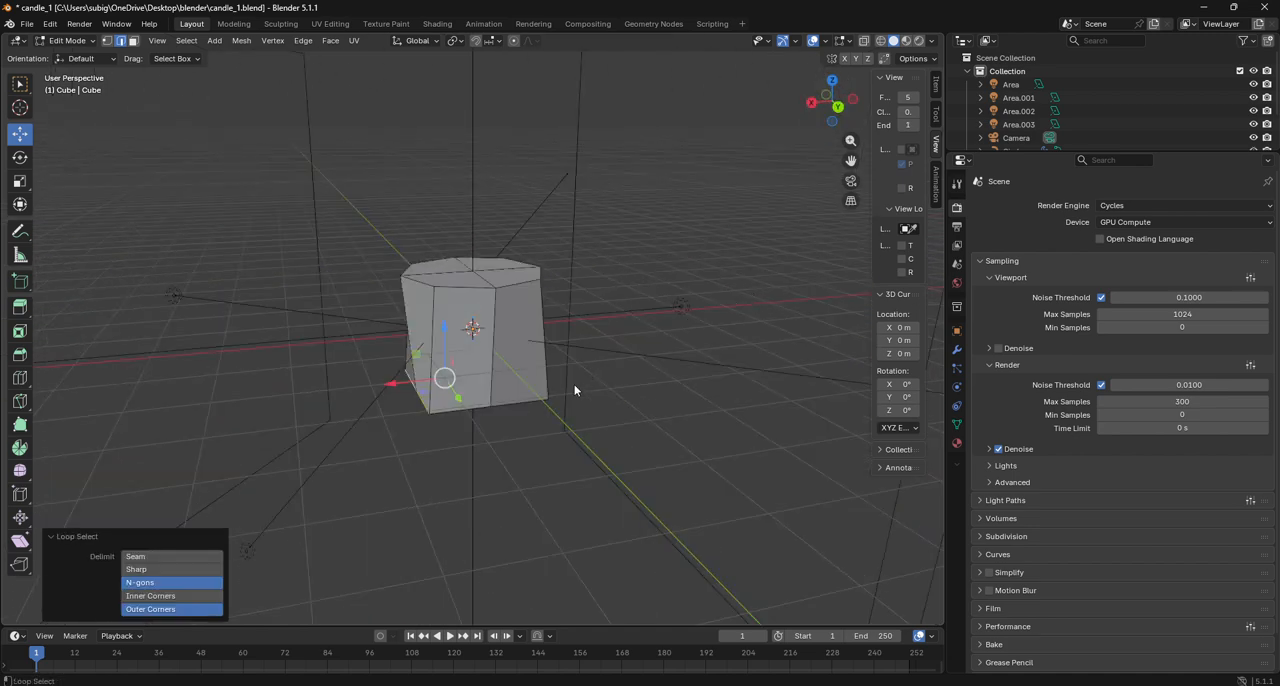
left_click_drag(823, 116, 704, 108)
left_click(538, 402, "alt")
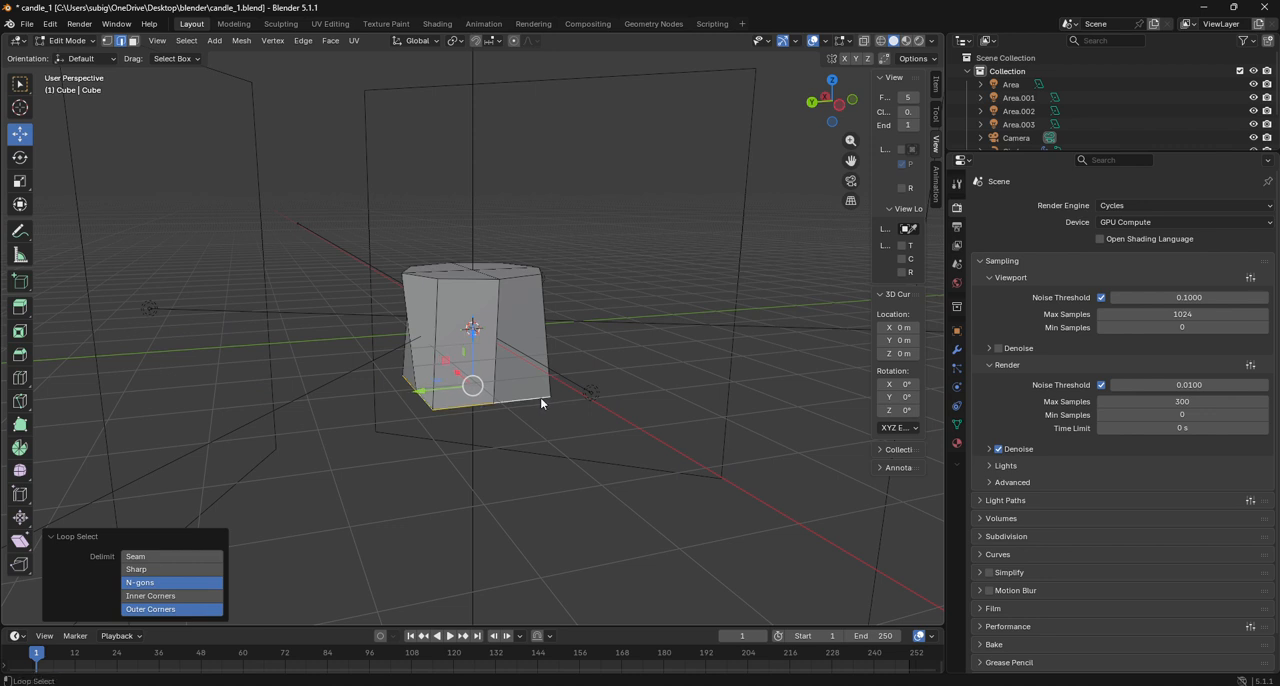
key("shift+alt+s")
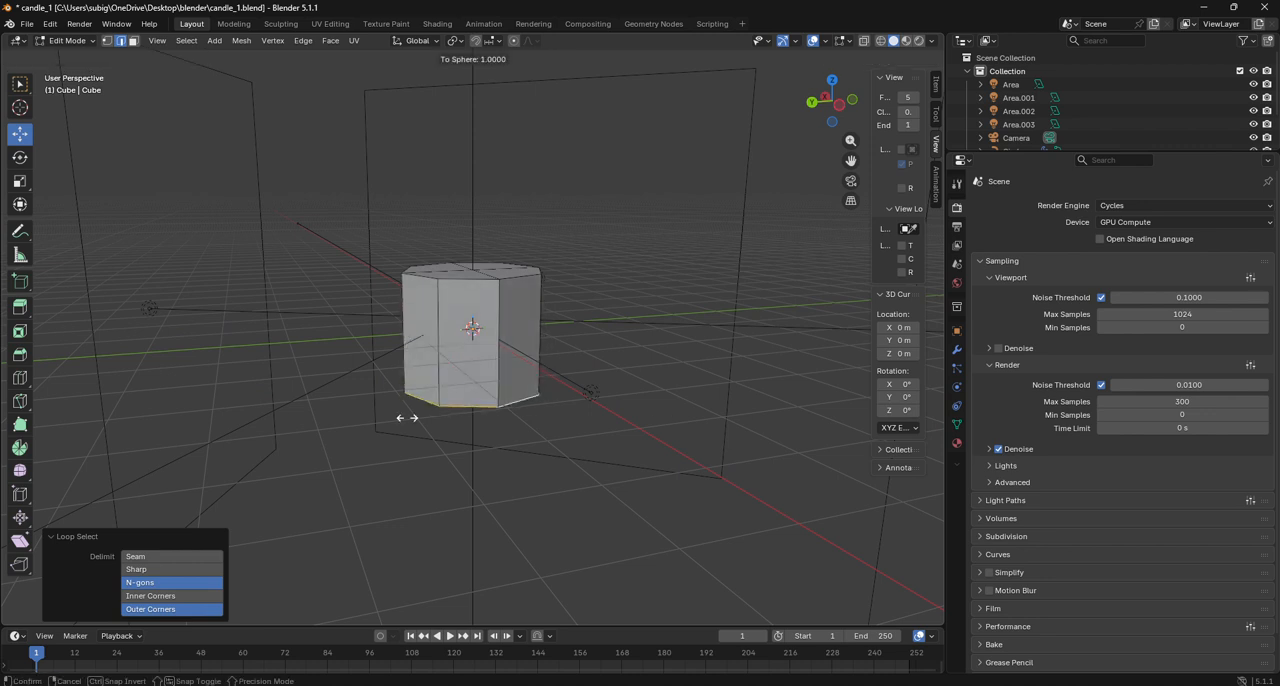
left_click(230, 384)
- Check the rounded shape from the left view and return to Object Mode
left_click(839, 103)
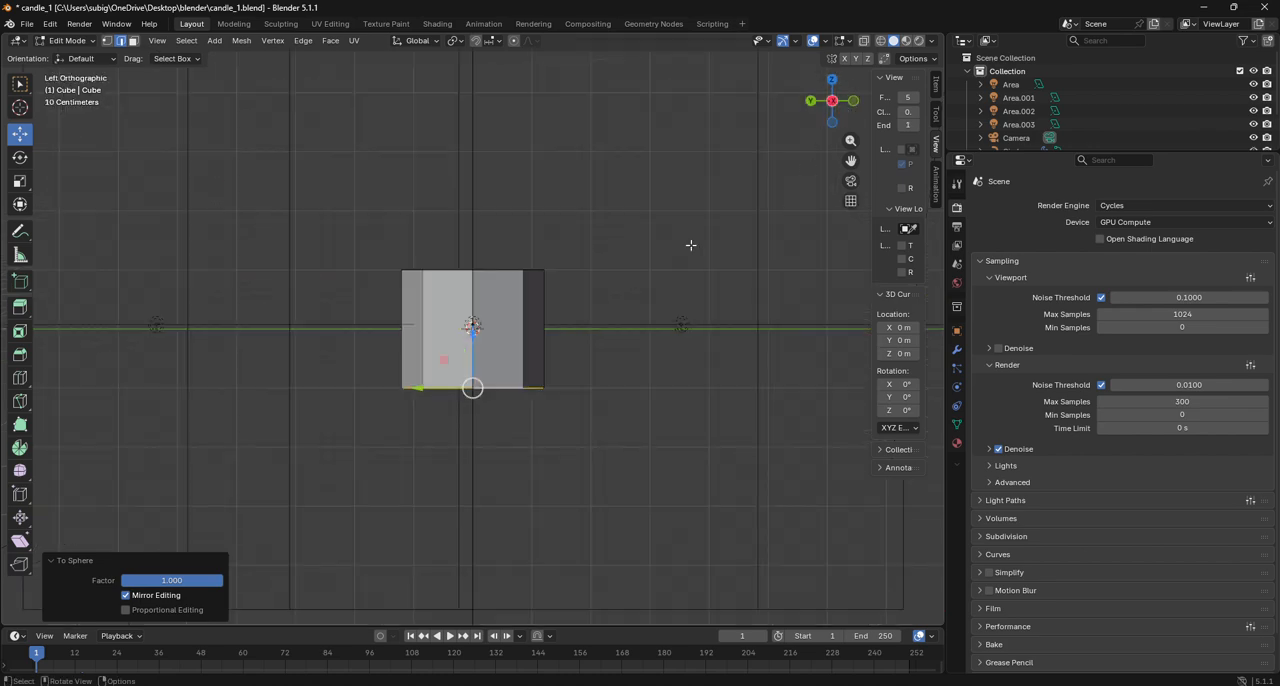
left_click(515, 314)
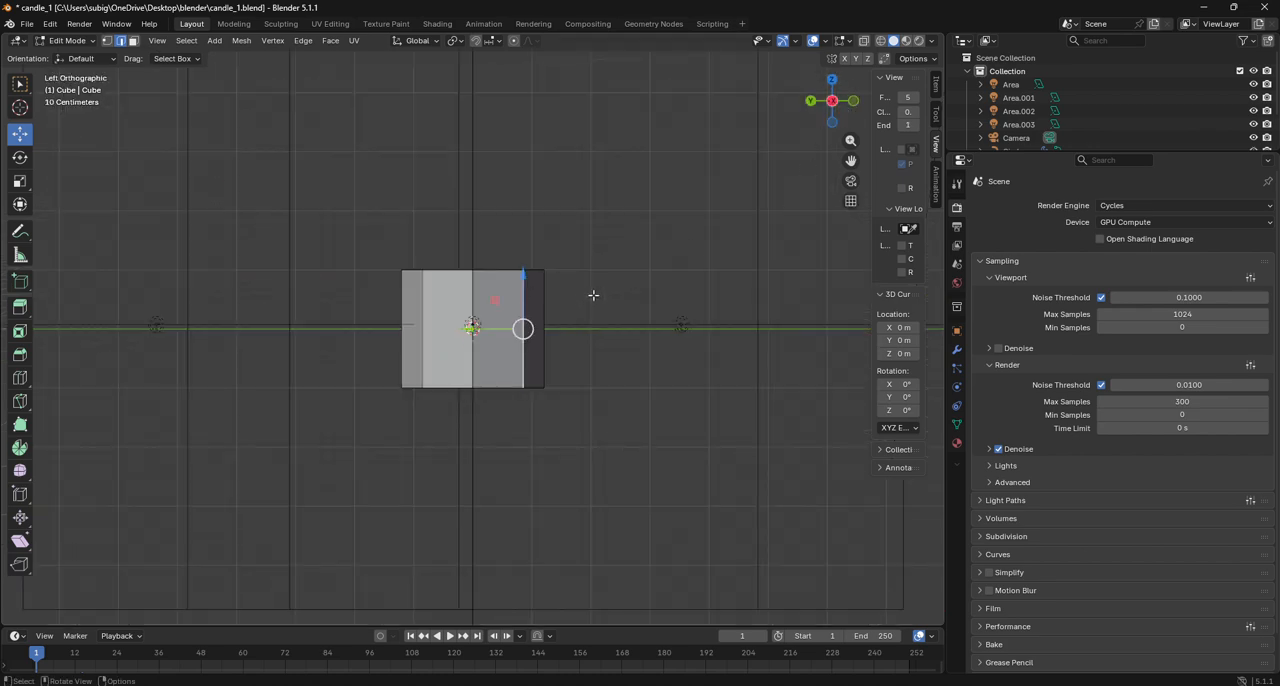
left_click_drag(832, 102, 740, 130)
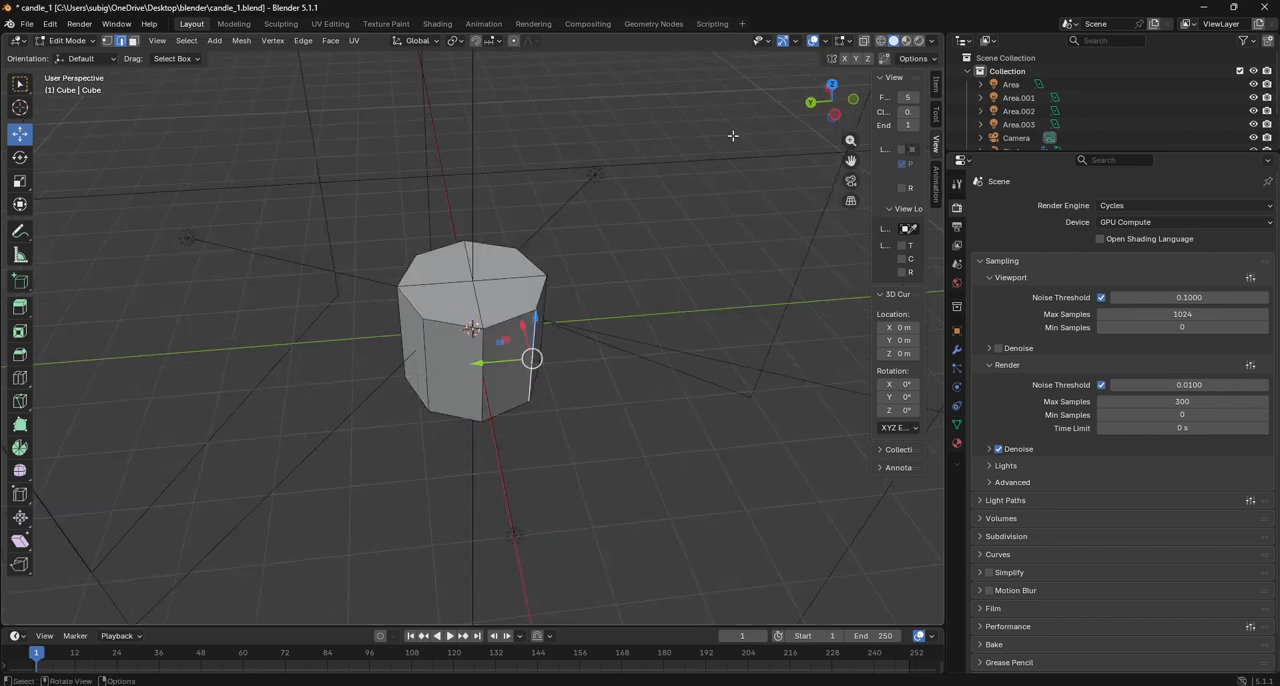
left_click(133, 41)
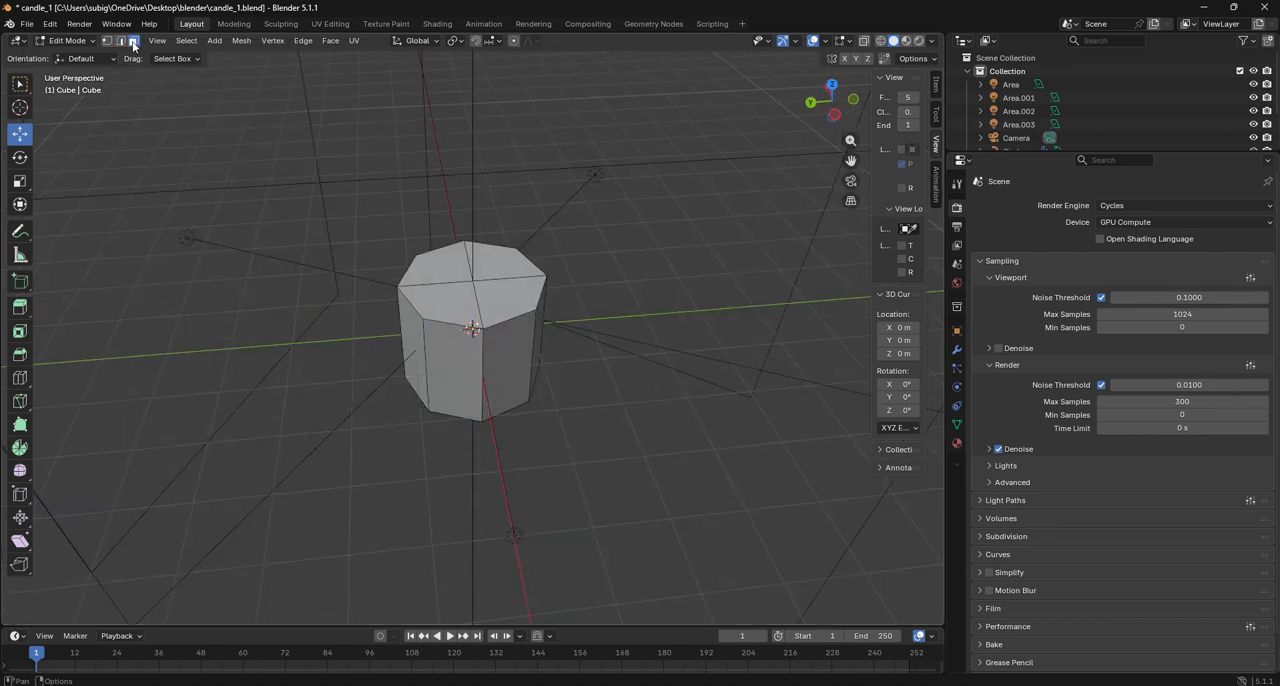
left_click(63, 39)
left_click(70, 57)
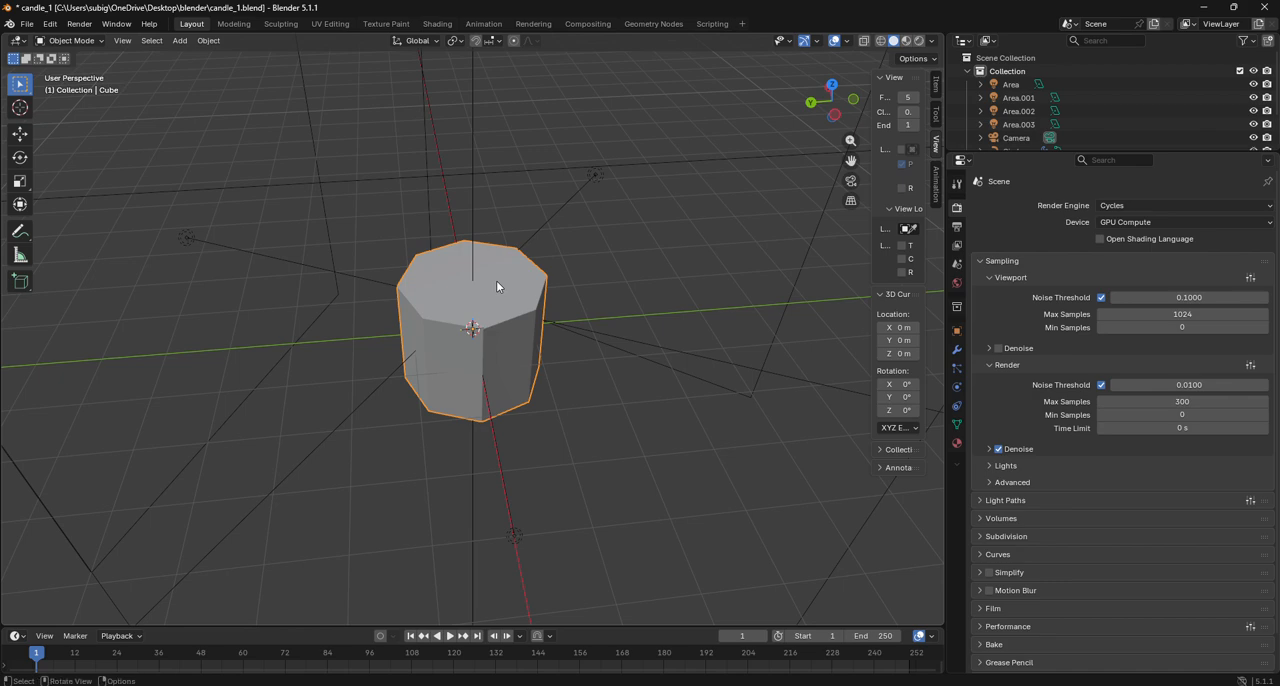
- Duplicate the rounded cube in place, enlarge the object list, and hide the duplicate
key("shift+d")
right_click(529, 318)
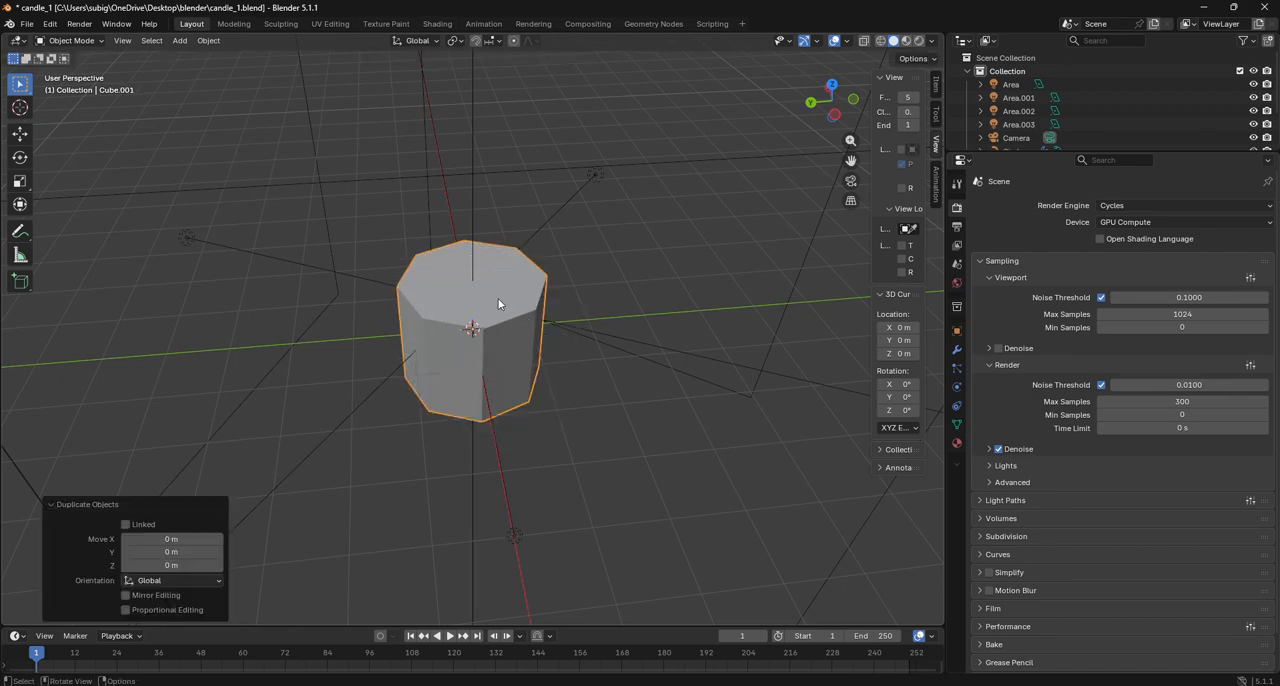
left_click(70, 40)
left_click_drag(1060, 153, 1078, 260)
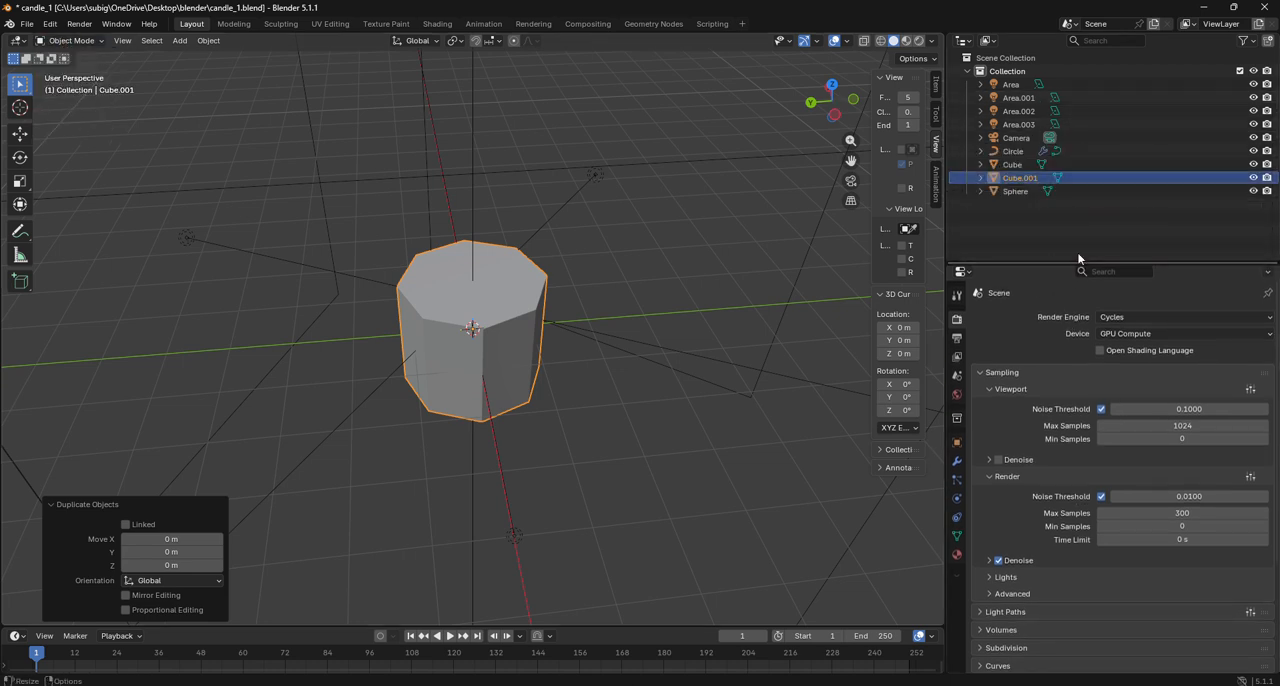
left_click(1253, 177)
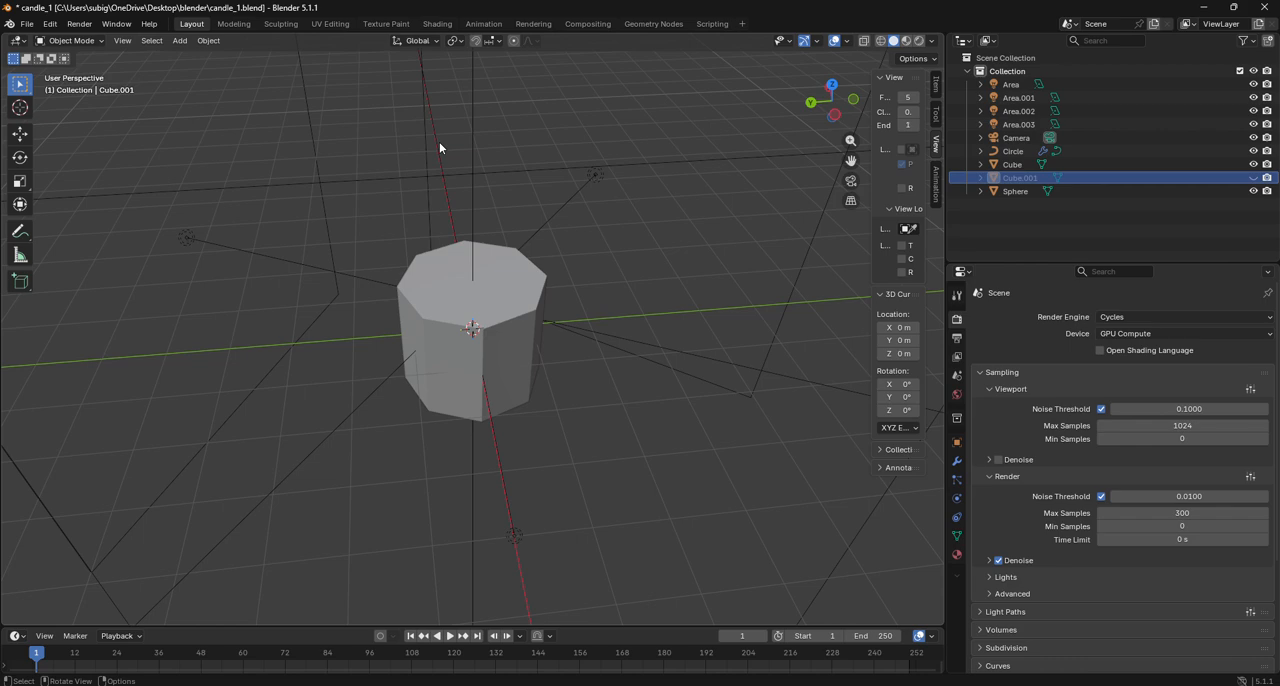
left_click(505, 261)
left_click(72, 40)
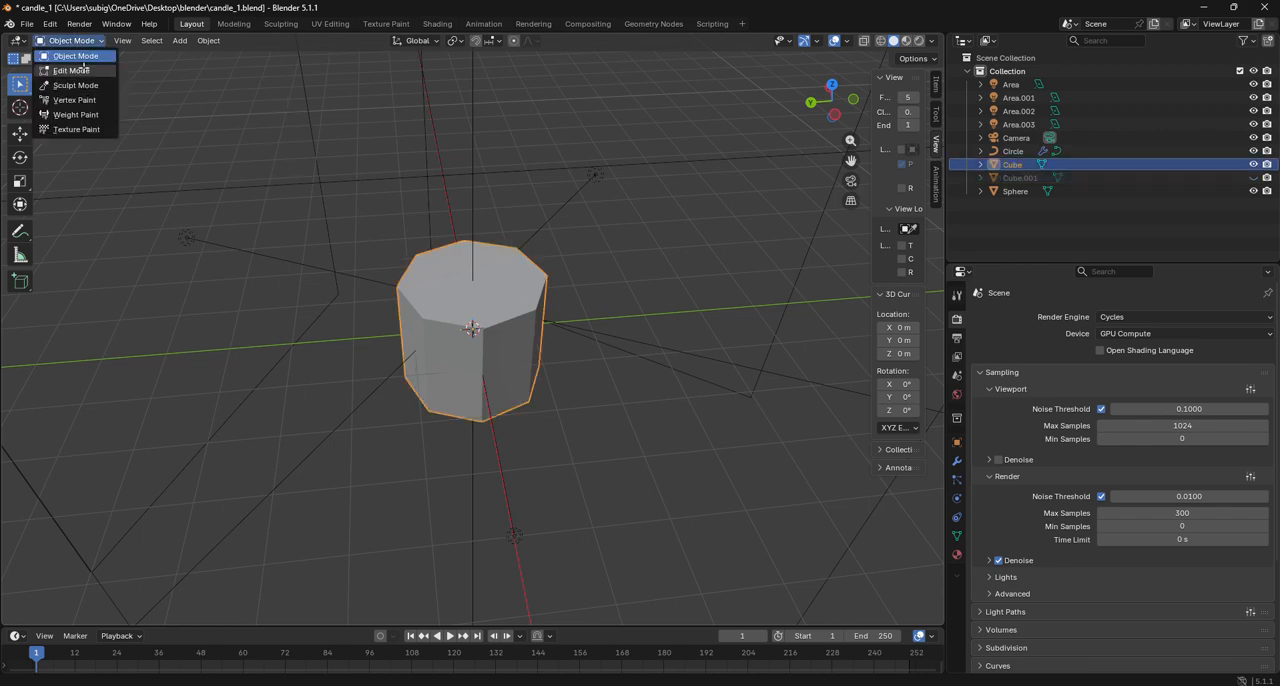
left_click(72, 70)
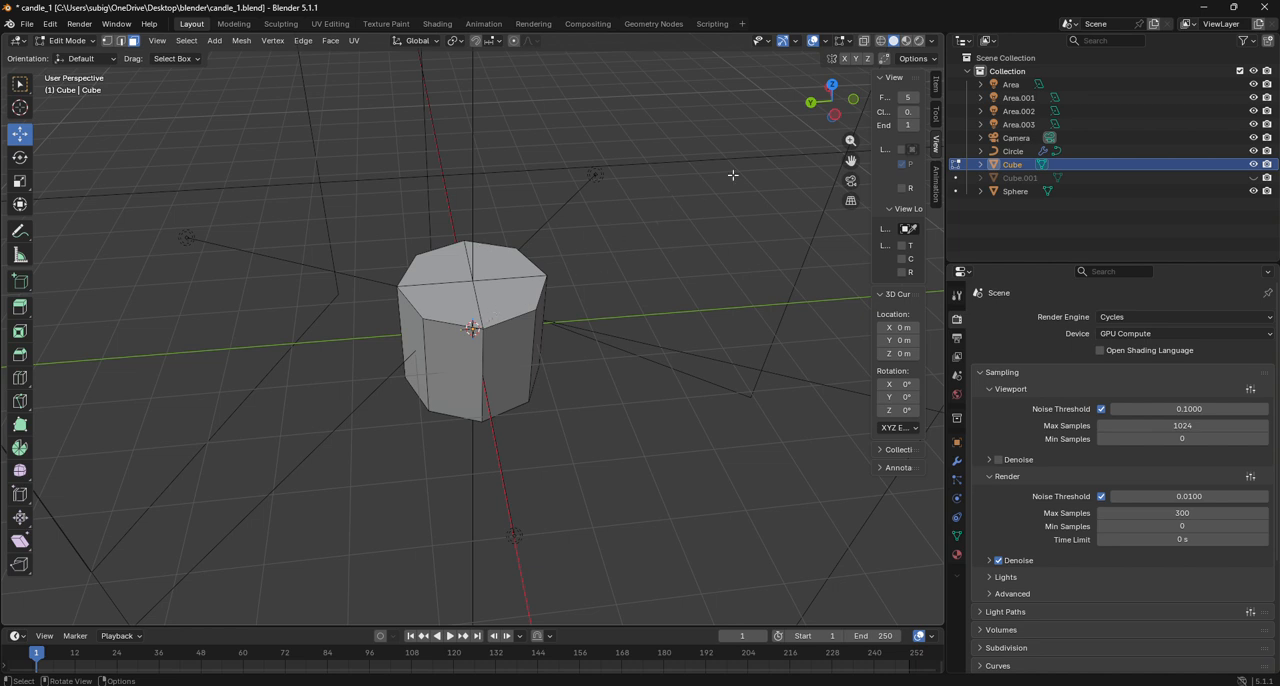
left_click(829, 100)
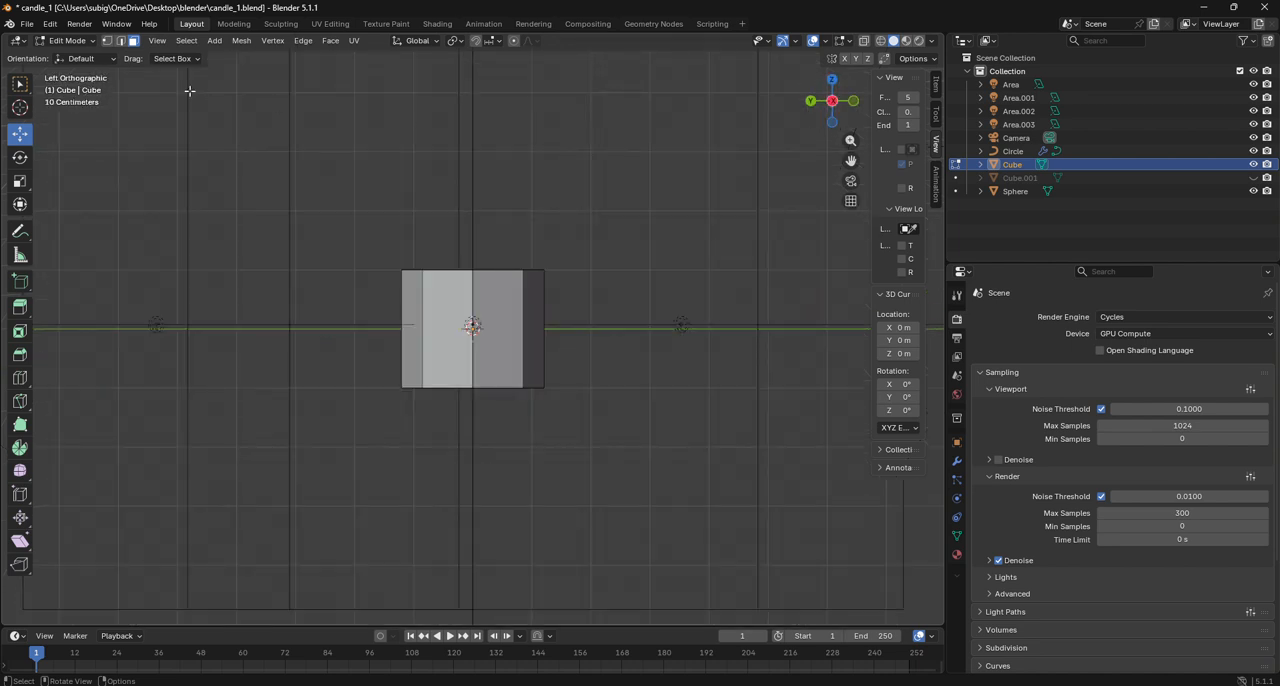
left_click(82, 44)
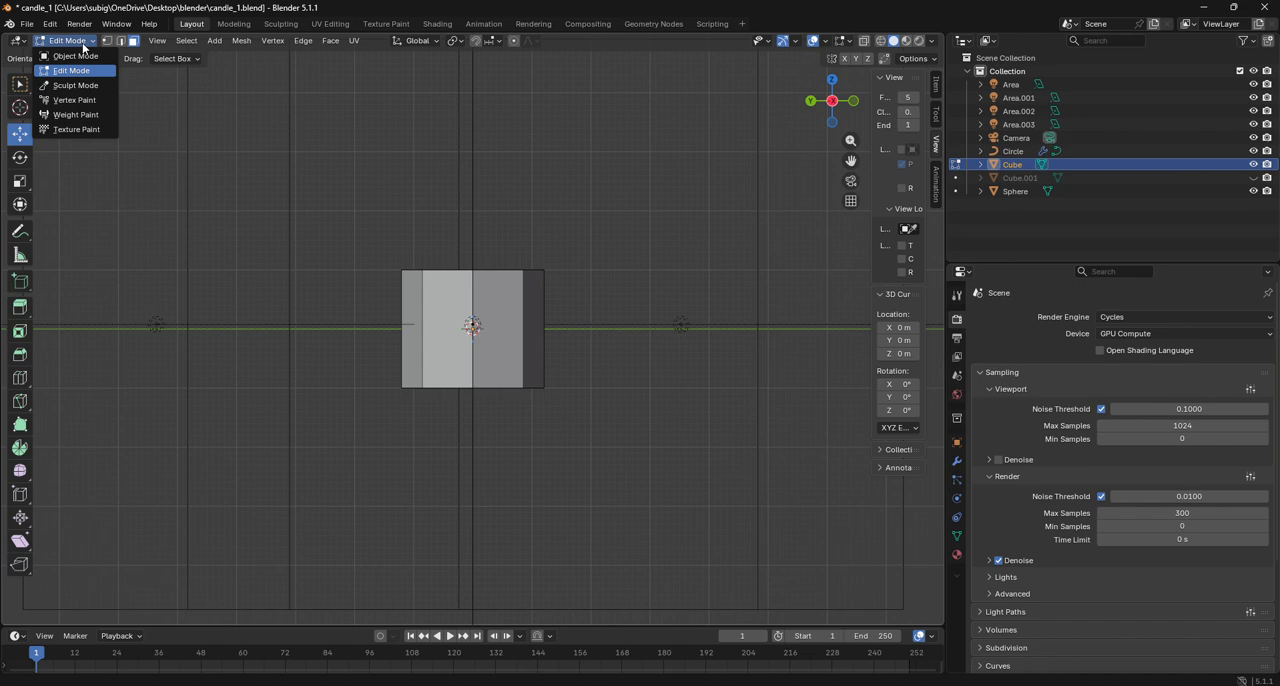
left_click(80, 56)
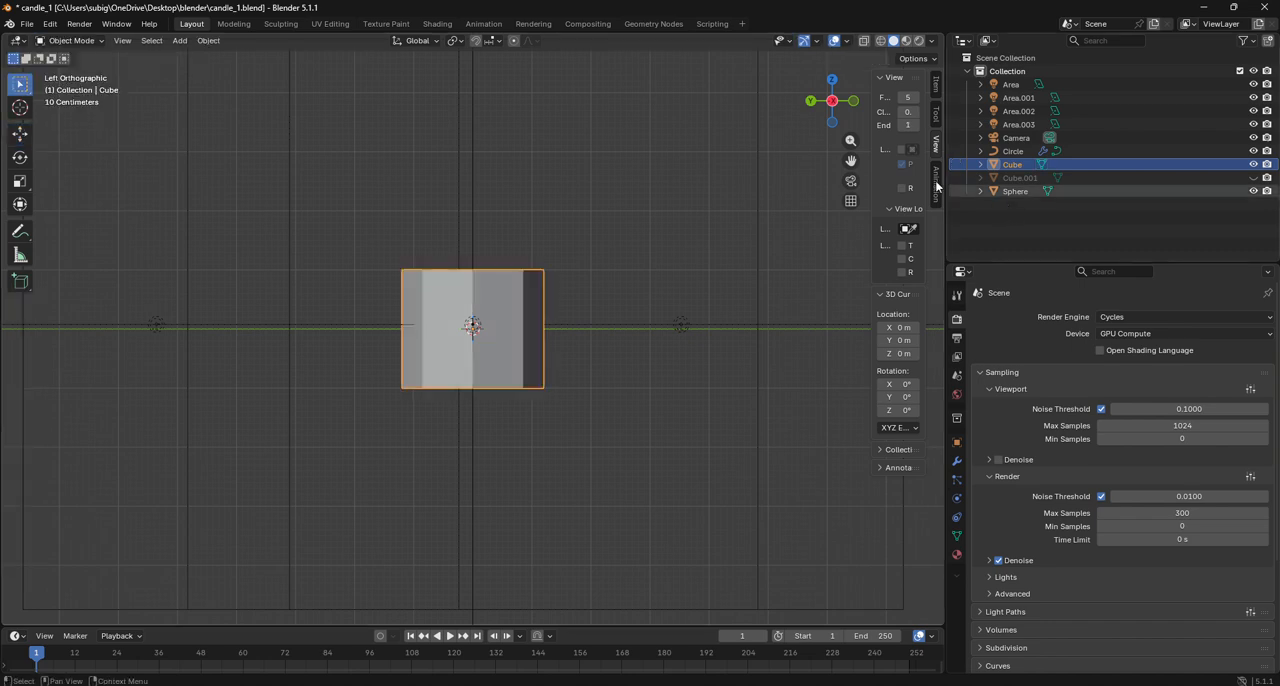
- Unhide the duplicate body and open the original cube in Edit Mode
left_click(1005, 178)
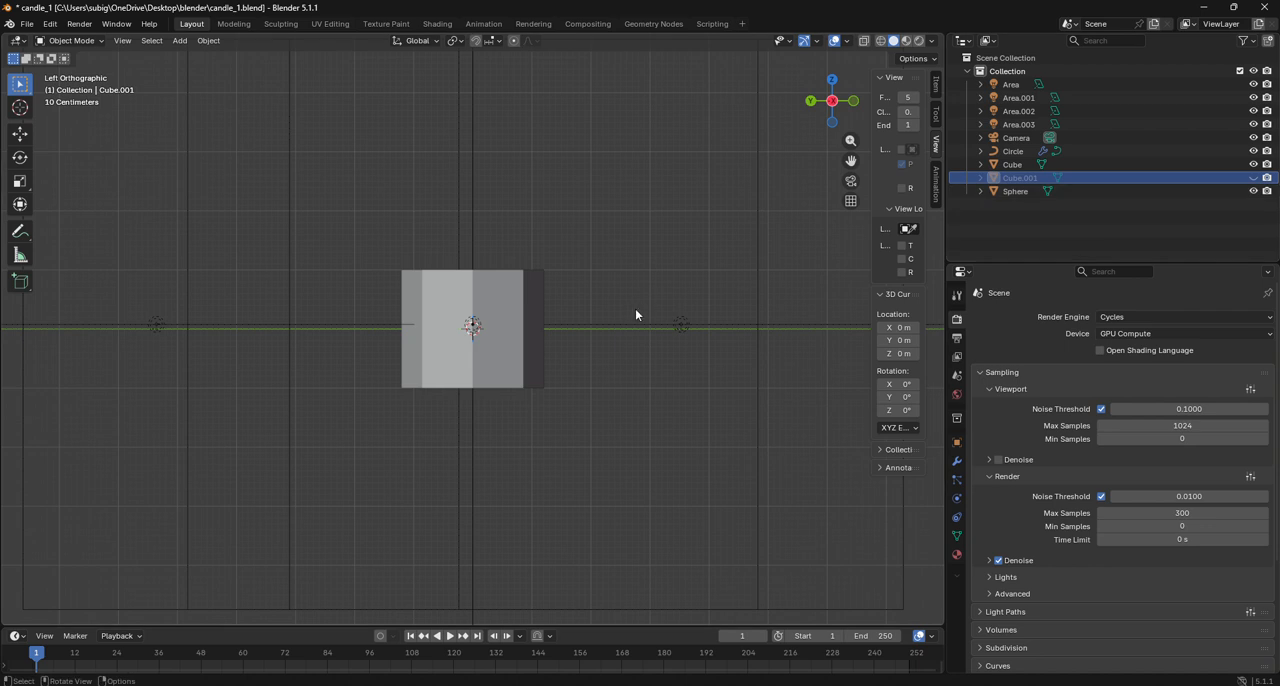
key("alt+h")
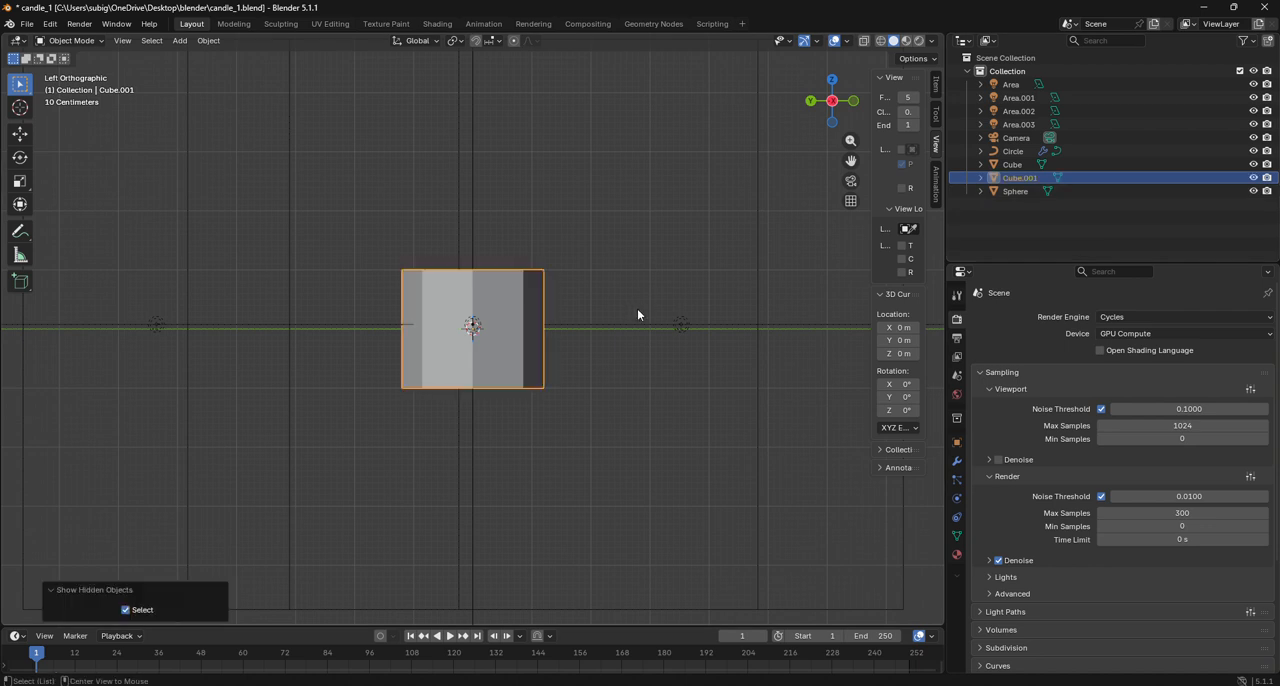
left_click(638, 229)
left_click(515, 327)
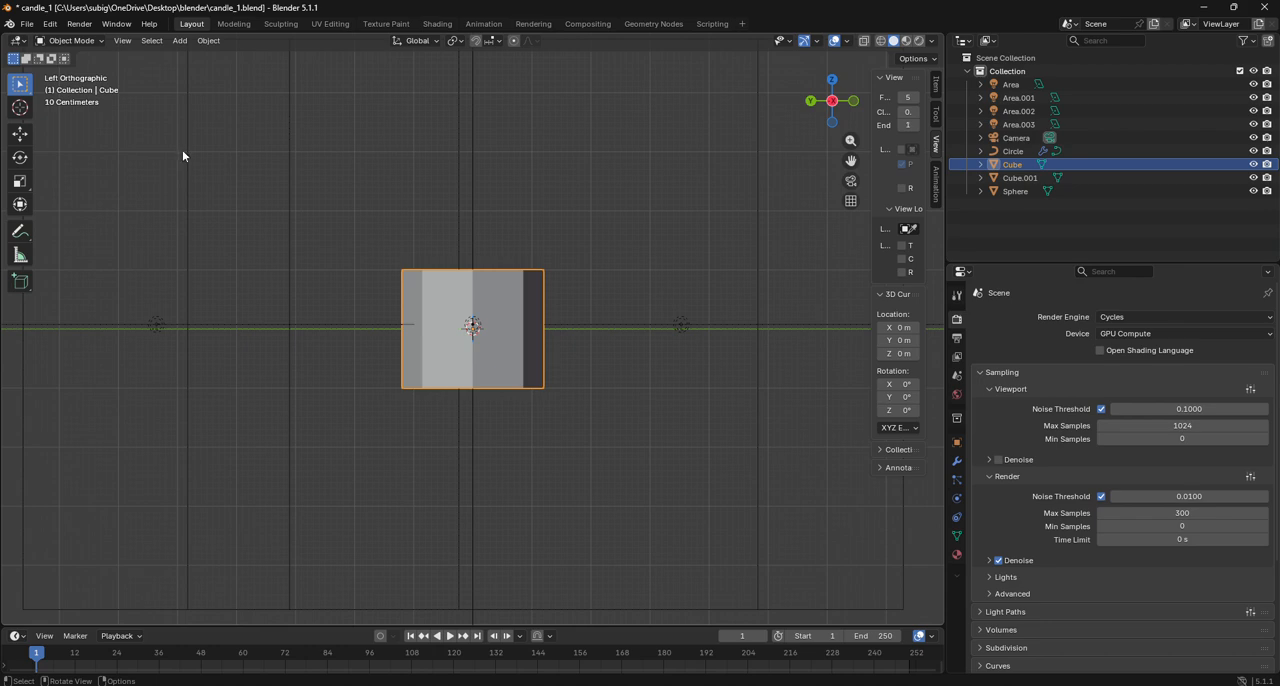
left_click(76, 41)
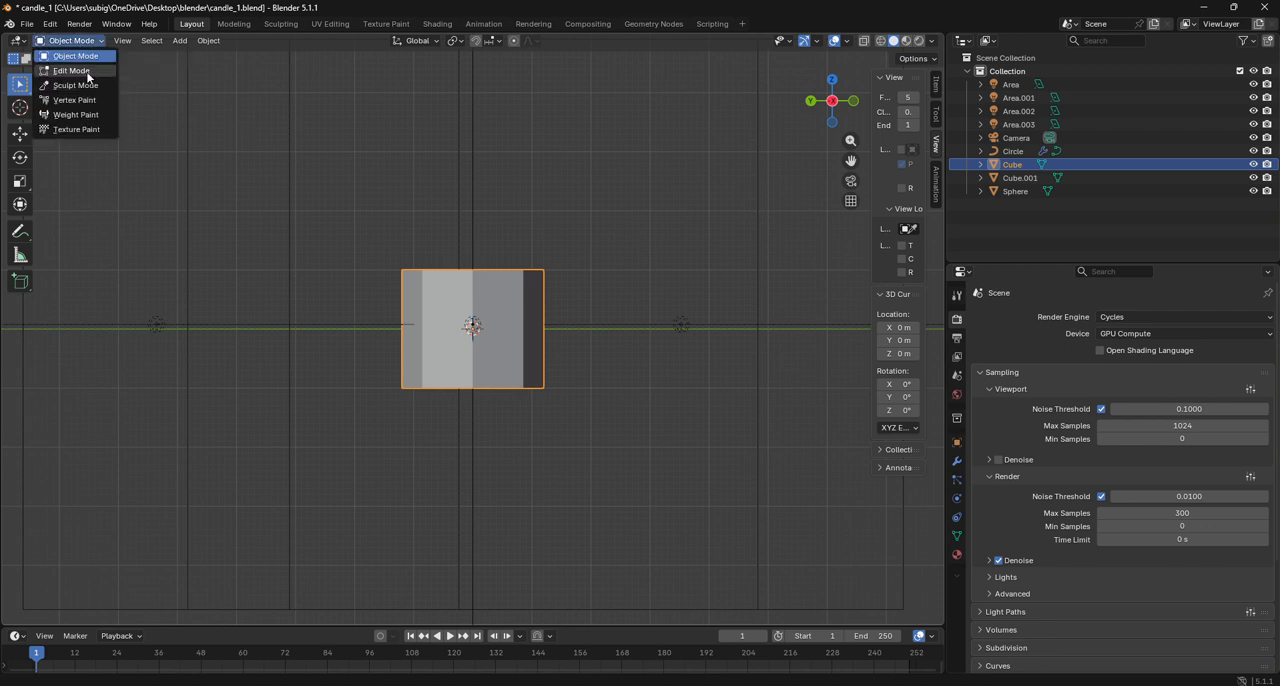
left_click(88, 71)
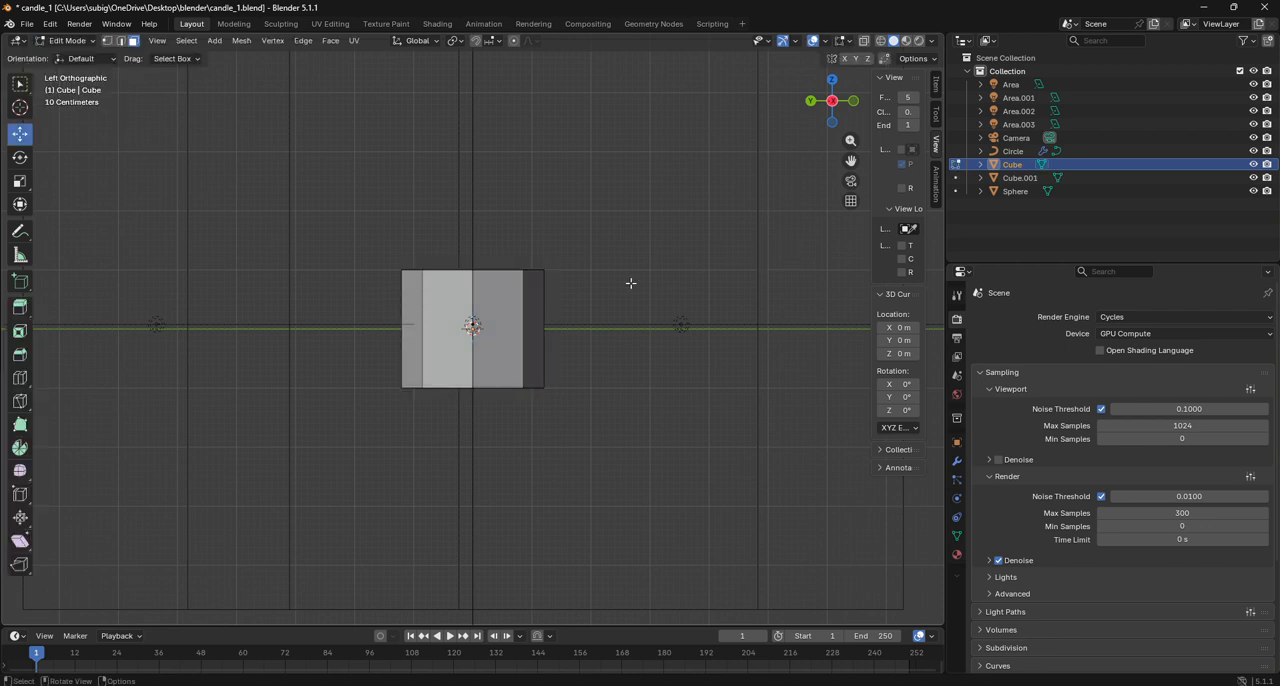
- Select the loop of side faces around the cube and add the bottom faces to the selection
left_click_drag(832, 104, 576, 215)
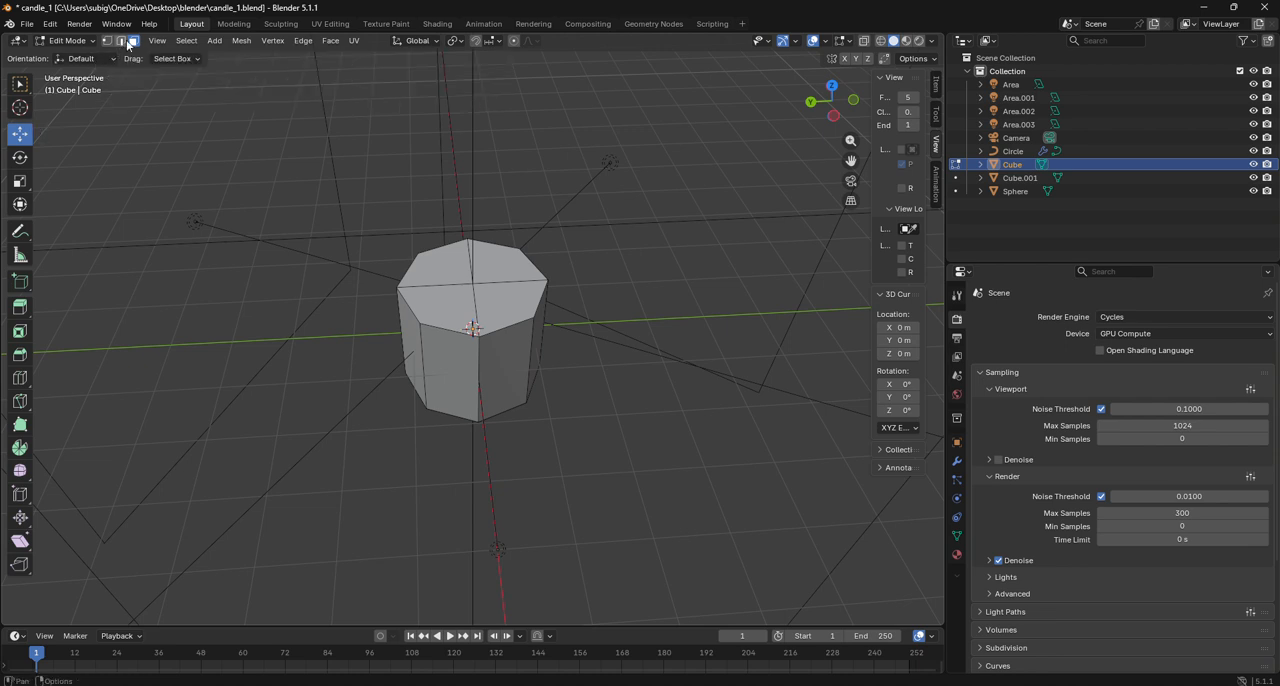
left_click(470, 362, "alt")
left_click_drag(831, 101, 759, 271)
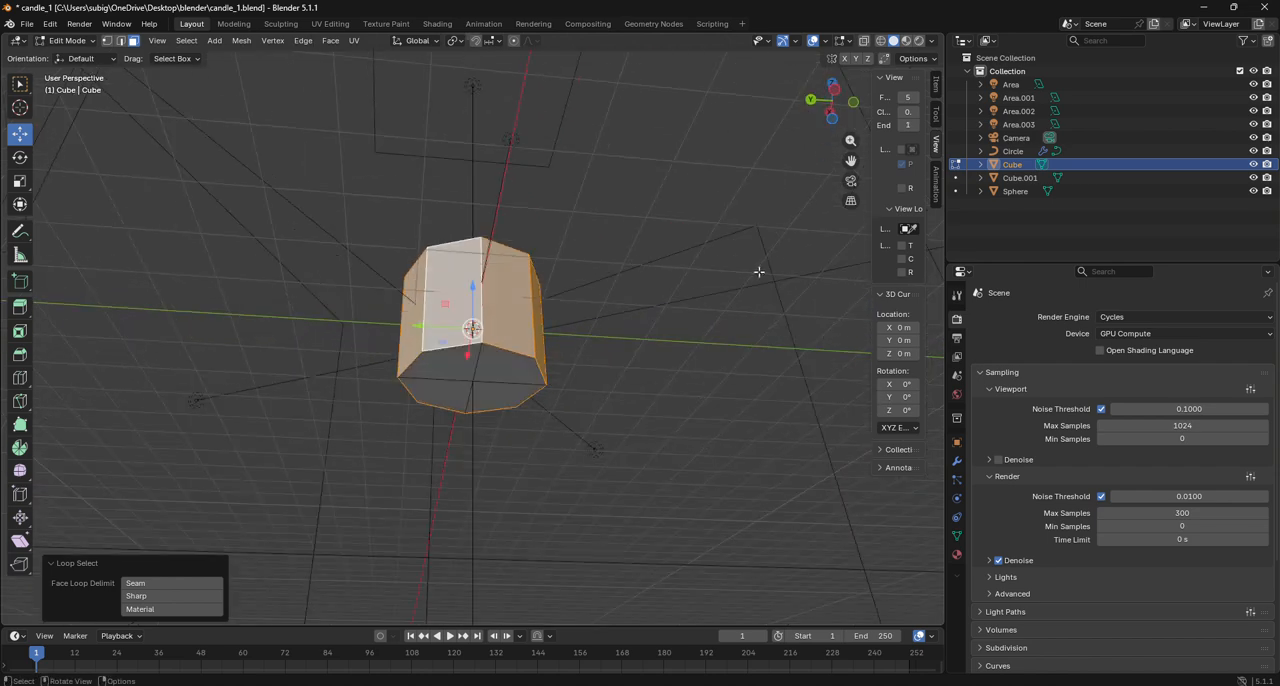
left_click(488, 388, "shift")
- Extrude the selected side and bottom faces in place and scale them outward uniformly by about 1.109
left_click(836, 113)
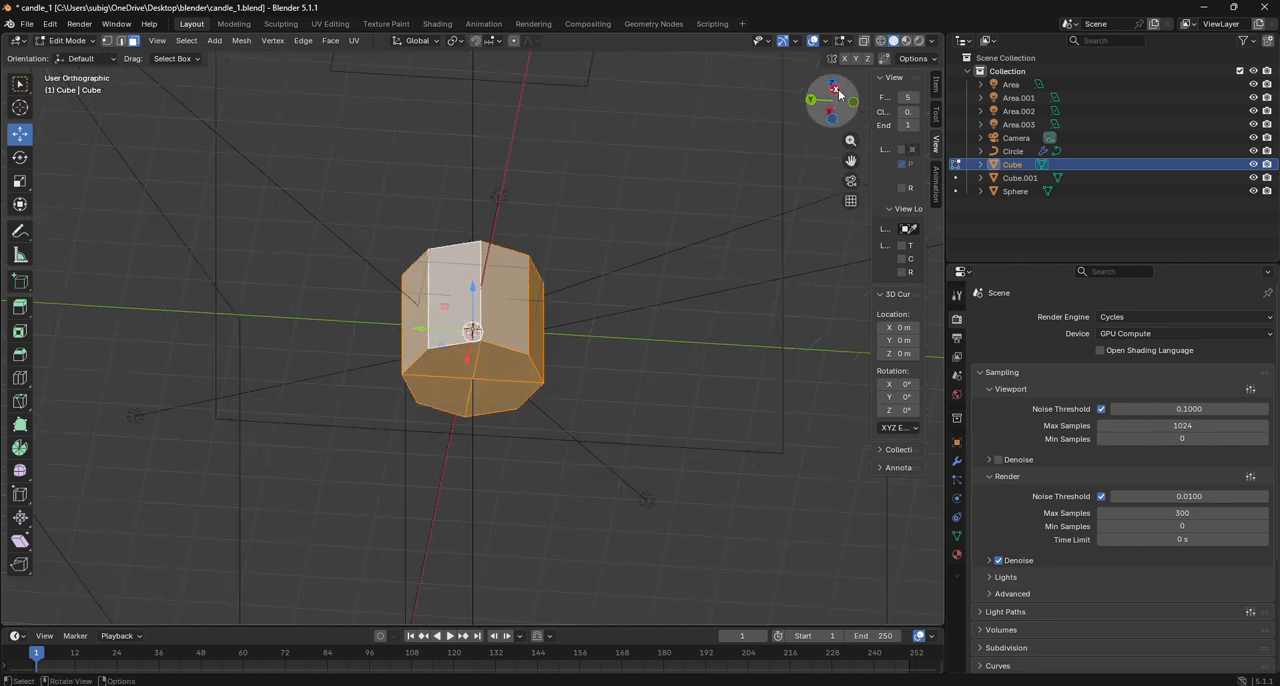
key("e")
right_click(644, 411)
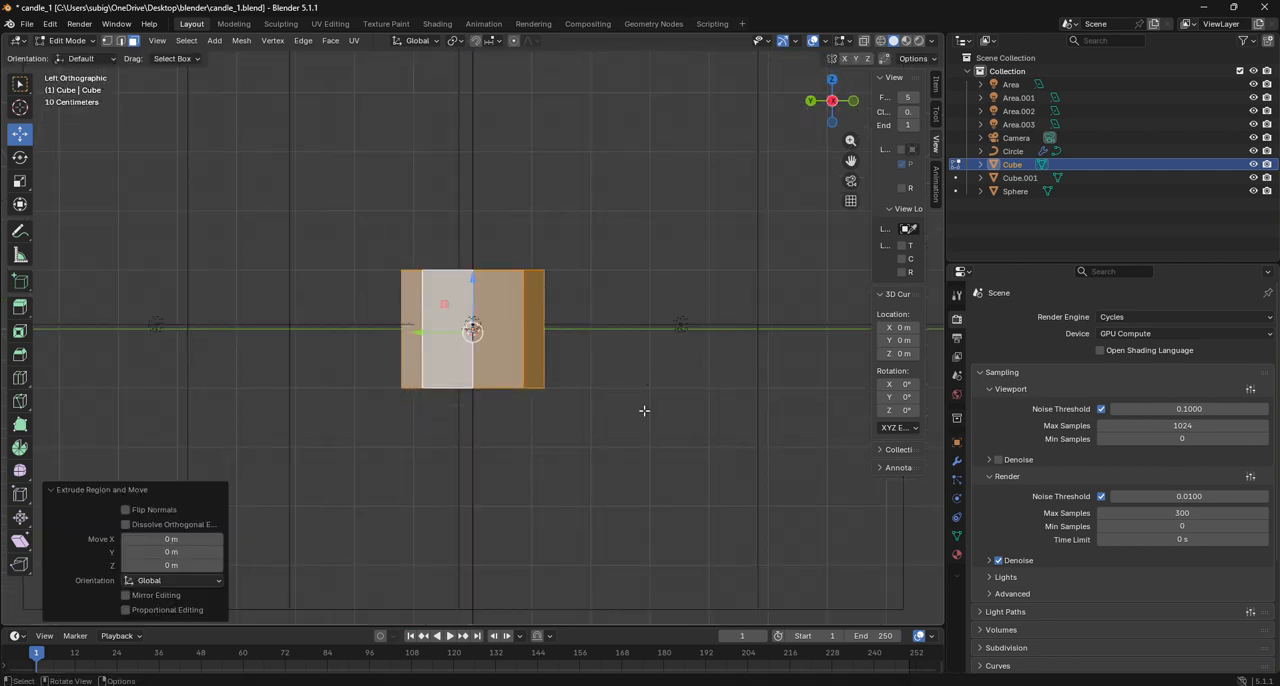
left_click(832, 84)
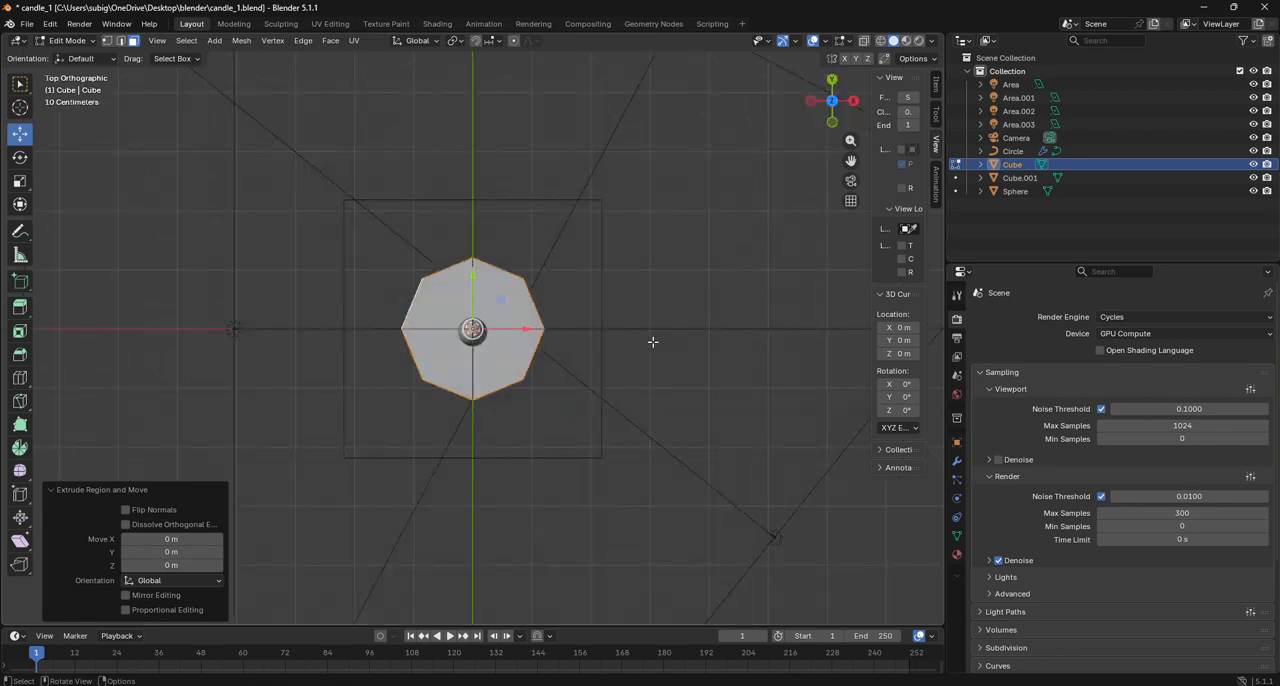
key("s")
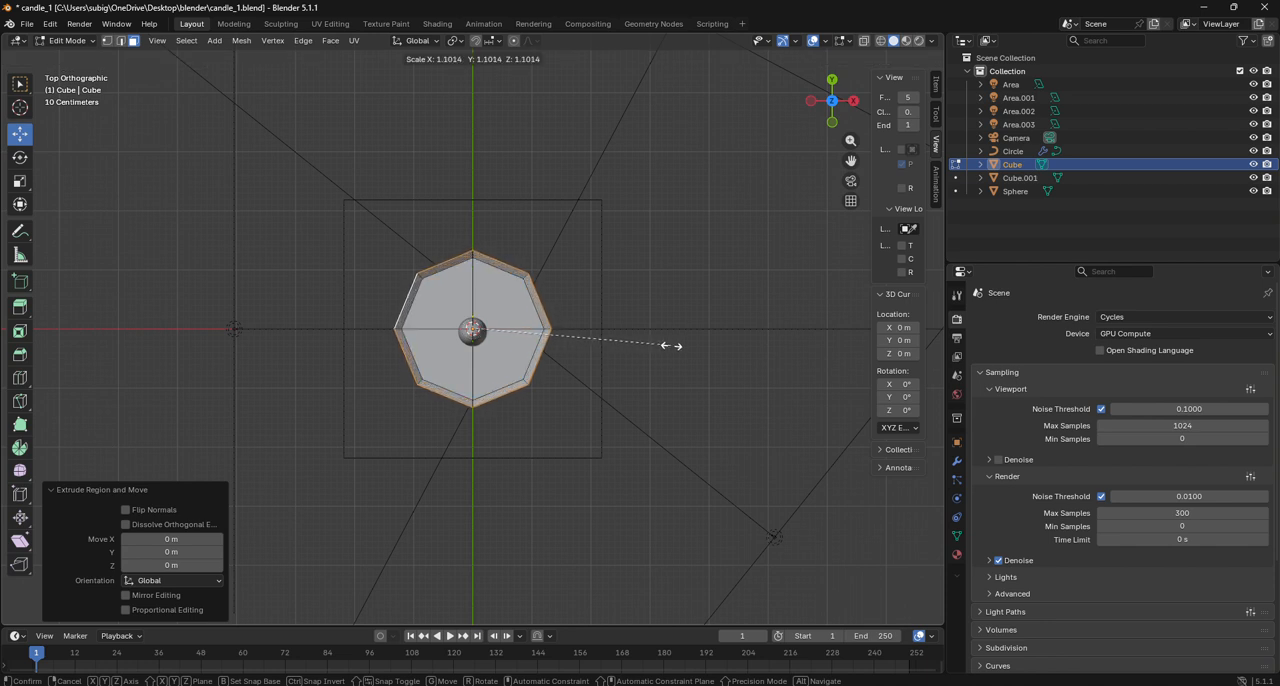
left_click(672, 347)
- Move the enlarged outer faces down about 0.113 m along the Z axis
left_click(832, 121)
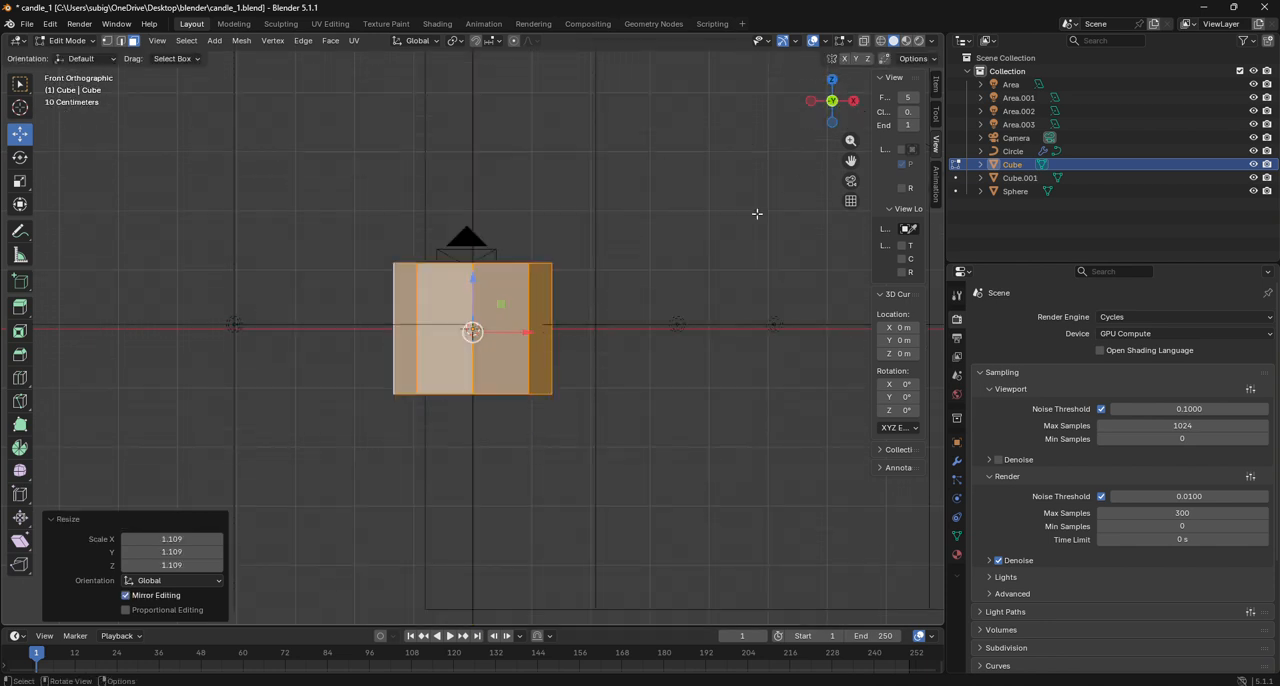
key("g")
key("z")
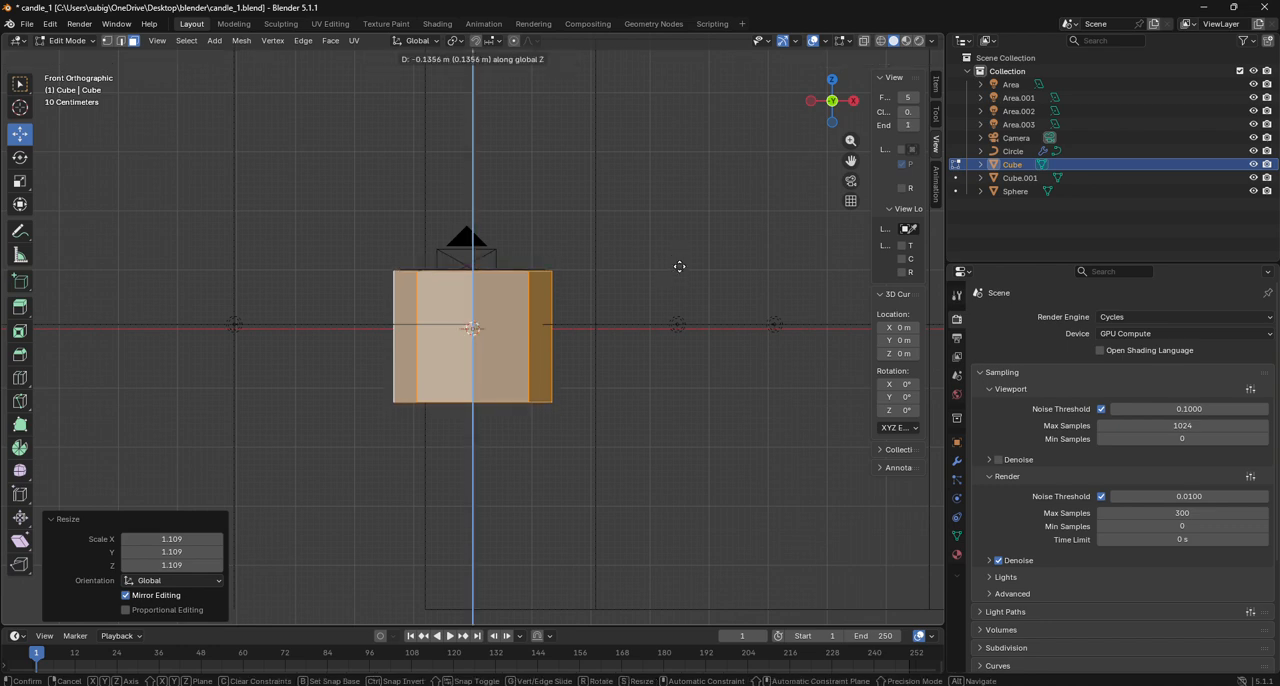
left_click(680, 265)
- Switch to wireframe shading and scale the outer faces by about 1.056 along X from the top view
left_click(881, 42)
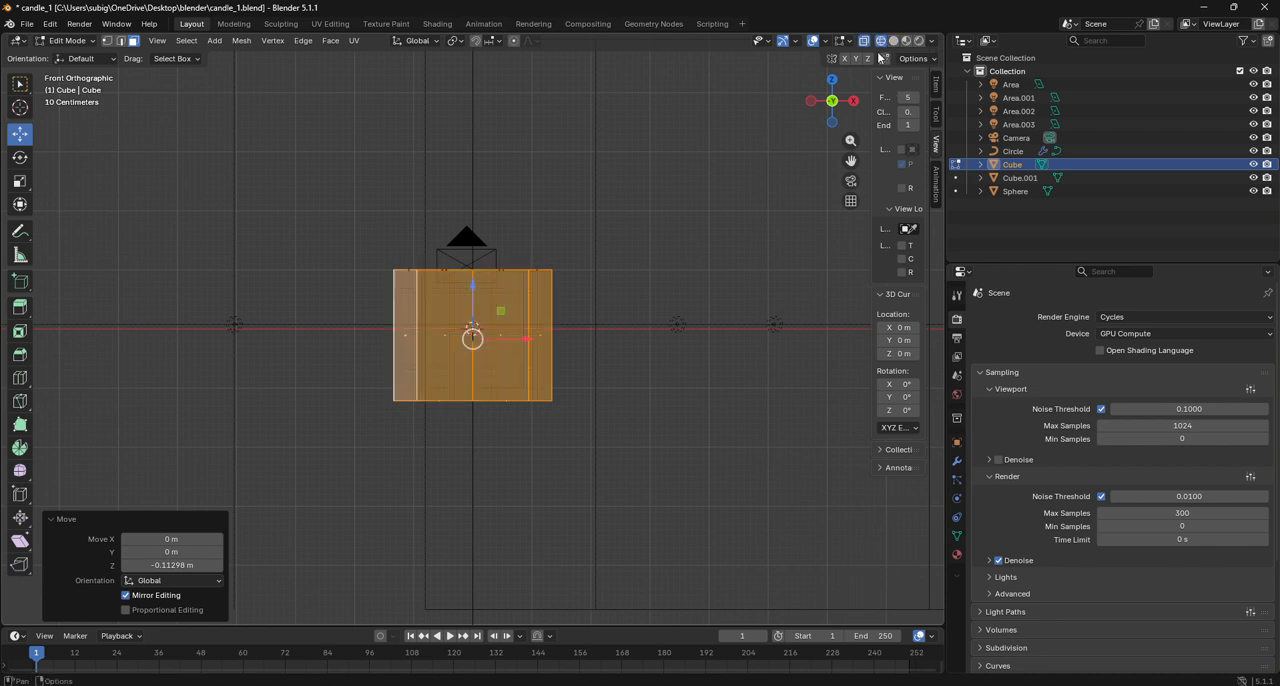
scroll(670, 295, "up", 6)
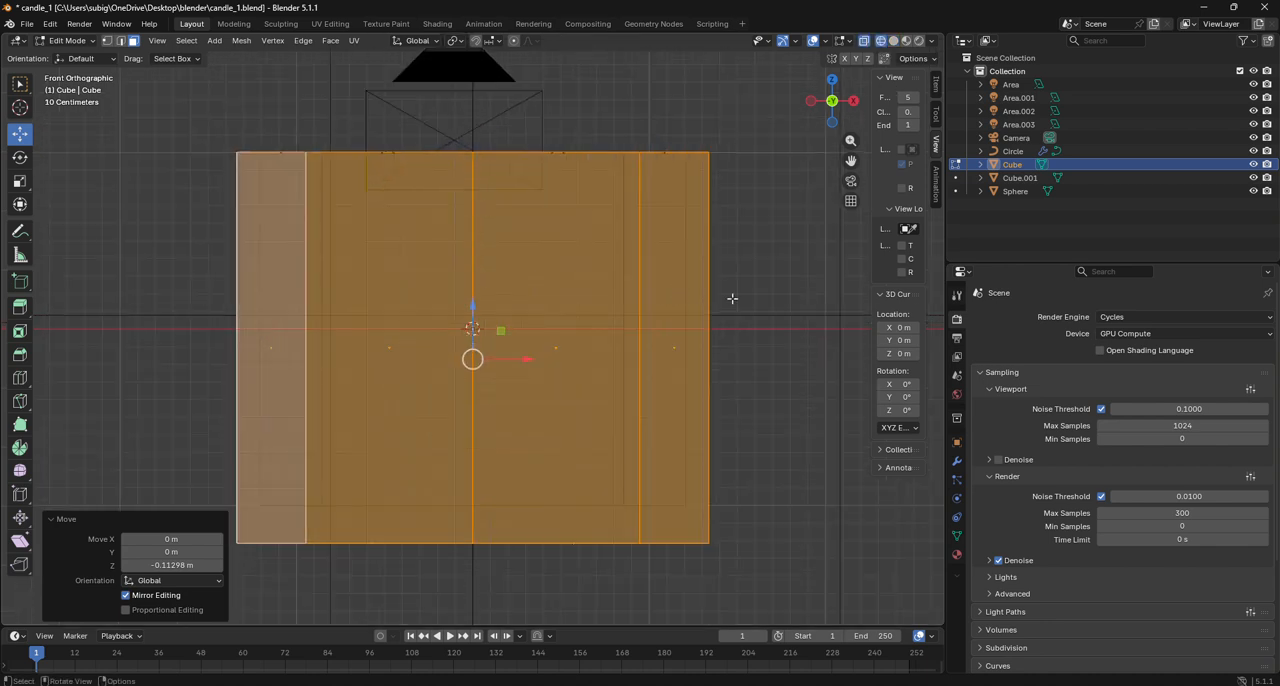
left_click(832, 79)
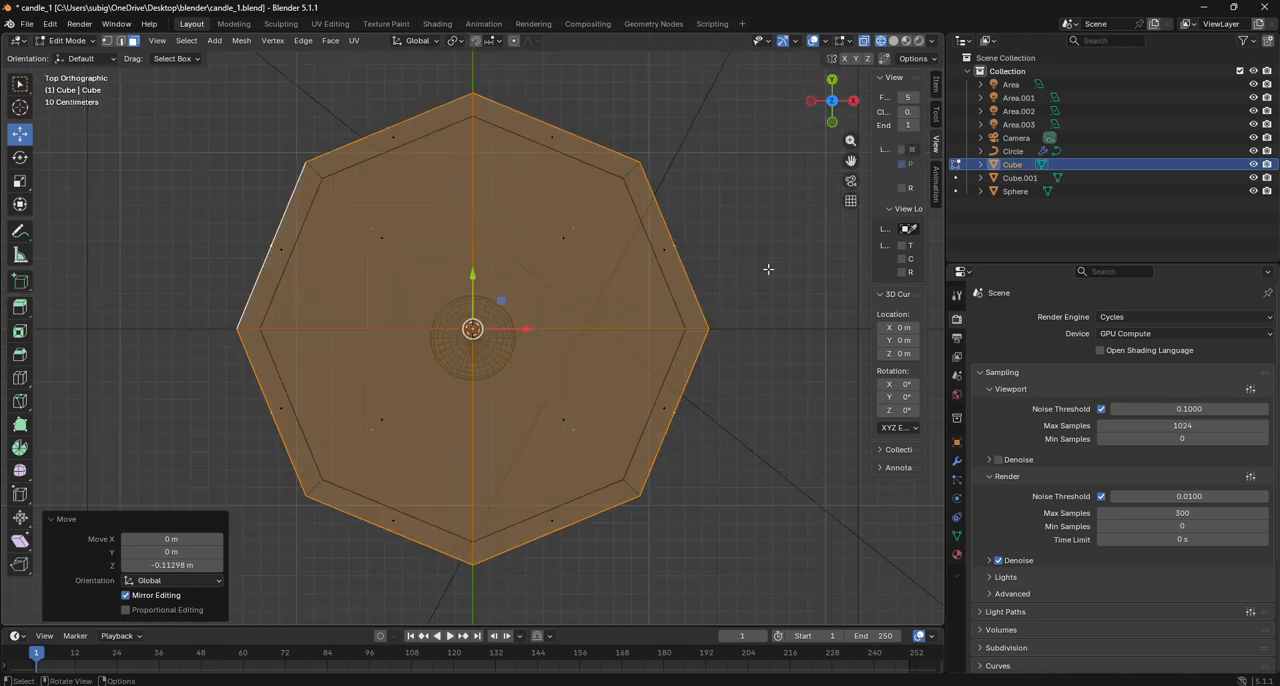
mouse_move(845, 115)
left_mouse_down()
mouse_move(893, 56)
mouse_move(950, 38)
mouse_move(833, 113)
left_mouse_up()
left_click(831, 97)
key("s")
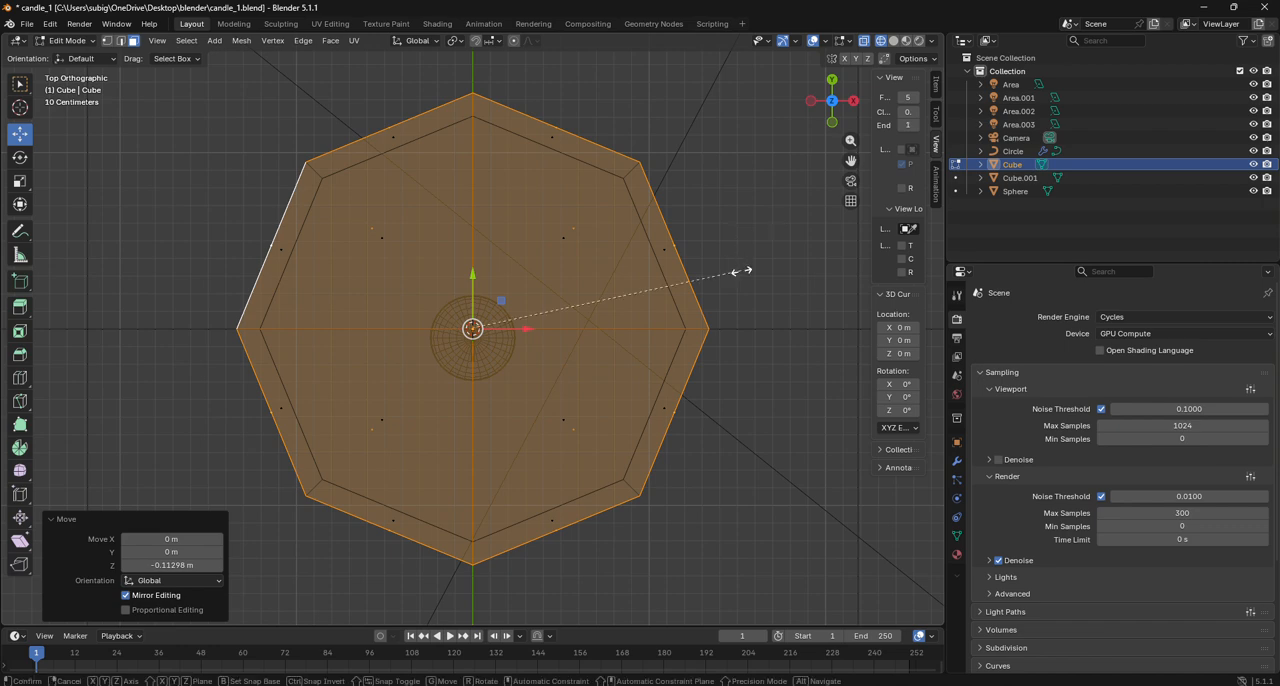
key("x")
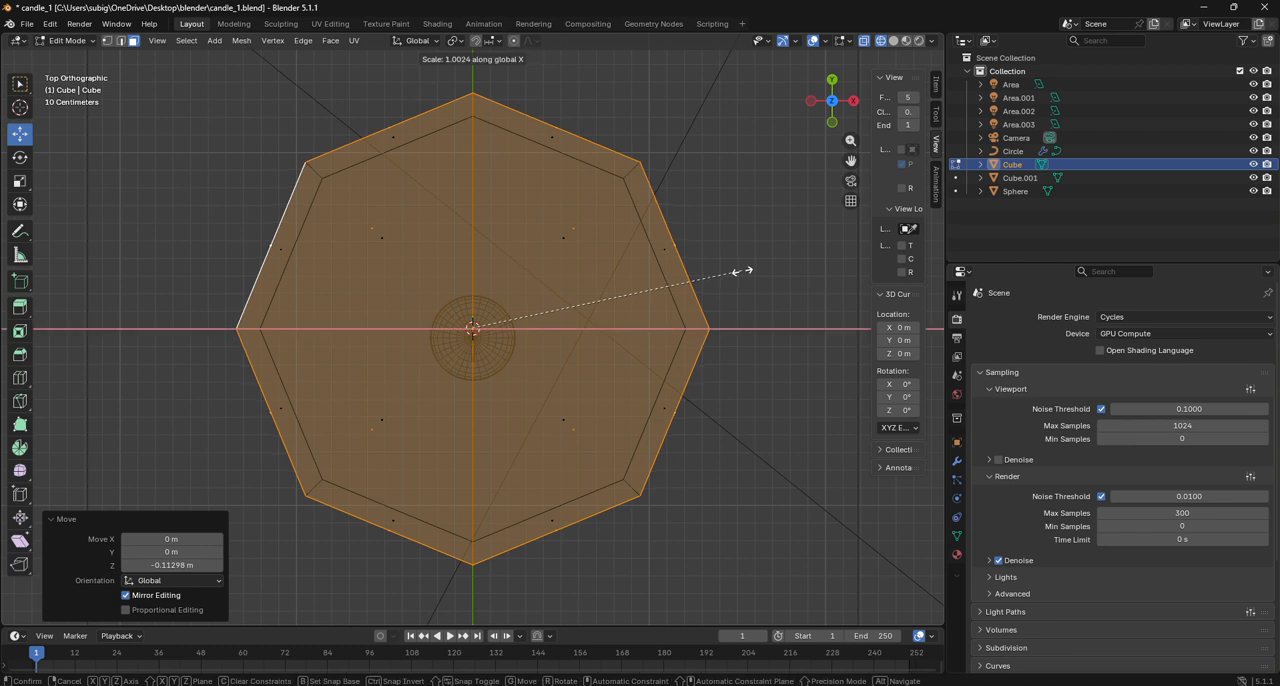
left_click(757, 272)
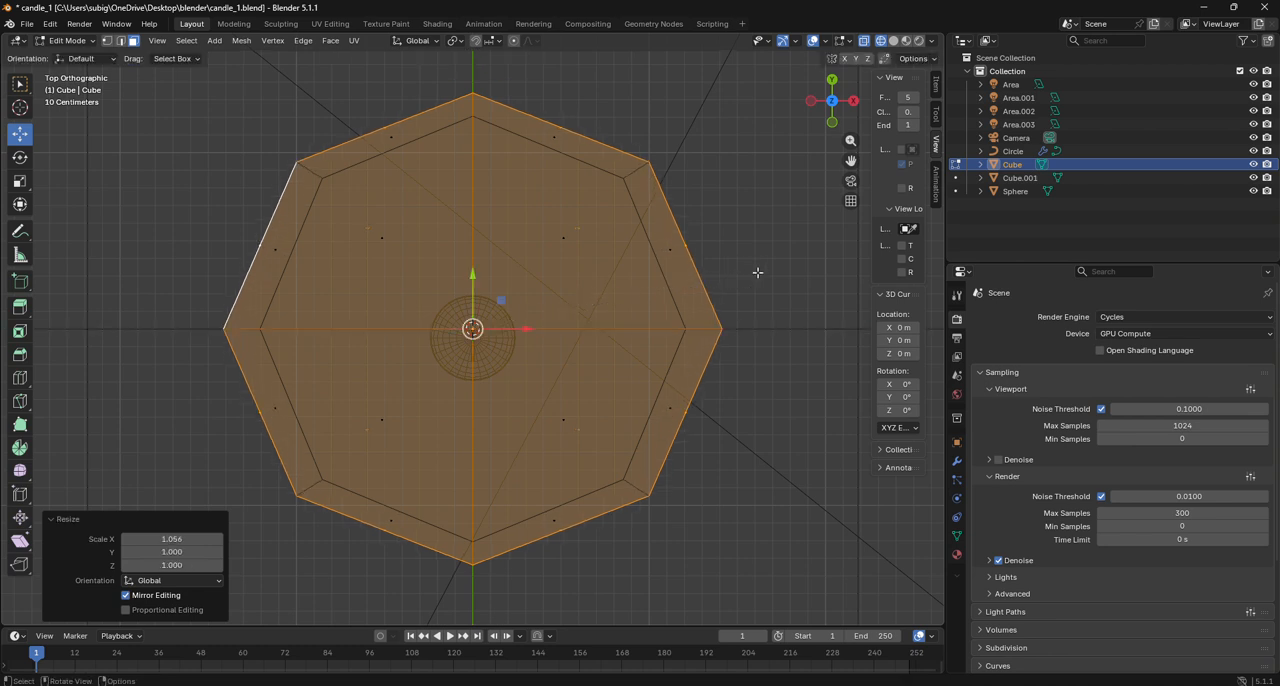
- Scale the outer faces by about 1.063 along Y to even out the wall thickness
key("s")
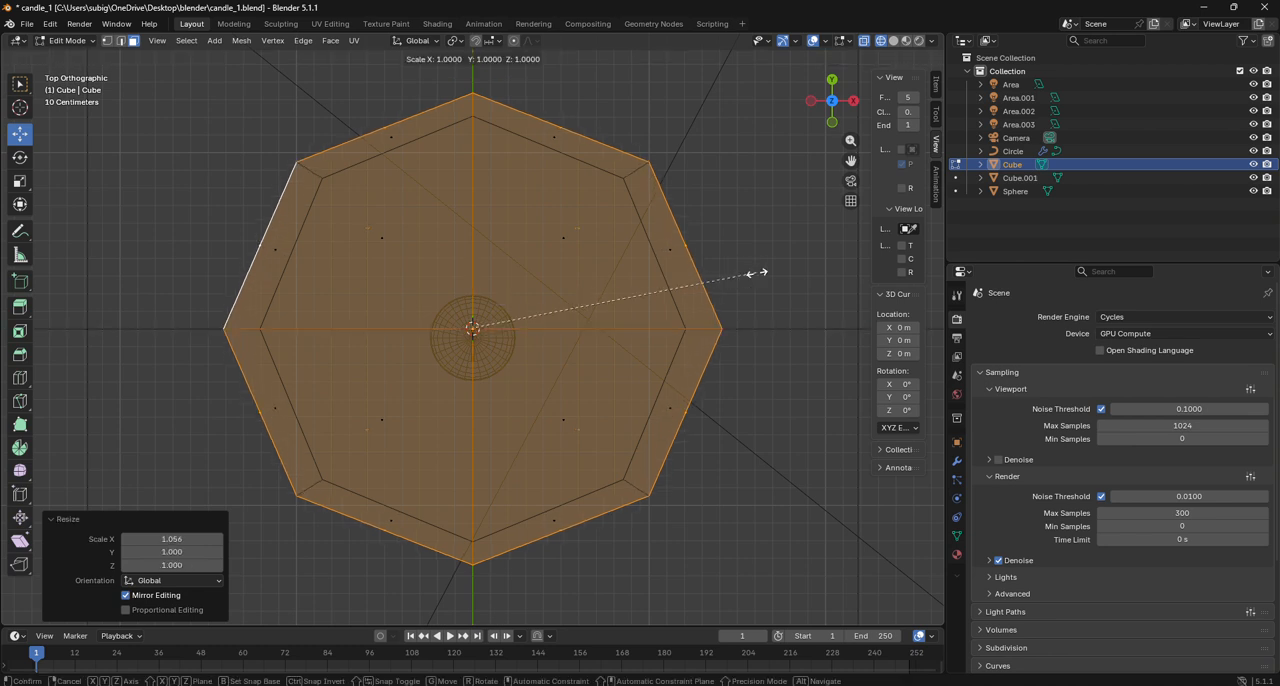
key("y")
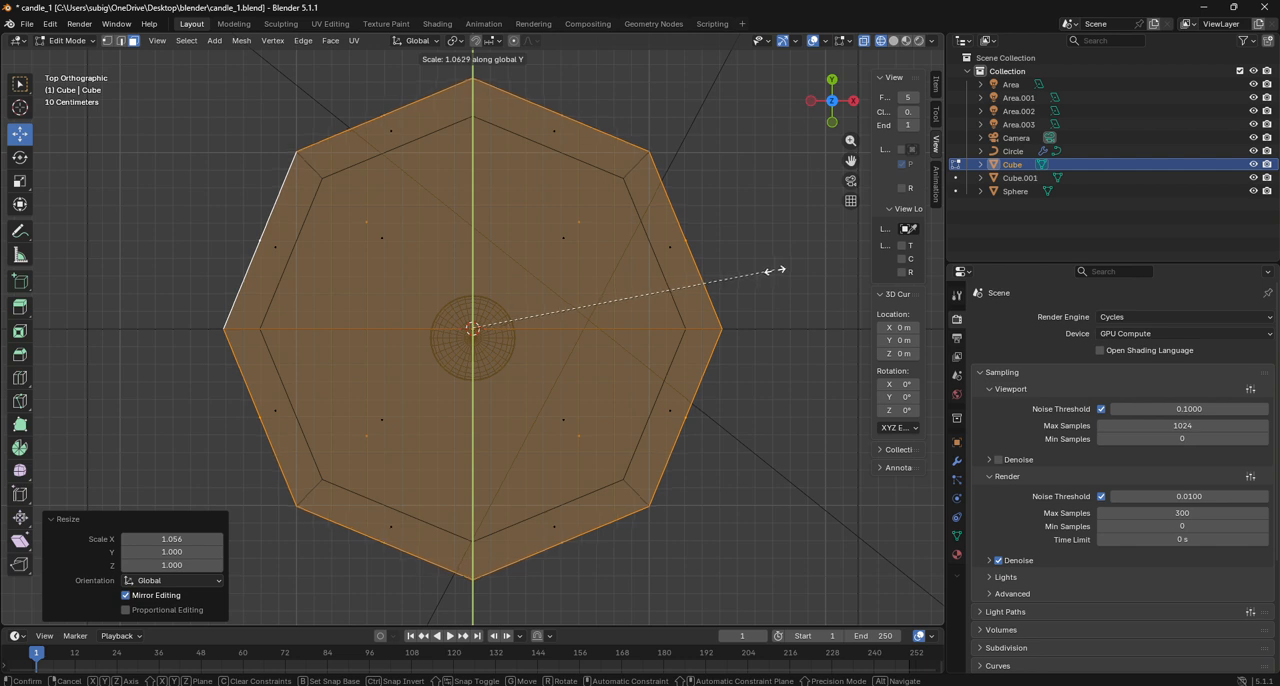
left_click(775, 270)
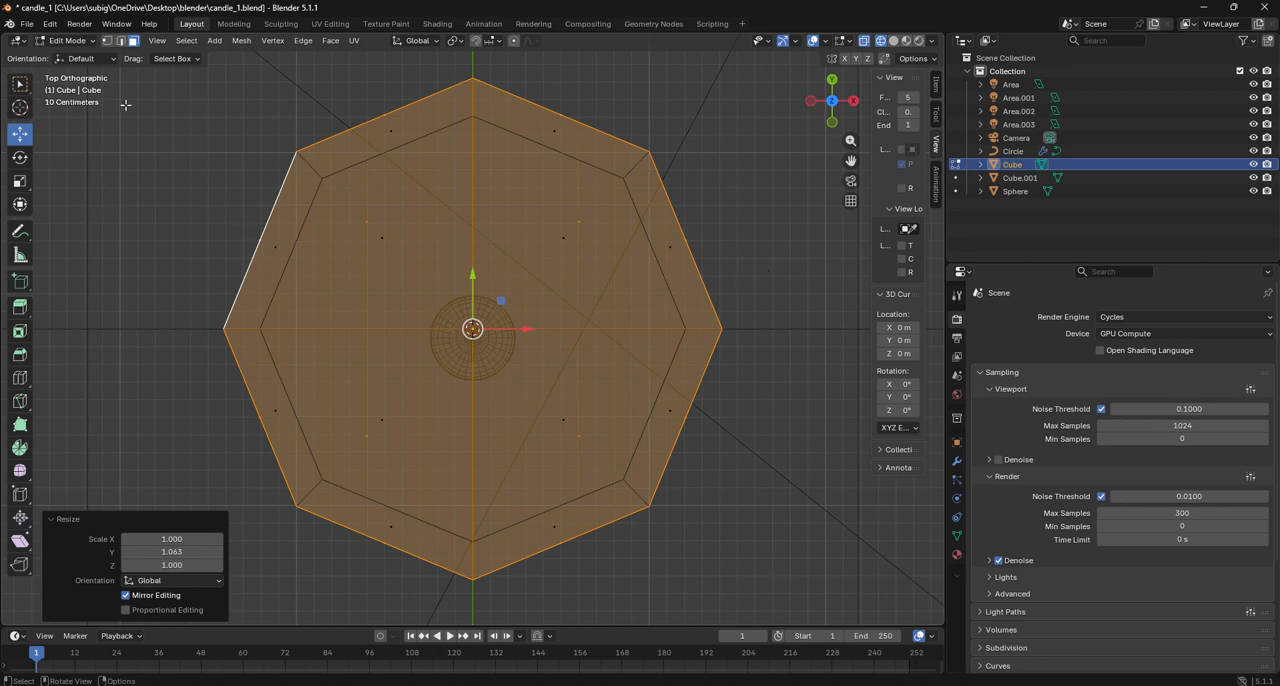
- Inspect the outer shell and the inner duplicate separately in Object Mode, and reopen the outer shell in Edit Mode
left_click(68, 40)
left_click(75, 62)
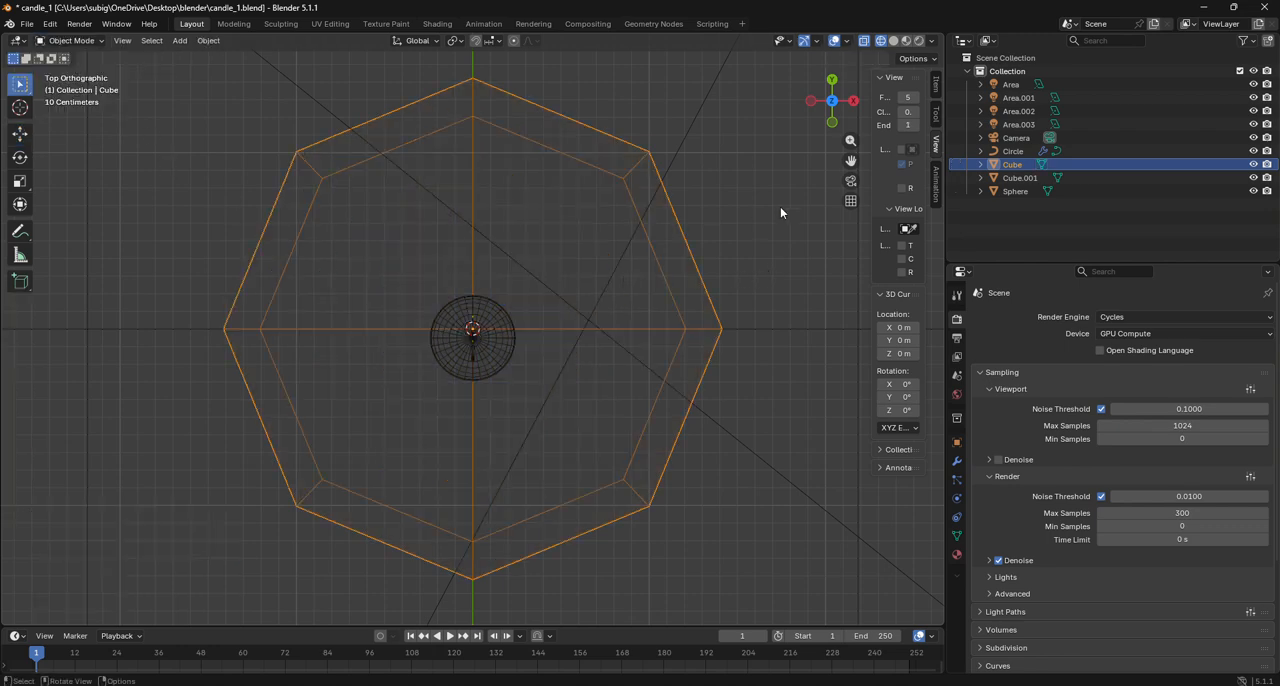
left_click_drag(830, 104, 793, 150)
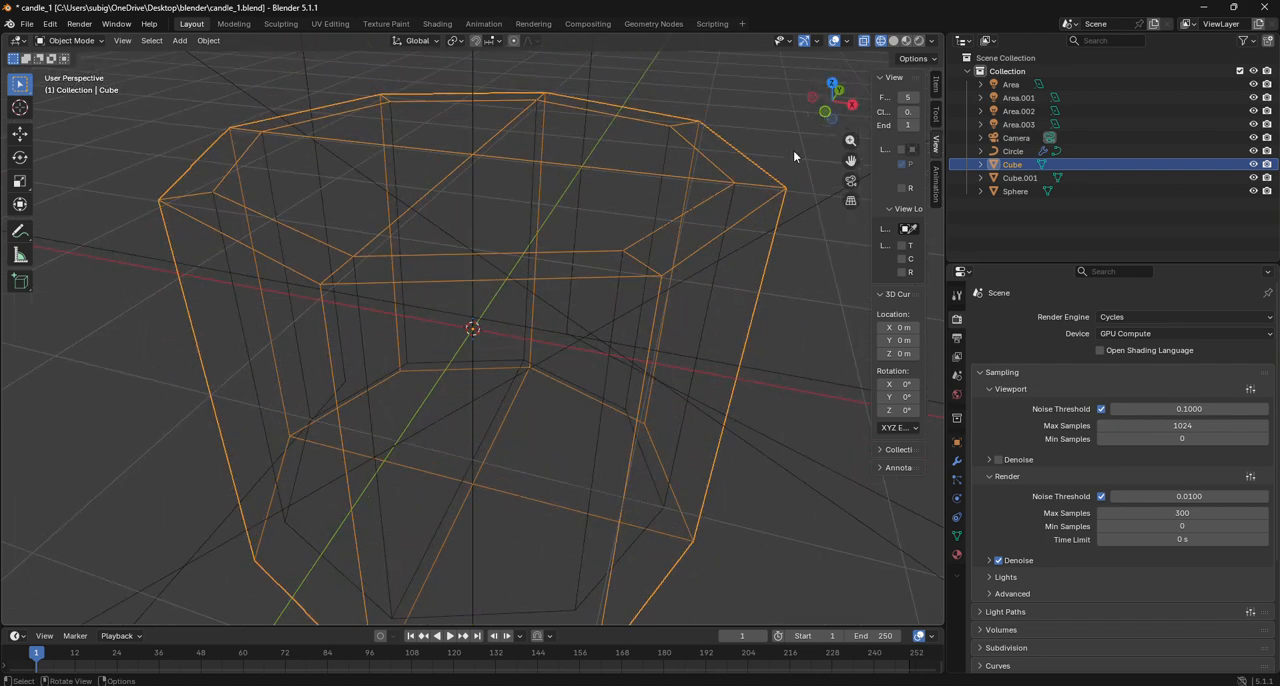
left_click(468, 160)
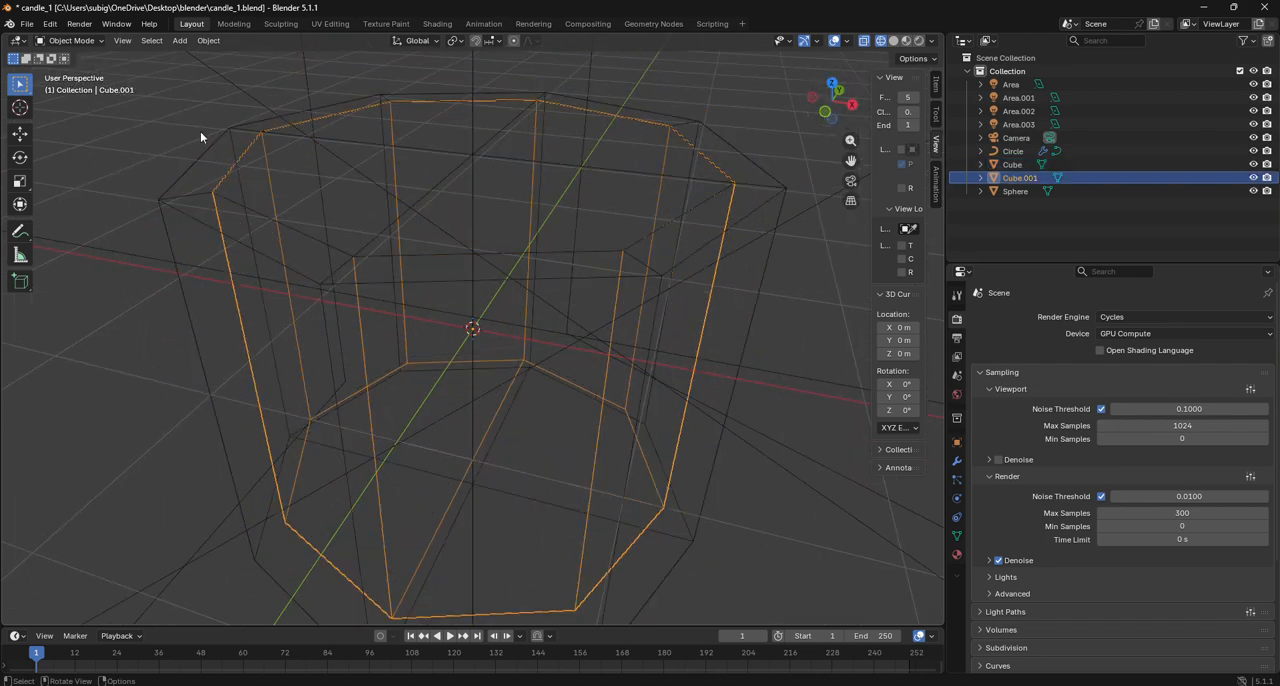
left_click(369, 200)
left_click(304, 242)
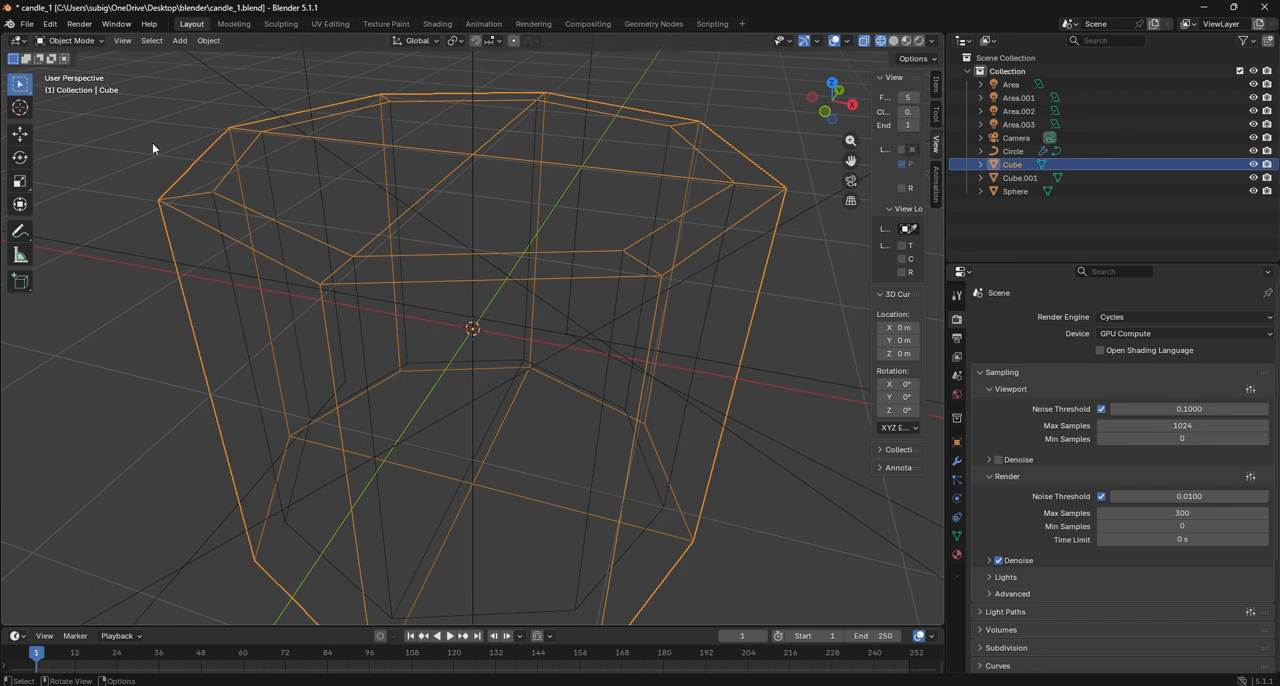
left_click(68, 40)
left_click(70, 70)
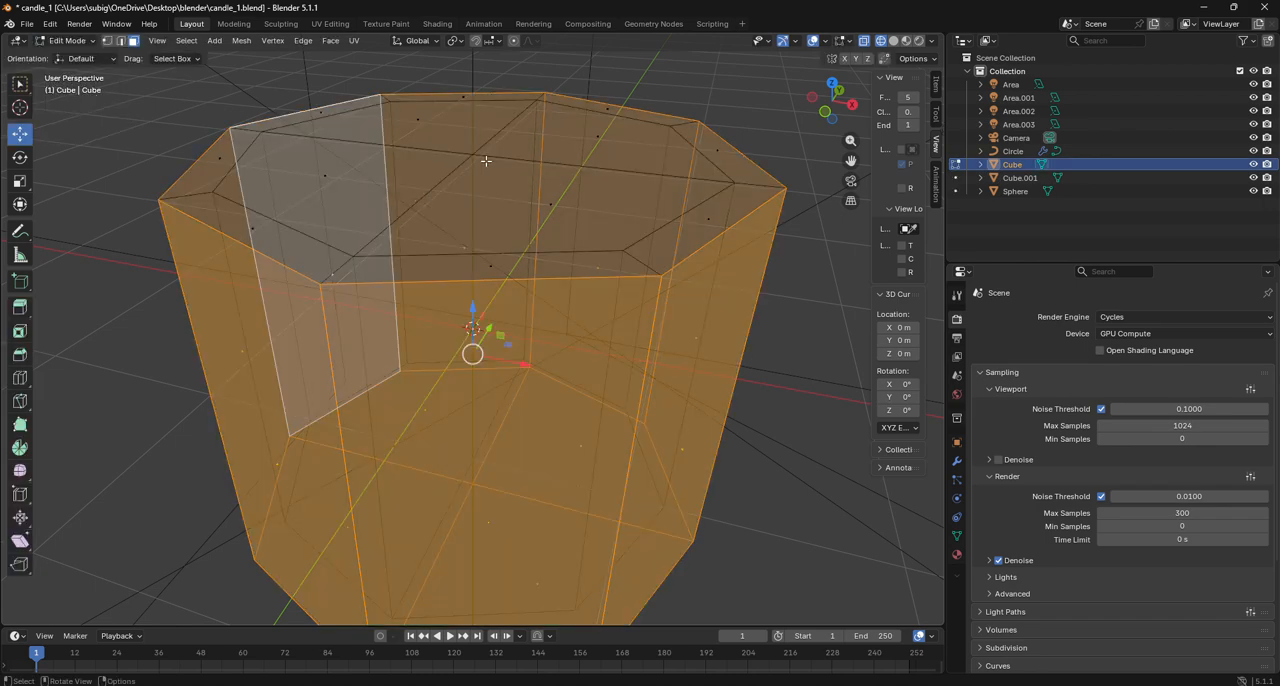
- Extrude the outer shell's inner top face and move it down about 0.765 m along Z
key("alt+a")
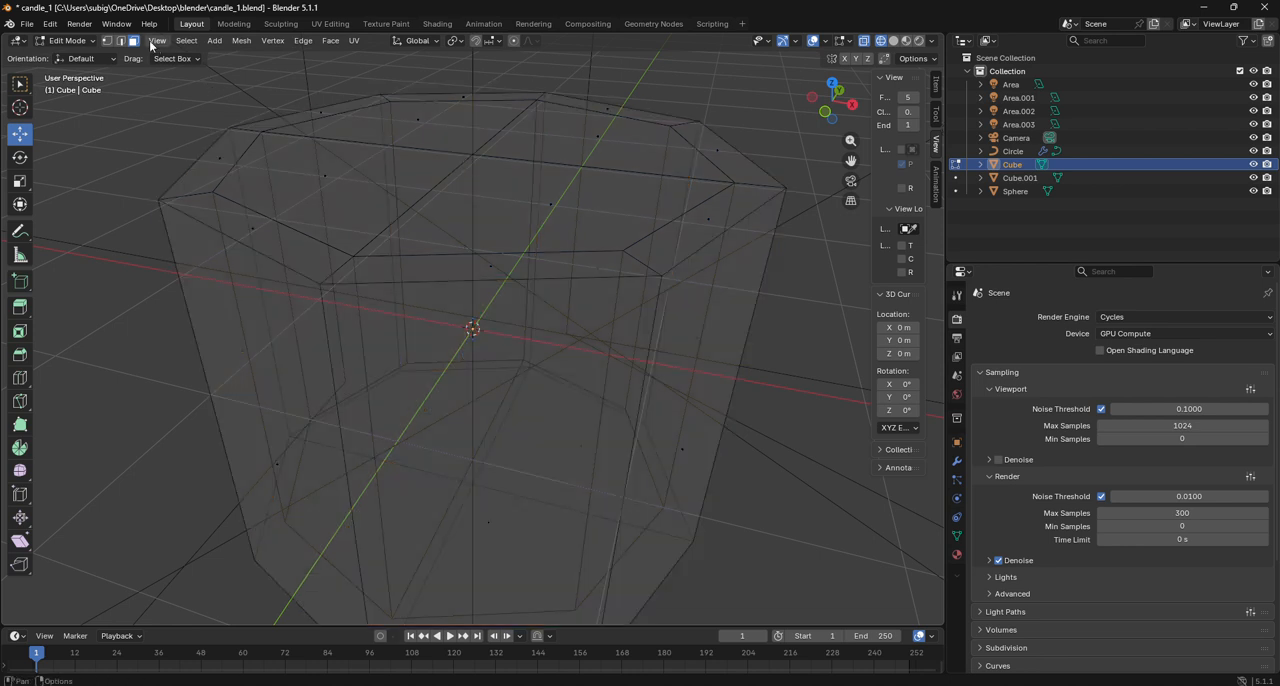
key("shift+z")
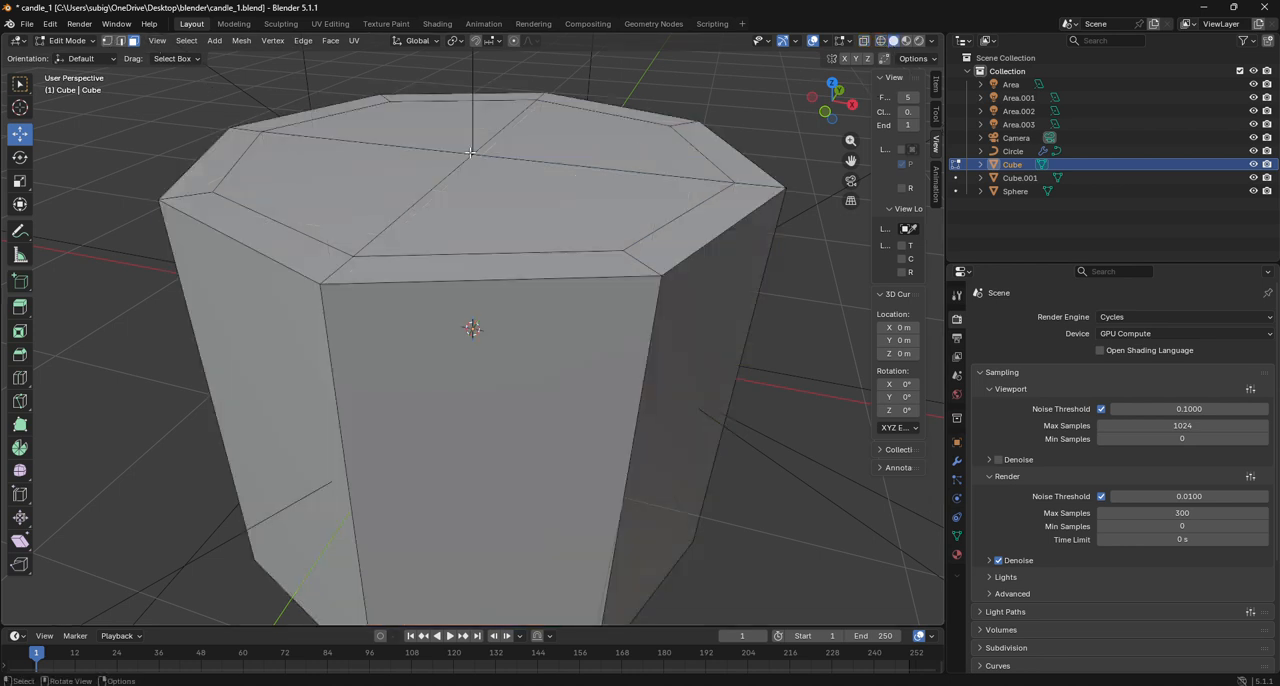
left_click(471, 153)
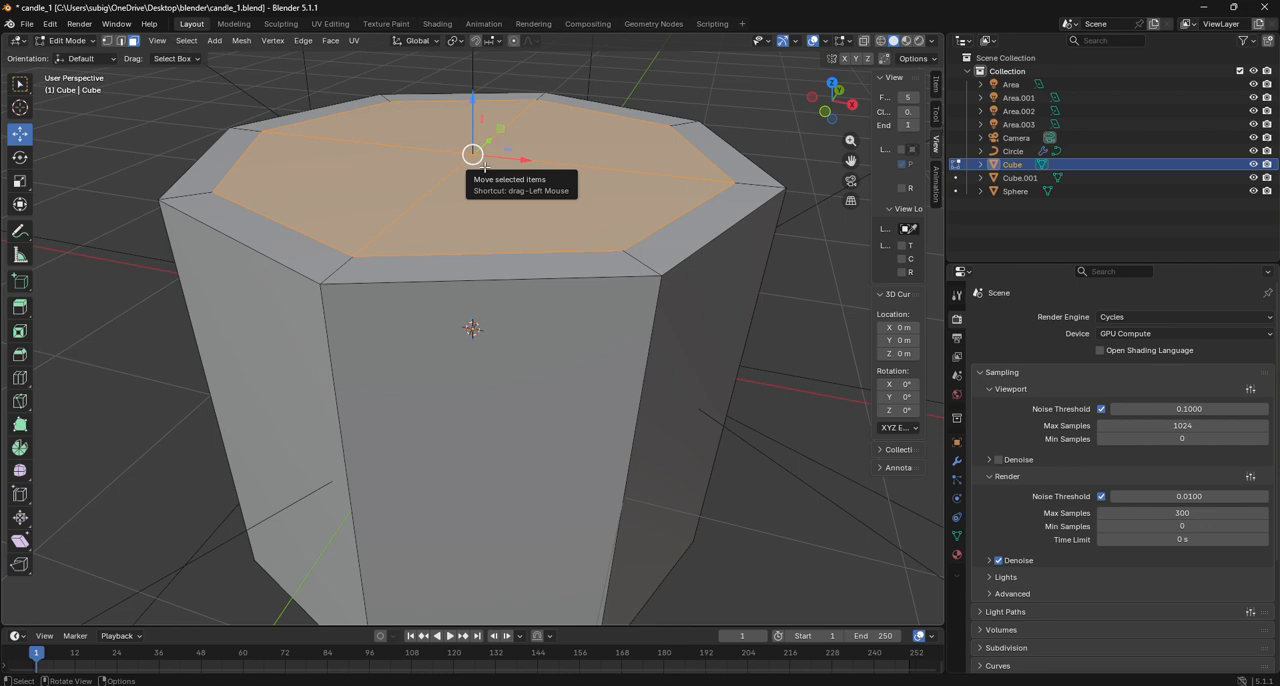
left_click_drag(484, 166, 484, 167)
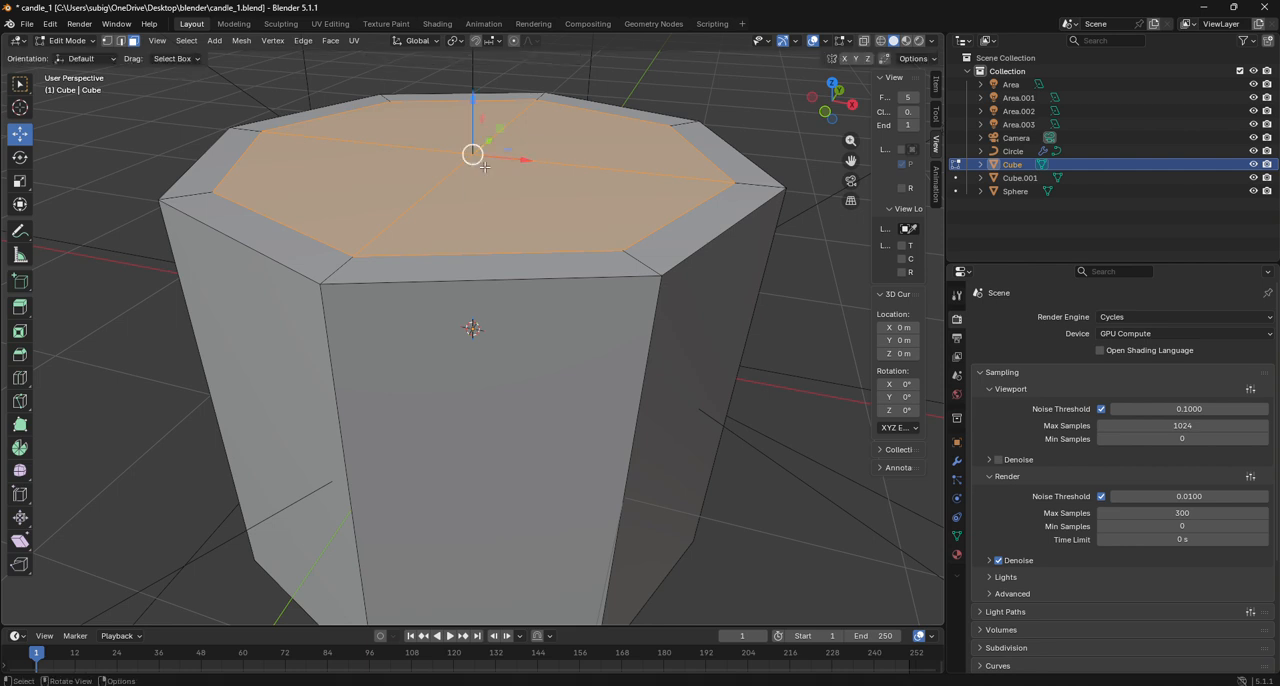
key("z")
key("z")
key("z")
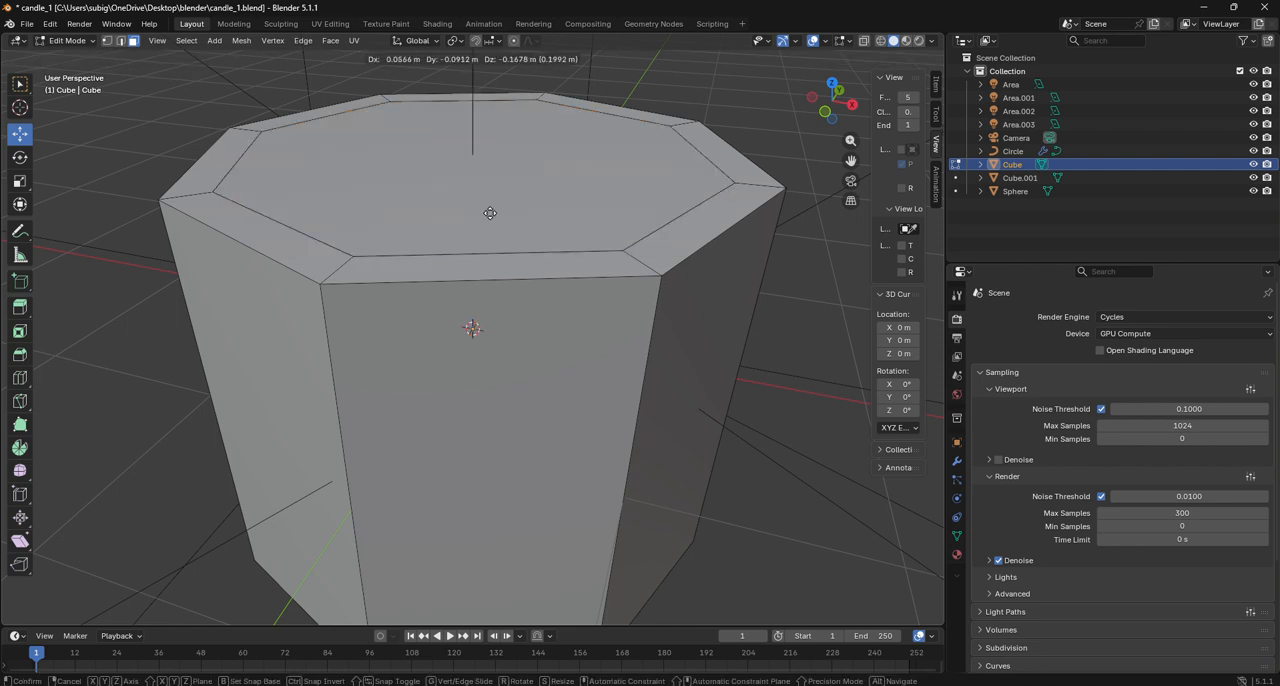
right_click(507, 300)
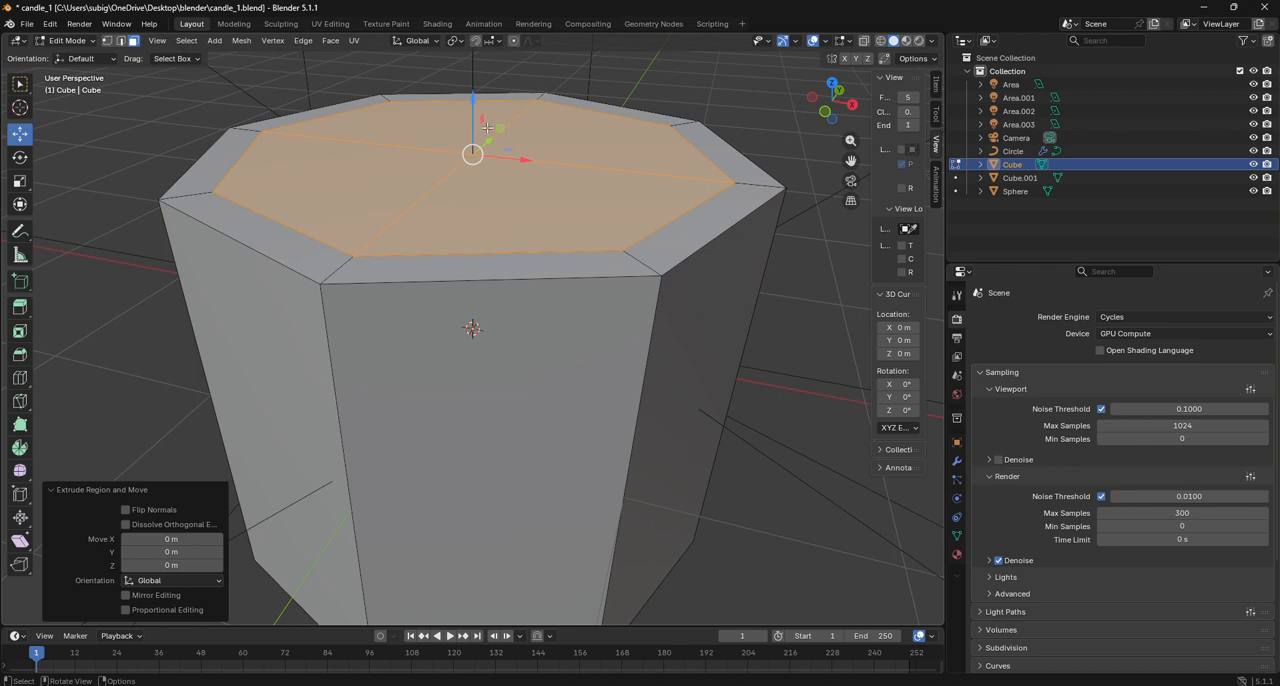
left_click_drag(472, 100, 476, 242)
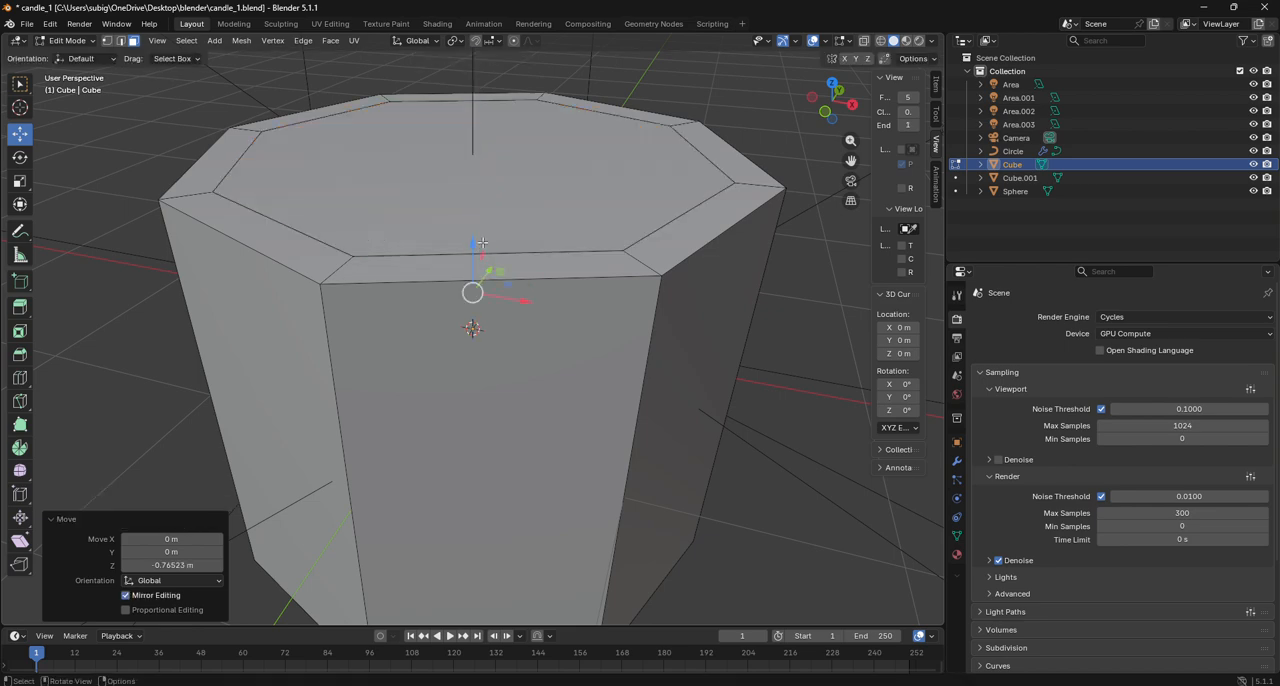
- Lower the extruded face about another 1.241 m in front wireframe view, then nudge it up about 0.006 m to form the cavity floor
left_click(881, 41)
left_click(824, 111)
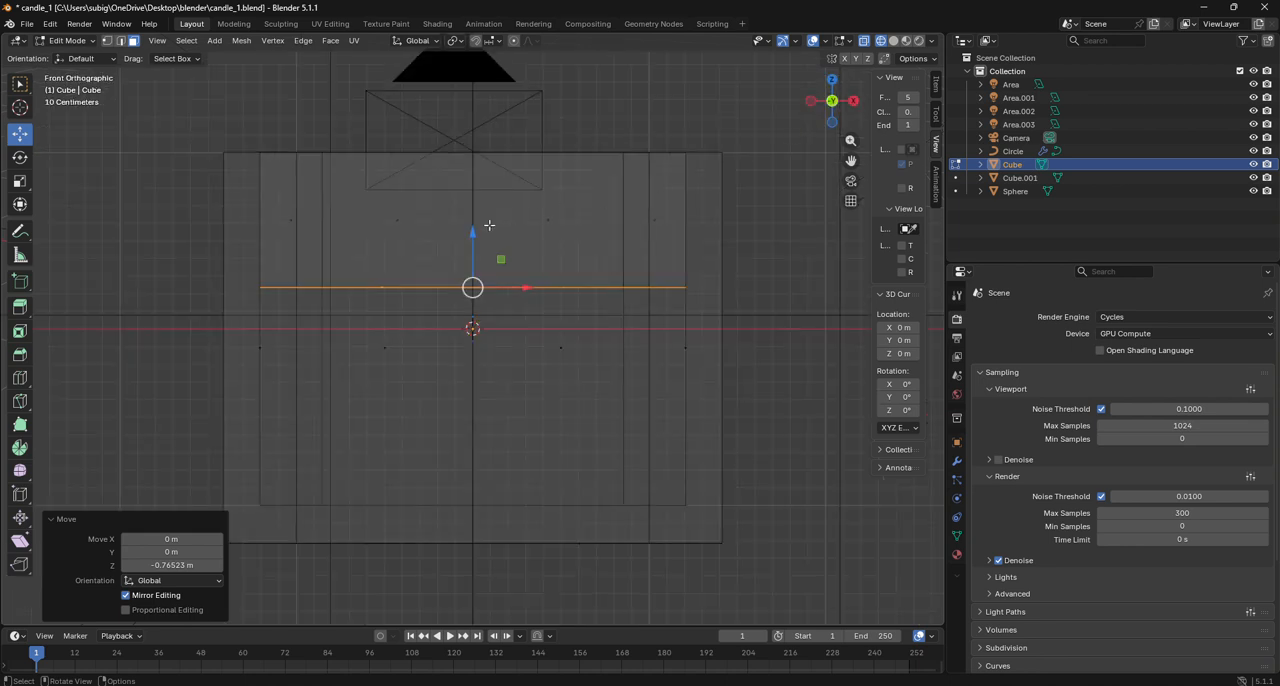
left_click_drag(475, 232, 502, 455)
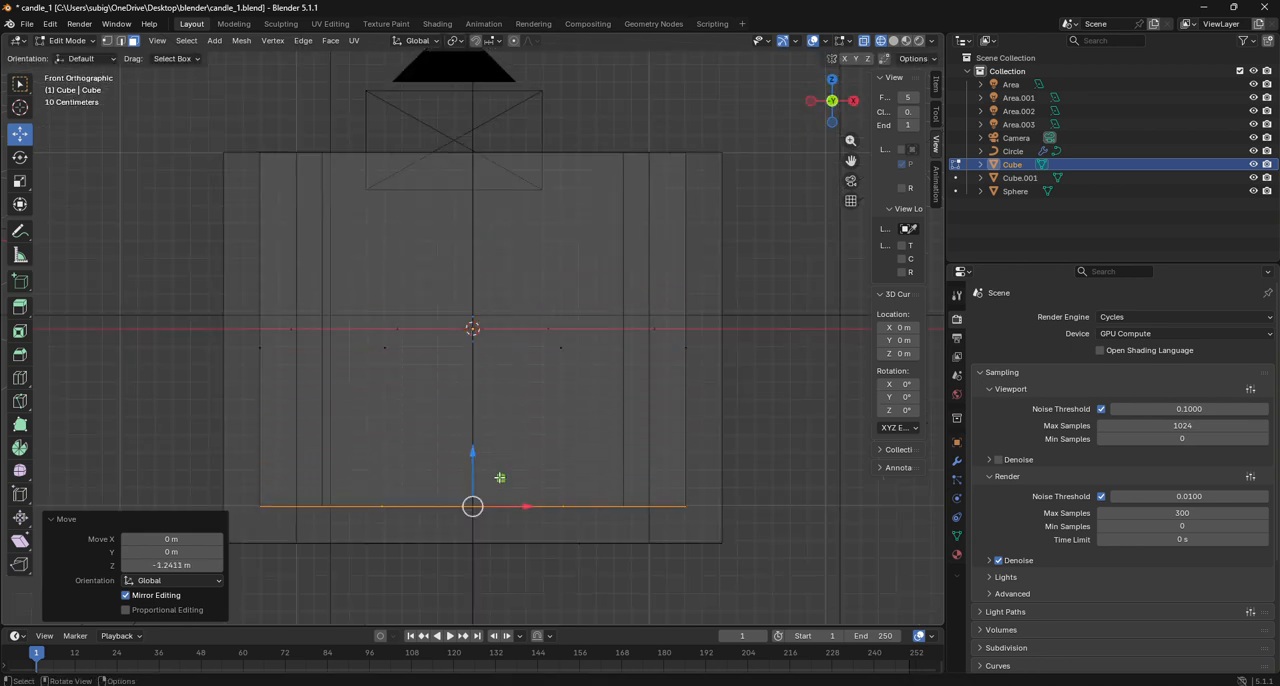
scroll(502, 470, "up", 4)
scroll(503, 430, "up", 3)
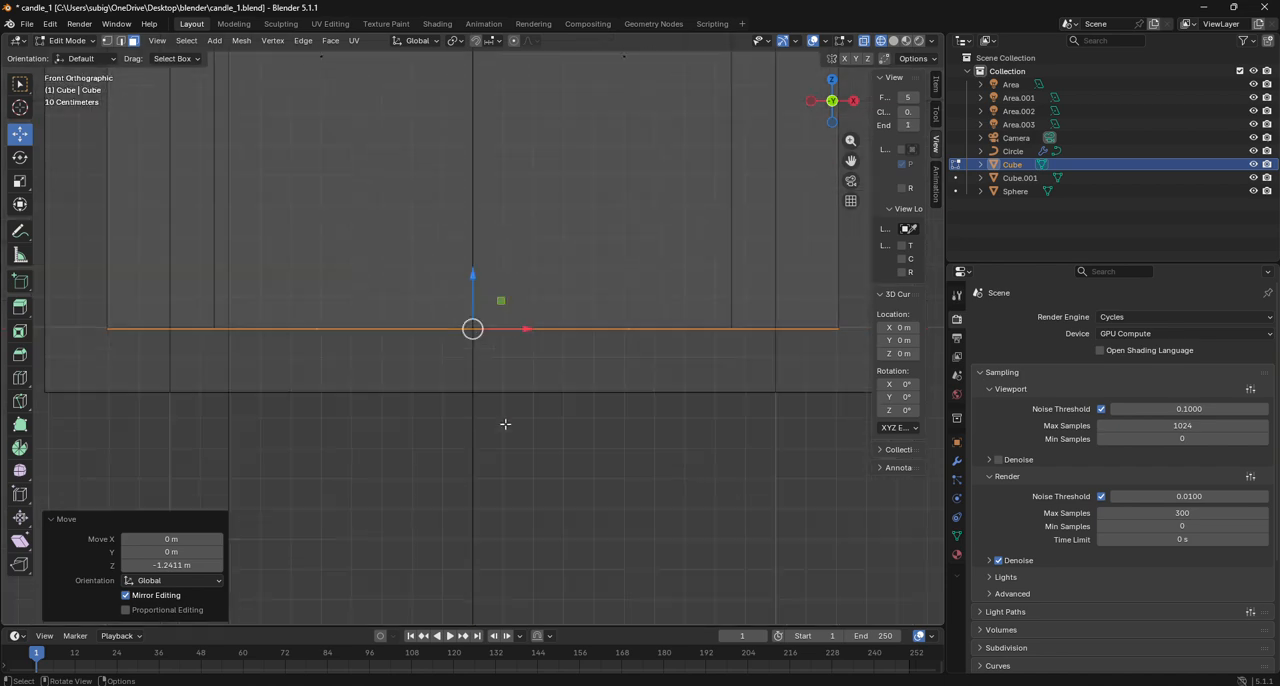
mouse_move(469, 291)
left_mouse_down()
mouse_move(471, 262)
mouse_move(465, 276)
left_mouse_up()
scroll(461, 281, "down", 3)
scroll(461, 281, "down", 5)
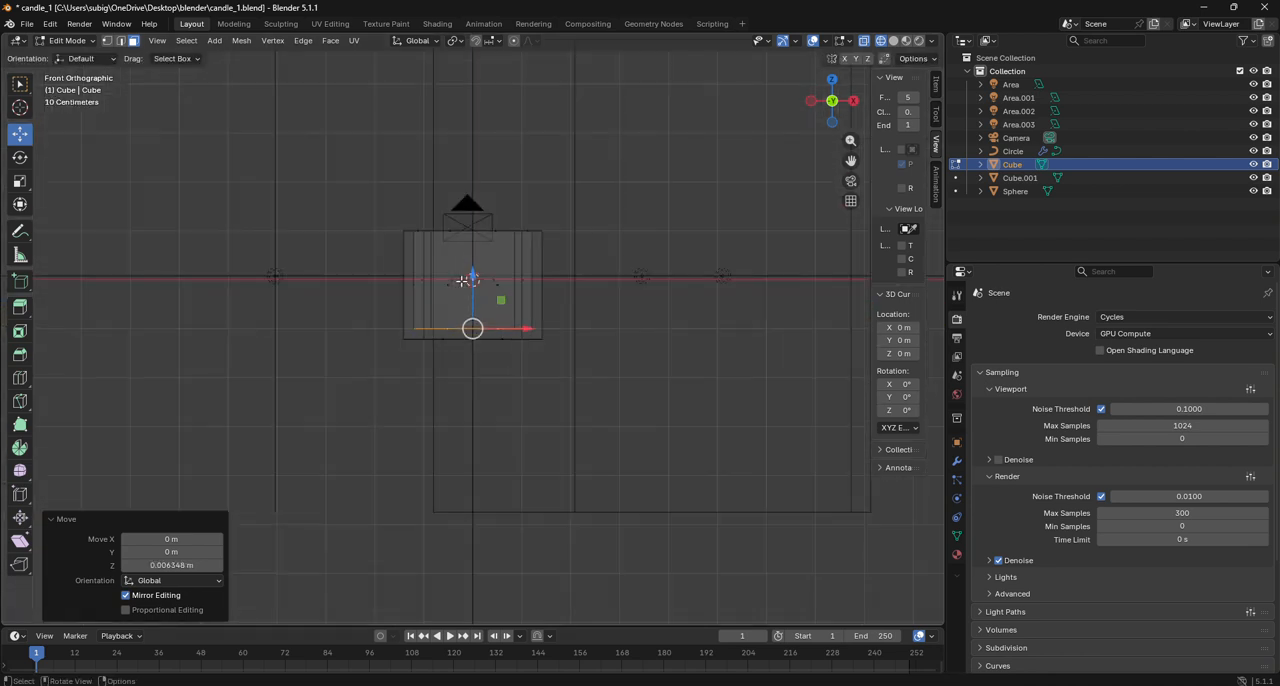
- Select the container's top rim faces and raise them about 0.313 m along Z
scroll(461, 281, "up", 2)
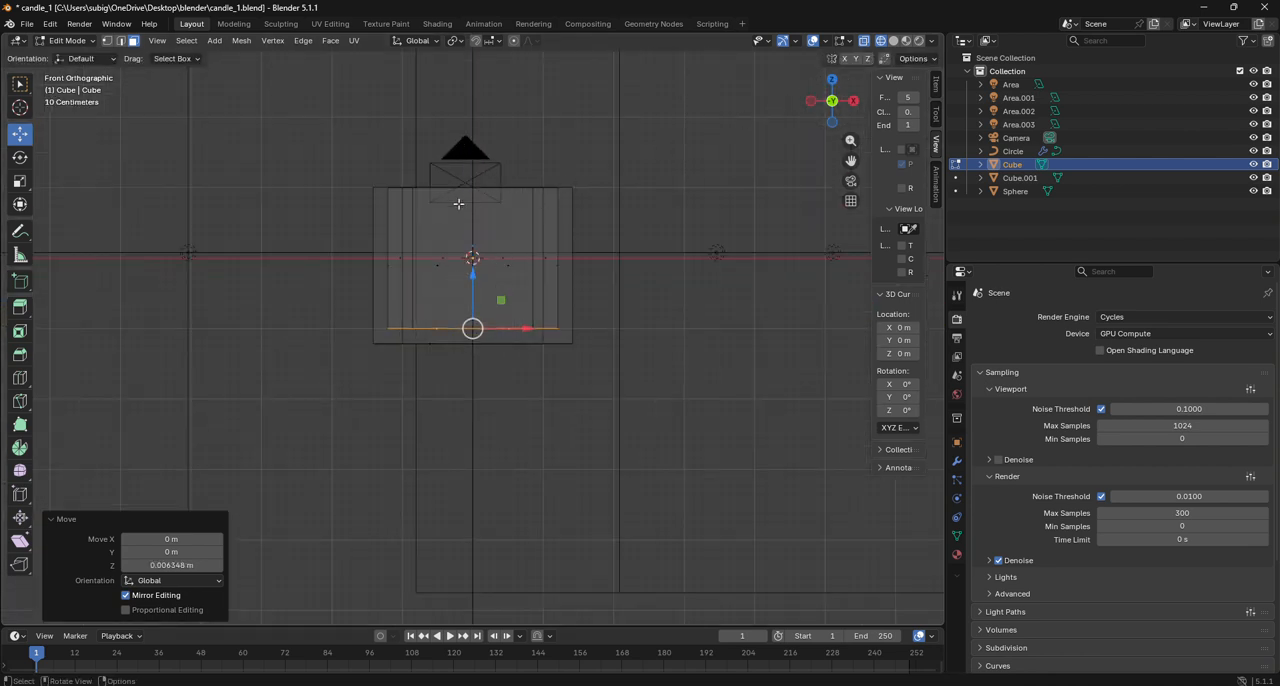
left_click_drag(323, 155, 652, 208)
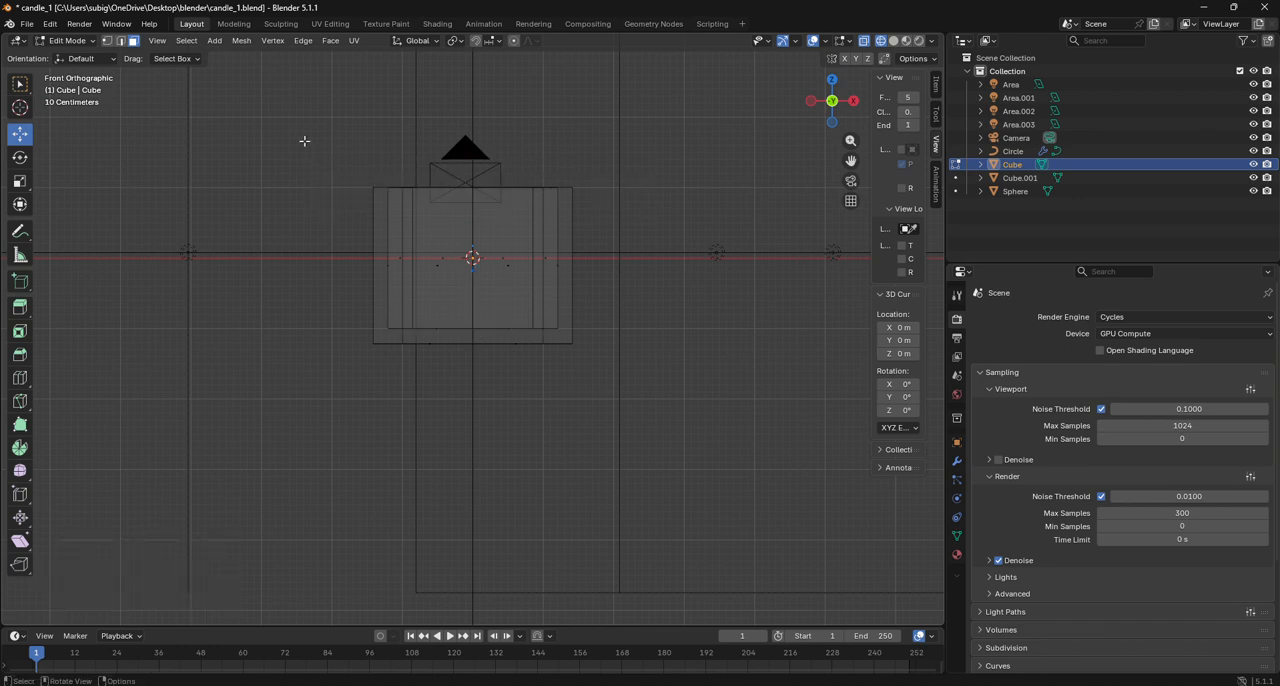
left_click_drag(304, 141, 632, 209)
left_click_drag(474, 157, 474, 135)
left_click_drag(836, 116, 848, 272)
- Return to Object Mode with solid shading and add a Subdivision Surface modifier to the outer container
left_click(70, 41)
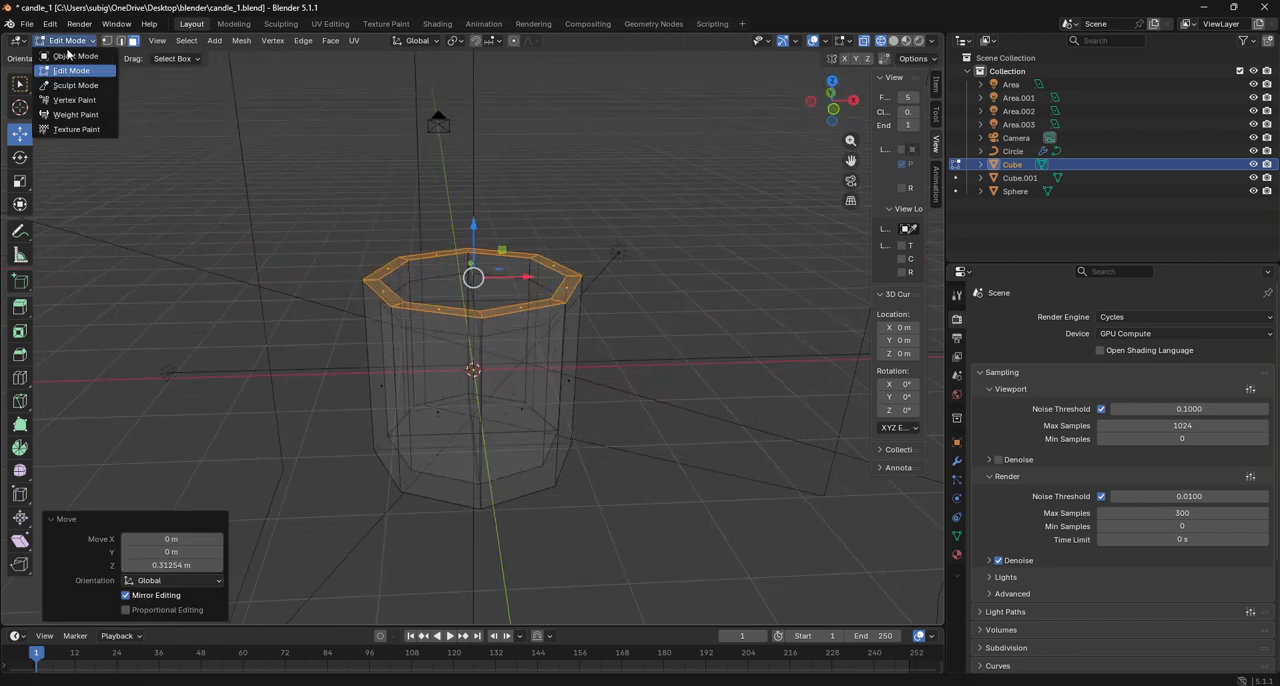
left_click(72, 62)
left_click(893, 40)
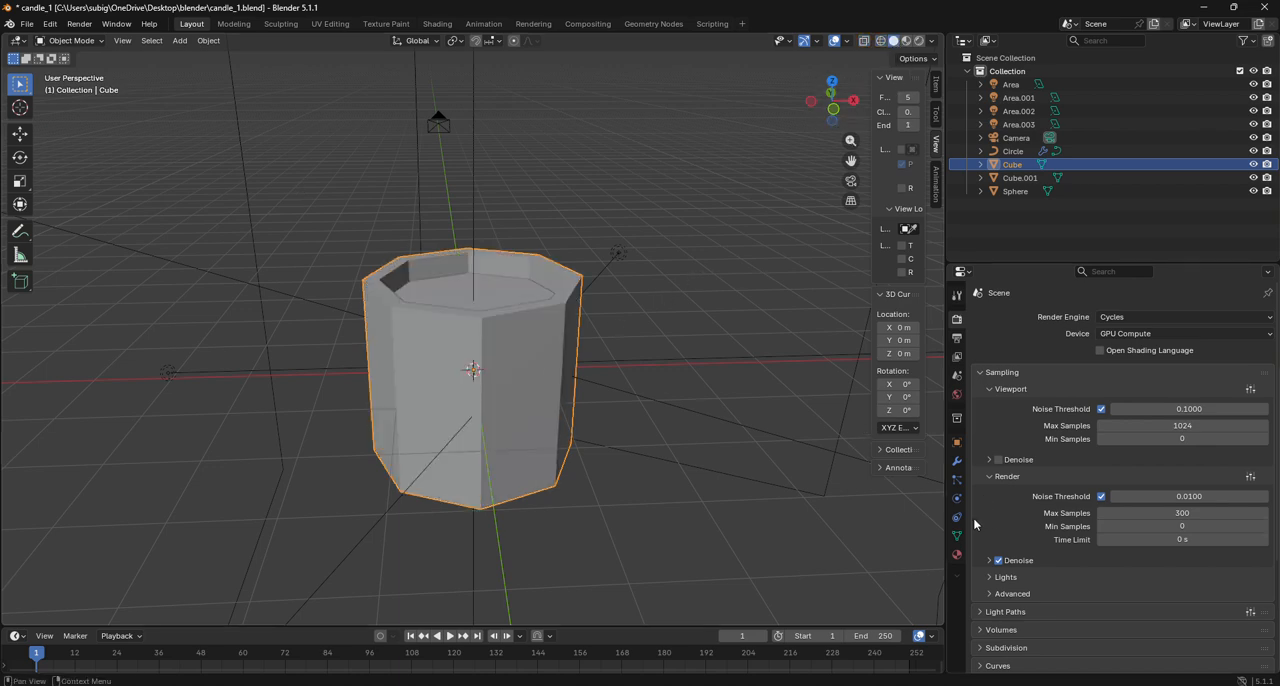
left_click(957, 463)
left_click(1052, 330)
left_click(1052, 322)
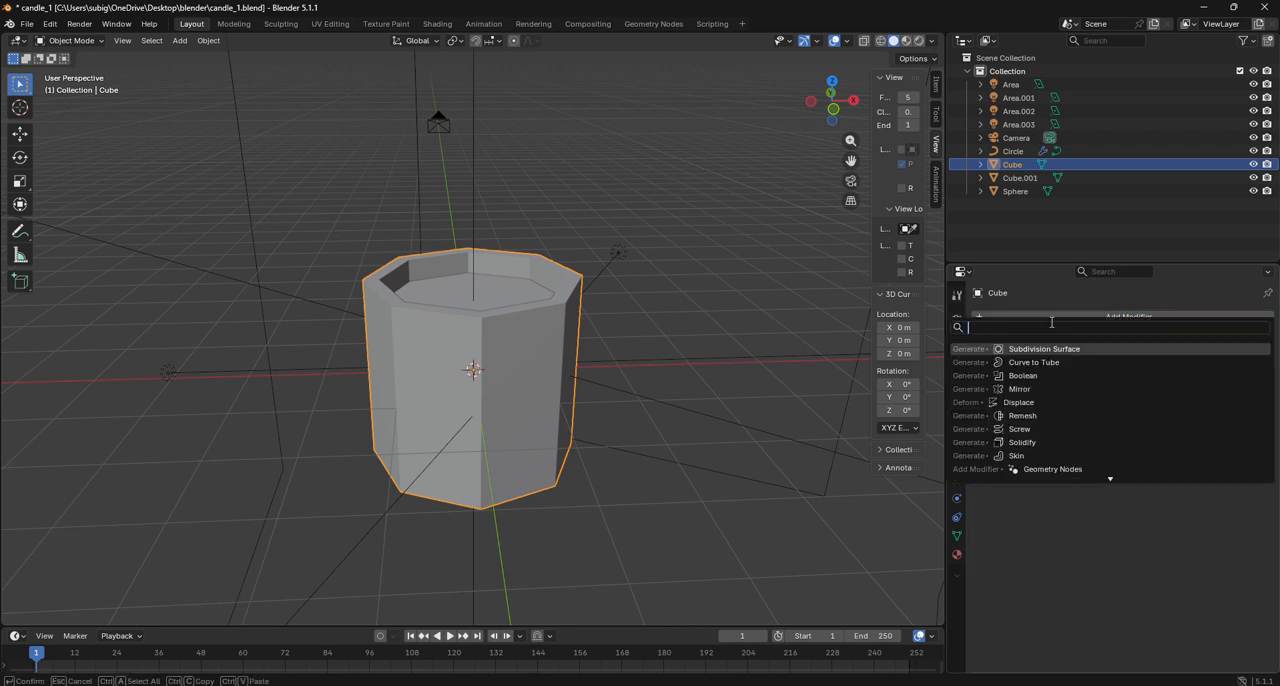
left_click(1056, 349)
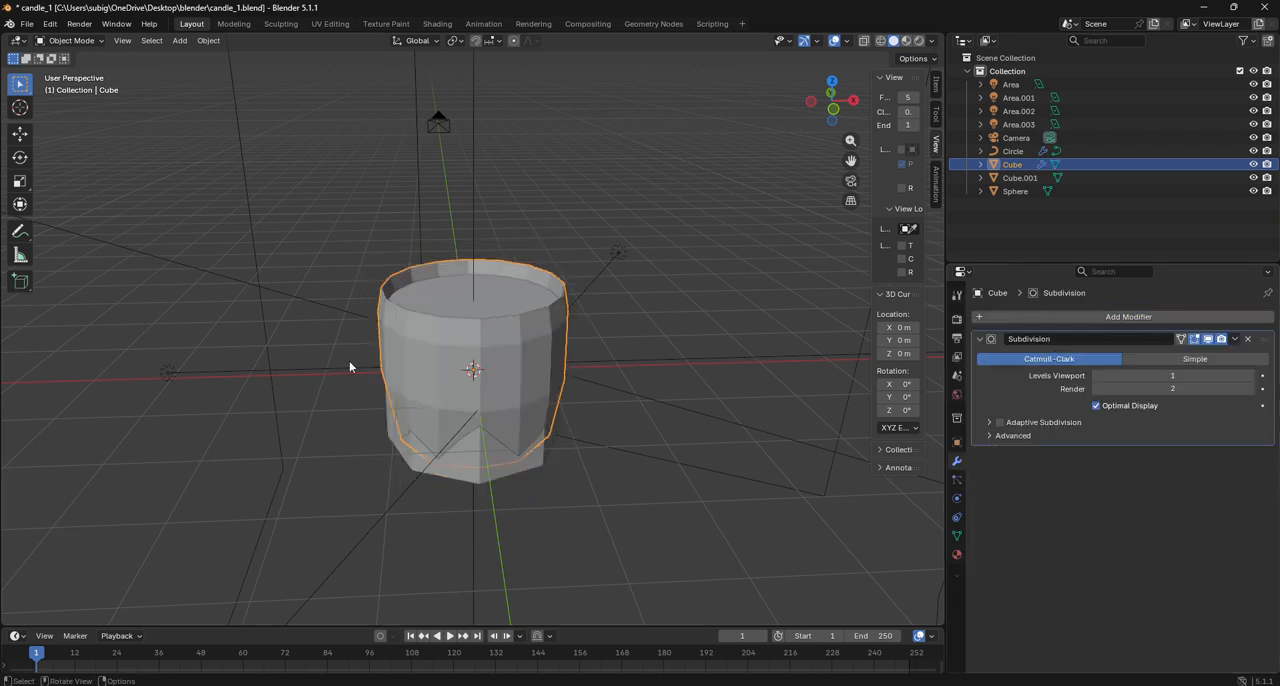
- Add two loop cuts around the container's outer wall, one near the base and one near the rim with a factor of about -0.962
left_click(68, 40)
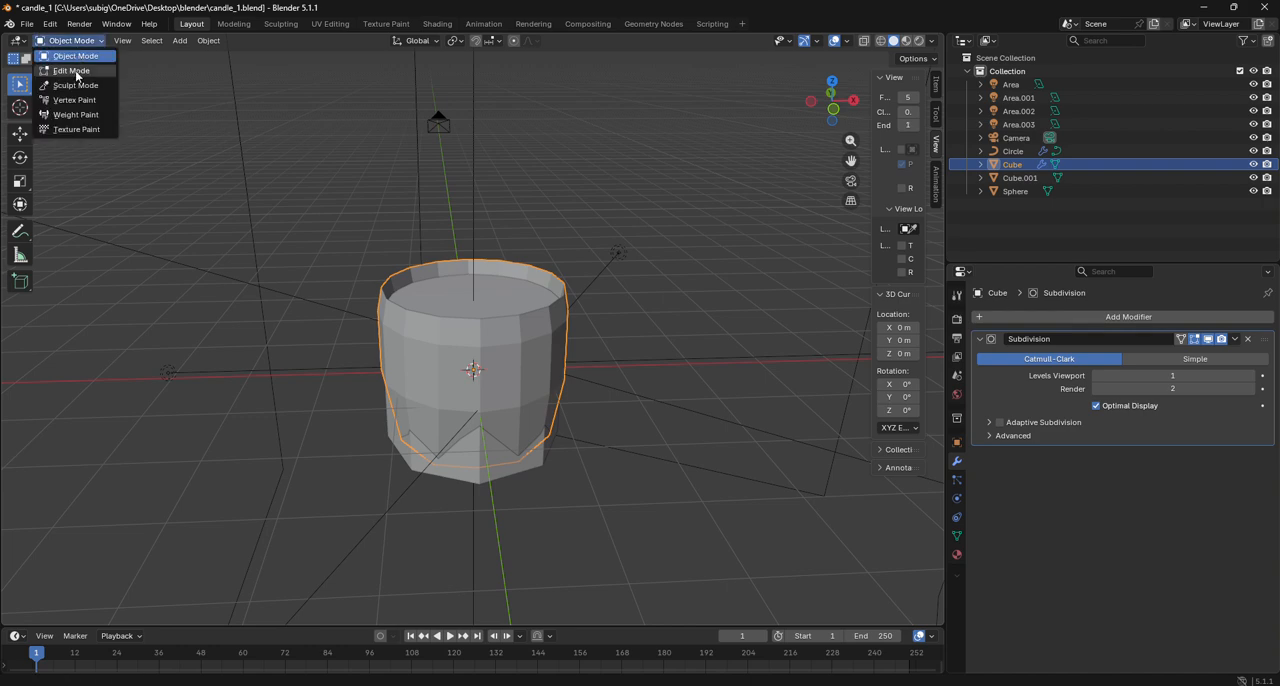
left_click(68, 62)
left_click(833, 109)
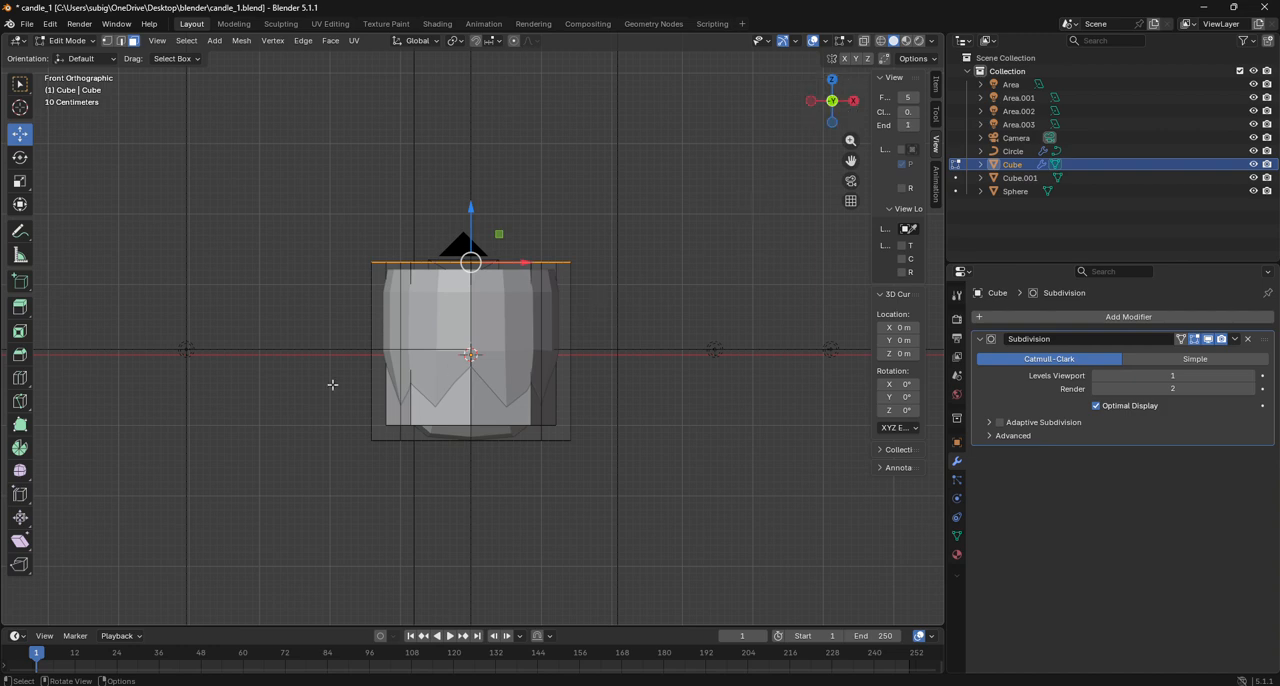
left_click(20, 377)
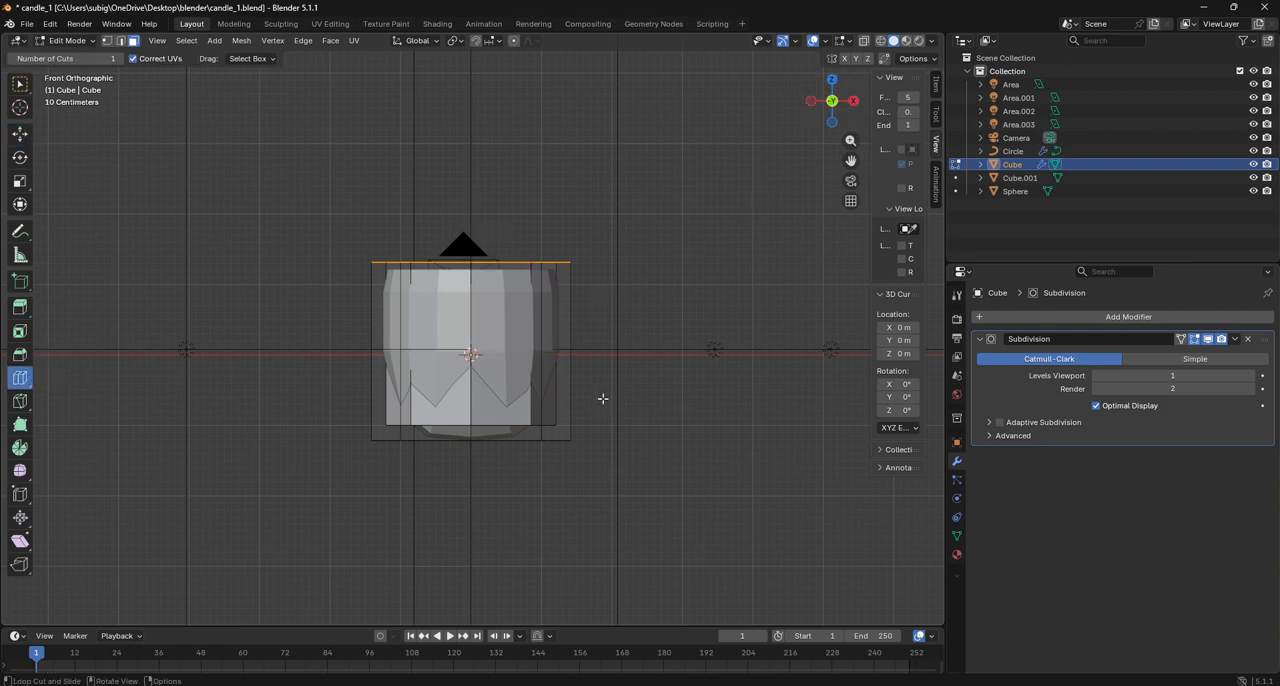
left_click_drag(579, 370, 606, 451)
left_click_drag(558, 382, 551, 294)
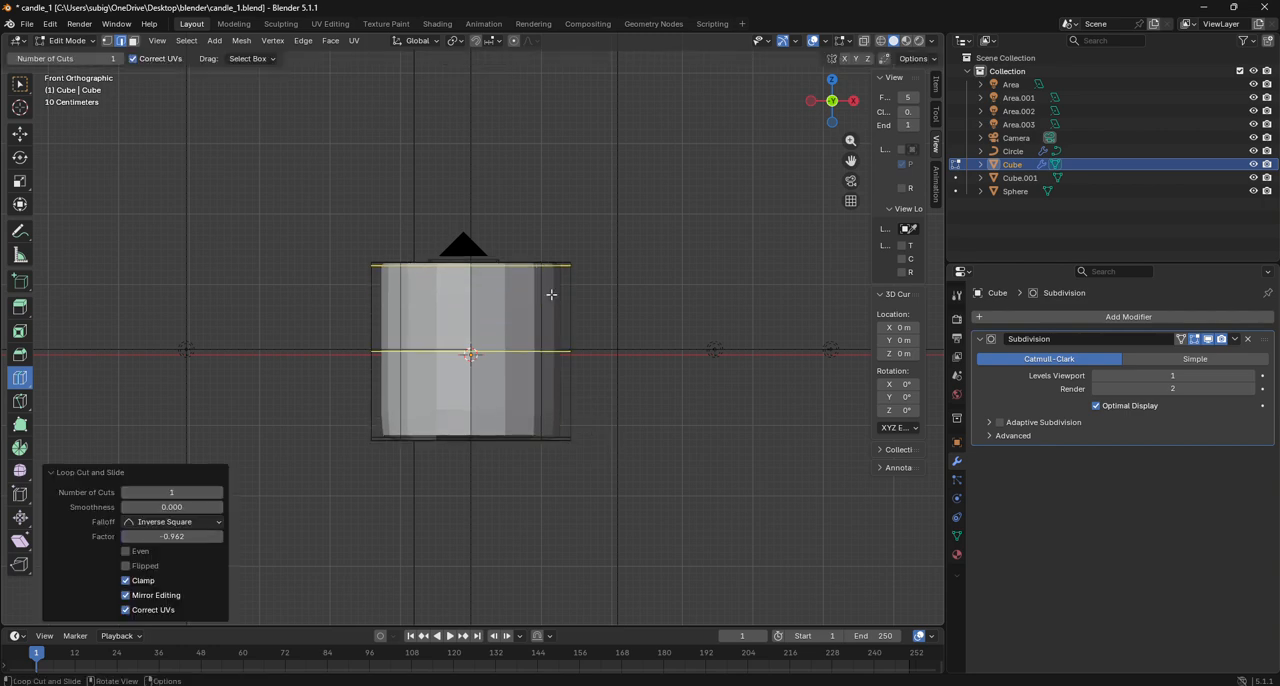
mouse_move(551, 294)
middle_mouse_down()
mouse_move(551, 390)
mouse_move(540, 285)
middle_mouse_up()
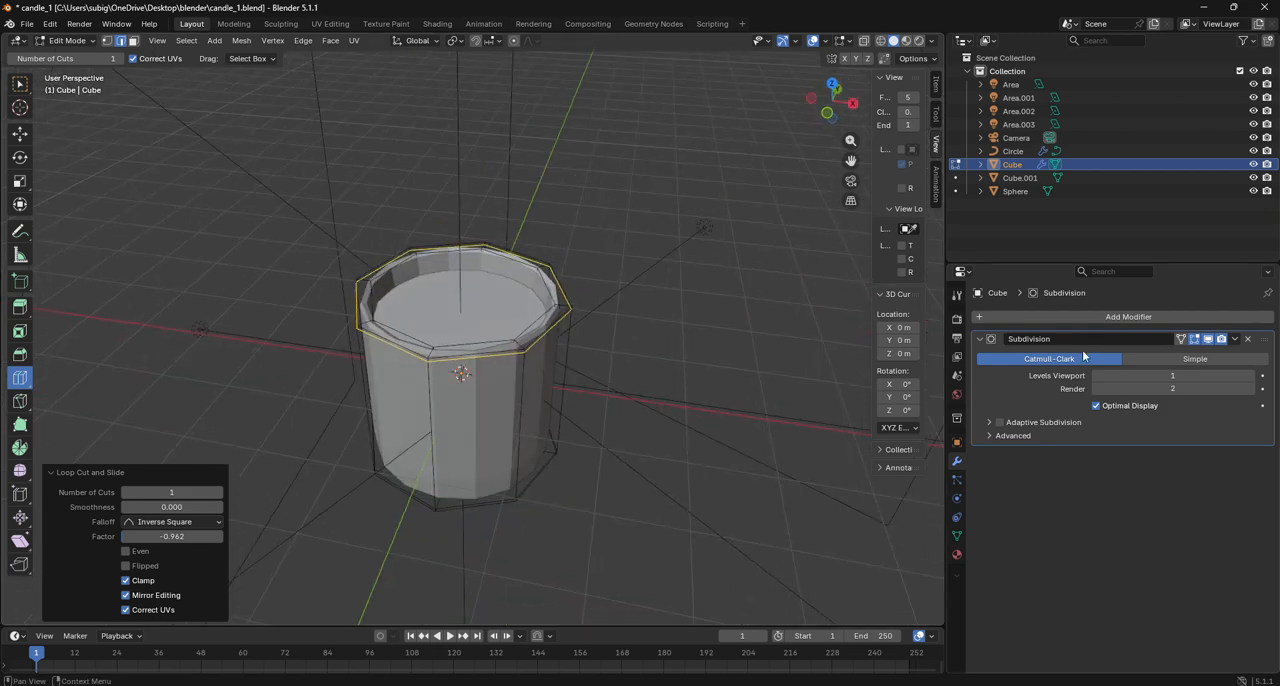
- Set the container's viewport subdivision level to 3 and apply Shade Smooth to it in Object Mode
left_click(1250, 376)
left_click(1250, 377)
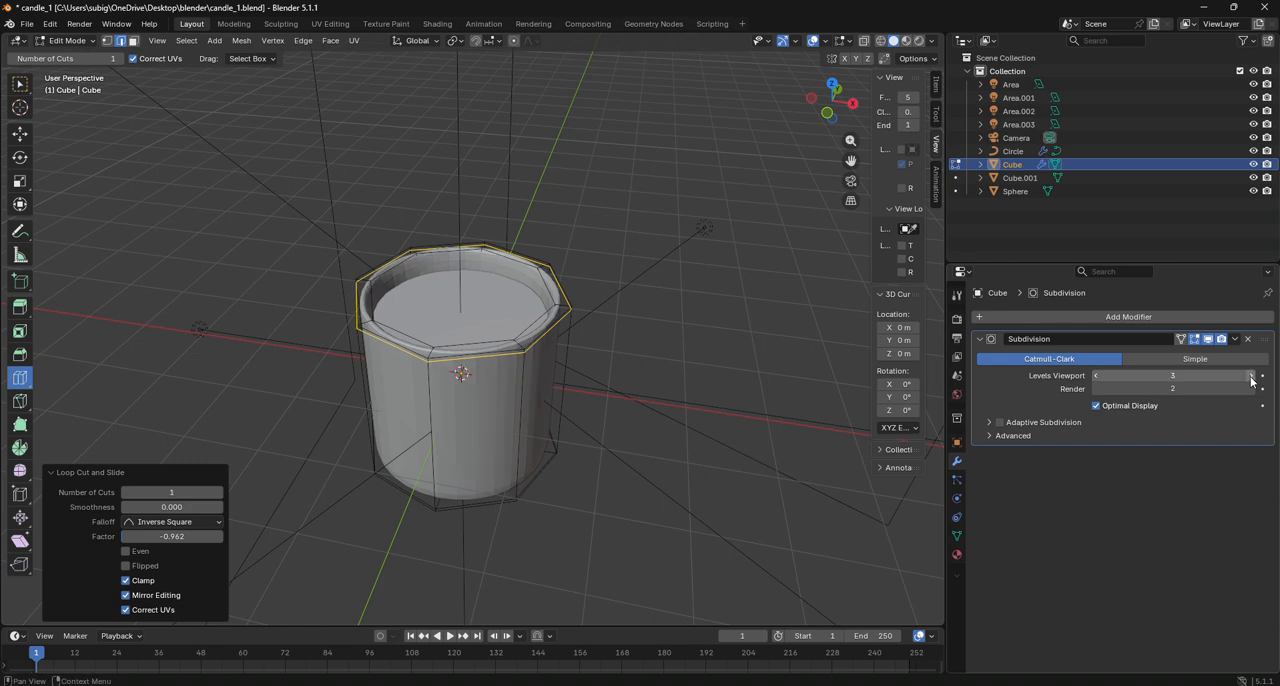
key("KP_1")
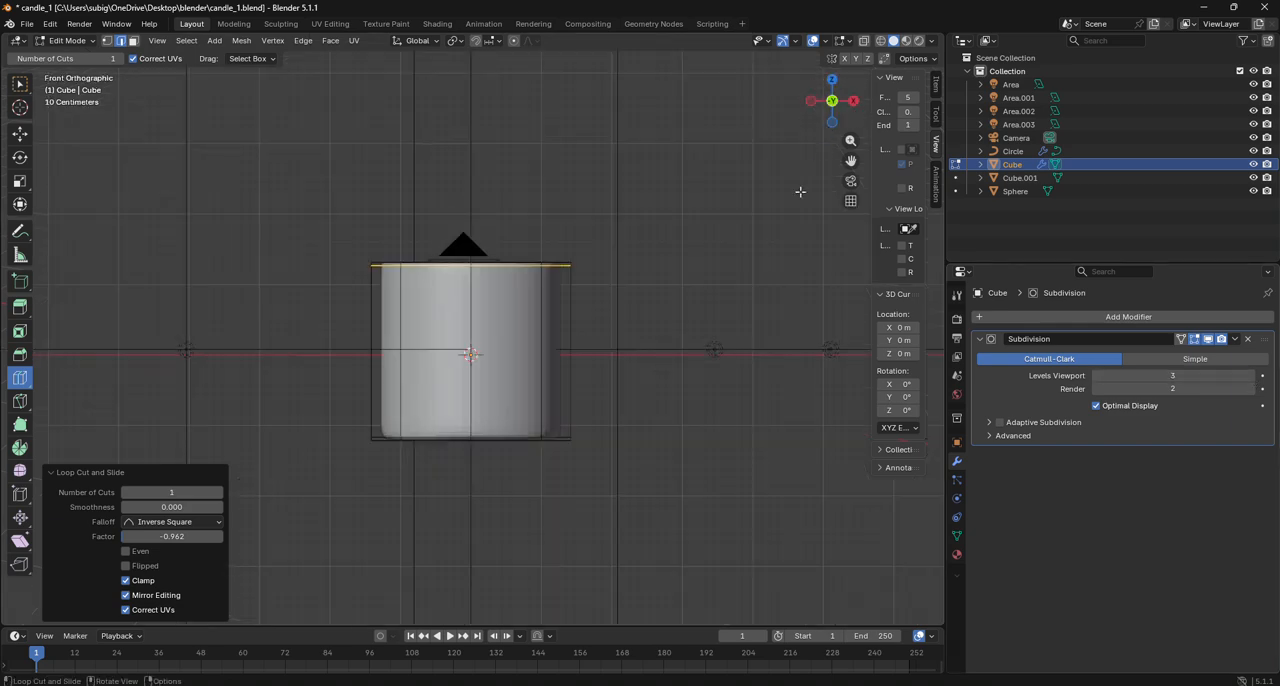
left_click_drag(826, 112, 810, 195)
left_click(68, 40)
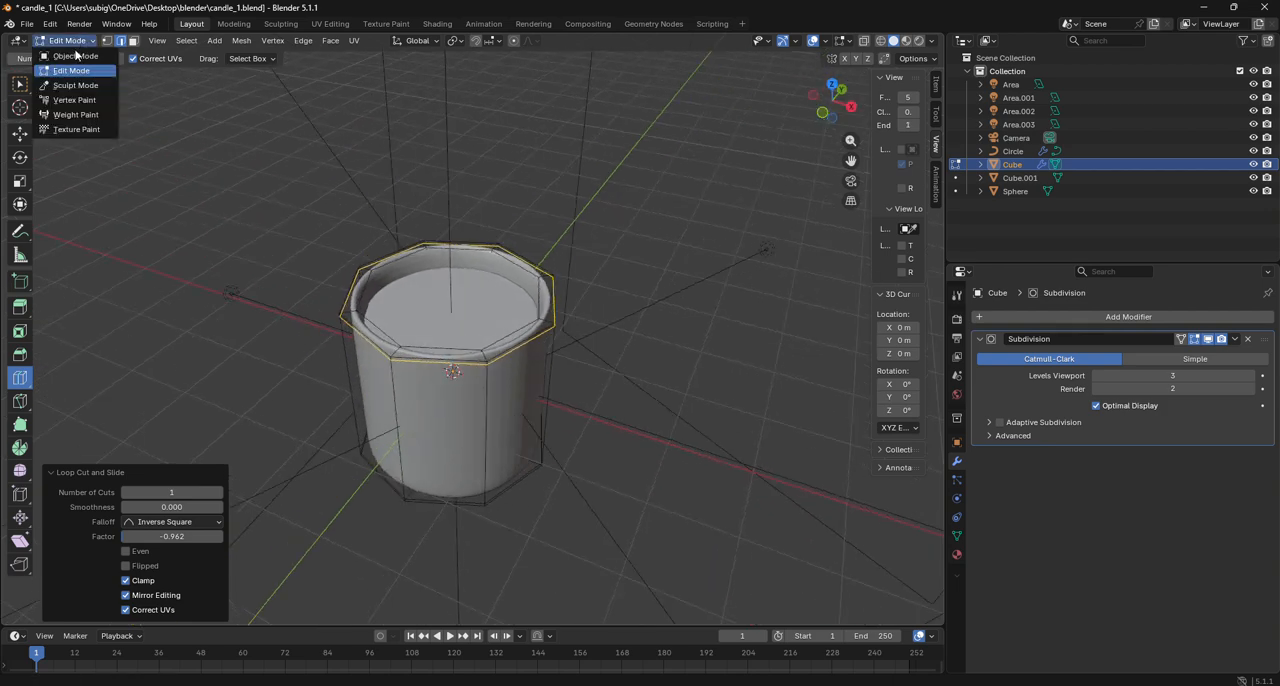
left_click(76, 54)
right_click(506, 371)
left_click(506, 371)
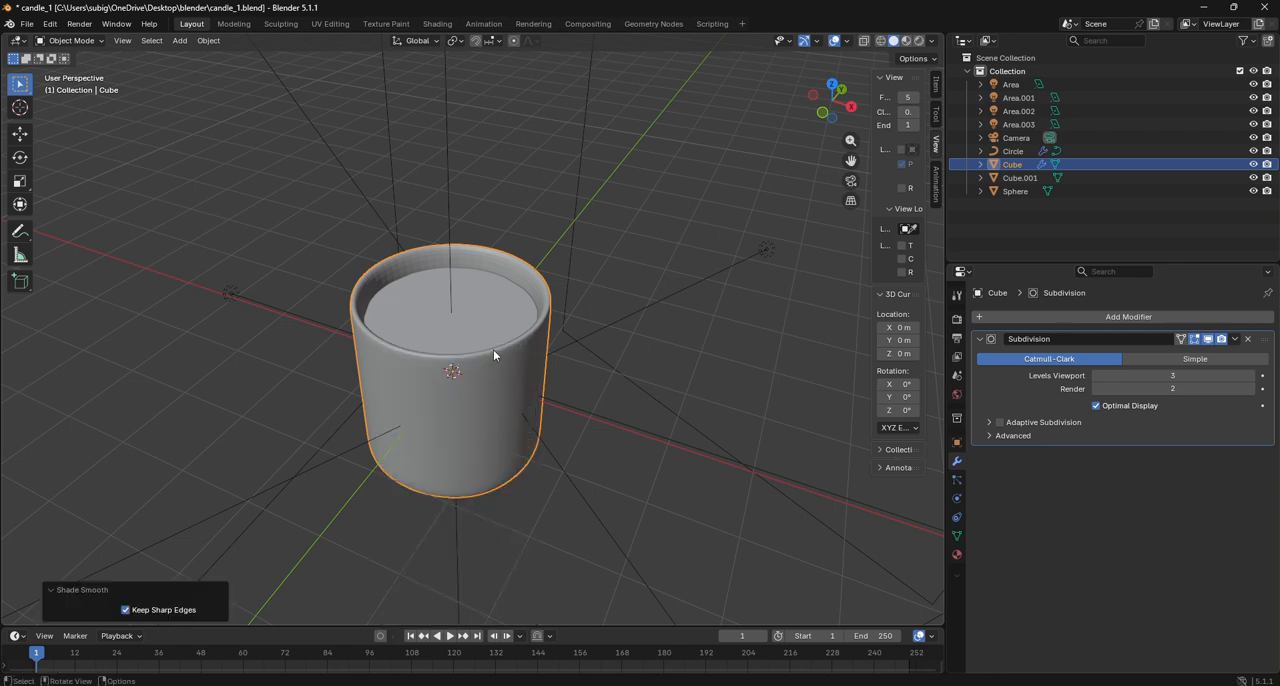
- Add a Subdivision Surface modifier to the inner candle body
left_click(486, 332)
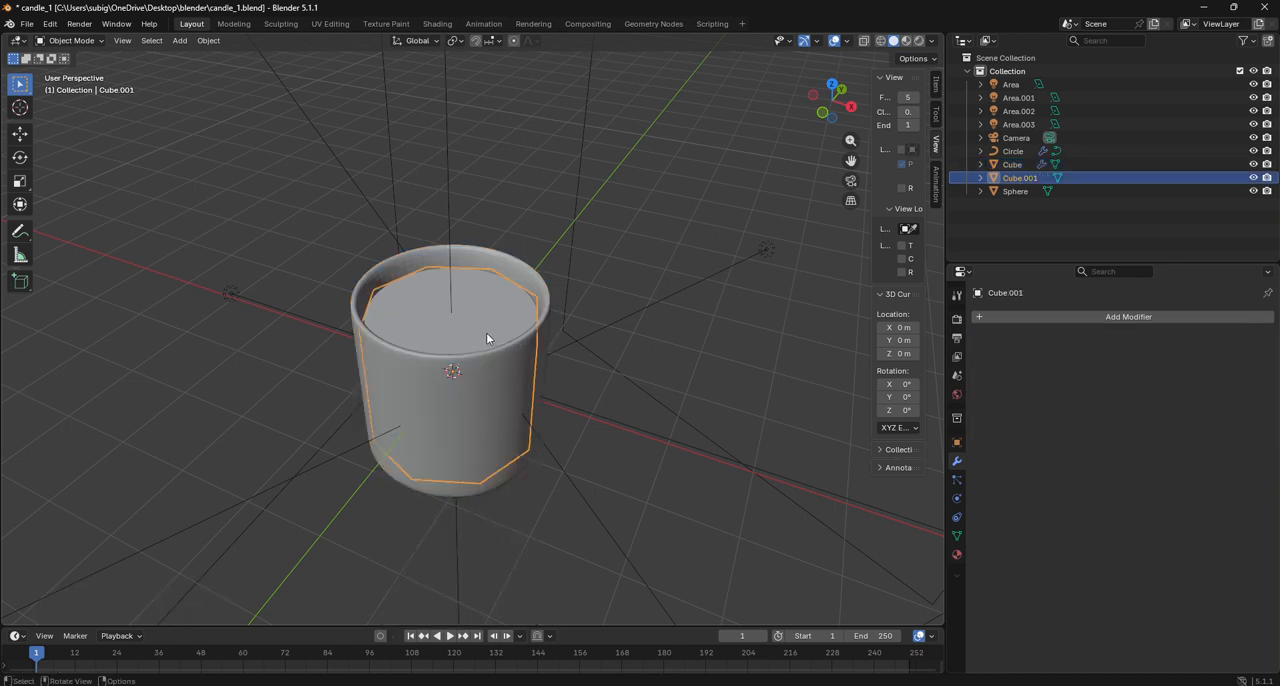
left_click(83, 43)
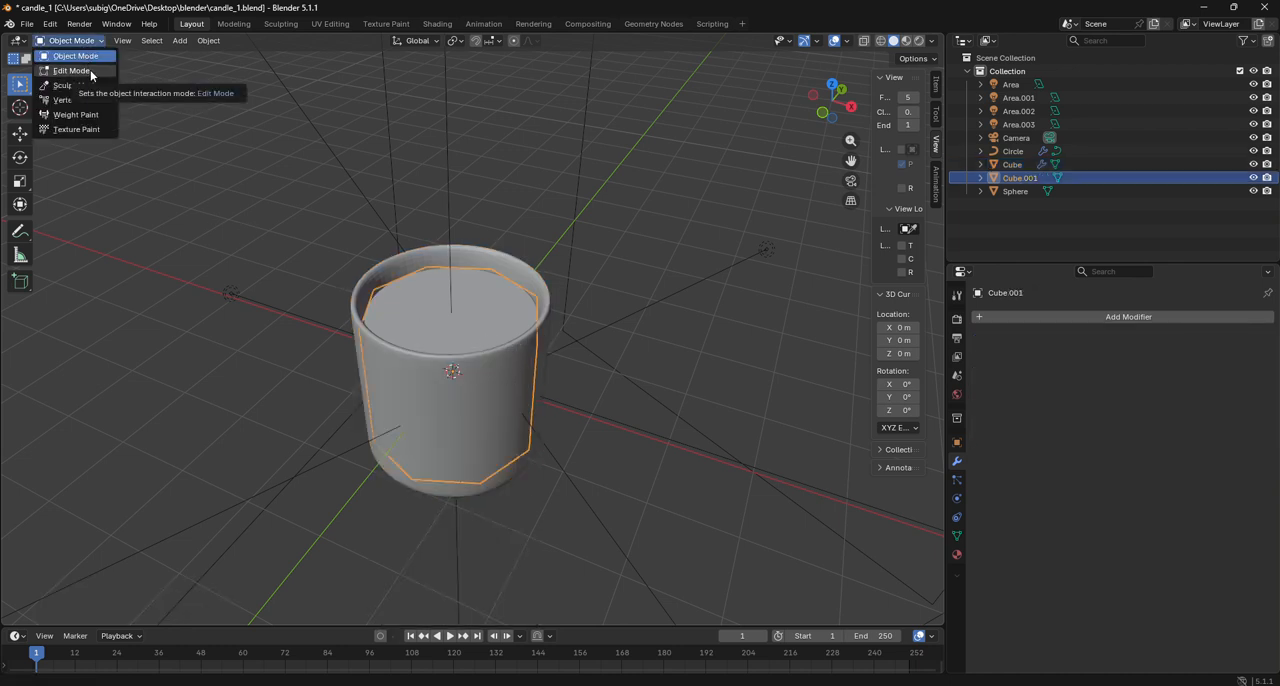
left_click(1115, 317)
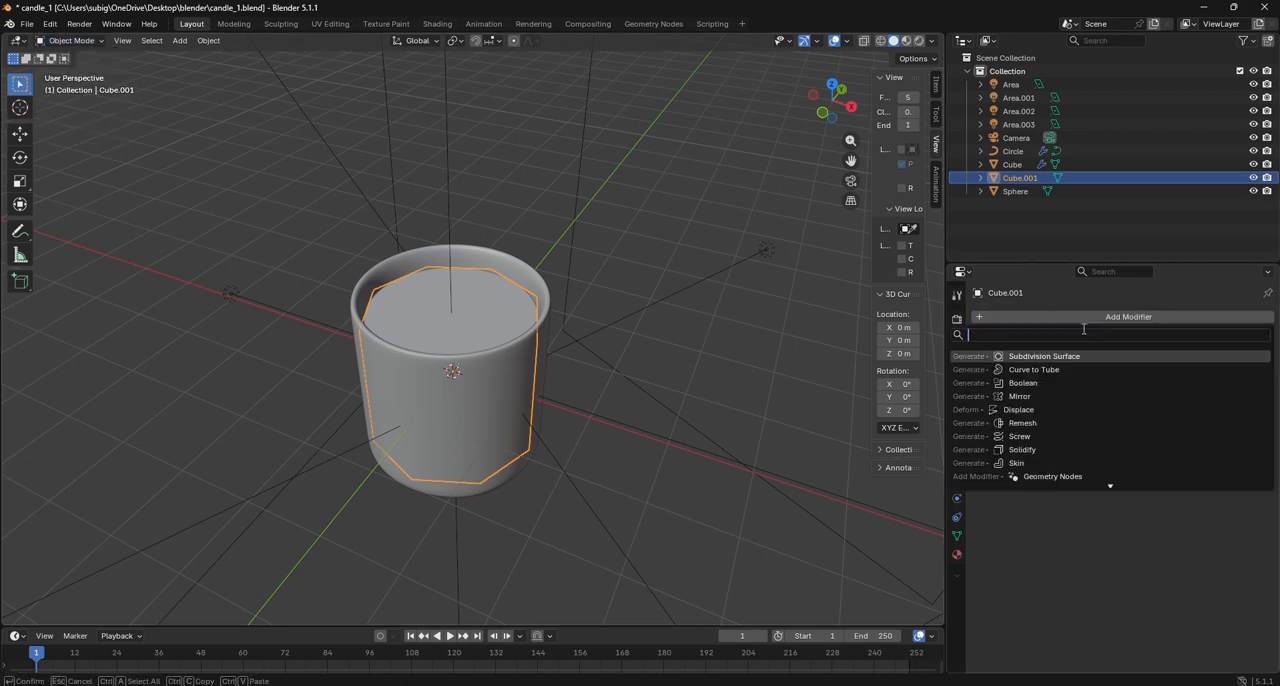
left_click(1045, 358)
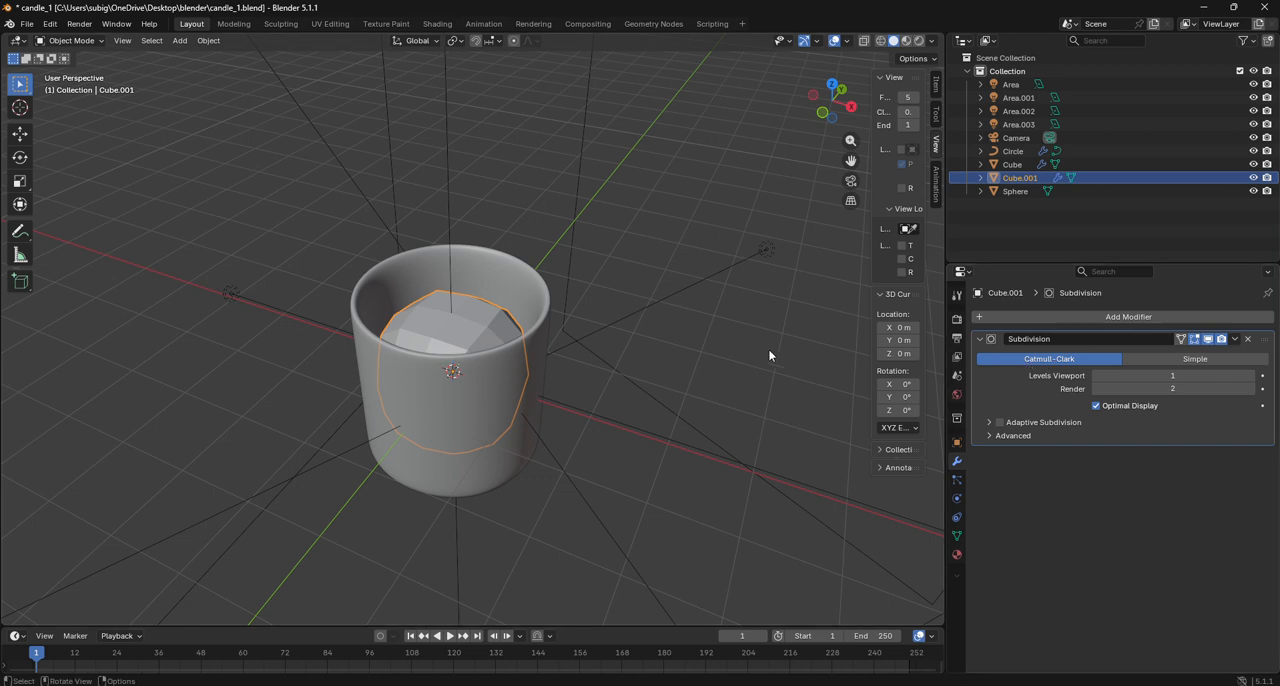
- Add a loop cut around the inner candle body's side in Edit Mode and slide it to the upper edge with factor 1.000
left_click(70, 40)
left_click(62, 70)
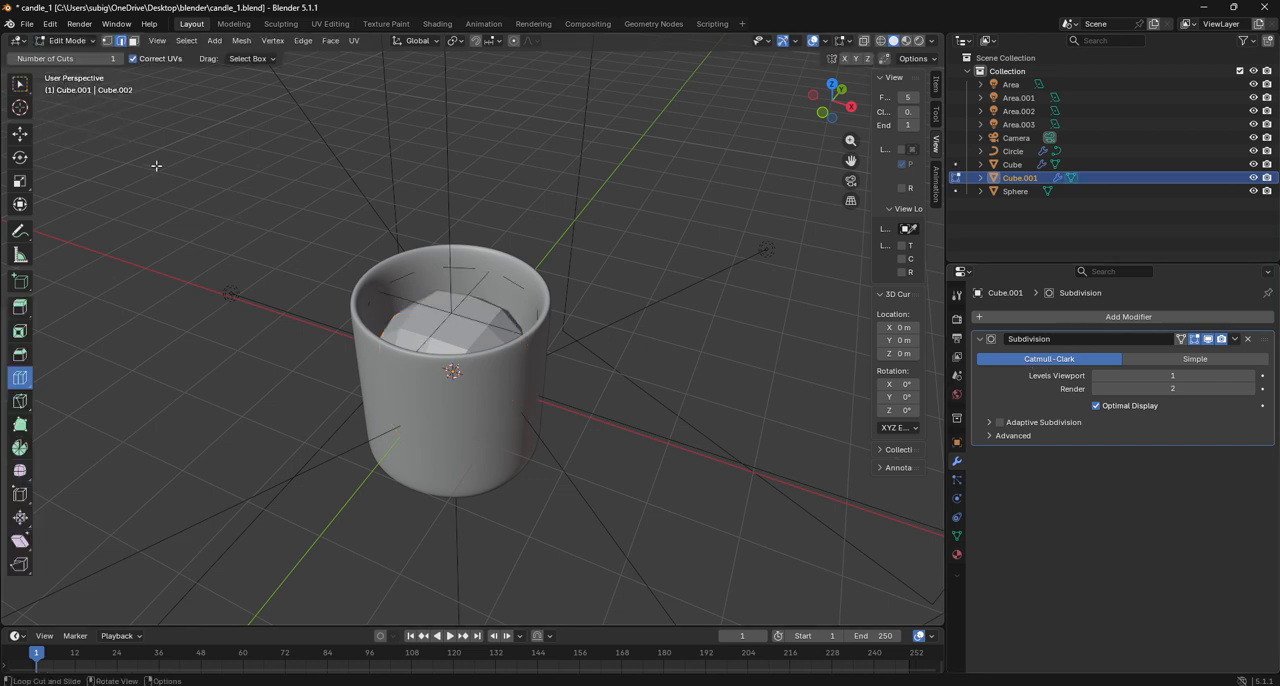
left_click(23, 404)
left_click(20, 377)
left_click_drag(426, 446, 430, 346)
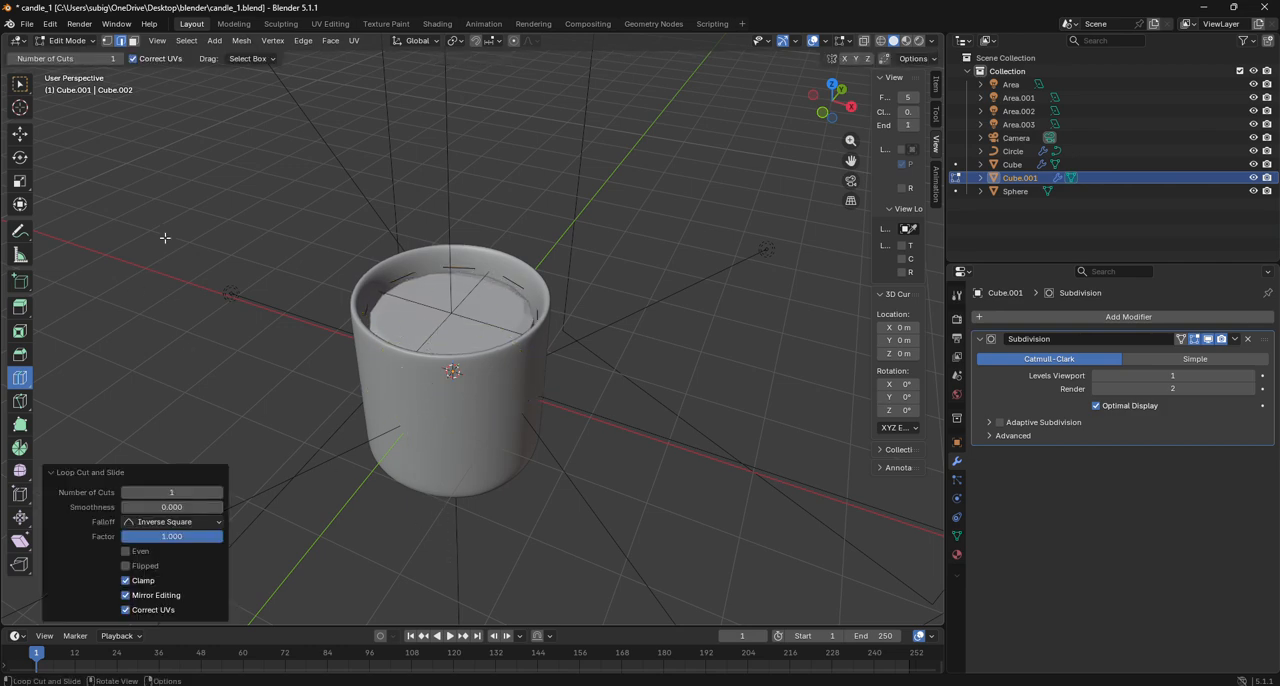
- Select the inner candle body's top faces and inset them by about 0.37 m
left_click_drag(833, 98, 598, 200)
scroll(598, 200, "up", 3)
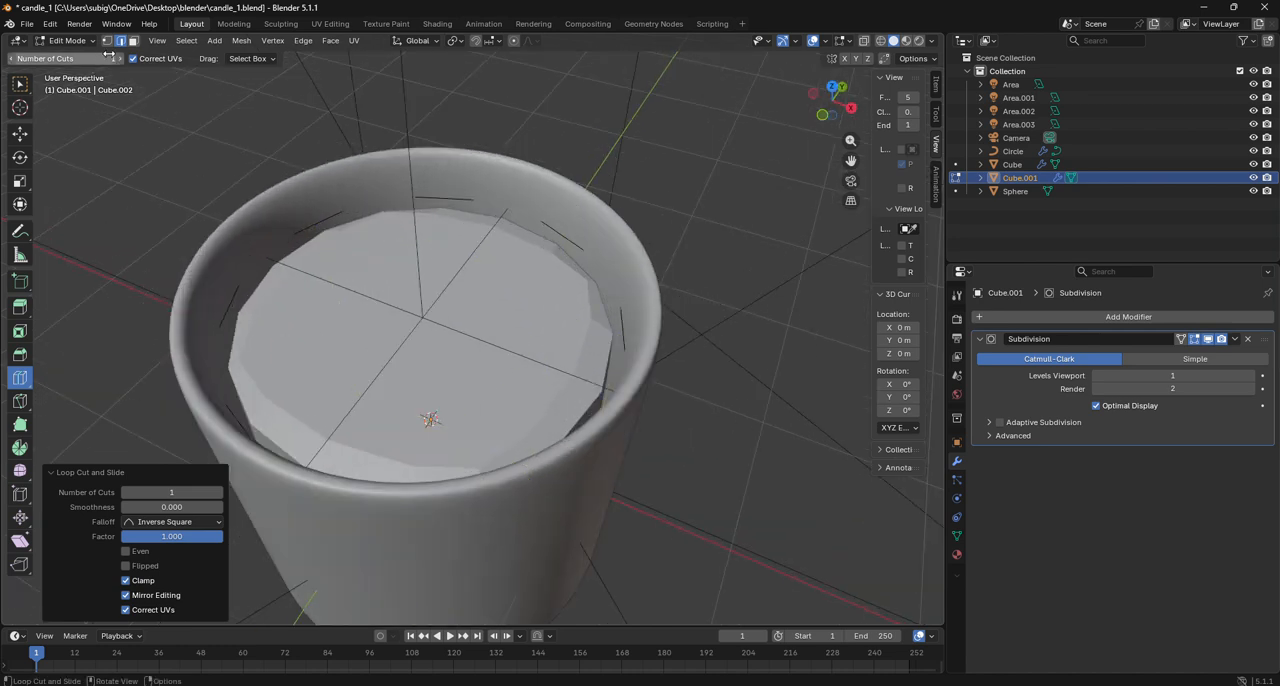
left_click(21, 135)
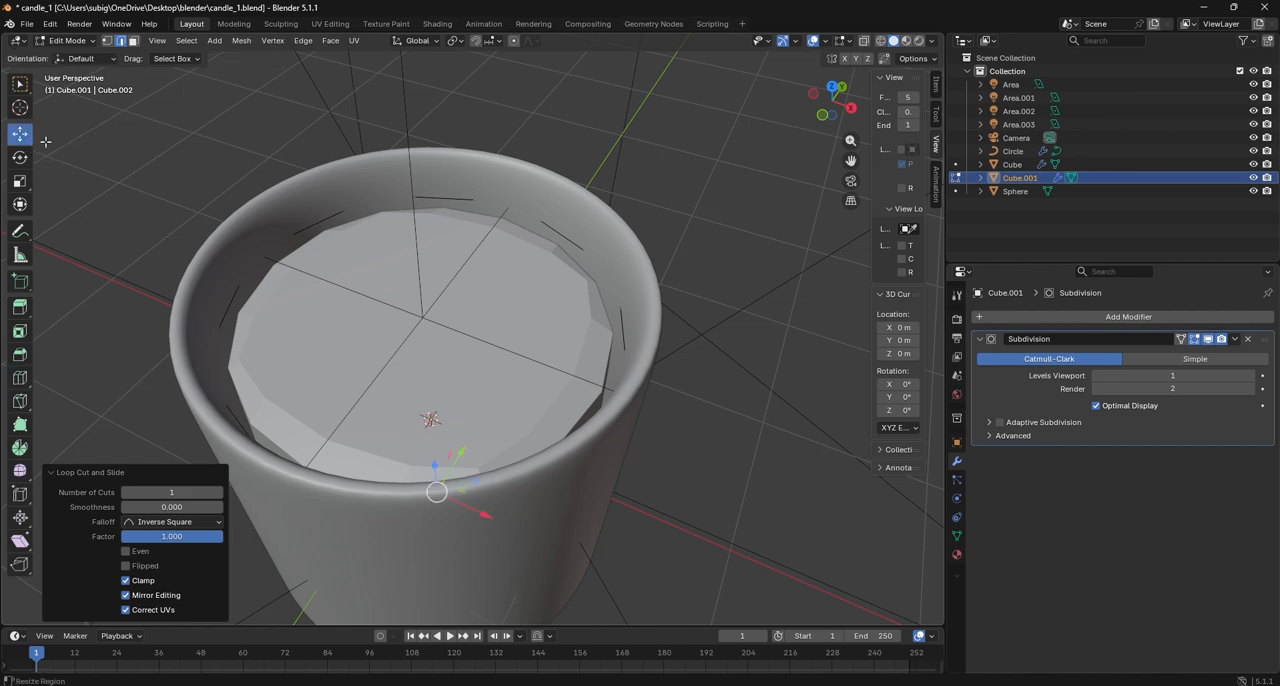
left_click(133, 40)
left_click(434, 349)
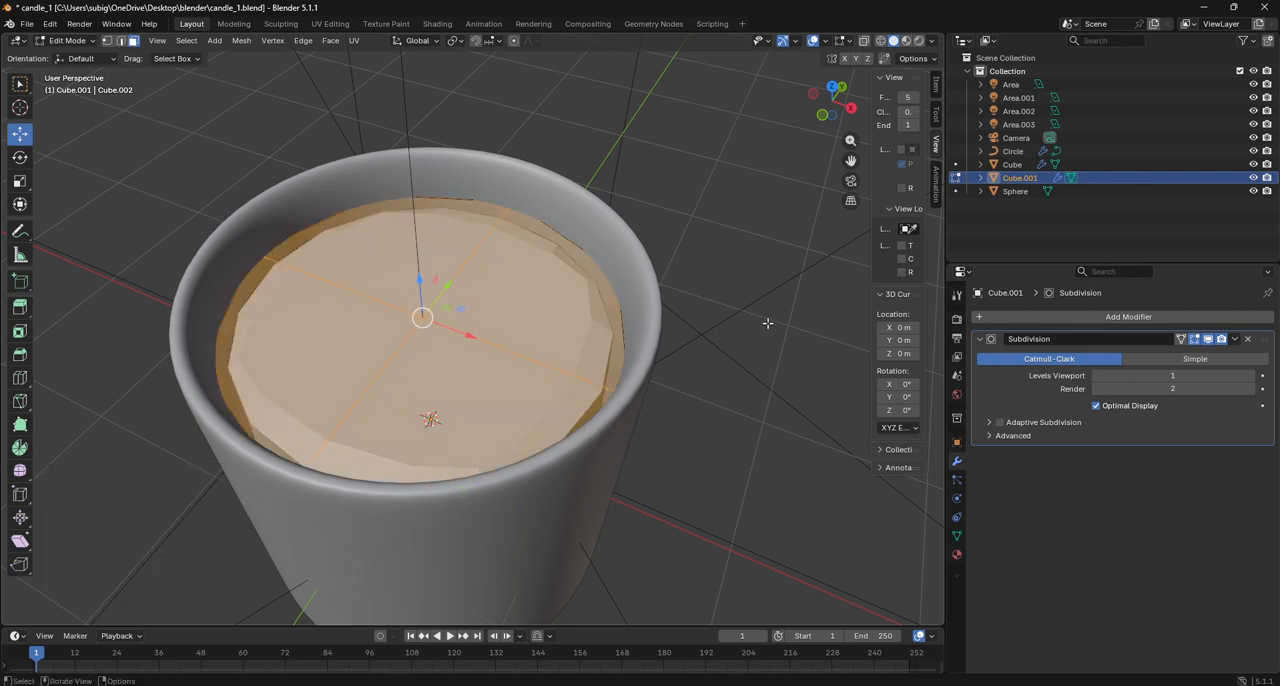
key("i")
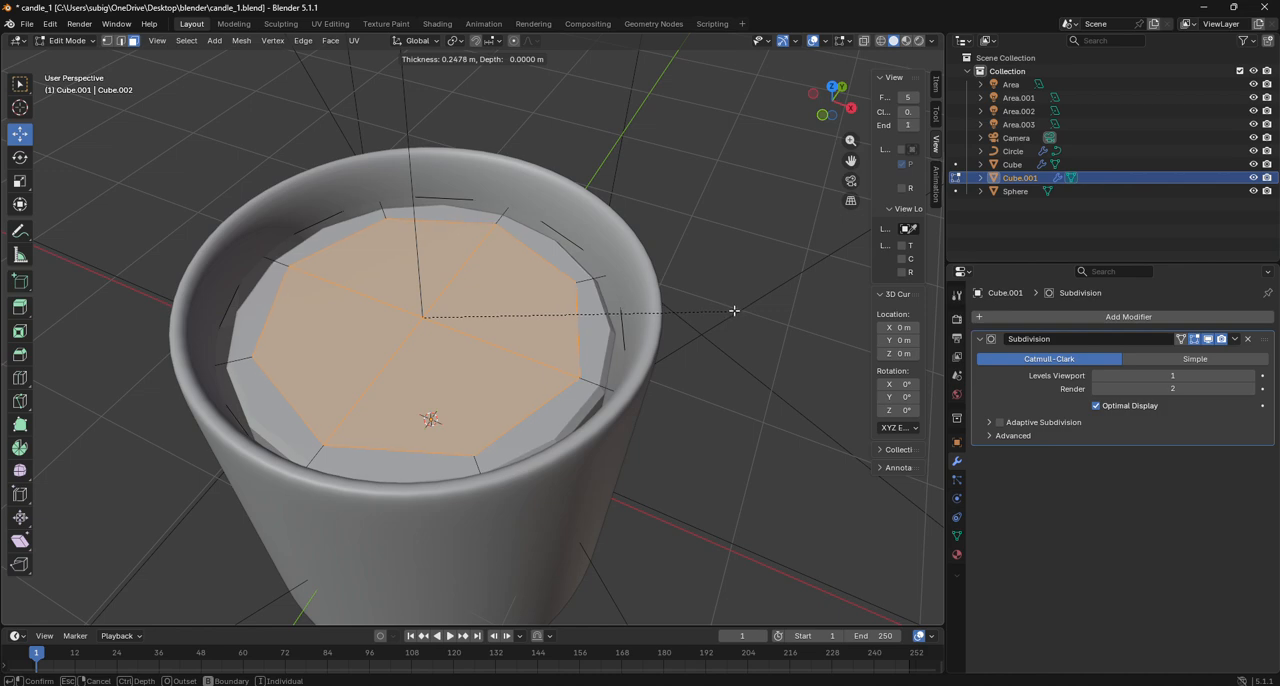
left_click(713, 303)
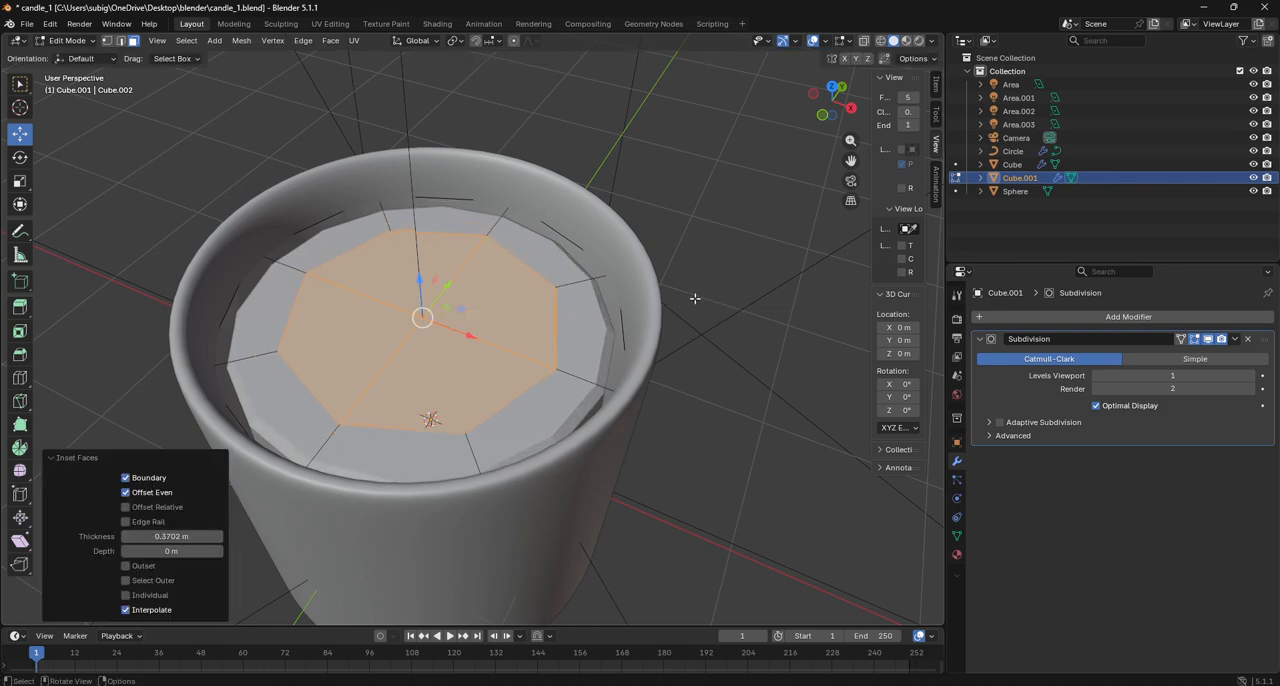
- Lower the inset top faces about 0.057 m along Z and inset them again by about 0.63 m
key("g")
key("z")
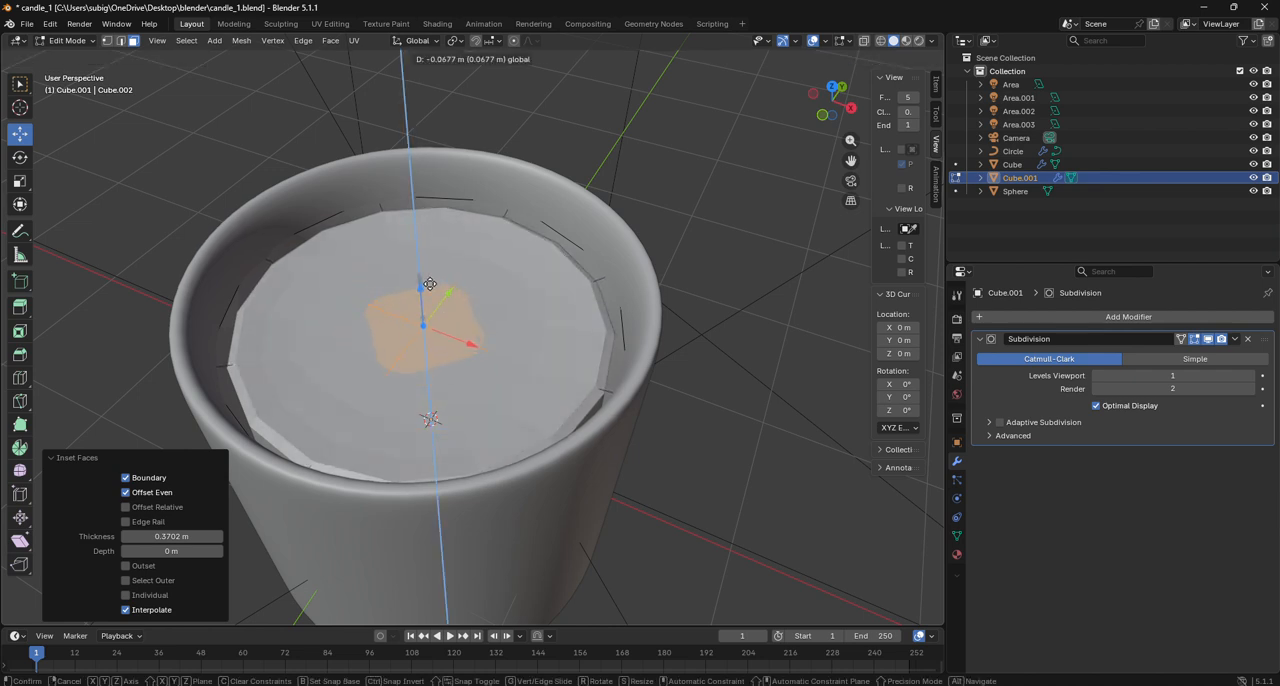
left_click(429, 284)
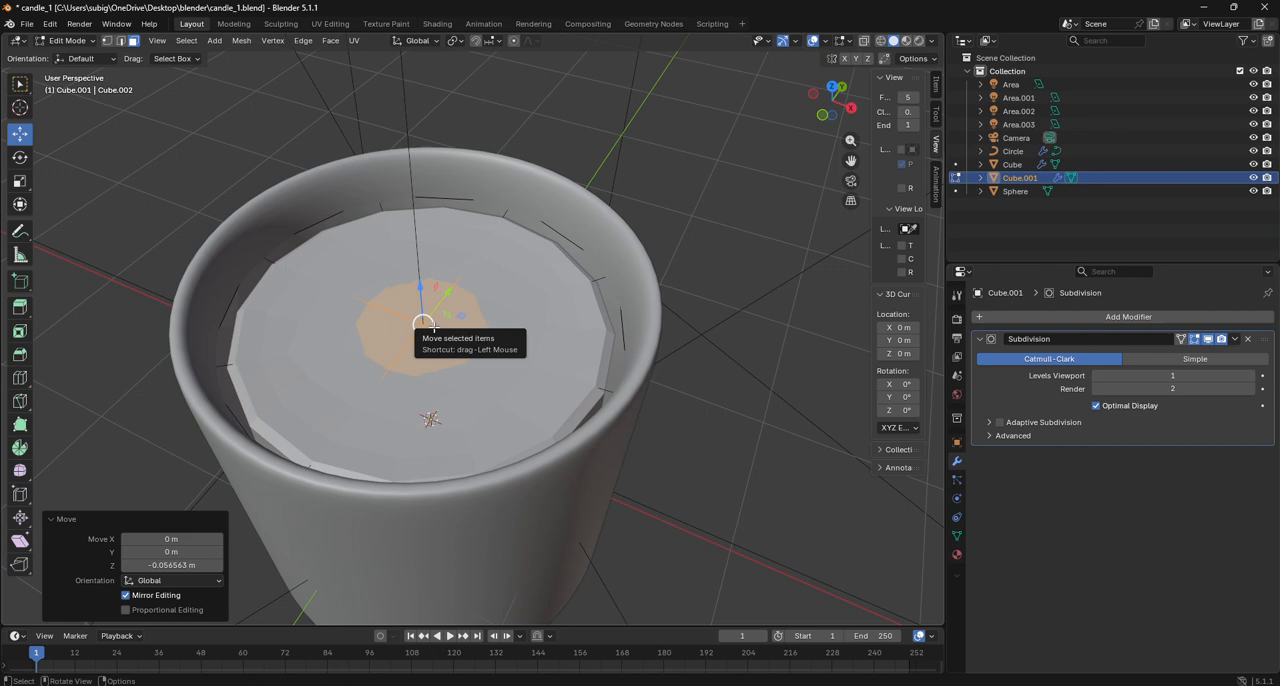
key("i")
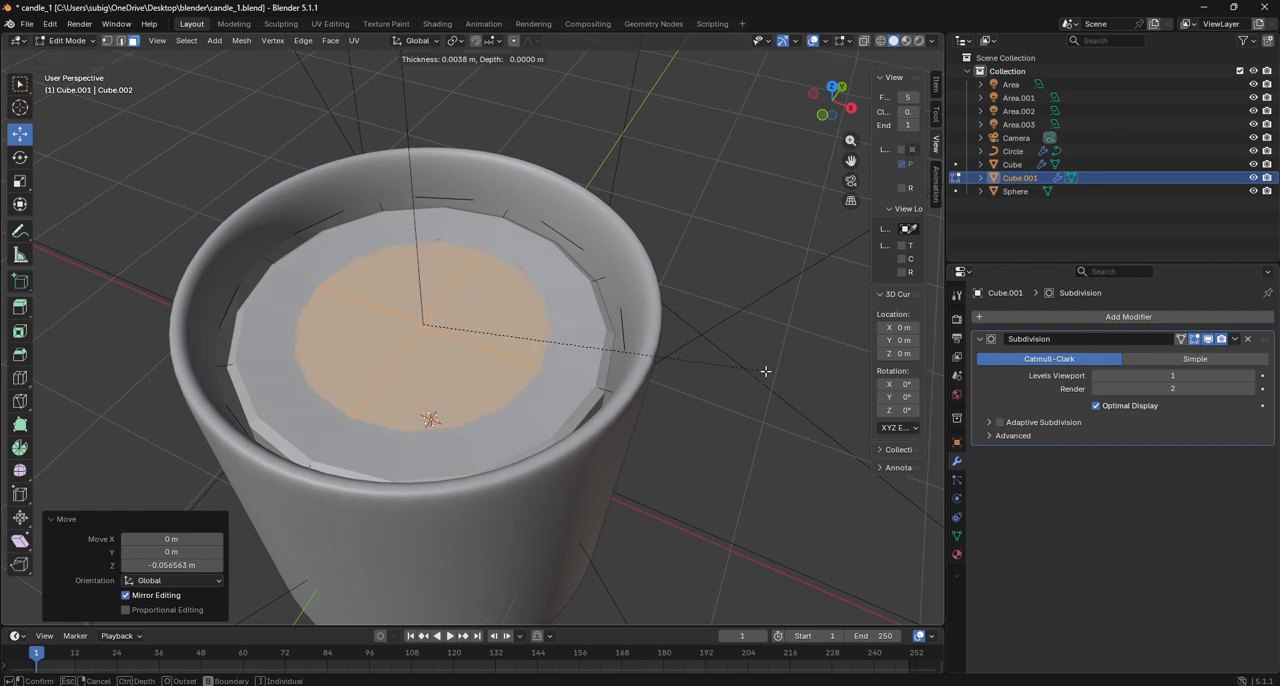
left_click(654, 341)
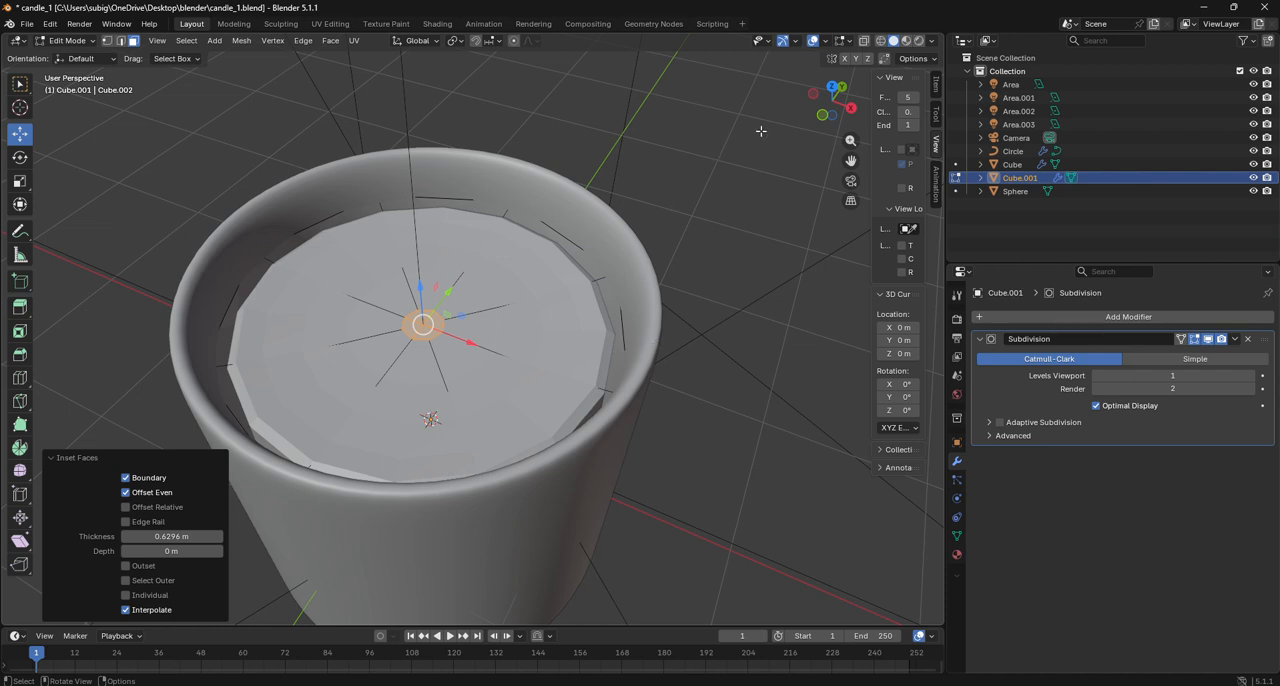
- Extrude the small central faces down about 0.064 m and raise the recess floor about 0.029 m along Z
left_click(822, 114)
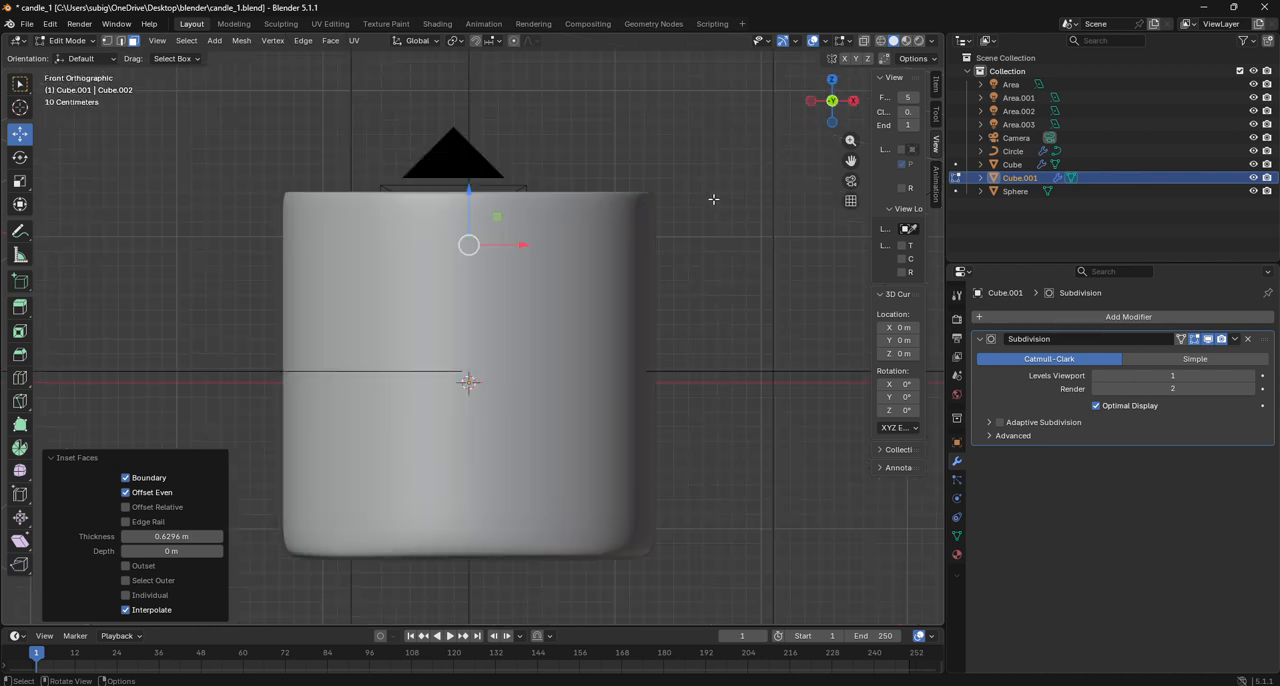
key("e")
left_click(574, 246)
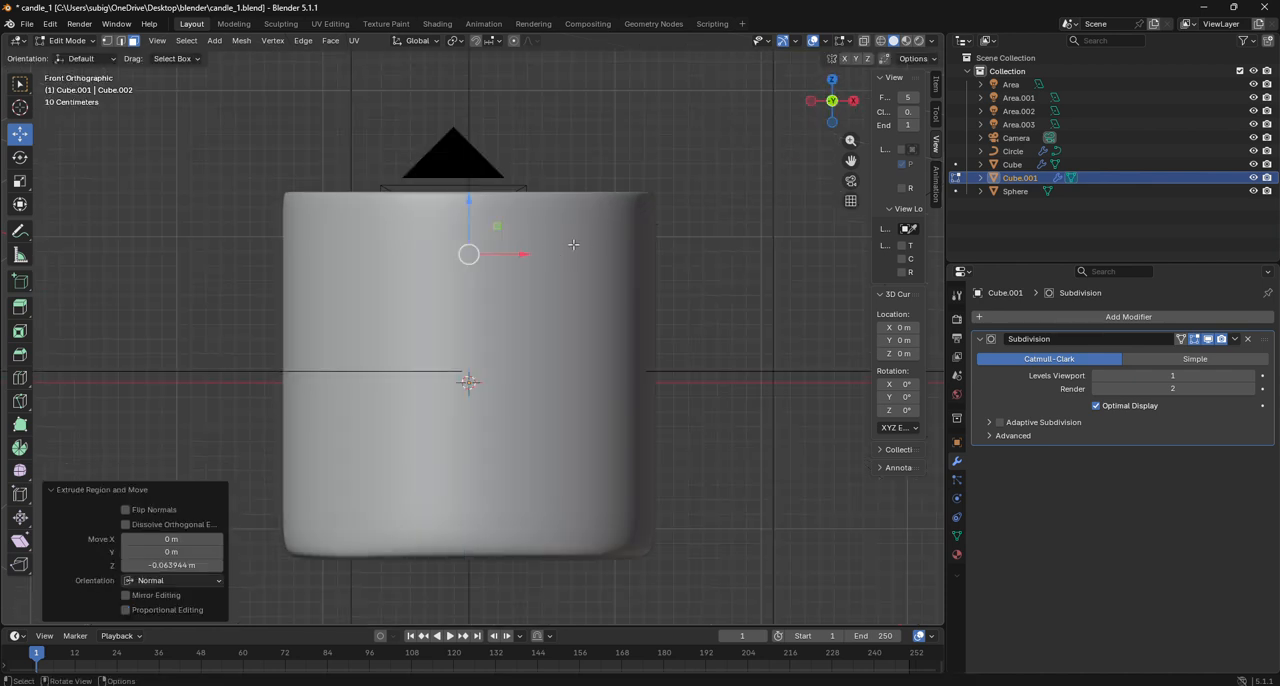
left_click_drag(832, 100, 838, 119)
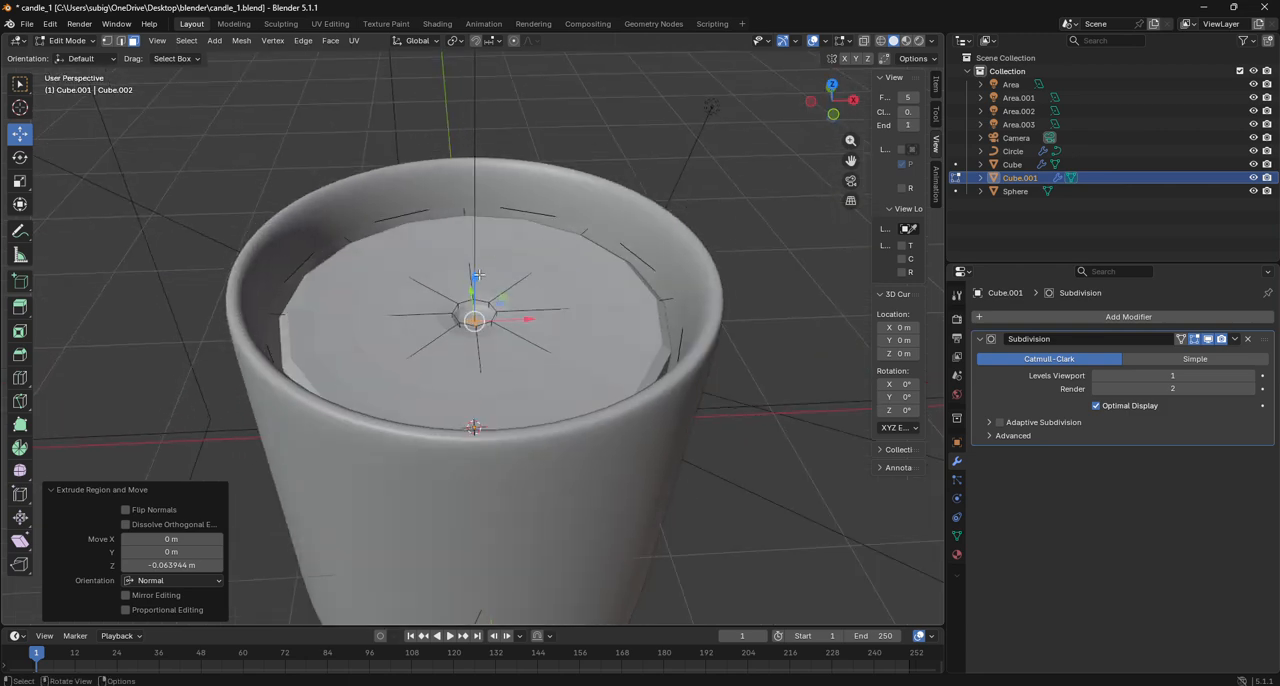
left_click_drag(474, 279, 473, 272)
- Lower the floor of the candle's central recess about 0.019 m along Z in vertex select mode
scroll(480, 307, "up", 5)
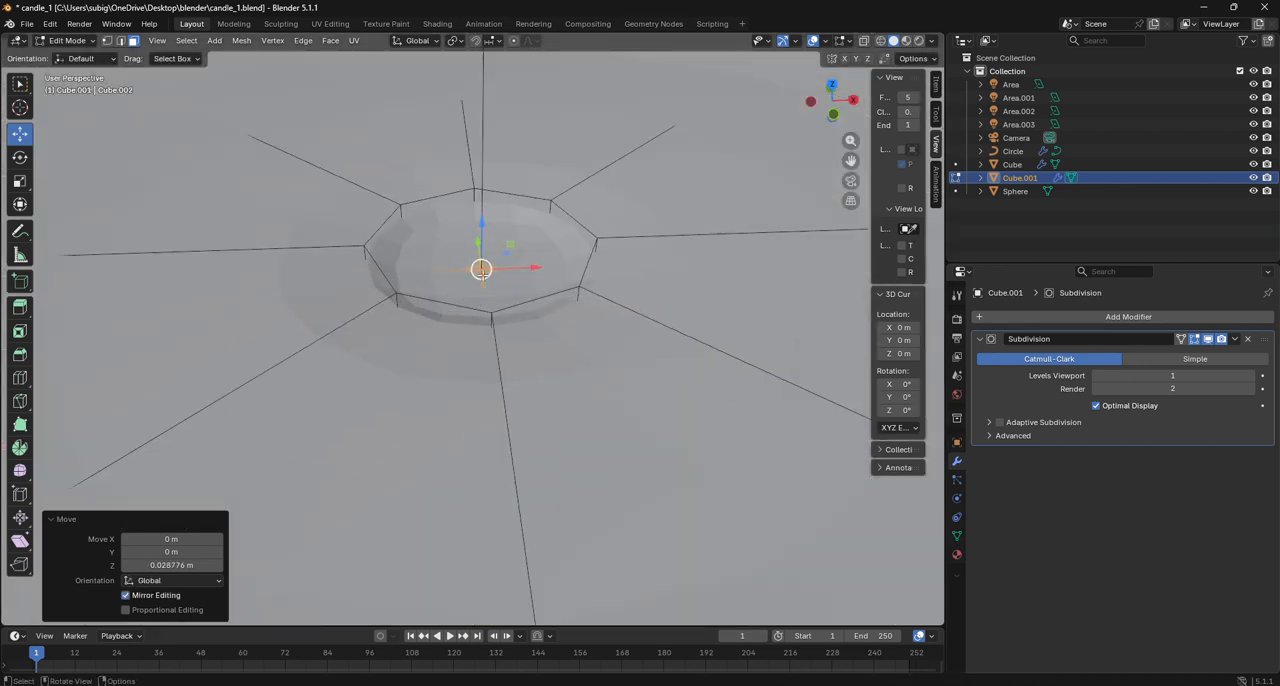
left_click(107, 40)
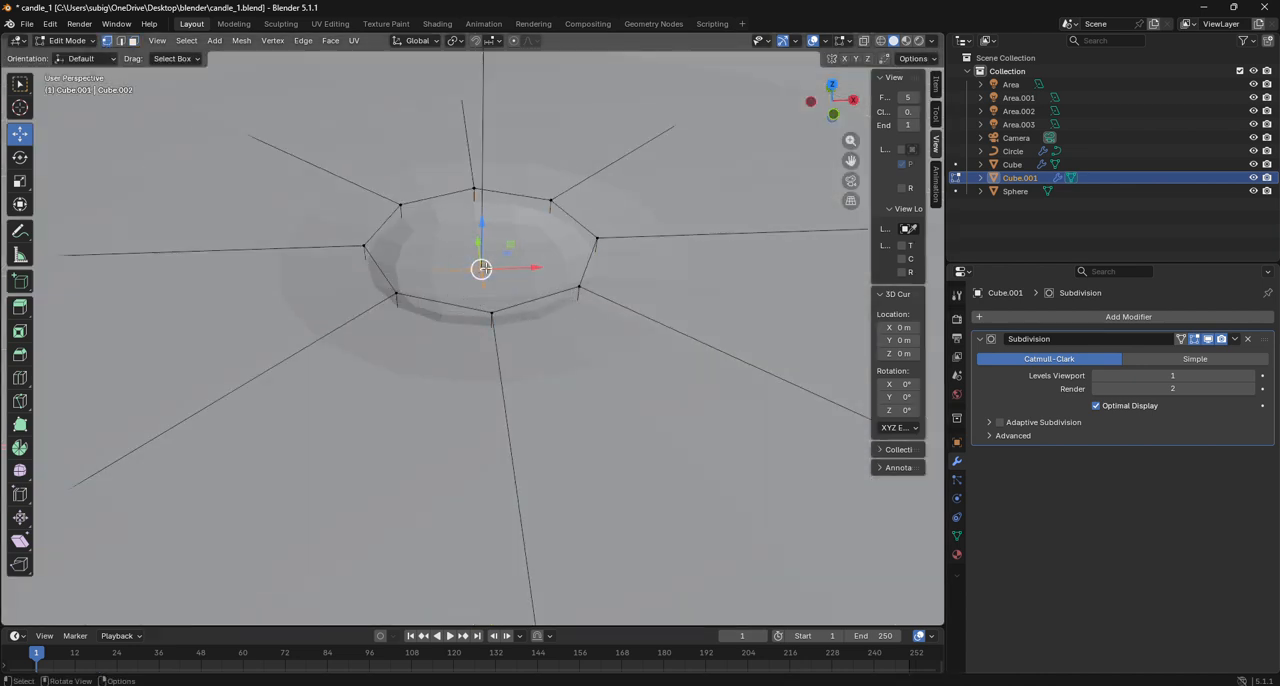
left_click_drag(476, 221, 477, 236)
scroll(480, 240, "down", 4)
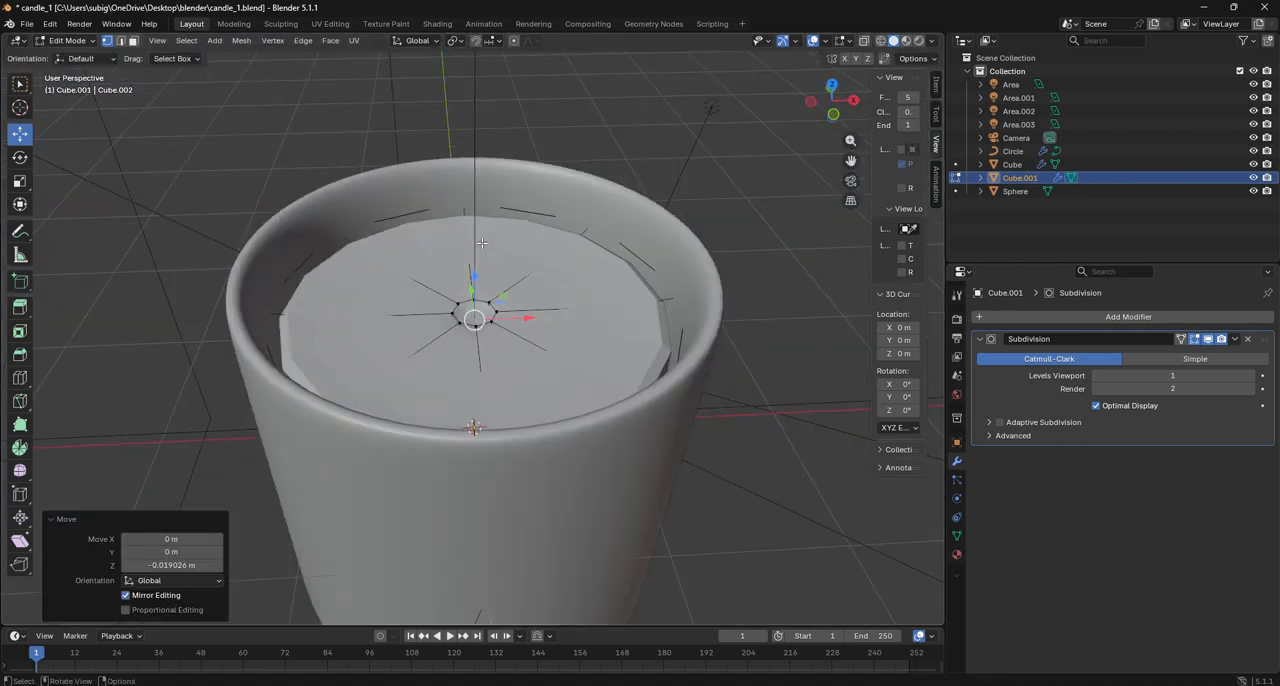
- Return to Object Mode and set the inner candle body's viewport subdivision level to 3
left_click(63, 40)
left_click(66, 58)
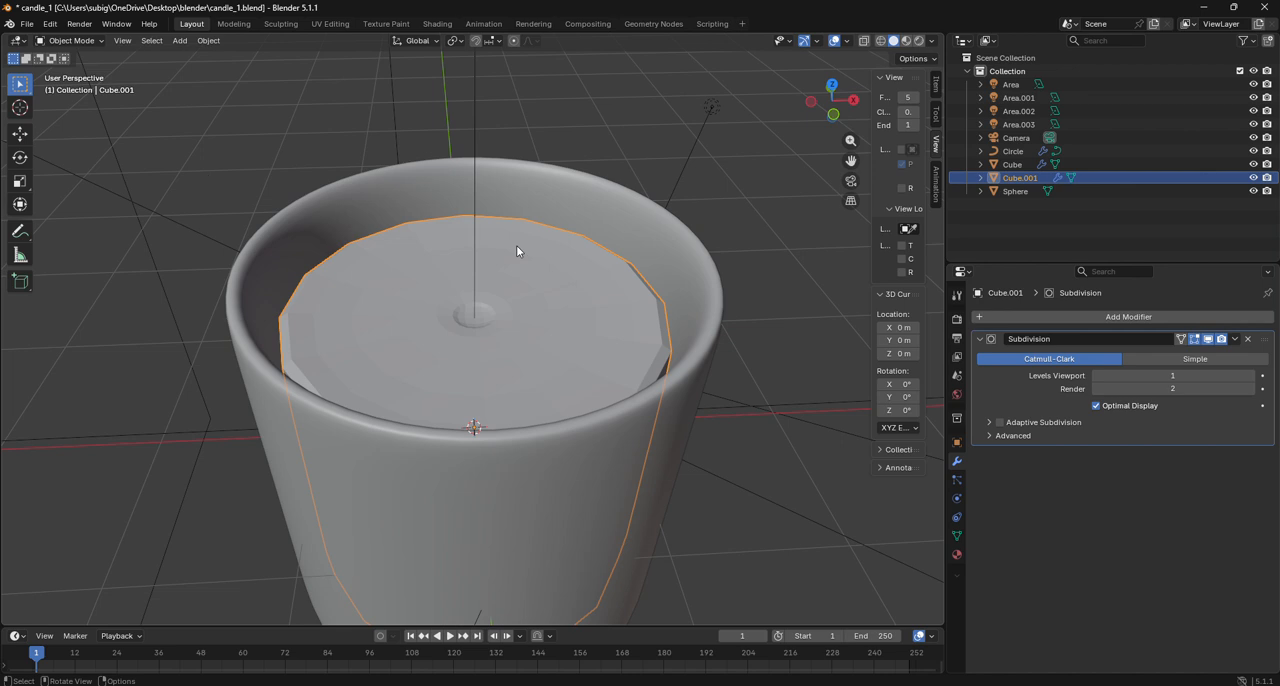
left_click(1251, 376)
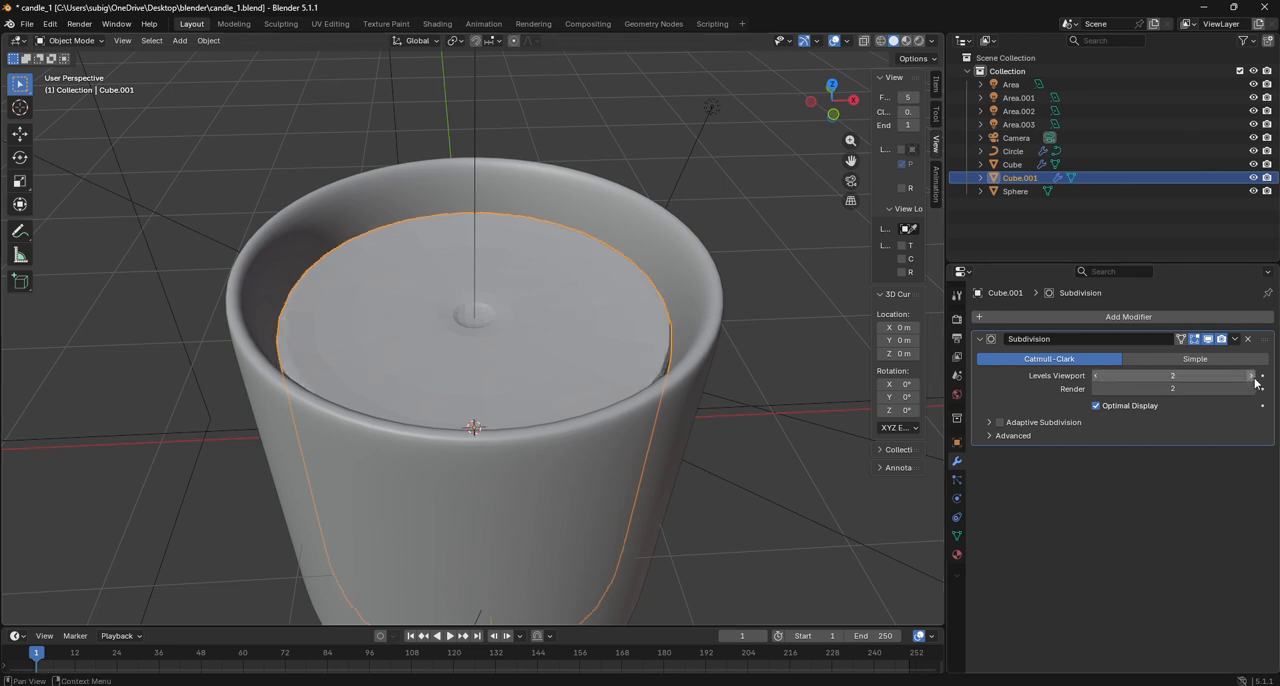
left_click(1252, 377)
mouse_move(834, 108)
left_mouse_down()
mouse_move(836, 140)
mouse_move(834, 128)
left_mouse_up()
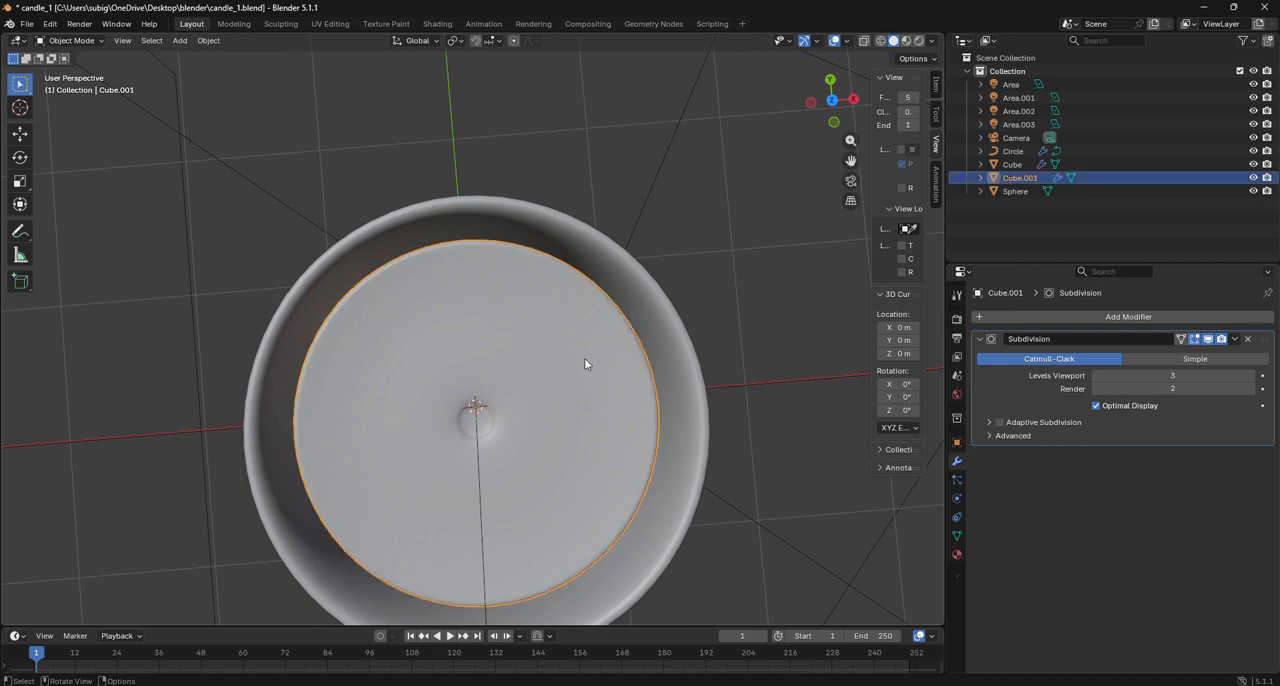
left_click(881, 42)
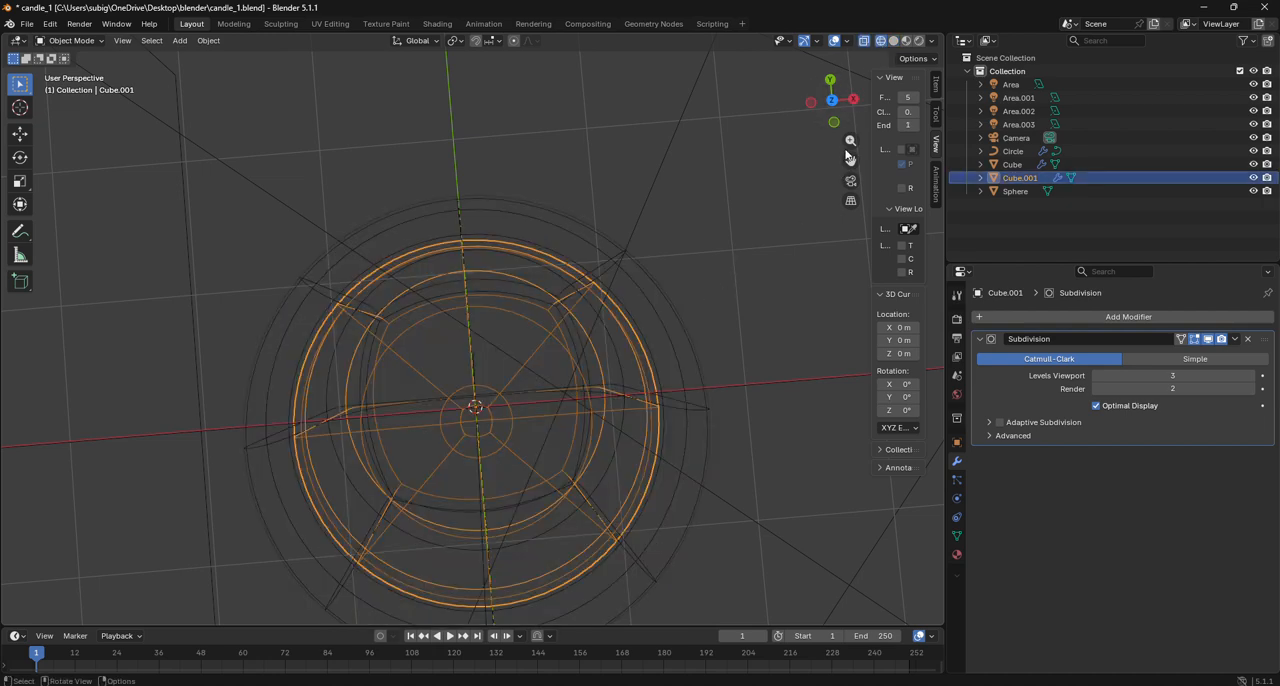
left_click(832, 100)
left_click(893, 41)
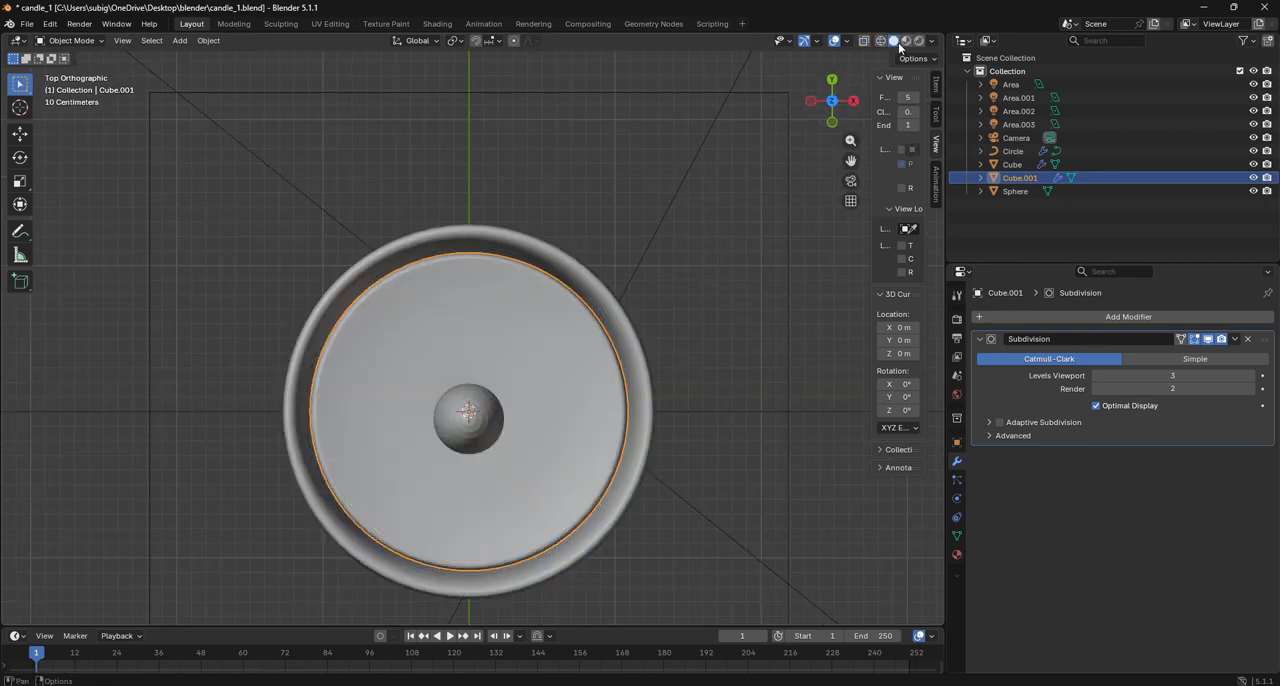
scroll(582, 350, "up", 3)
left_click_drag(832, 116, 722, 14)
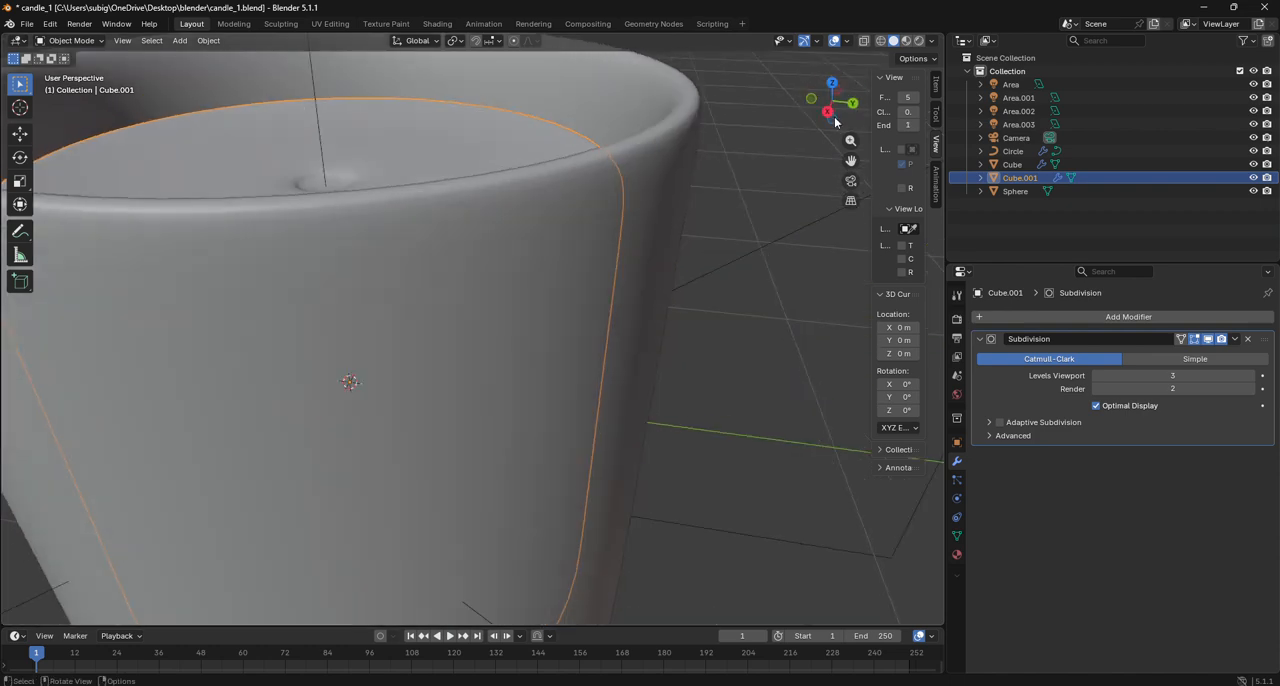
- Scale the inner candle body's entire mesh by about 1.043 in Edit Mode and return to Object Mode
left_click(68, 40)
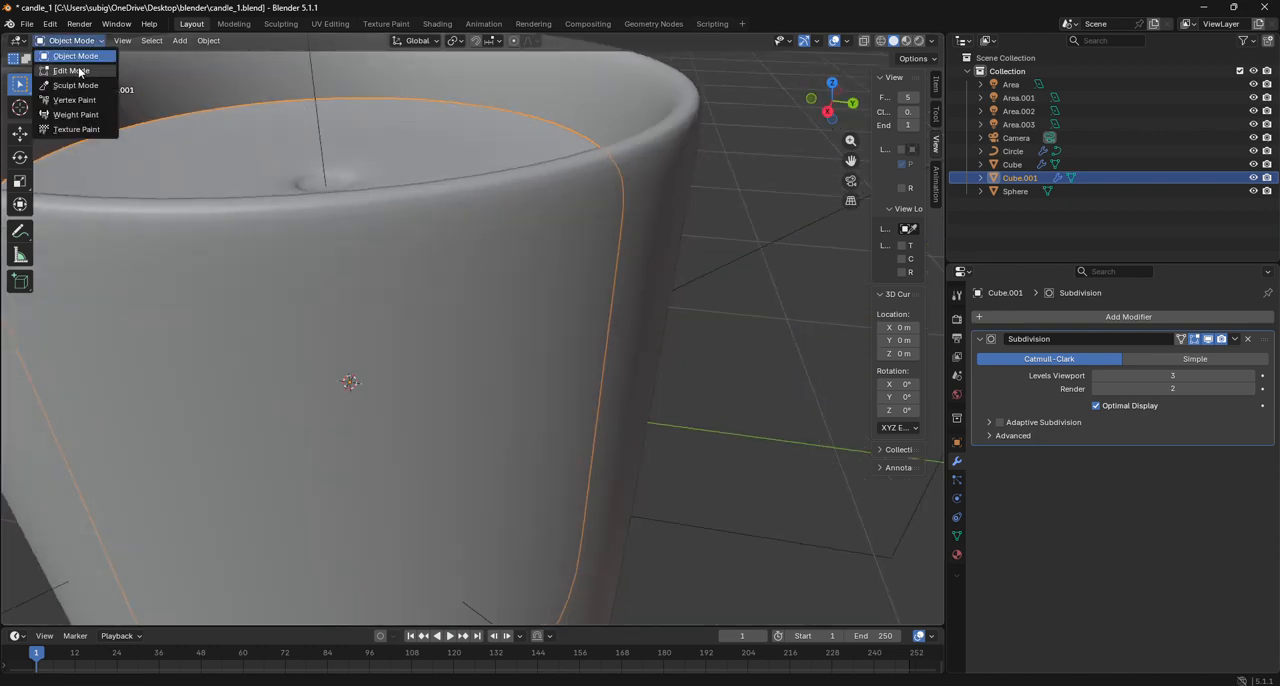
left_click(78, 68)
mouse_move(830, 112)
left_mouse_down()
mouse_move(838, 94)
mouse_move(833, 112)
left_mouse_up()
left_click(833, 101)
key("a")
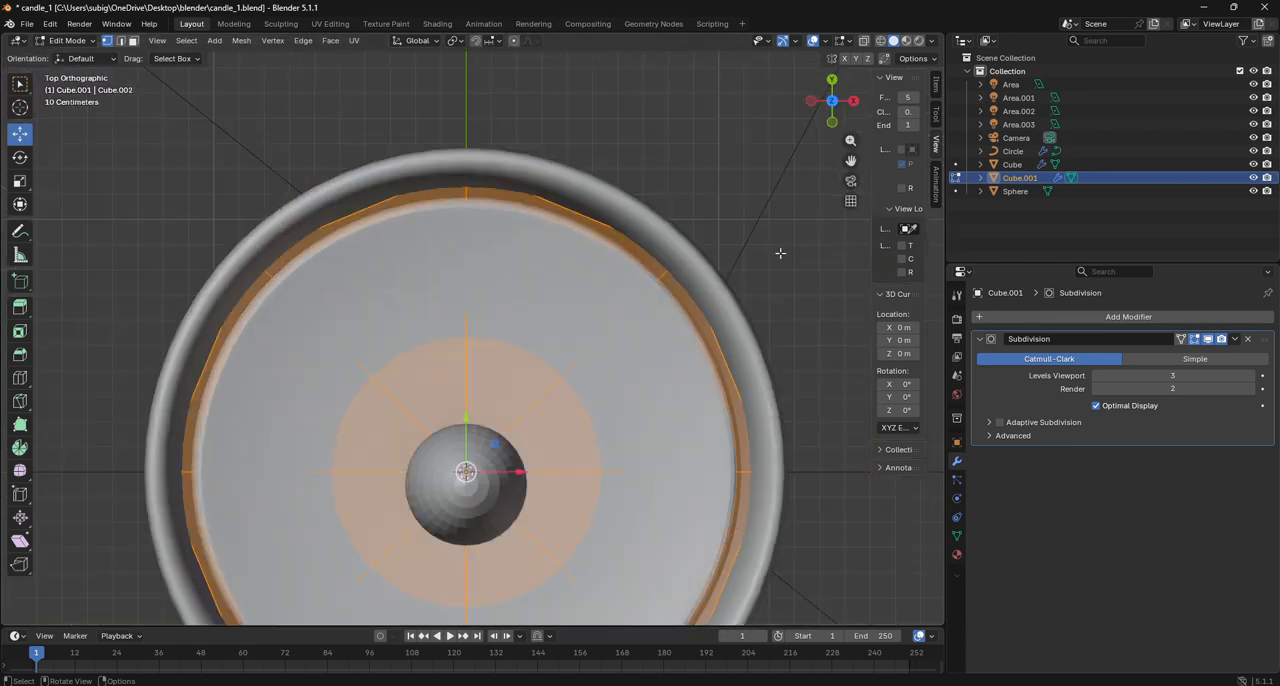
key("s")
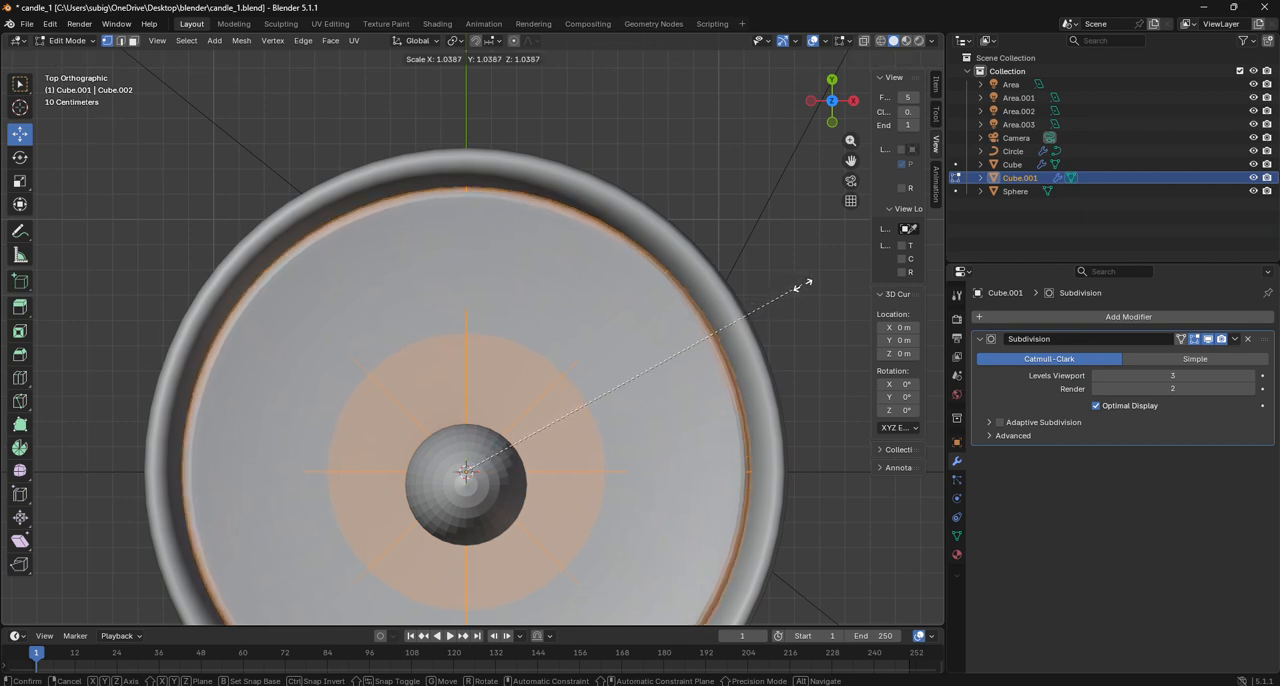
left_click(804, 285)
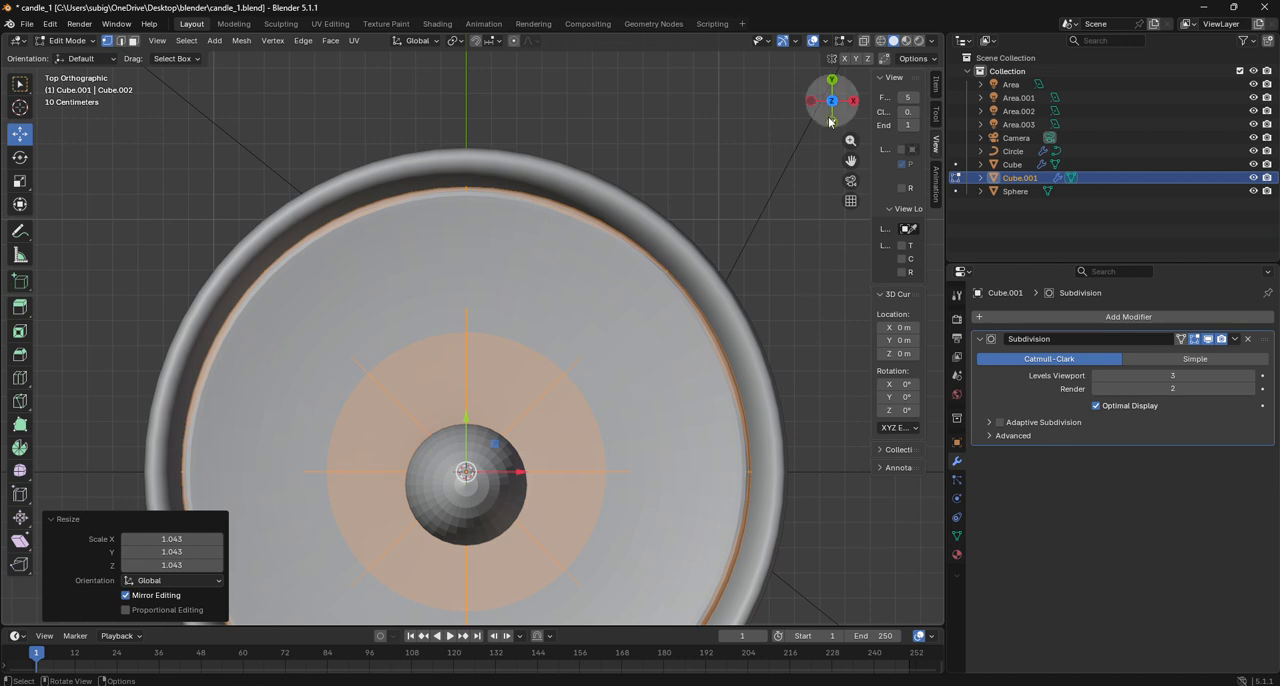
left_click_drag(828, 110, 824, 36)
scroll(760, 168, "down", 5)
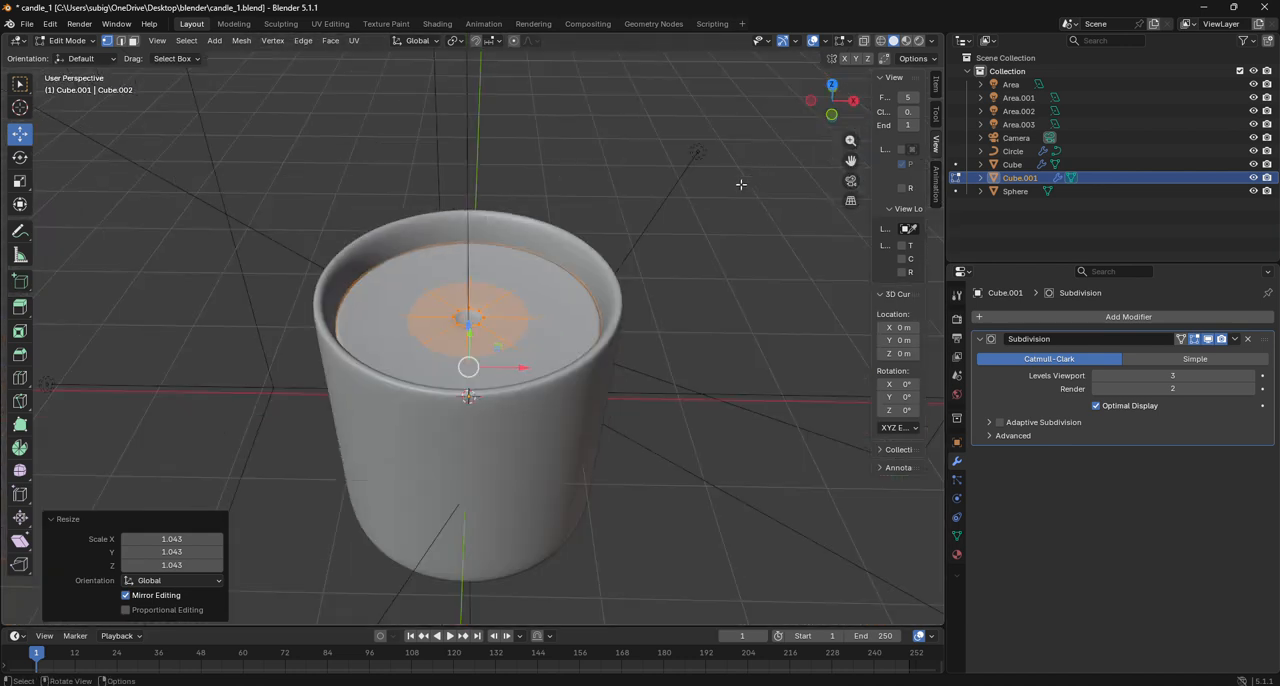
left_click(70, 40)
left_click(86, 60)
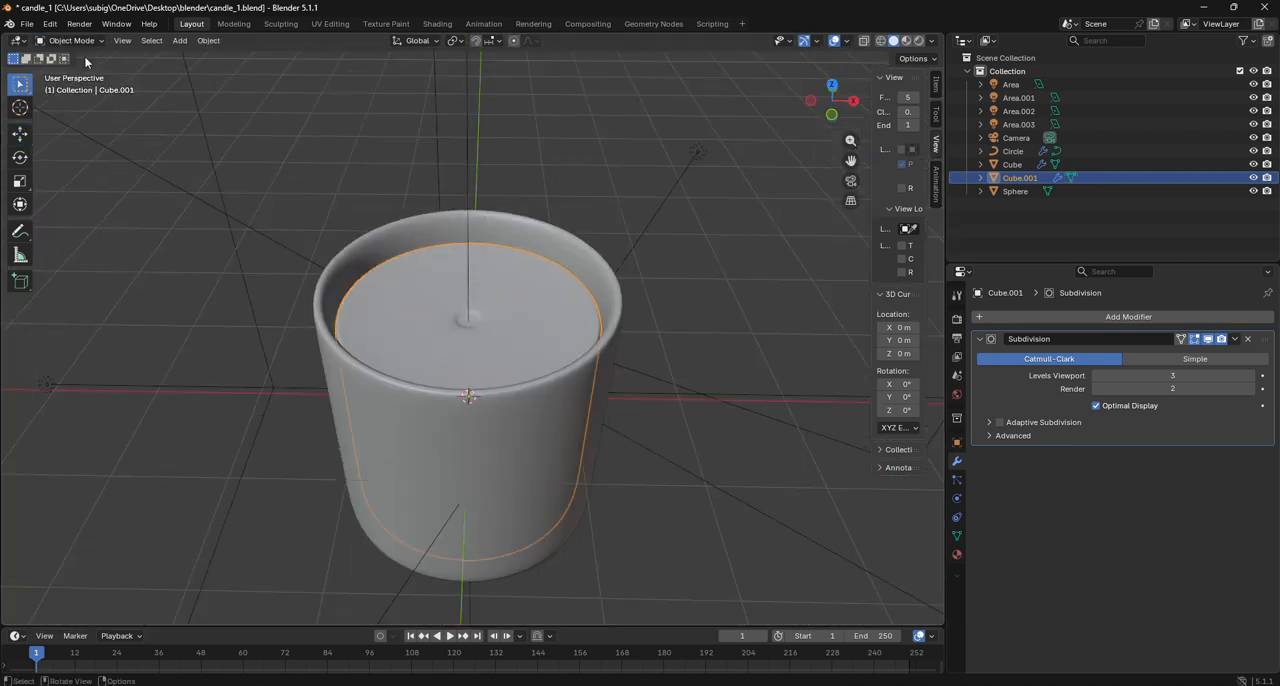
- Select the wick and the flame sphere together and move them down about 6.87 m along Z into the candle
left_click(703, 286)
scroll(706, 286, "down", 3)
left_click(851, 182)
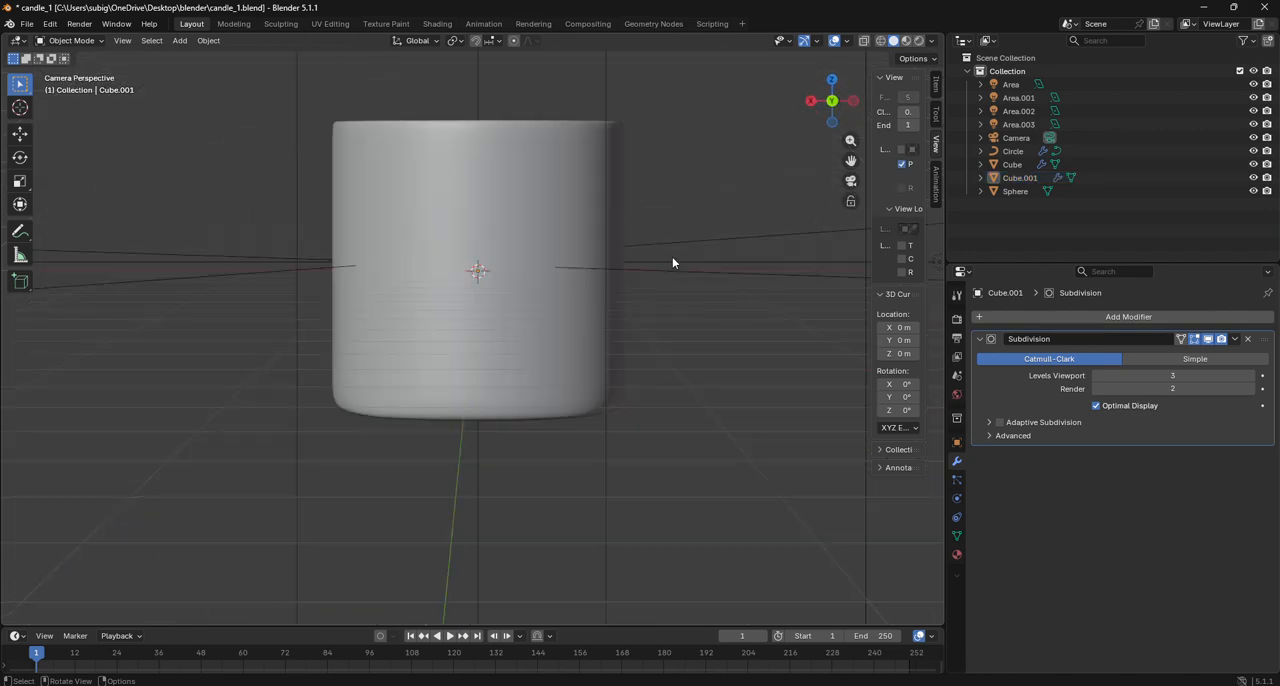
scroll(673, 259, "down", 5)
left_click_drag(851, 160, 872, 335)
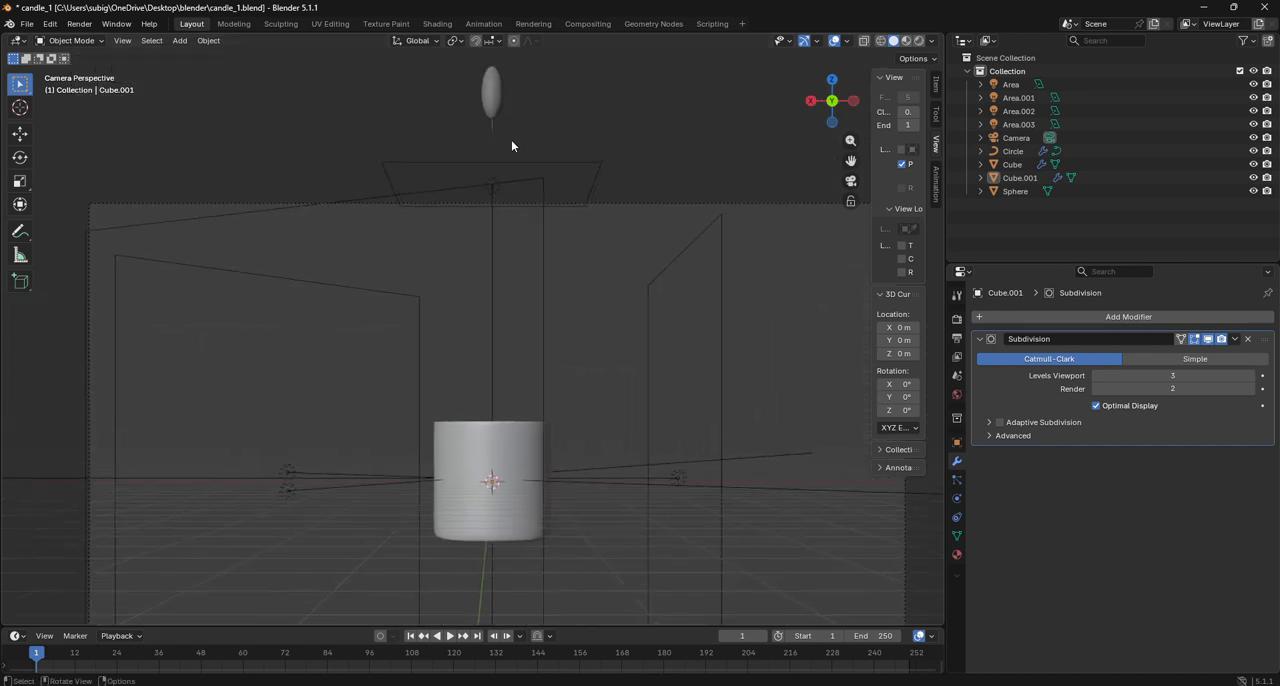
left_click(490, 135)
left_click(491, 92)
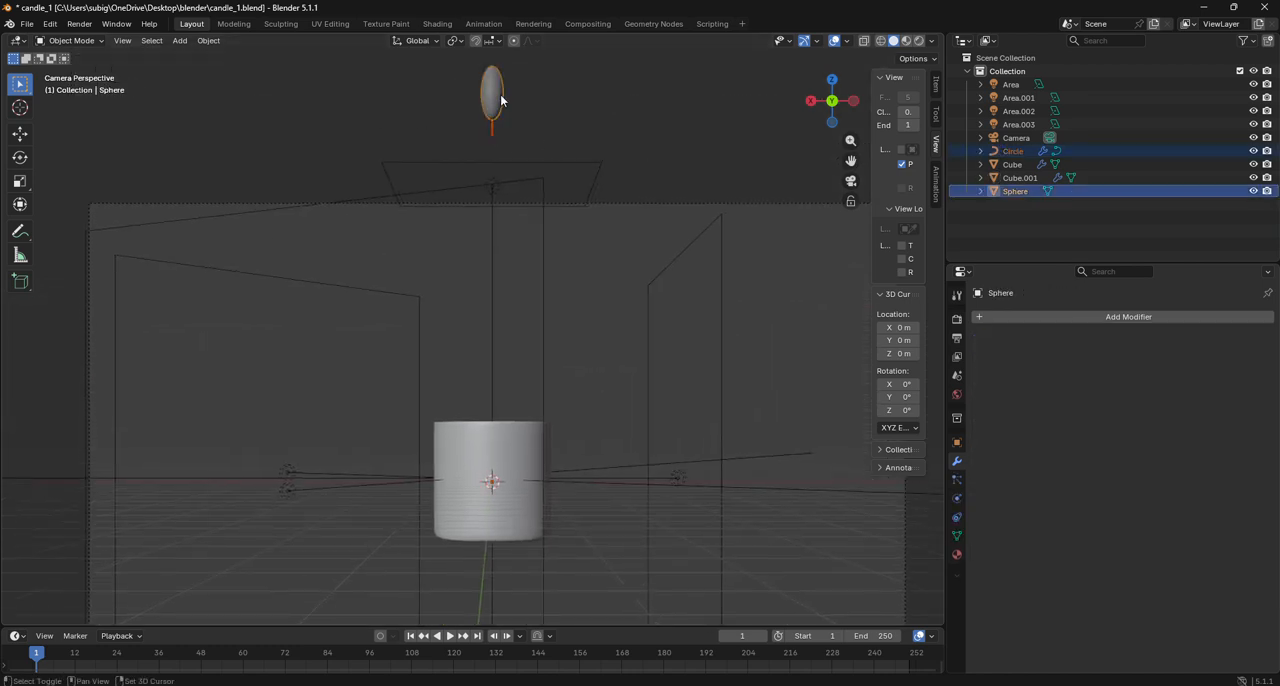
key("g")
key("z")
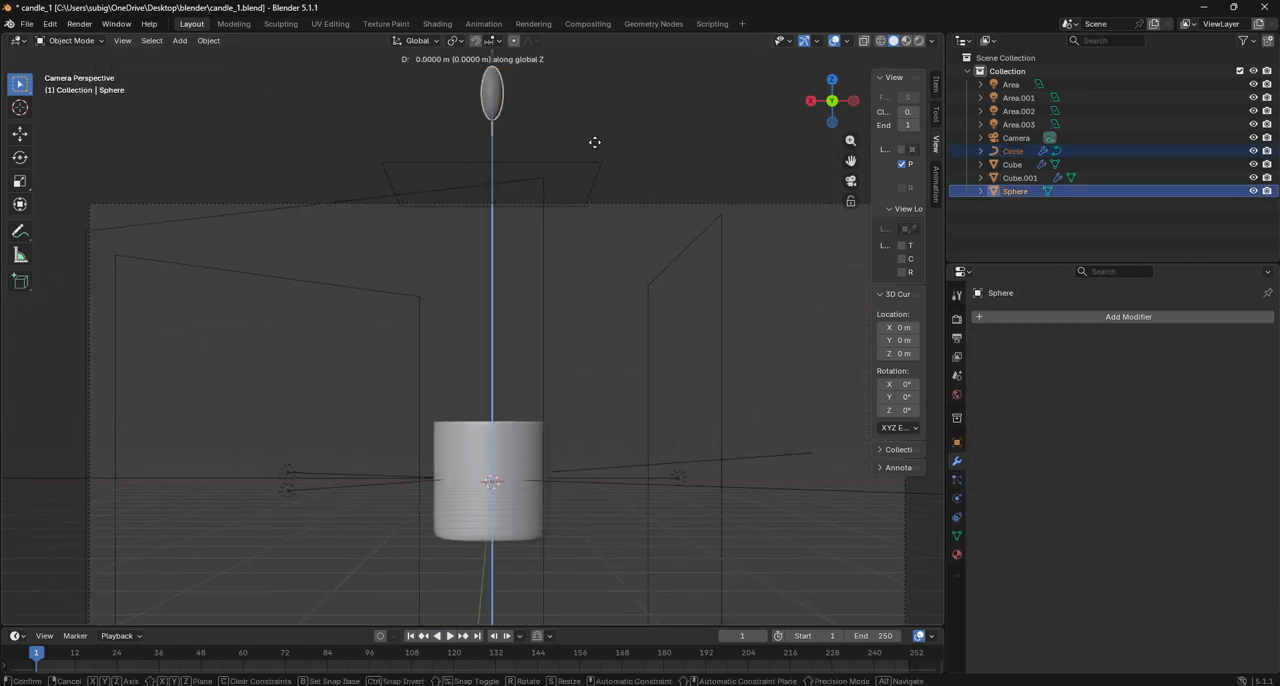
left_click(602, 448)
- Select only the flame sphere and scale it uniformly to about 0.495 of its size
left_click_drag(829, 92, 830, 124)
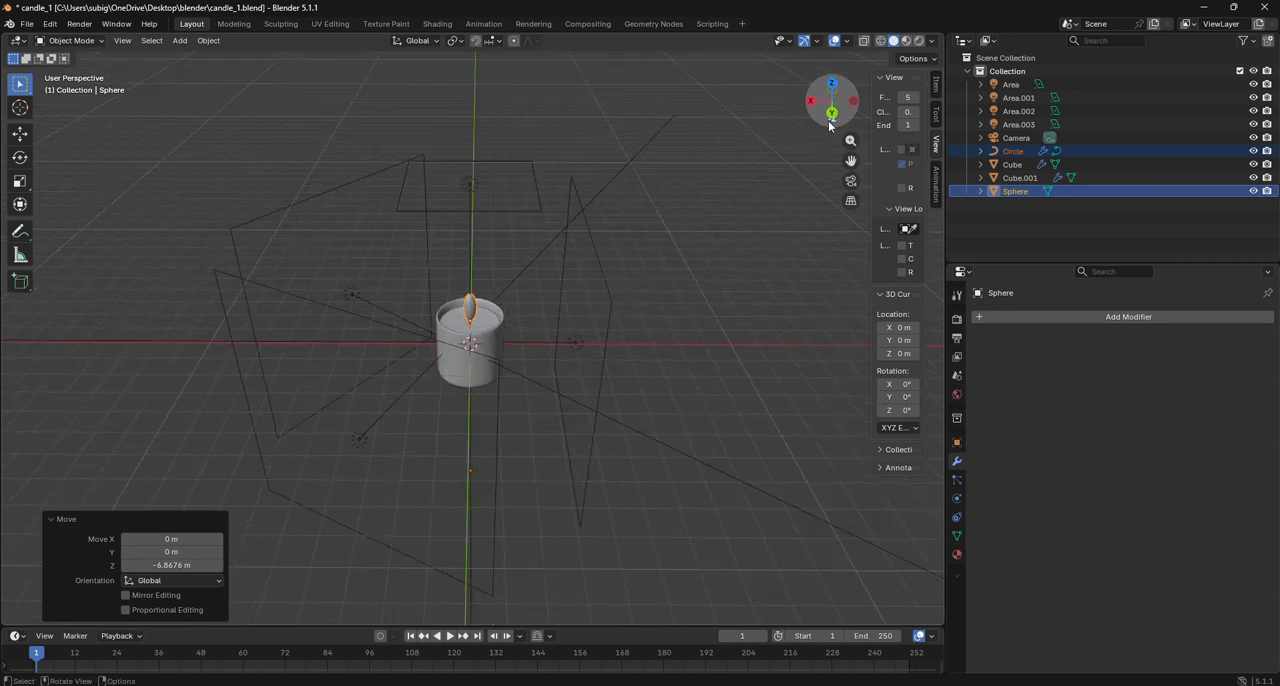
scroll(480, 310, "up", 10)
scroll(478, 310, "up", 2)
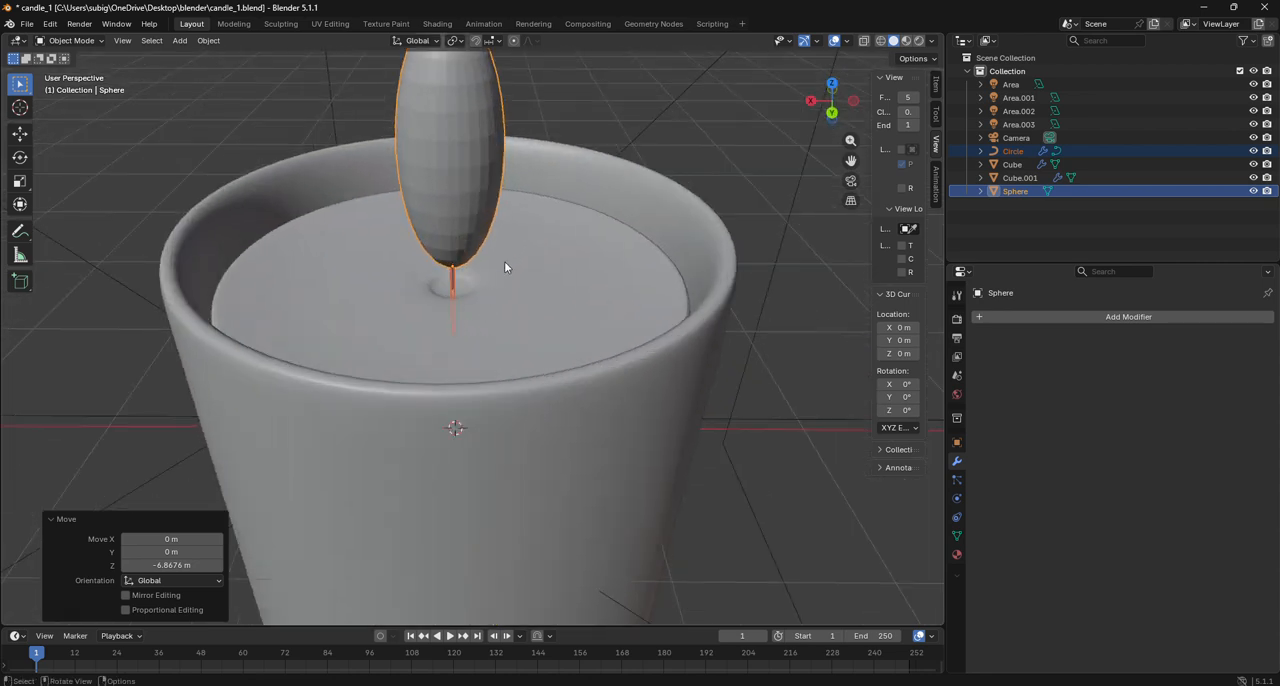
left_click(466, 200)
key("s")
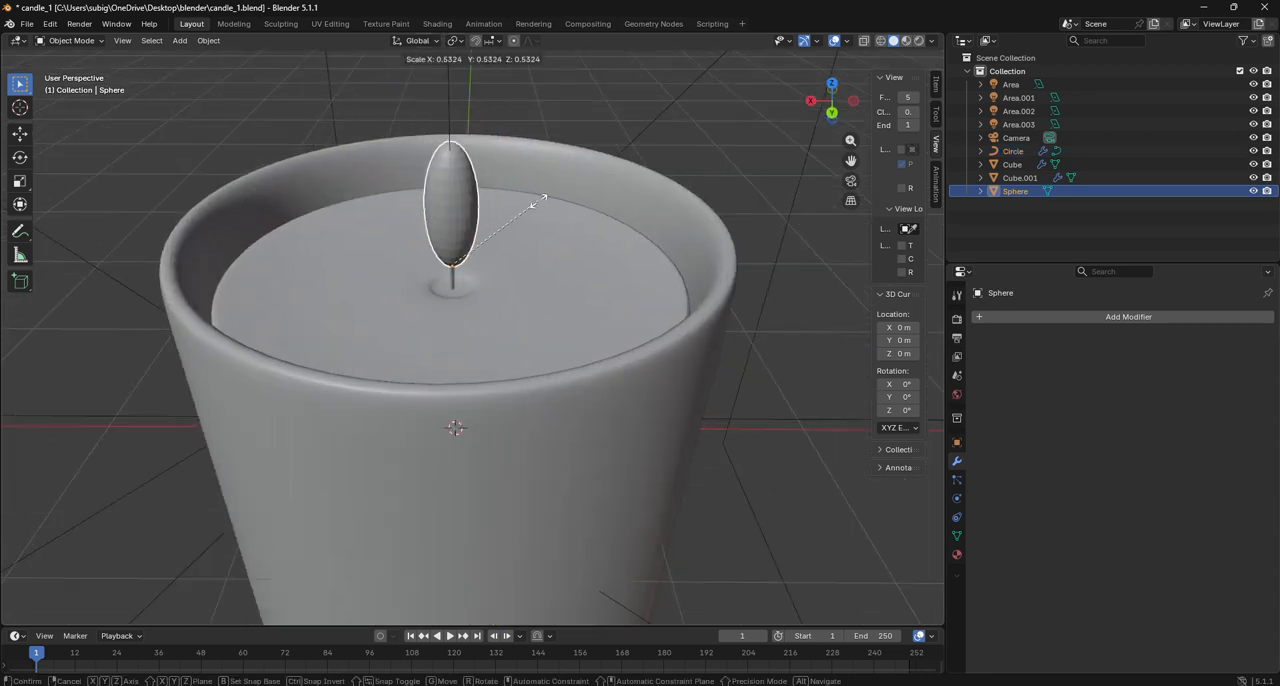
left_click(535, 204)
left_click(851, 180)
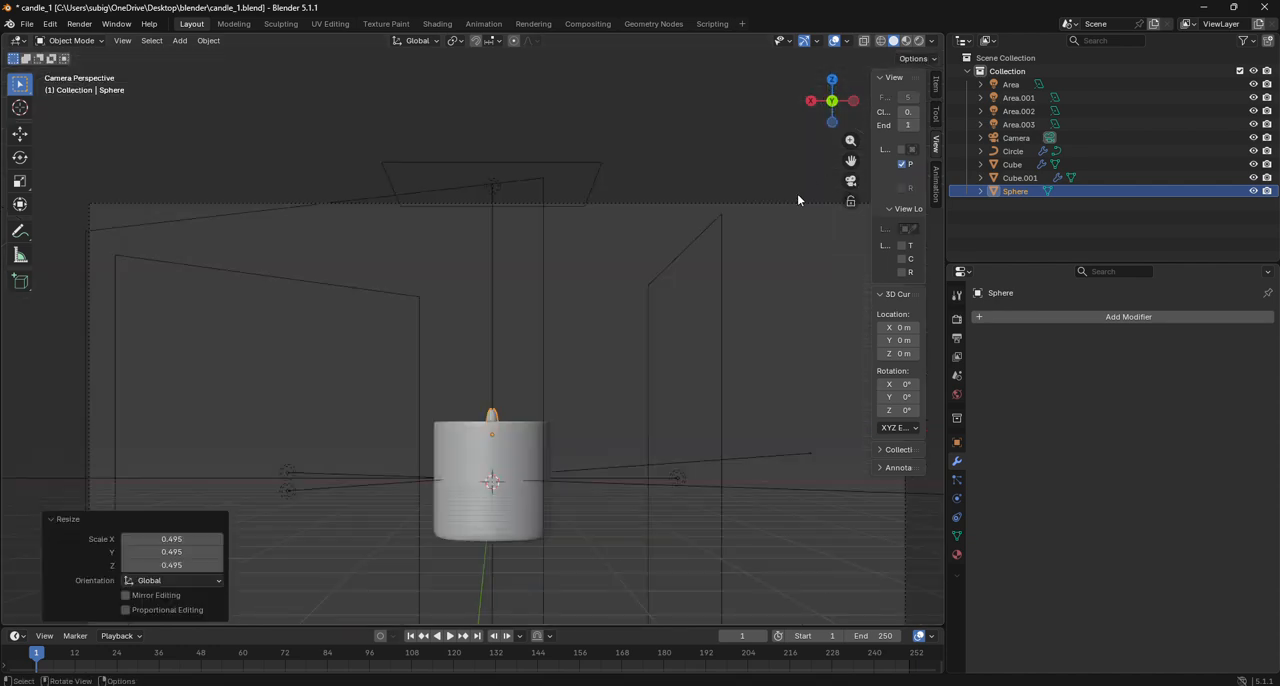
- Select the outer candle container and create a new material for it in the Shading workspace
left_click(568, 463)
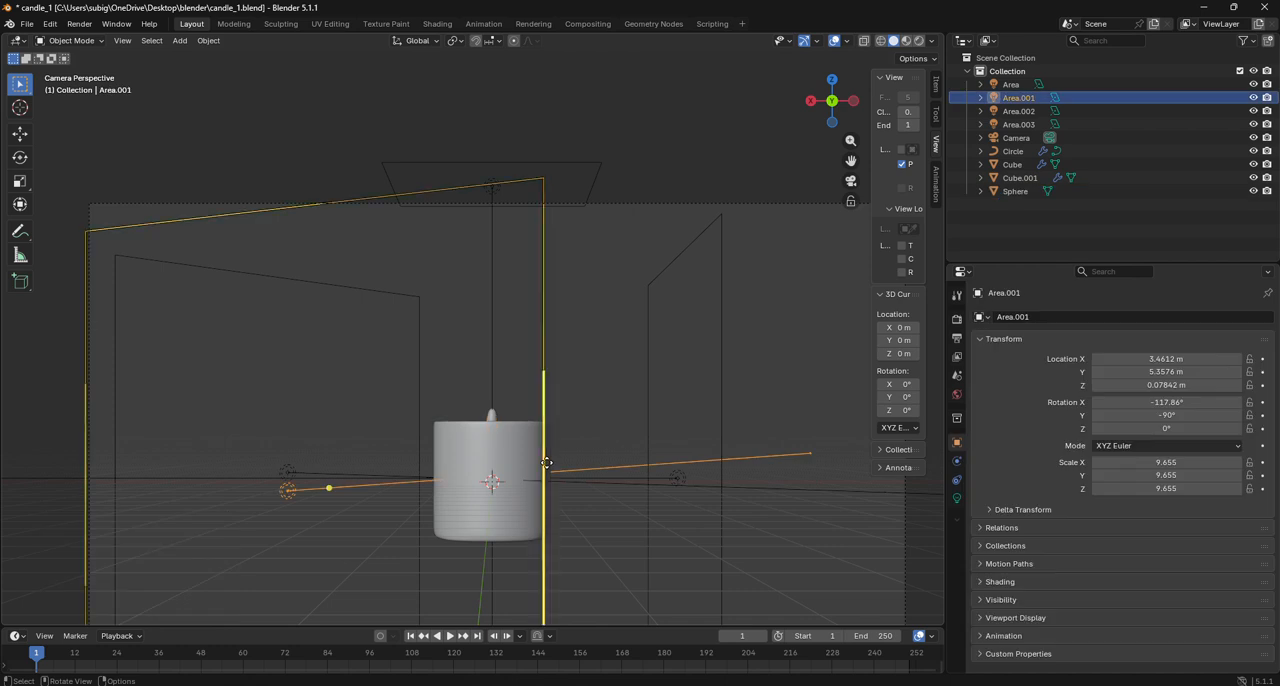
left_click(498, 475)
left_click(437, 24)
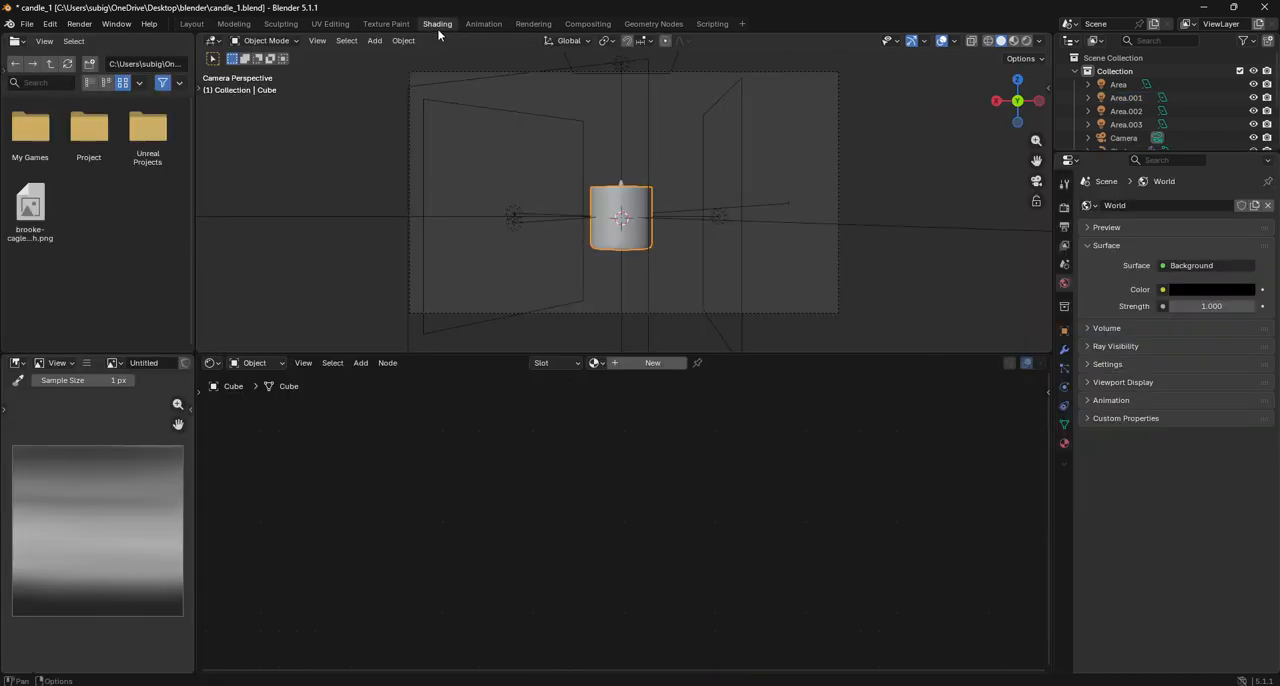
left_click(670, 366)
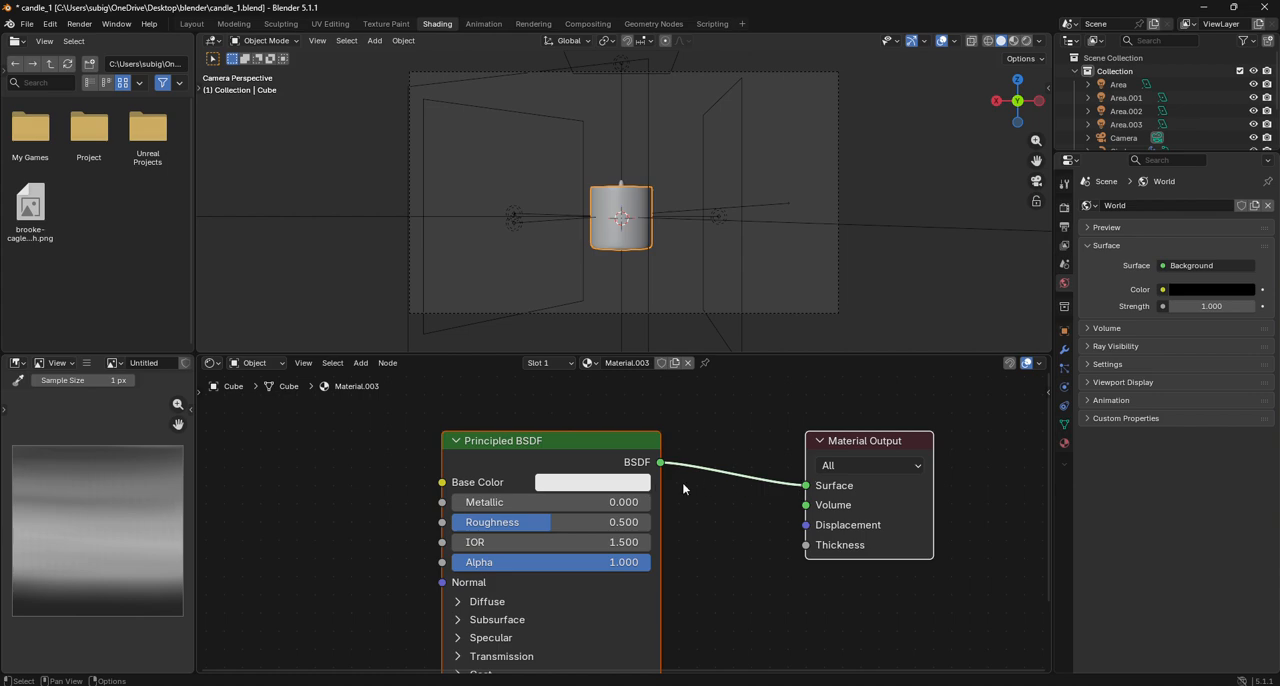
- Replace the container material's Principled BSDF with a Glass BSDF connected to the Material Output's Surface
left_click(597, 454)
key("Delete")
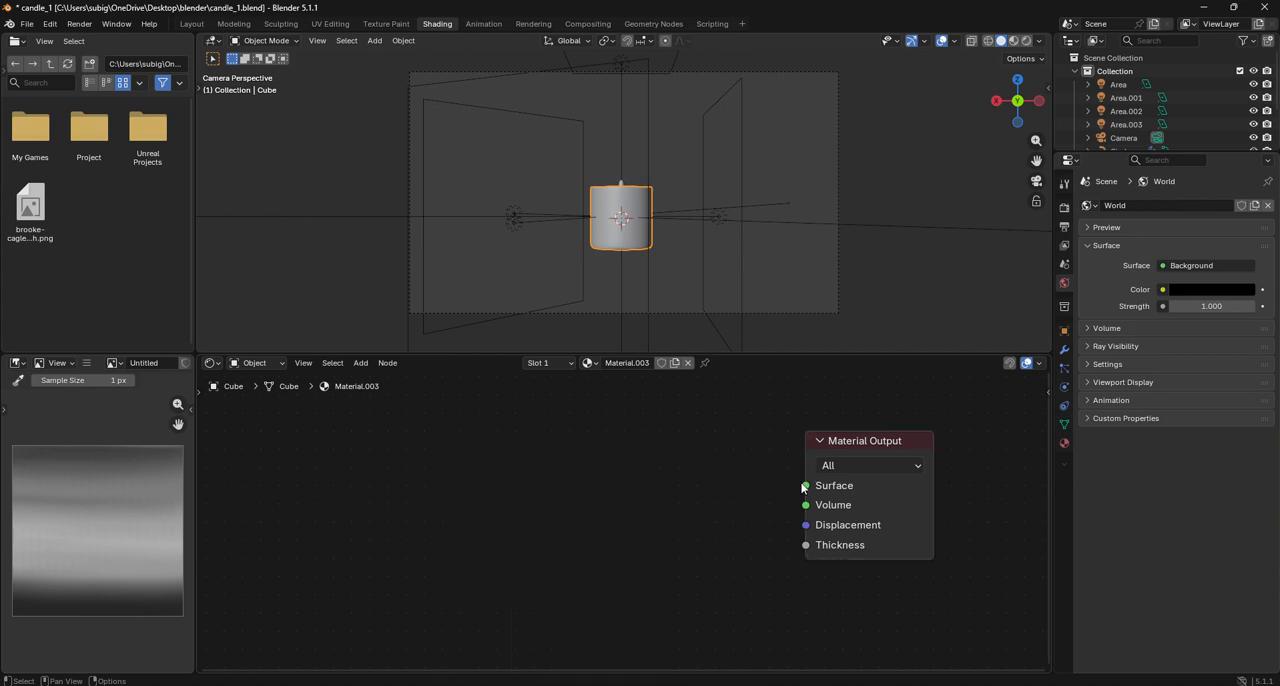
left_click_drag(803, 488, 697, 487)
type("glass")
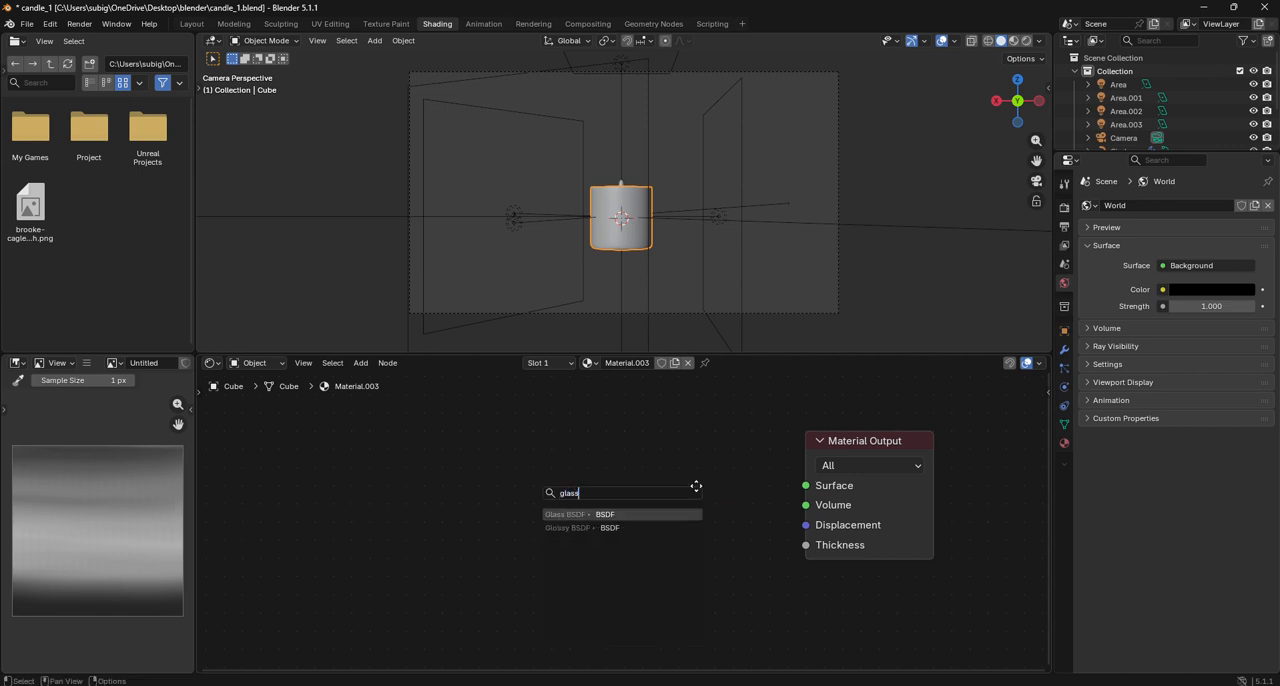
key("Return")
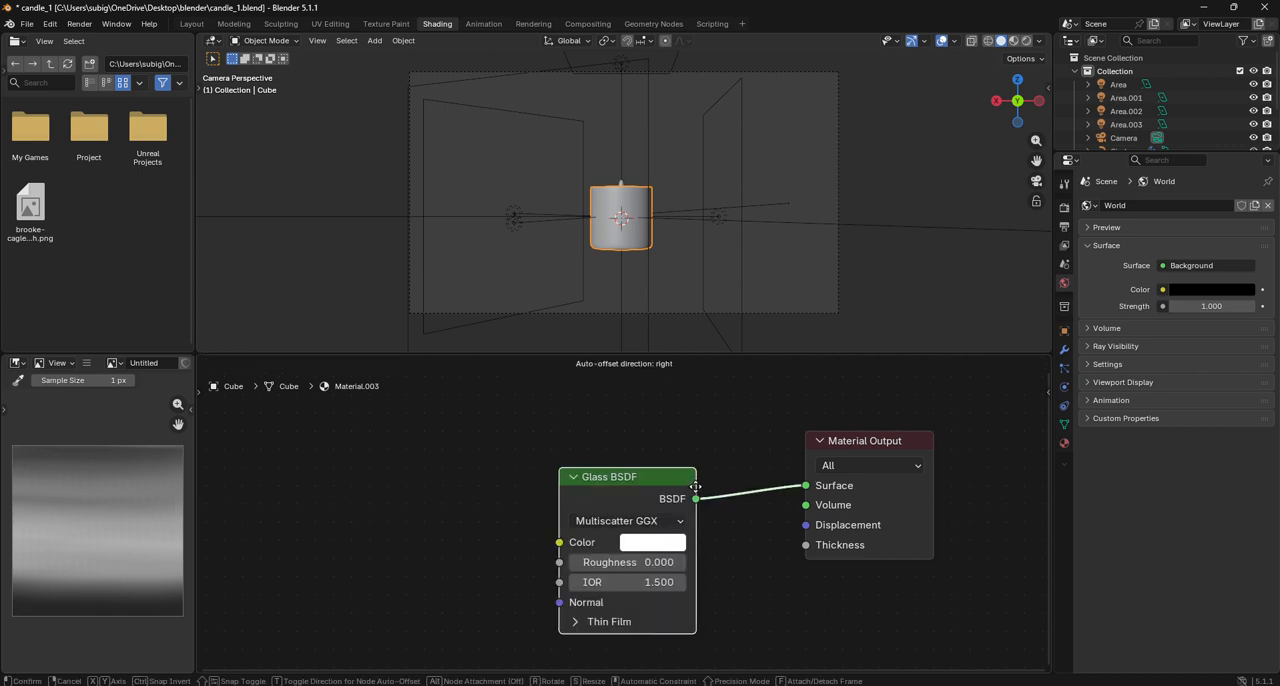
left_click(634, 487)
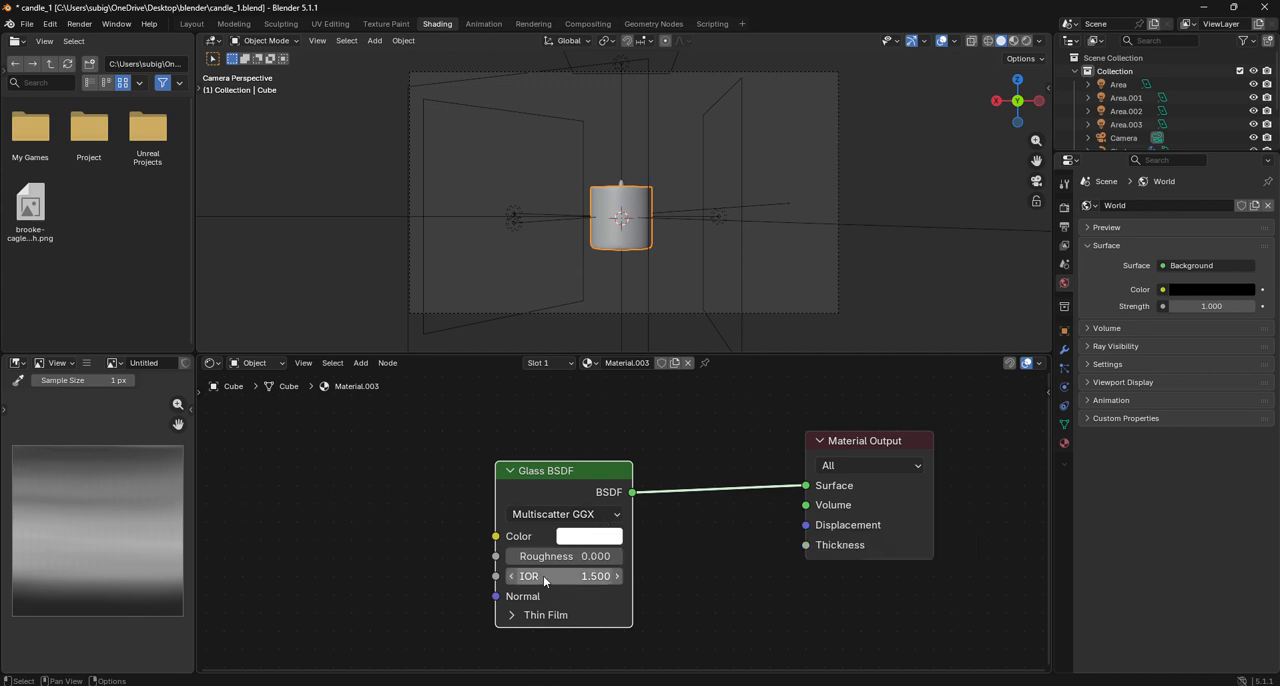
- Give the inner candle body a new material with subsurface weight 1.000 and a first subsurface radius value of 30.400
scroll(644, 268, "up", 5)
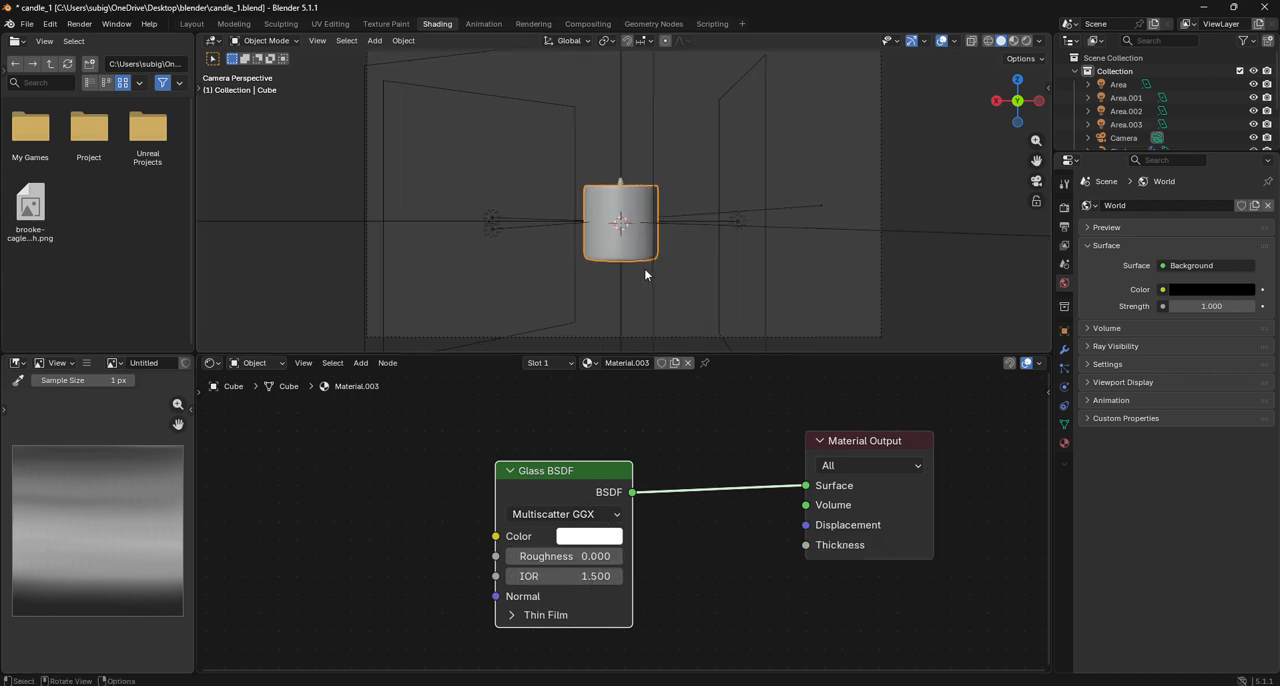
left_click(631, 223)
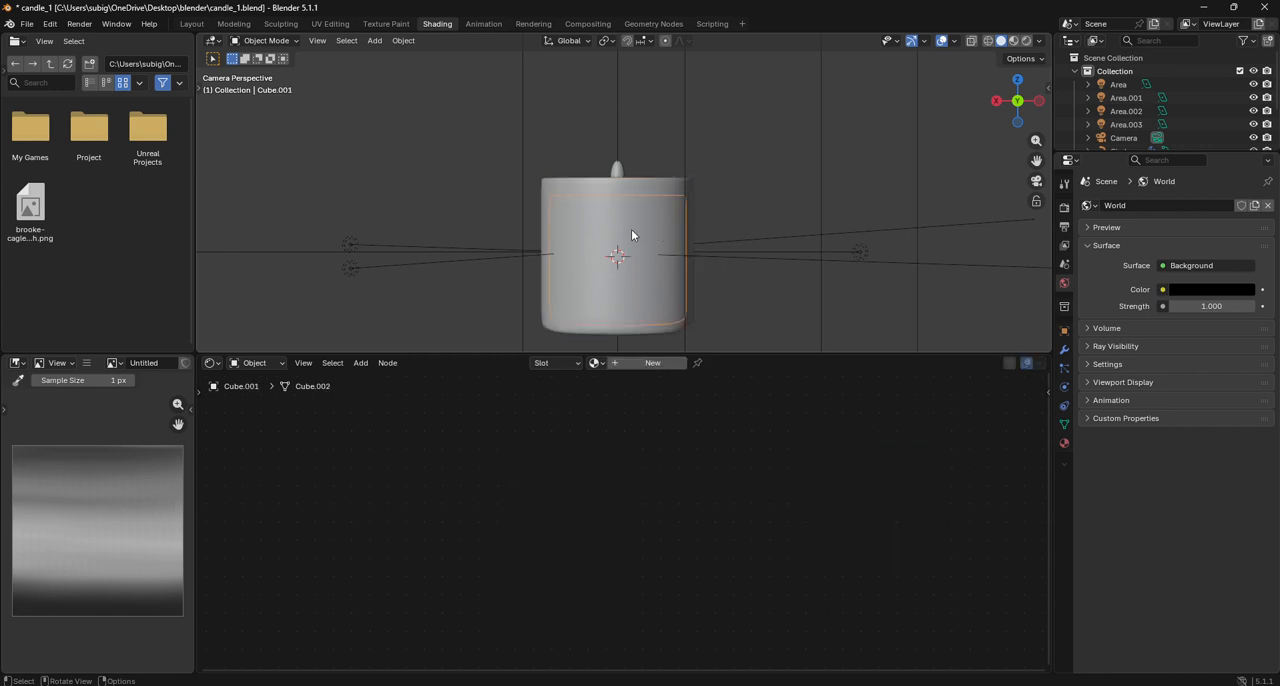
left_click(650, 363)
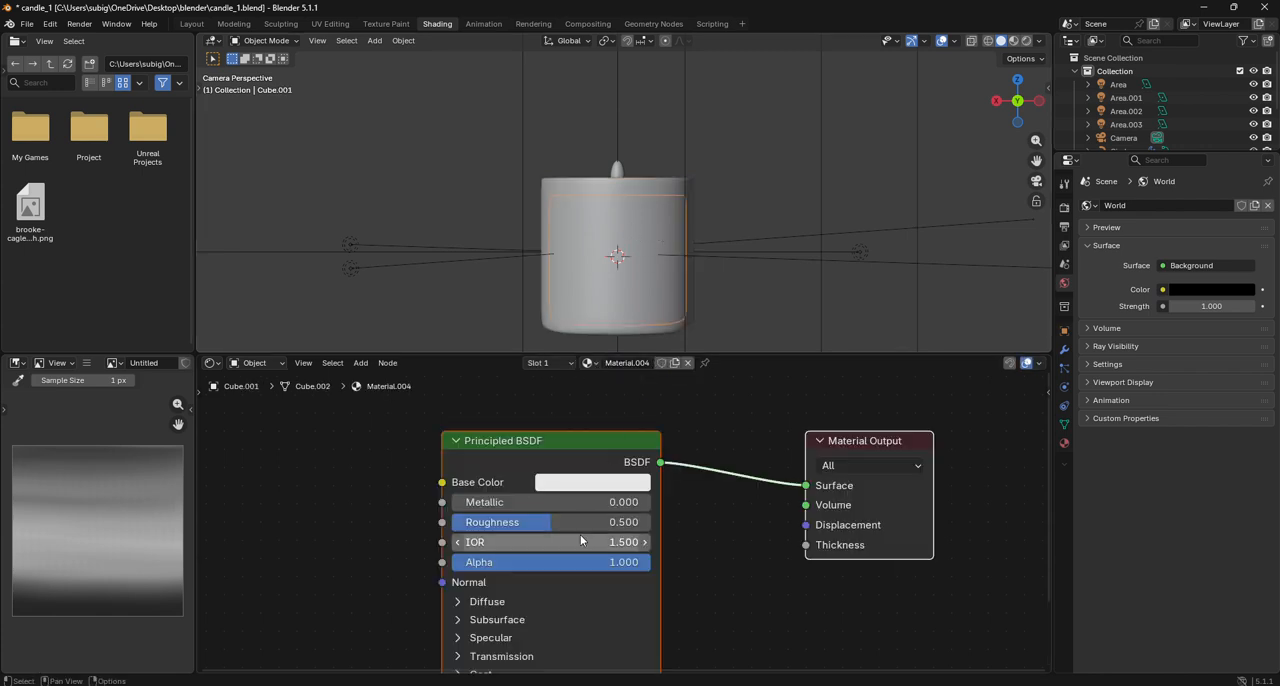
scroll(528, 604, "down", 1)
middle_click_drag(528, 604, 539, 572)
left_click(528, 518)
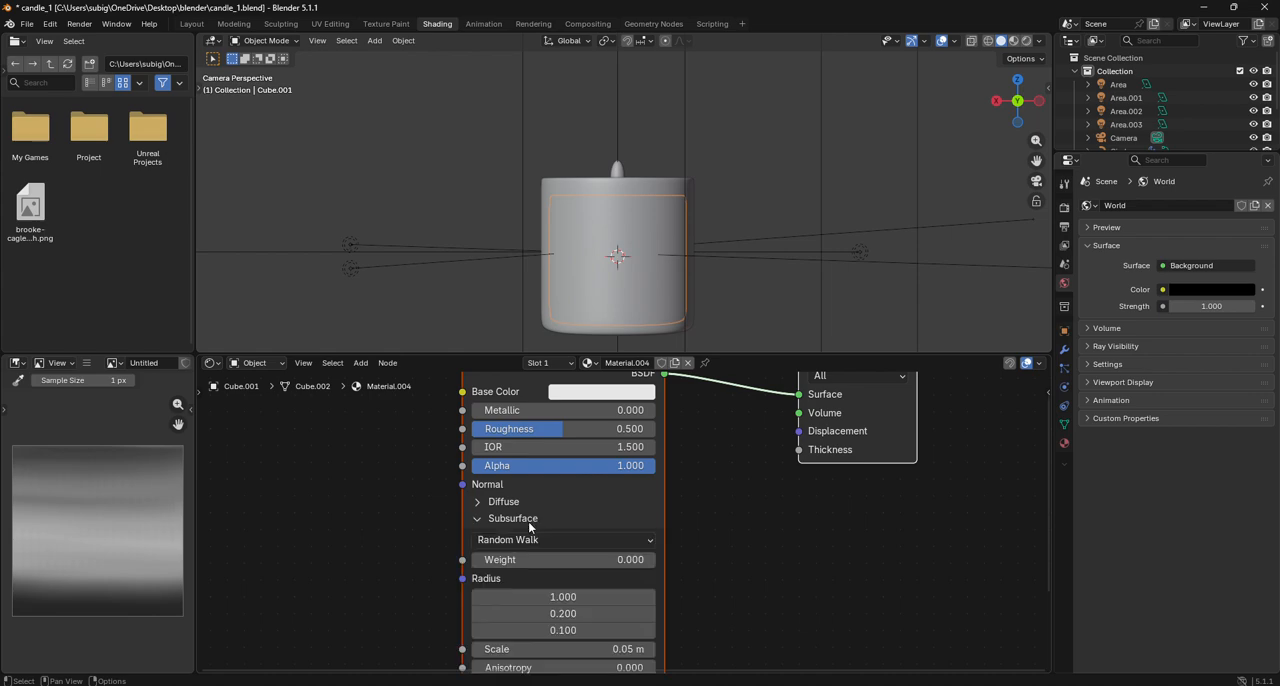
left_click_drag(510, 559, 660, 559)
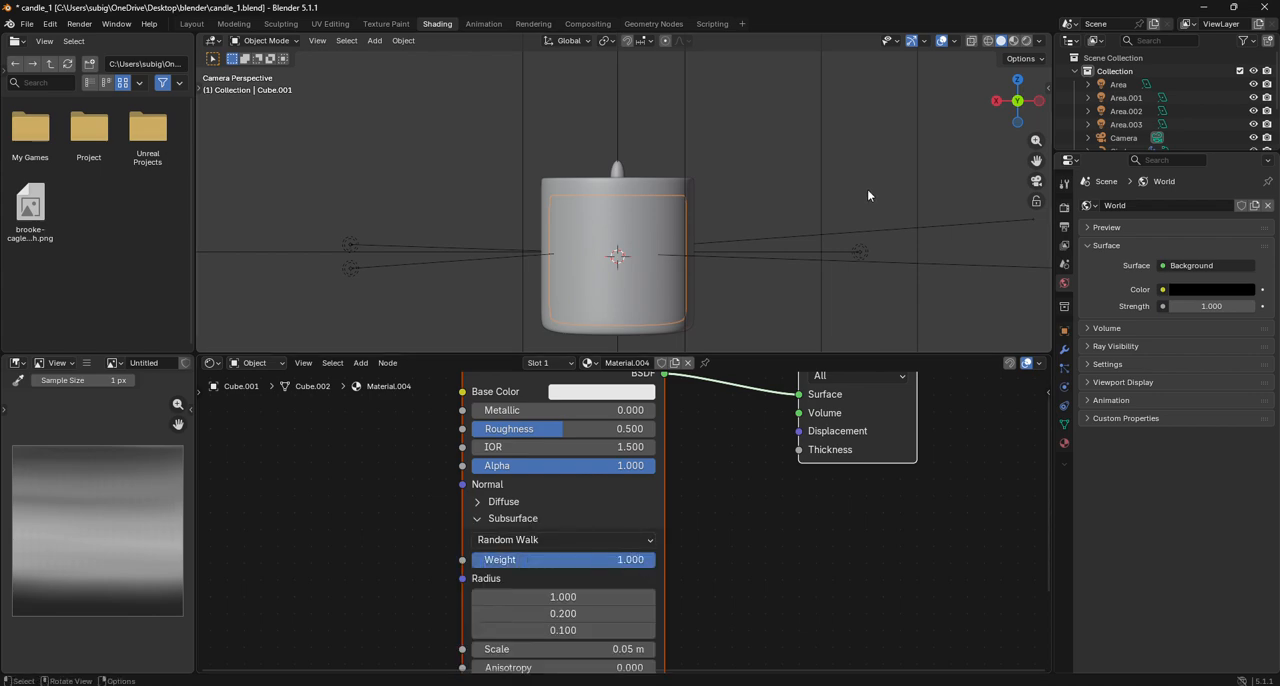
left_click_drag(526, 596, 650, 596)
- Switch the viewport to rendered shading and examine the glass container and candle body up close, from above and through the camera
left_click(1027, 41)
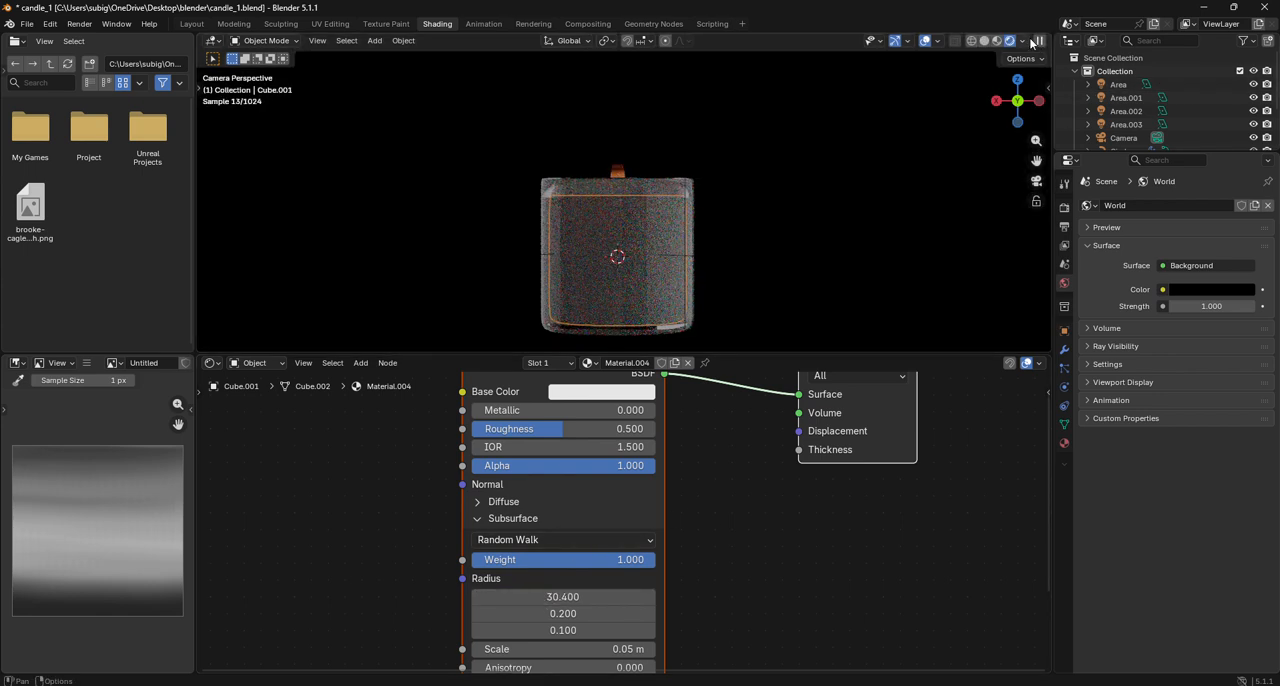
left_click(941, 234)
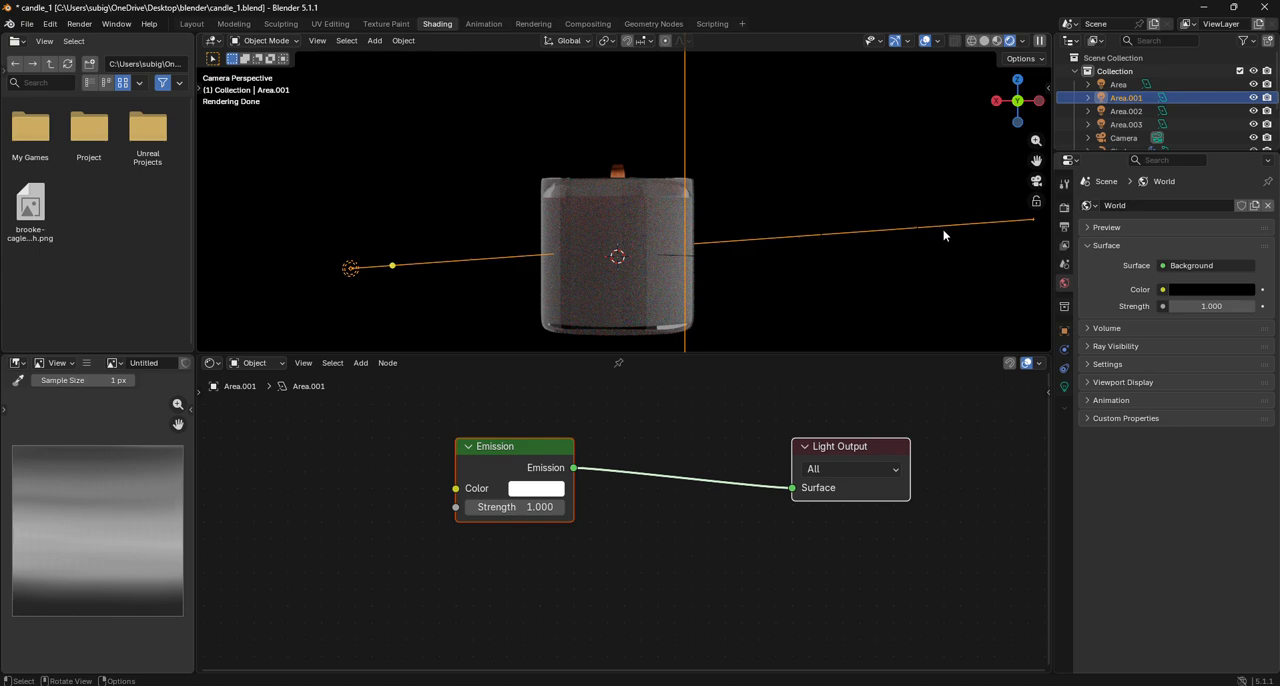
left_click(958, 285)
left_click_drag(1038, 161, 1032, 89)
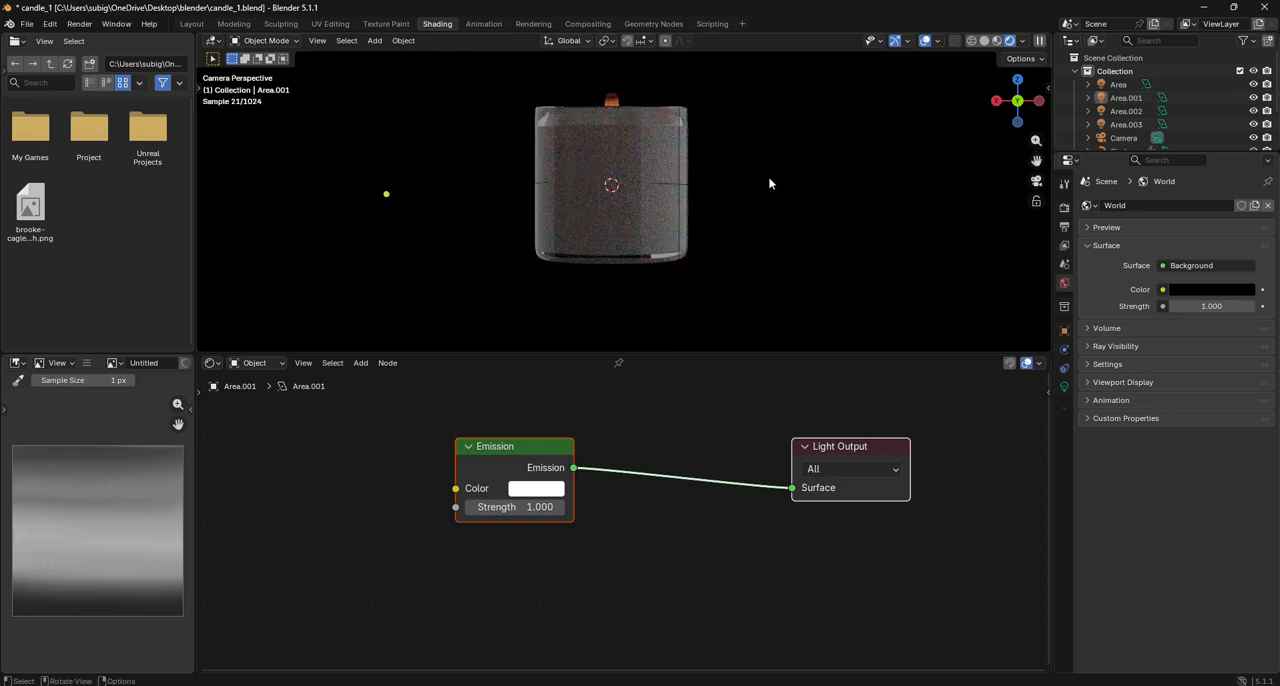
scroll(768, 178, "up", 5)
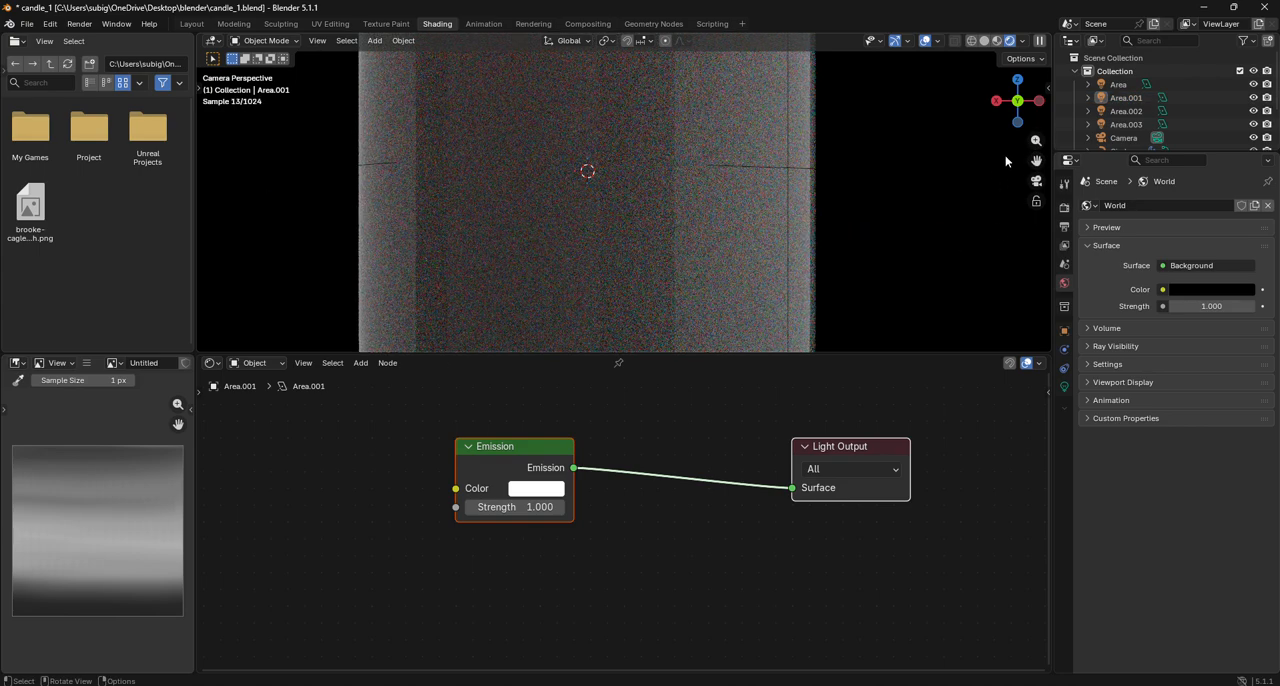
left_click_drag(1037, 161, 1058, 326)
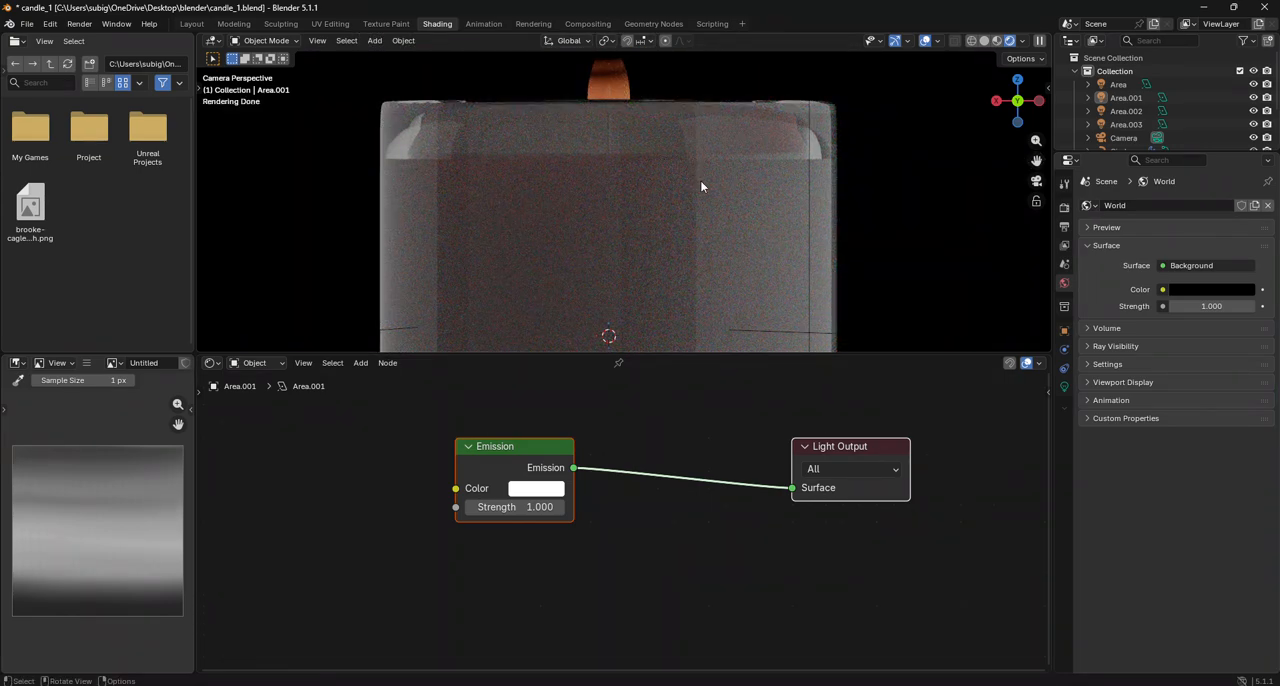
left_click_drag(1022, 104, 1022, 178)
scroll(724, 131, "up", 5)
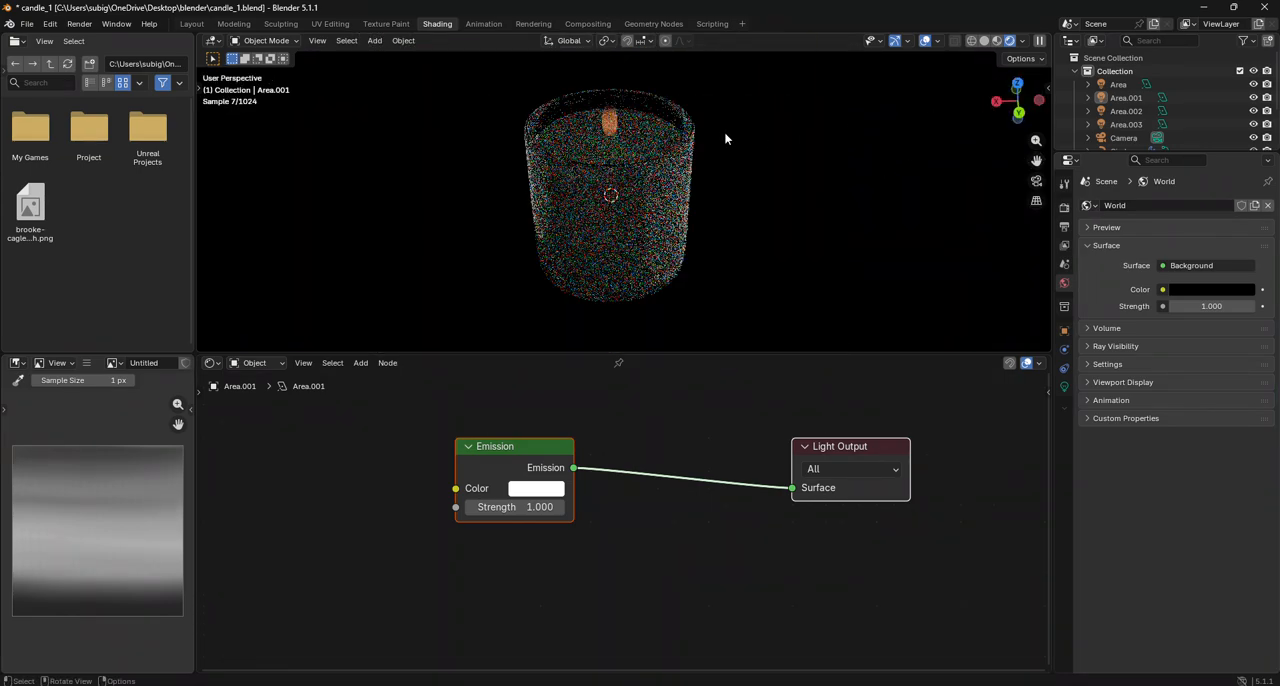
left_click_drag(1014, 106, 1012, 130)
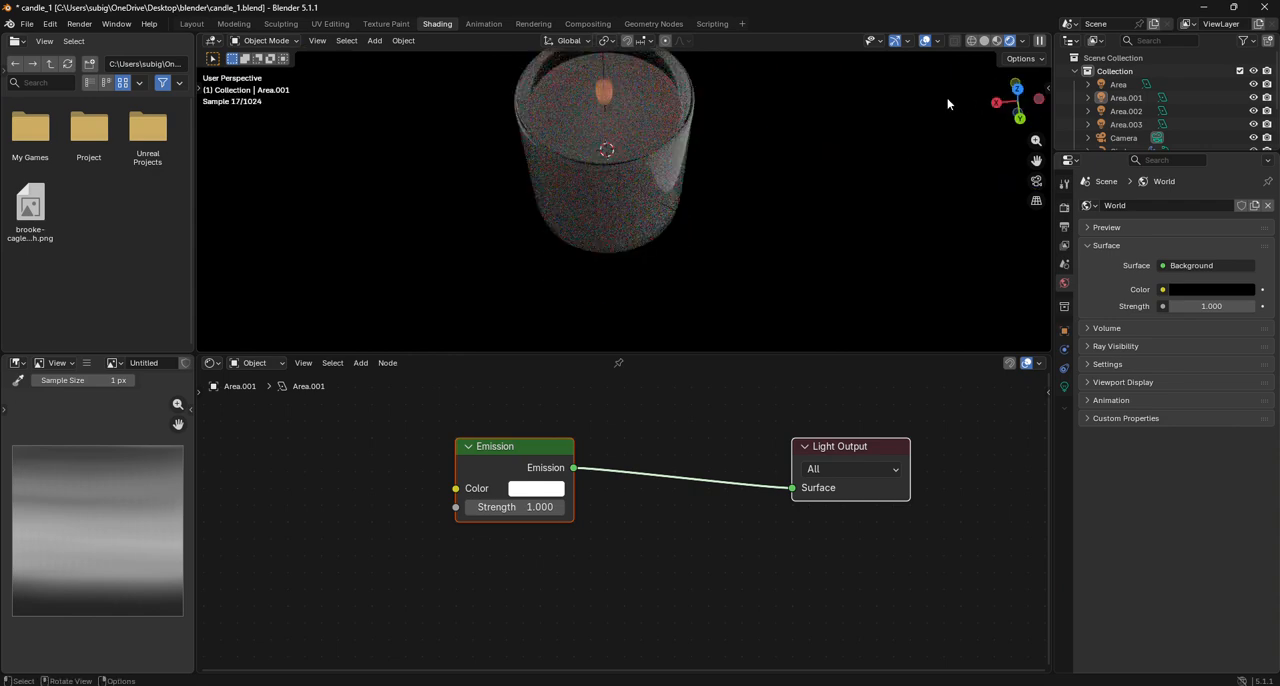
left_click(1036, 180)
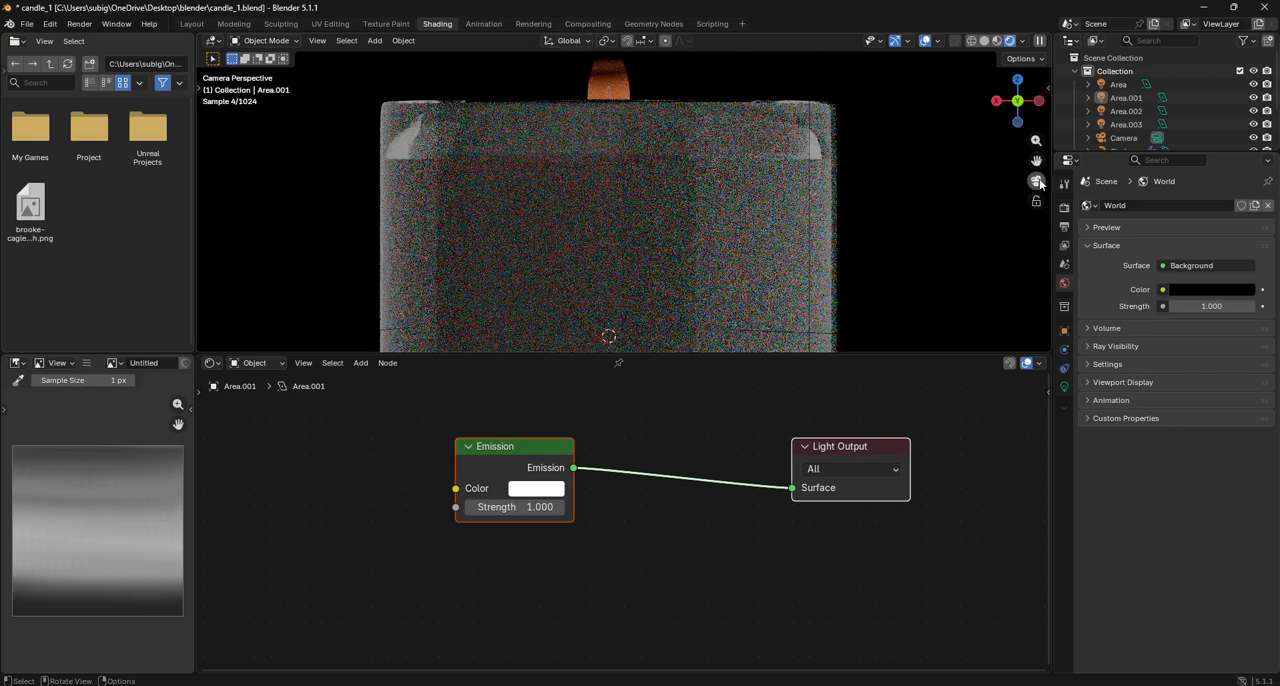
scroll(723, 187, "down", 4)
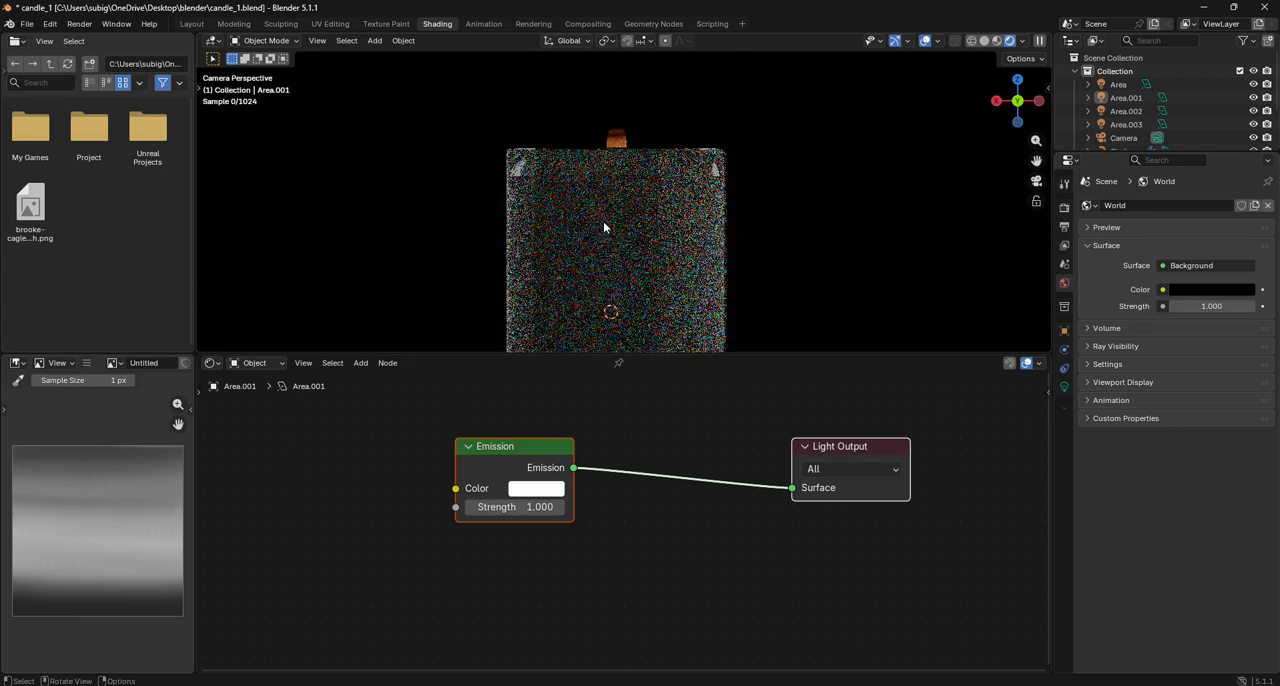
scroll(603, 221, "up", 4)
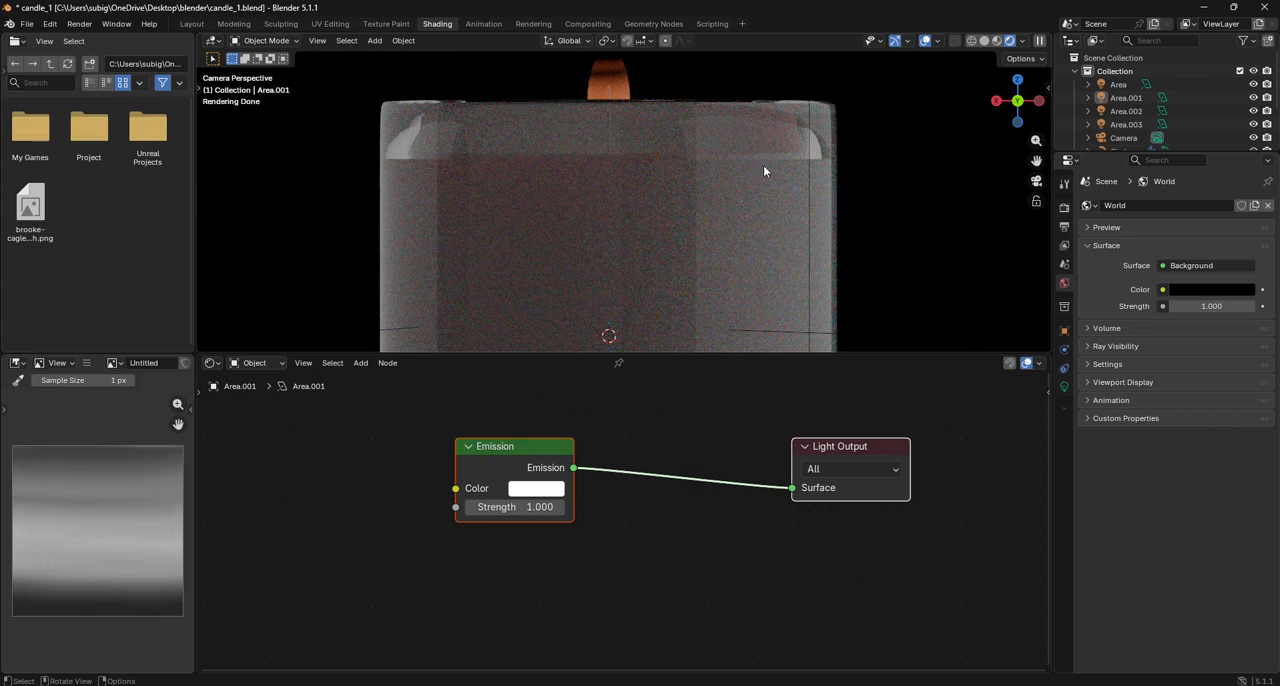
left_click_drag(1017, 101, 1004, 112)
scroll(594, 449, "up", 2)
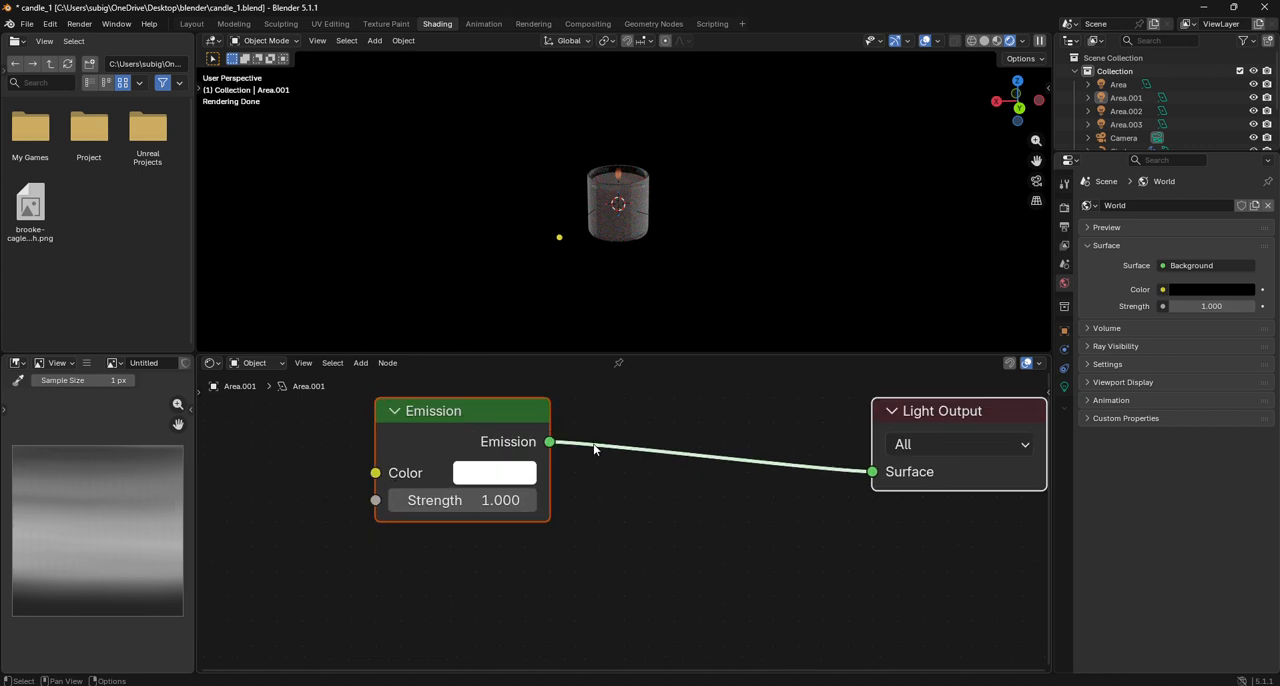
left_click(630, 228)
scroll(630, 228, "up", 5)
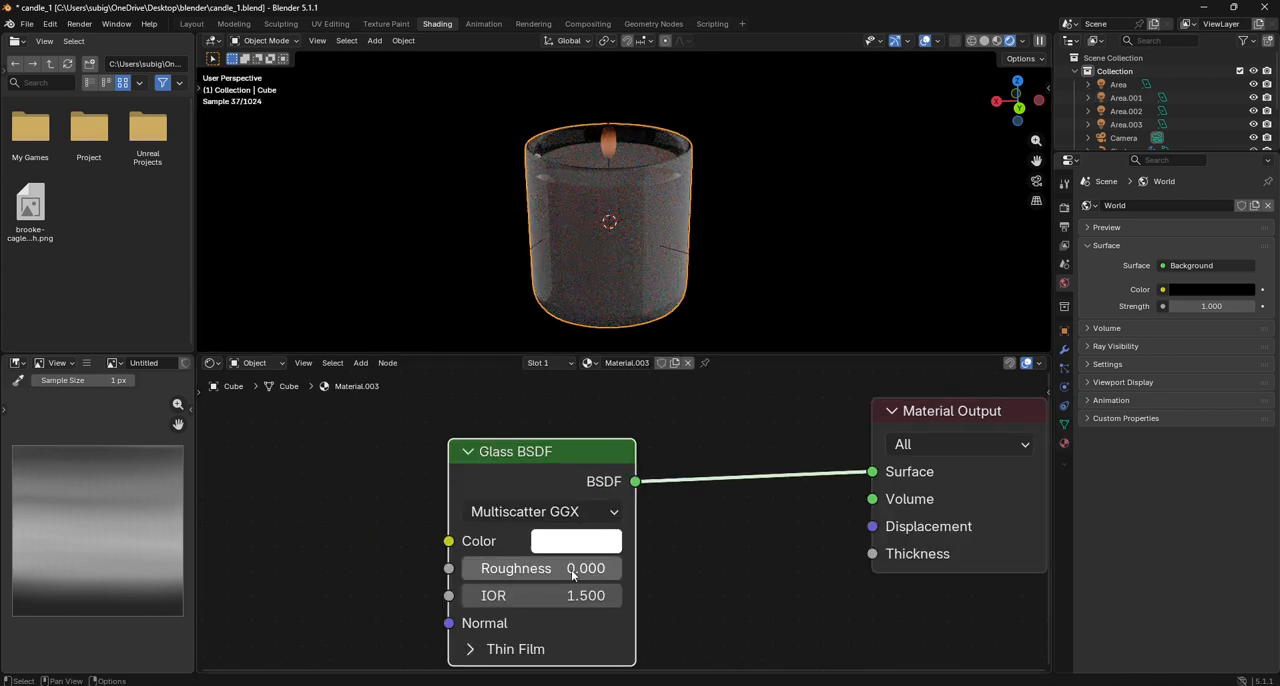
left_click(655, 160)
key("s")
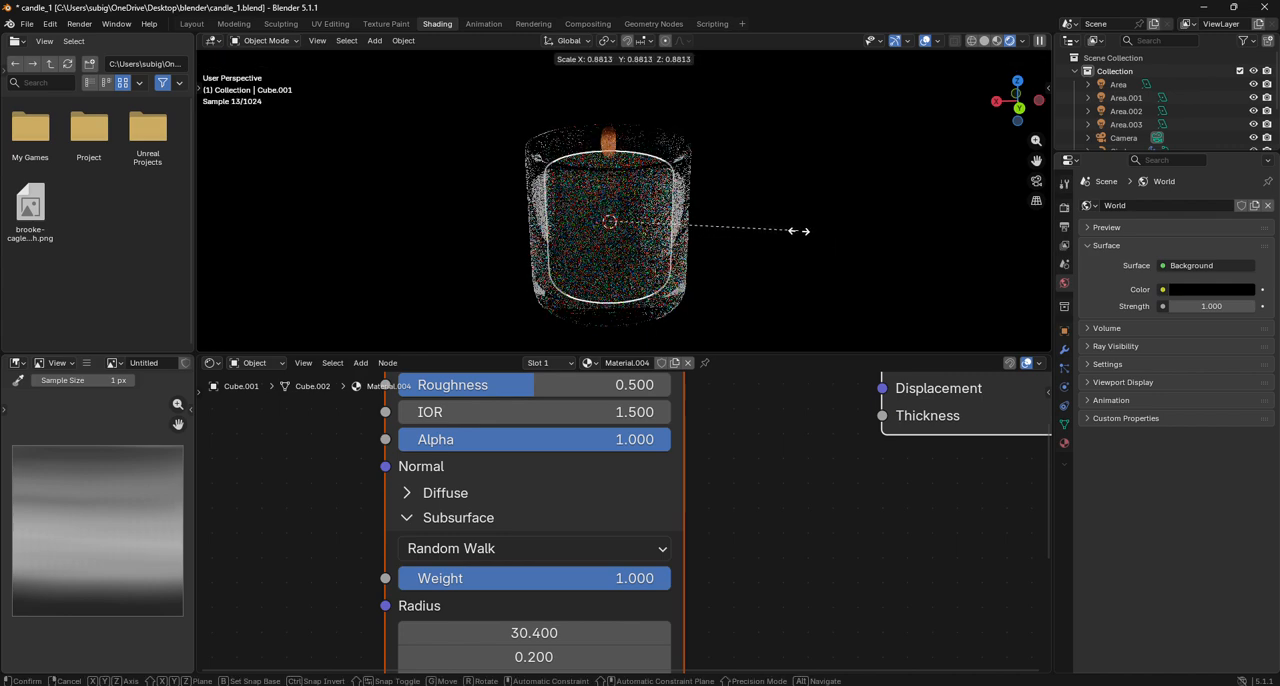
right_click(765, 221)
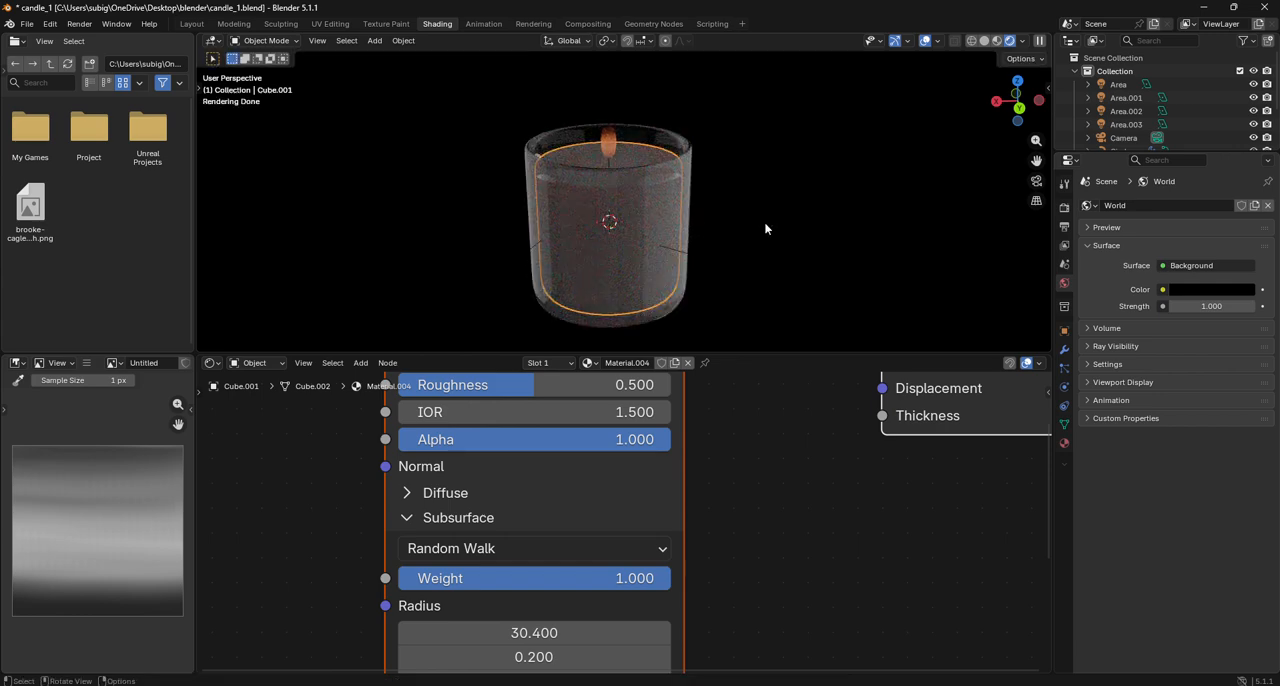
left_click(1037, 183)
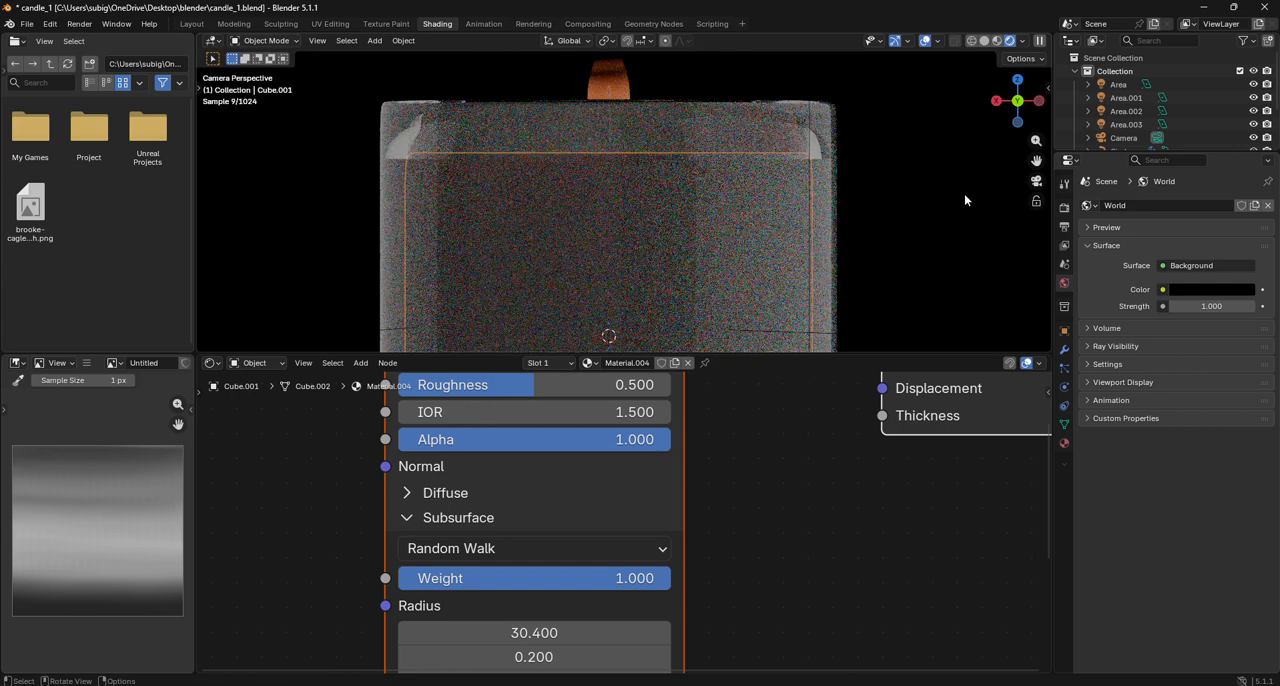
scroll(867, 165, "down", 5)
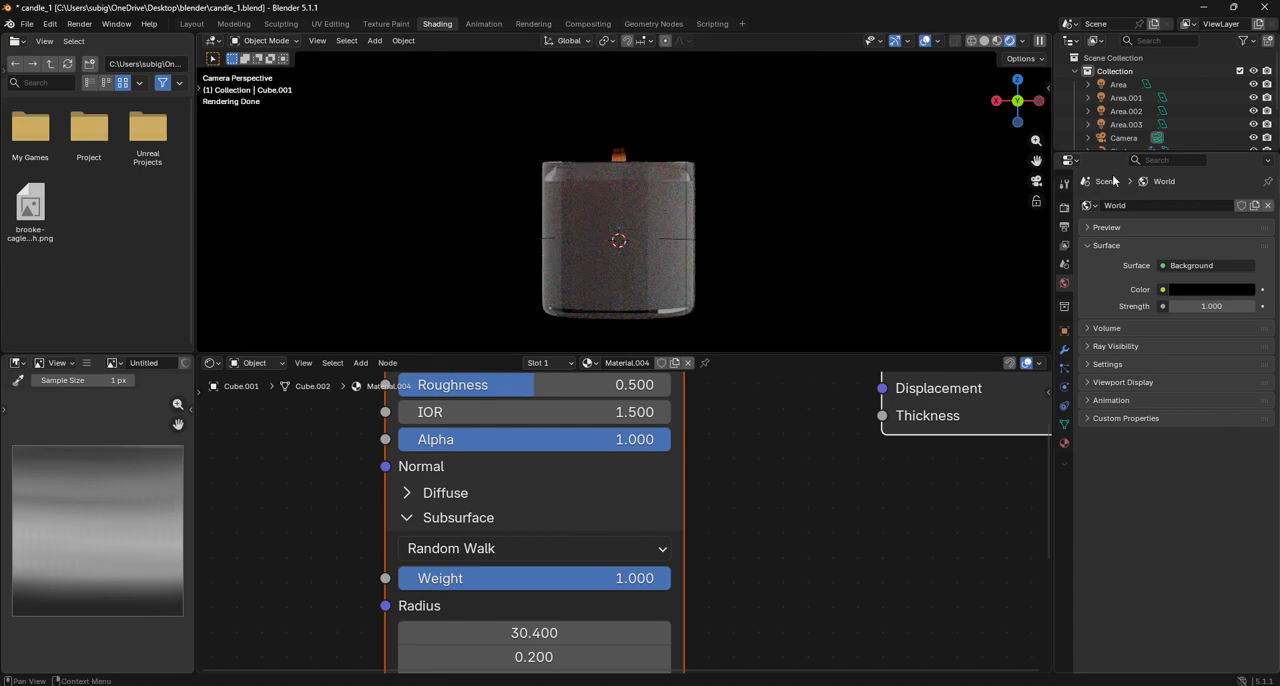
- Set the power of the Area.001 light to 13.800
left_click(1126, 97)
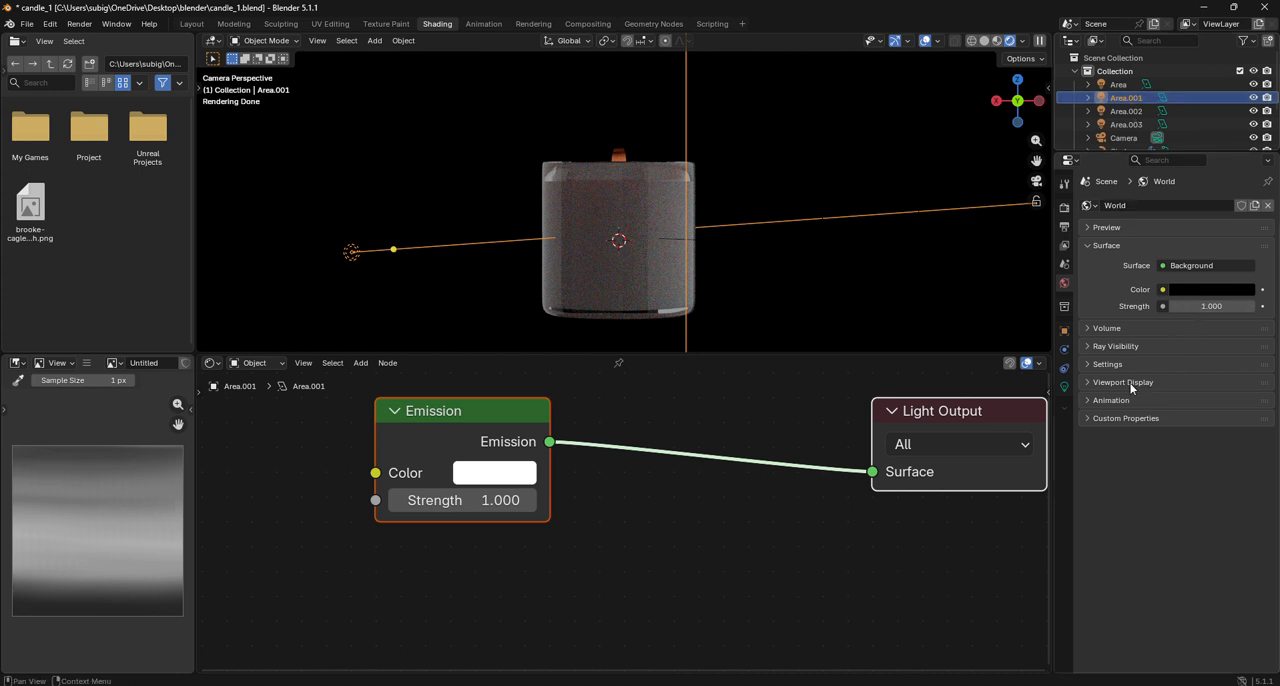
left_click(1064, 386)
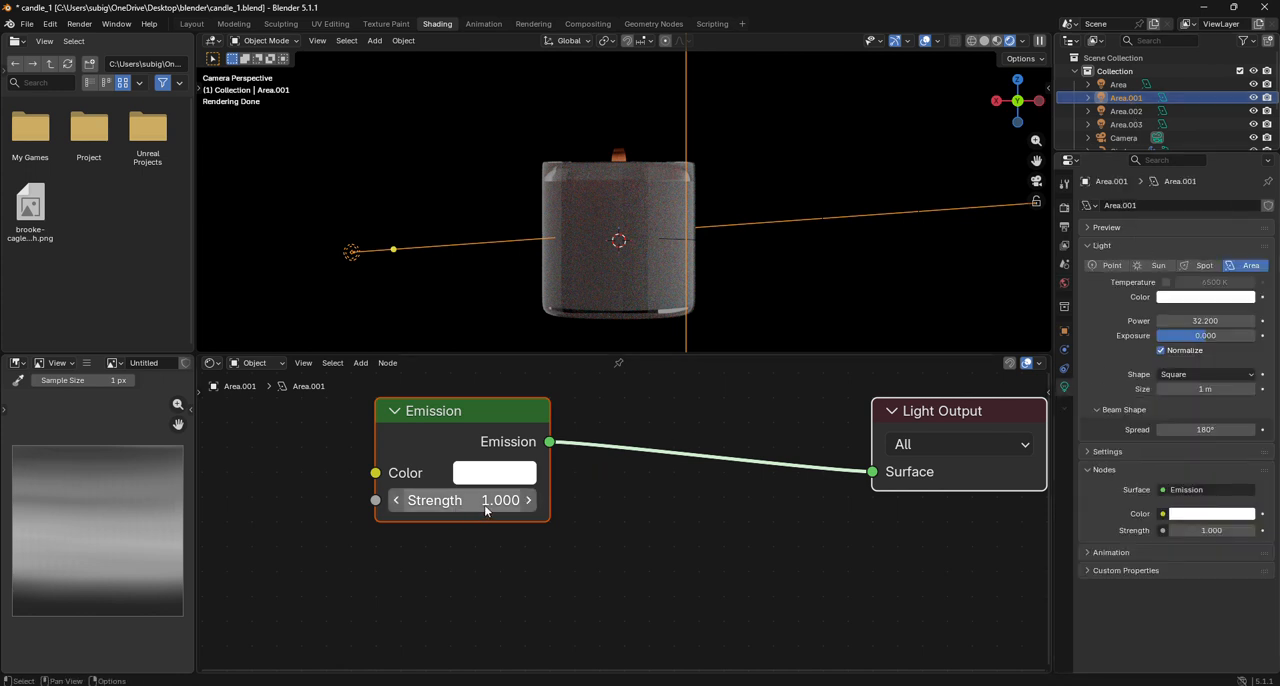
mouse_move(1207, 320)
left_mouse_down()
mouse_move(1150, 320)
mouse_move(1190, 320)
left_mouse_up()
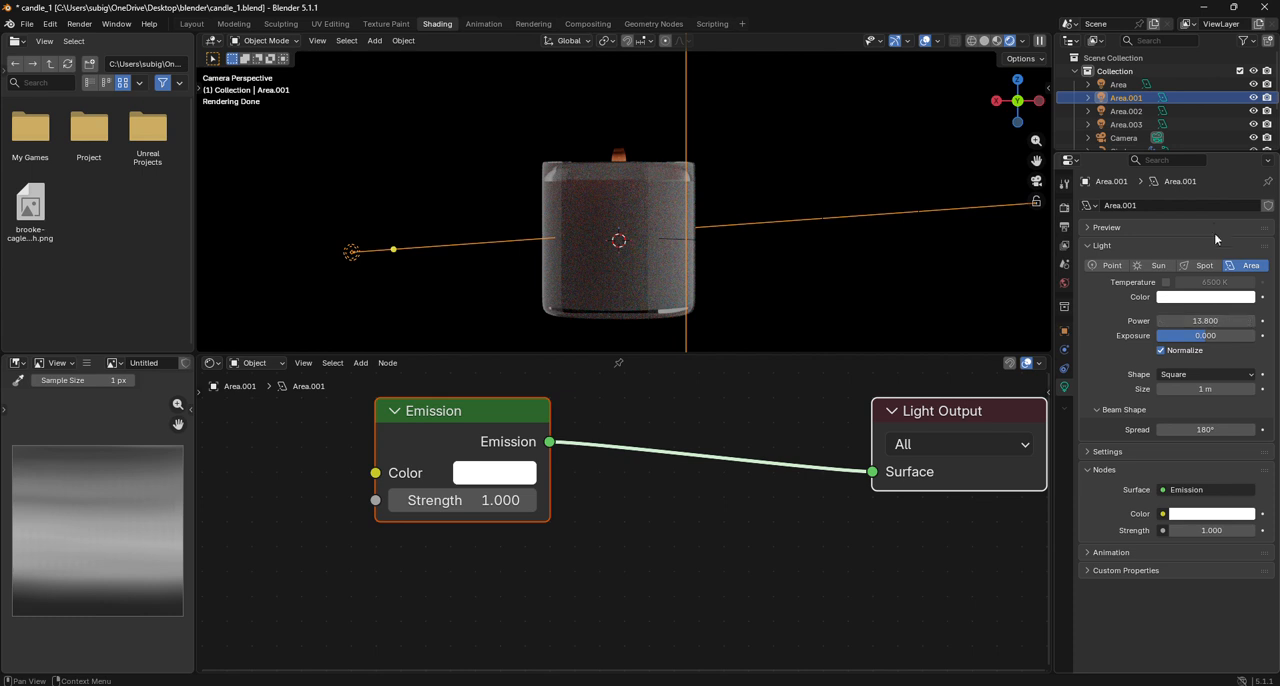
- Enlarge the Outliner to list all scene objects and lower the power of the Area.003 light
left_click(1139, 156)
left_click(1100, 150)
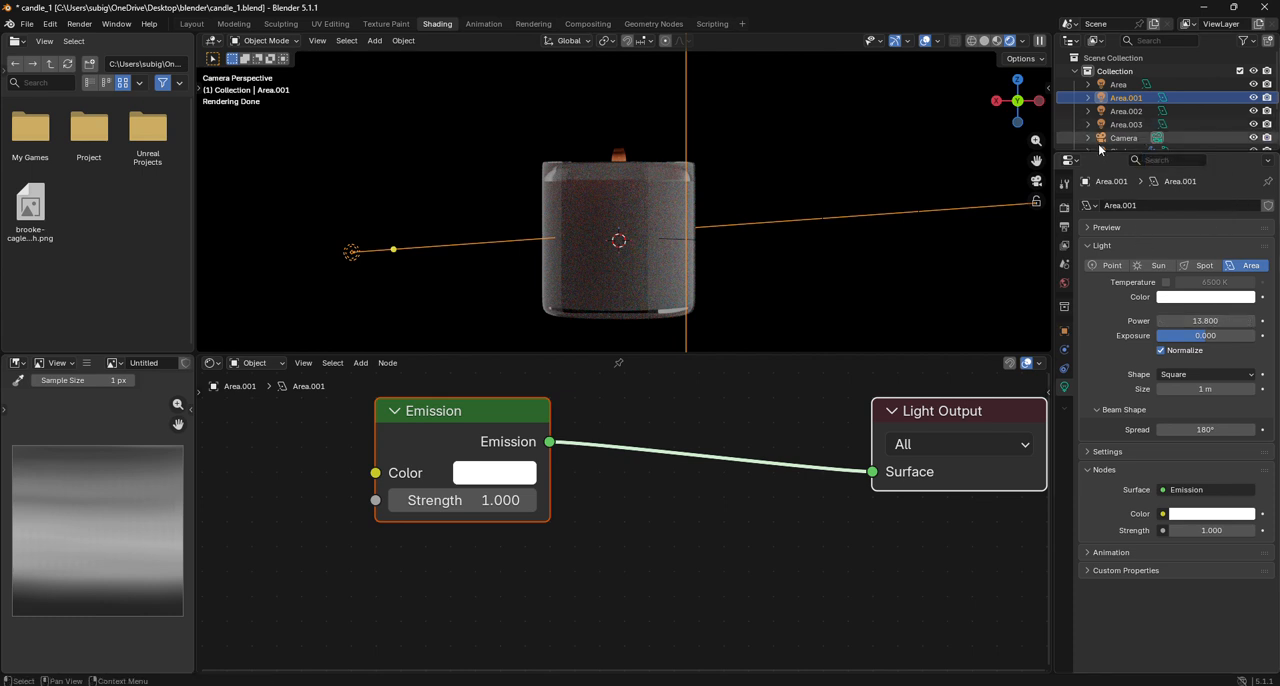
left_click_drag(1100, 151, 1100, 217)
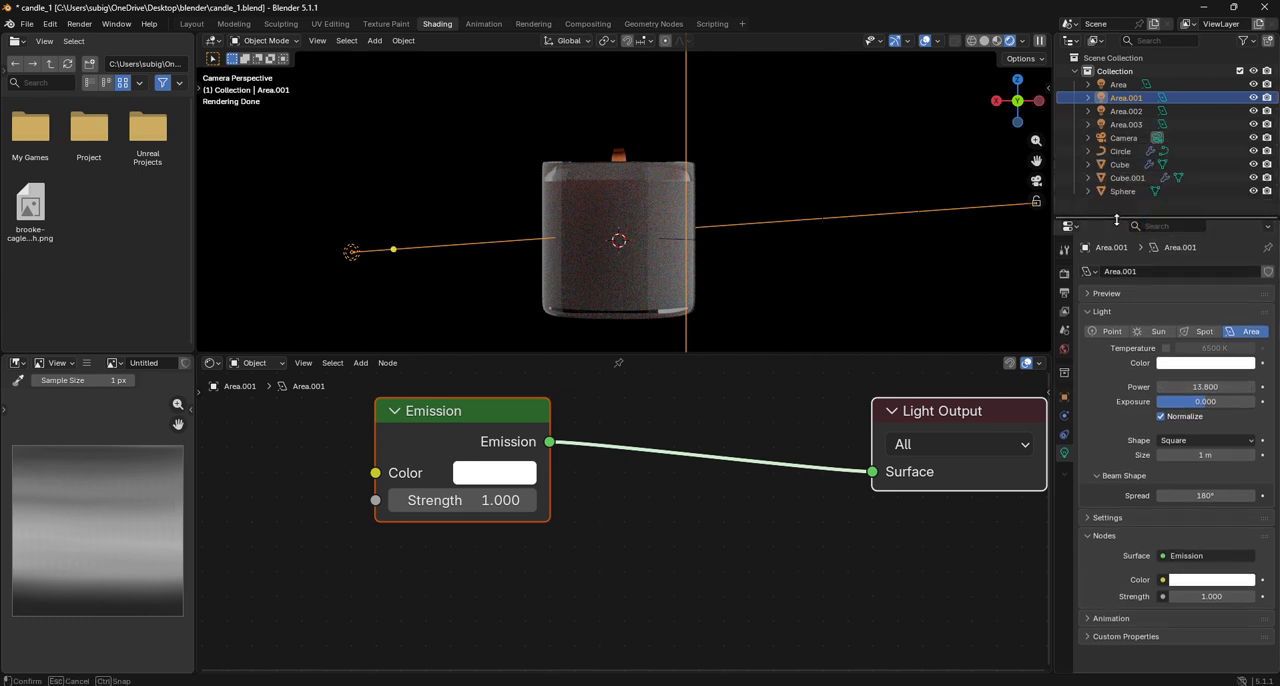
left_click(1124, 125)
left_click_drag(1210, 386, 1150, 386)
- Set the power of the Area.001 light to 31.600 and that of the Area.002 light to 49.500
left_click(1126, 97)
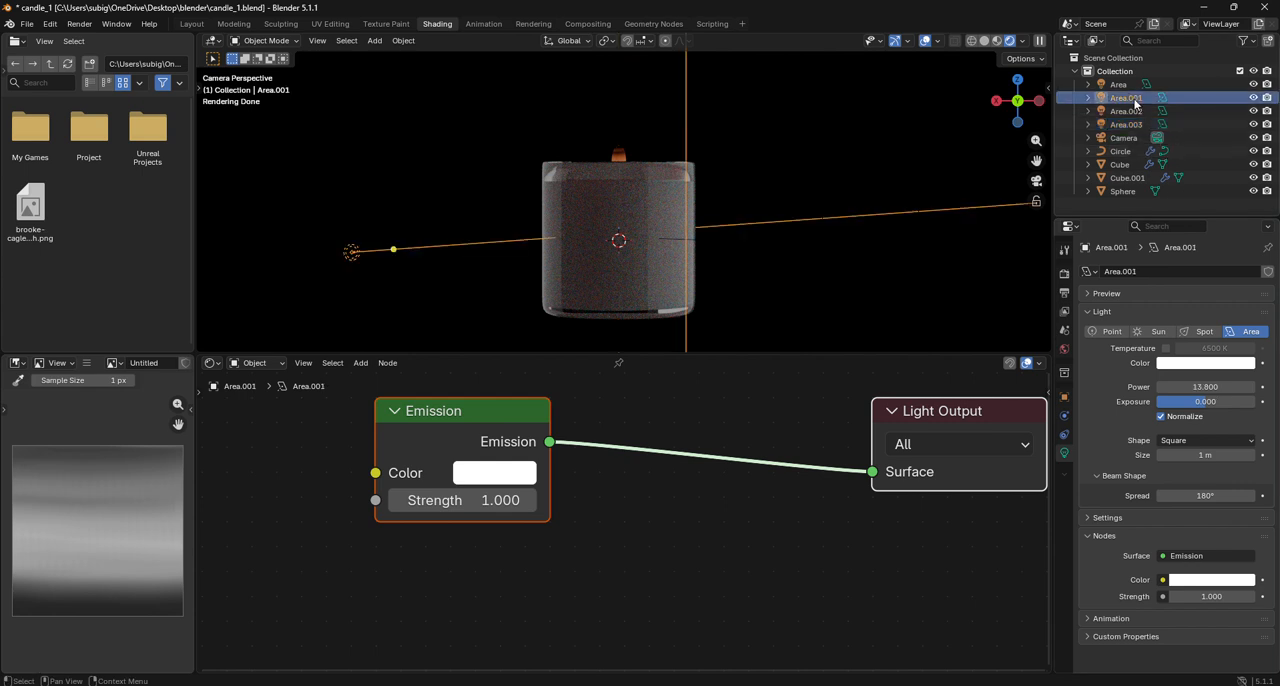
left_click_drag(1205, 386, 1244, 387)
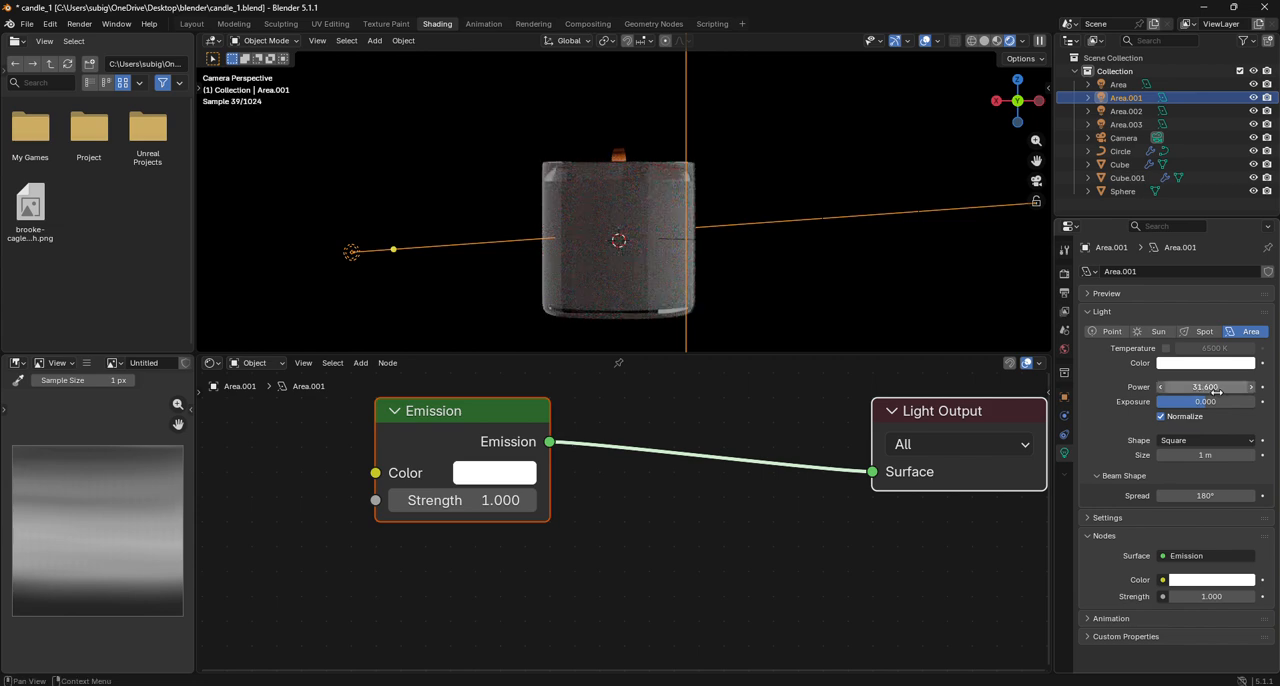
left_click(1126, 111)
mouse_move(1186, 386)
left_mouse_down()
mouse_move(1230, 386)
mouse_move(1180, 386)
mouse_move(1170, 371)
left_mouse_up()
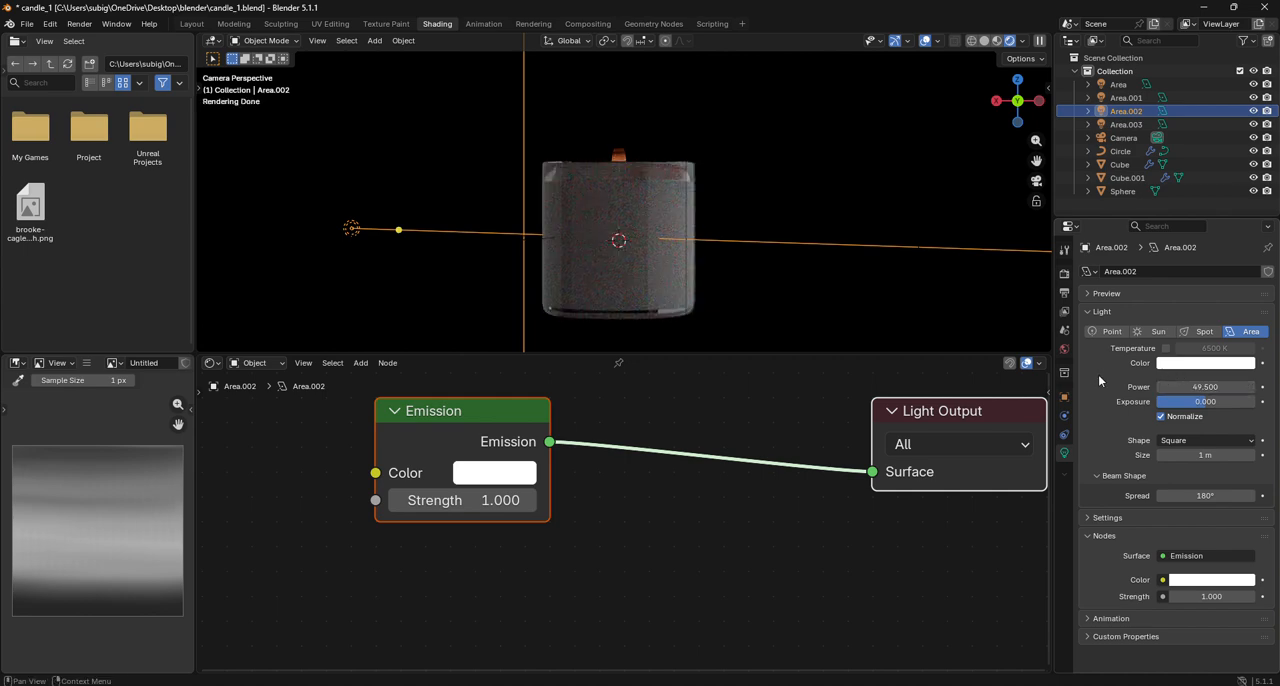
- Examine the candle in rendered shading up close from the front and from above
left_click(773, 383)
left_click(799, 284)
scroll(659, 161, "up", 5)
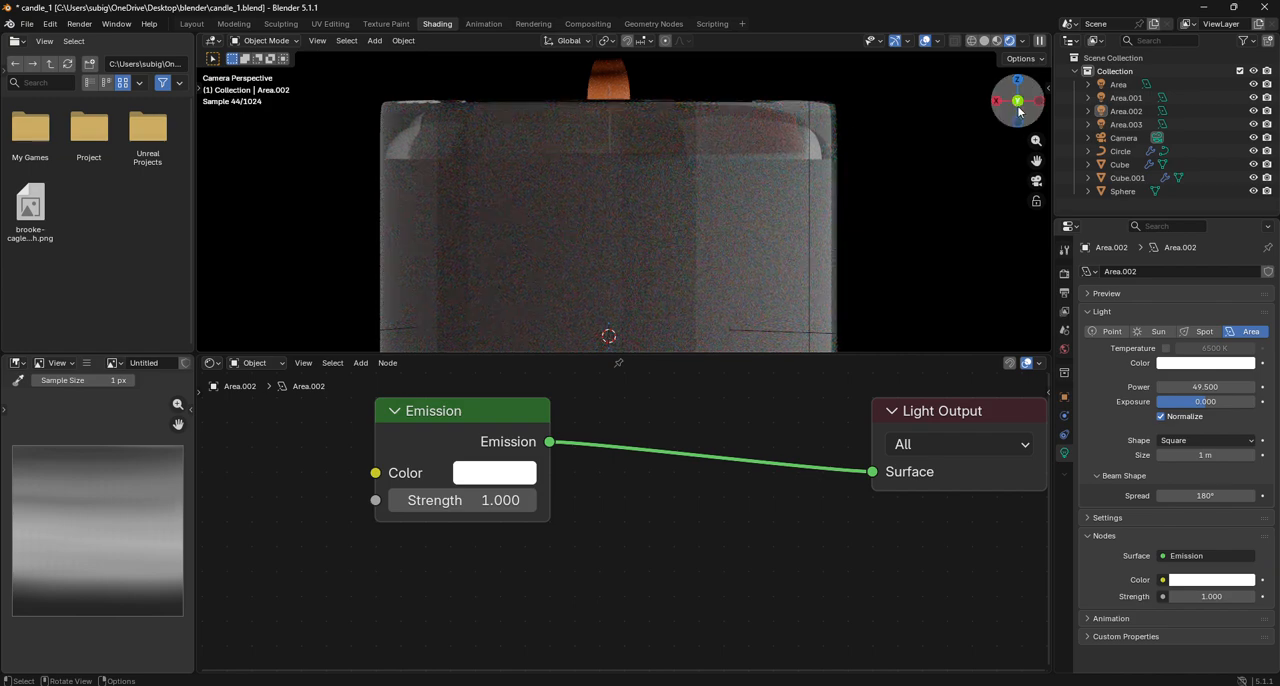
left_click_drag(1006, 113, 1256, 179)
scroll(797, 182, "up", 9)
scroll(846, 161, "down", 1)
left_click_drag(1005, 113, 1003, 140)
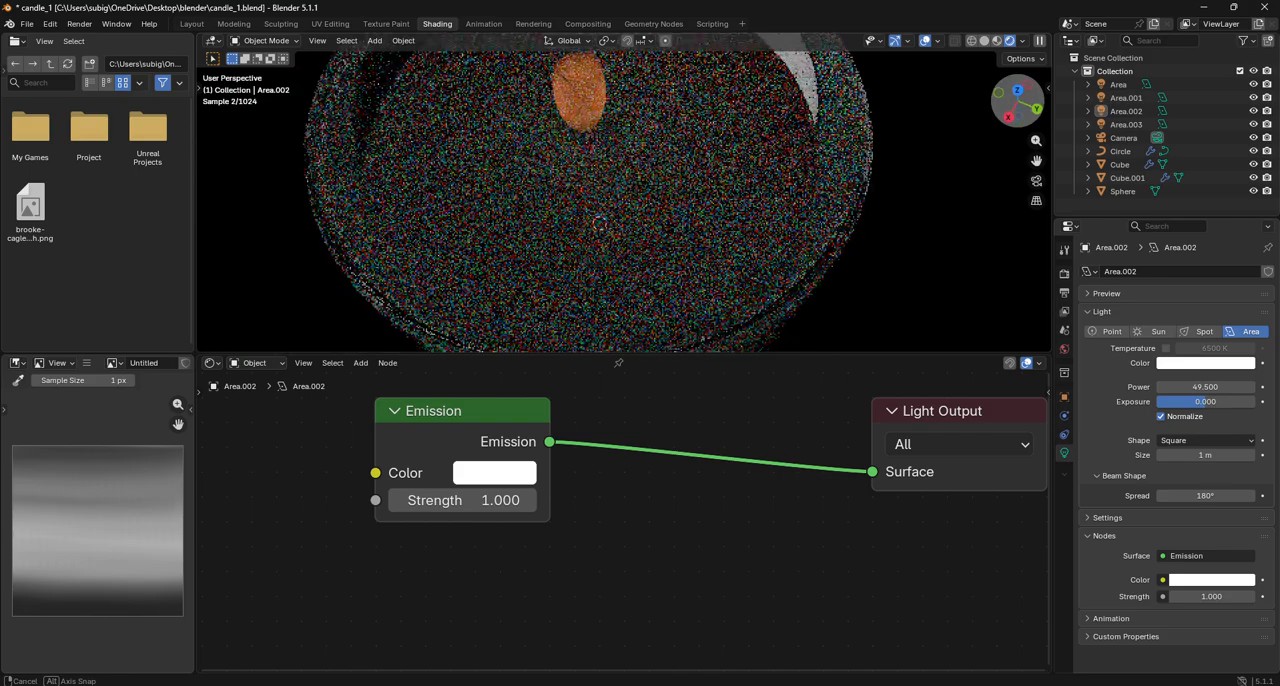
- Try to resize the selected geometry of the candle body Cube.001 in Edit Mode
left_click(690, 166)
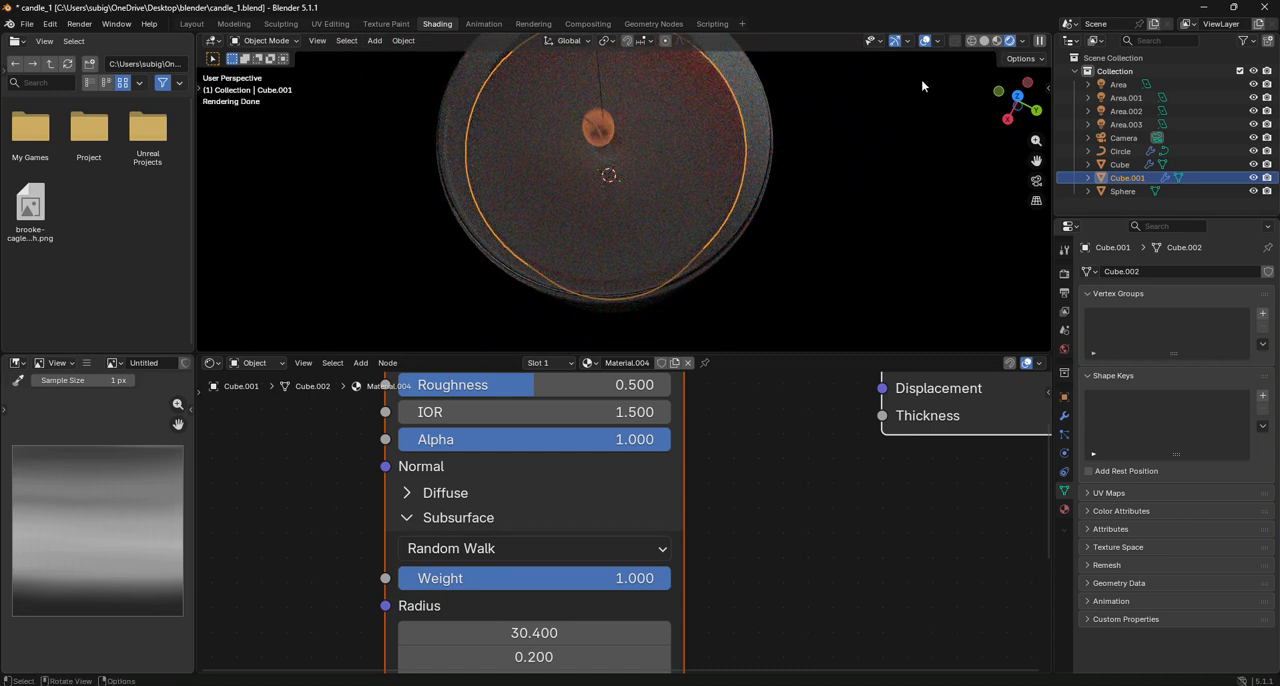
left_click(265, 40)
left_click(262, 62)
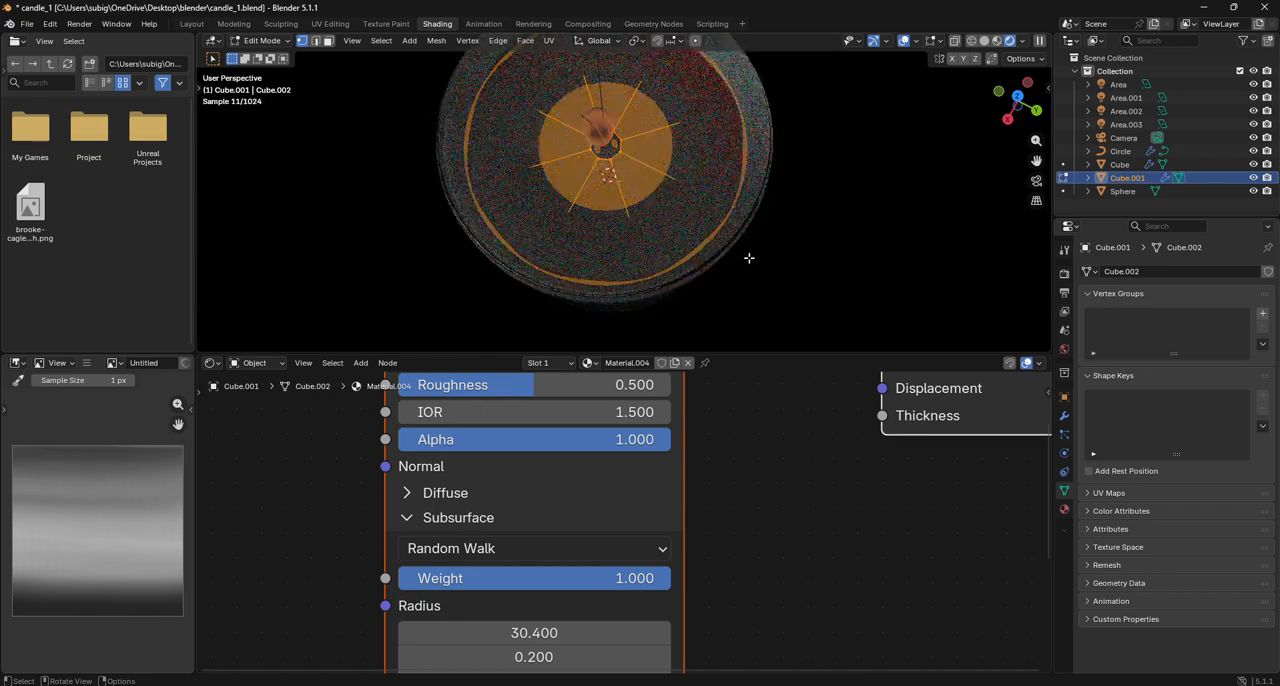
key("s")
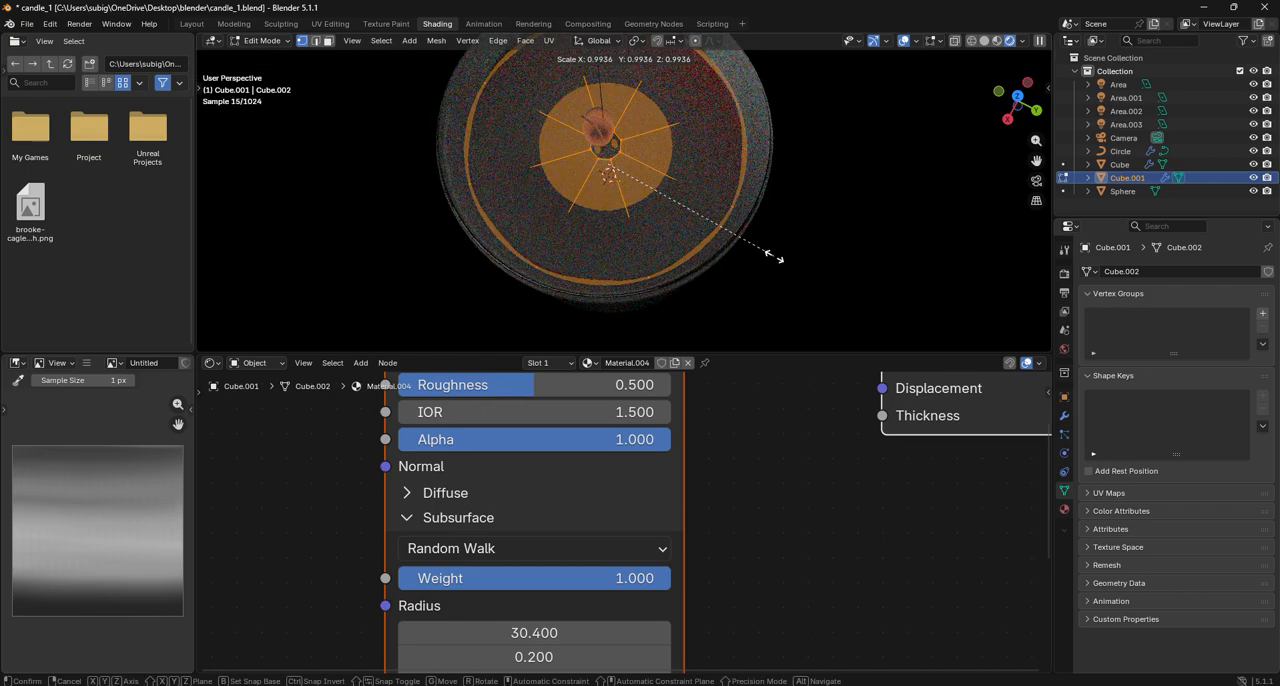
left_click(775, 257)
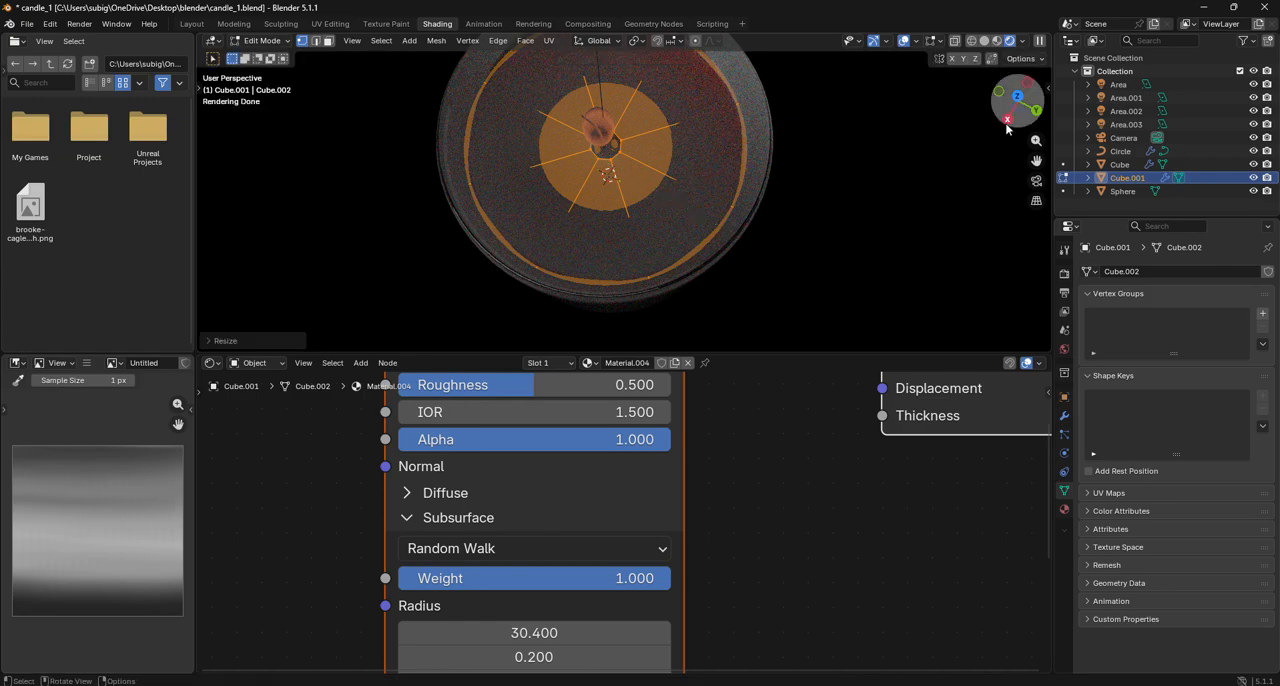
left_click_drag(996, 122, 1004, 126)
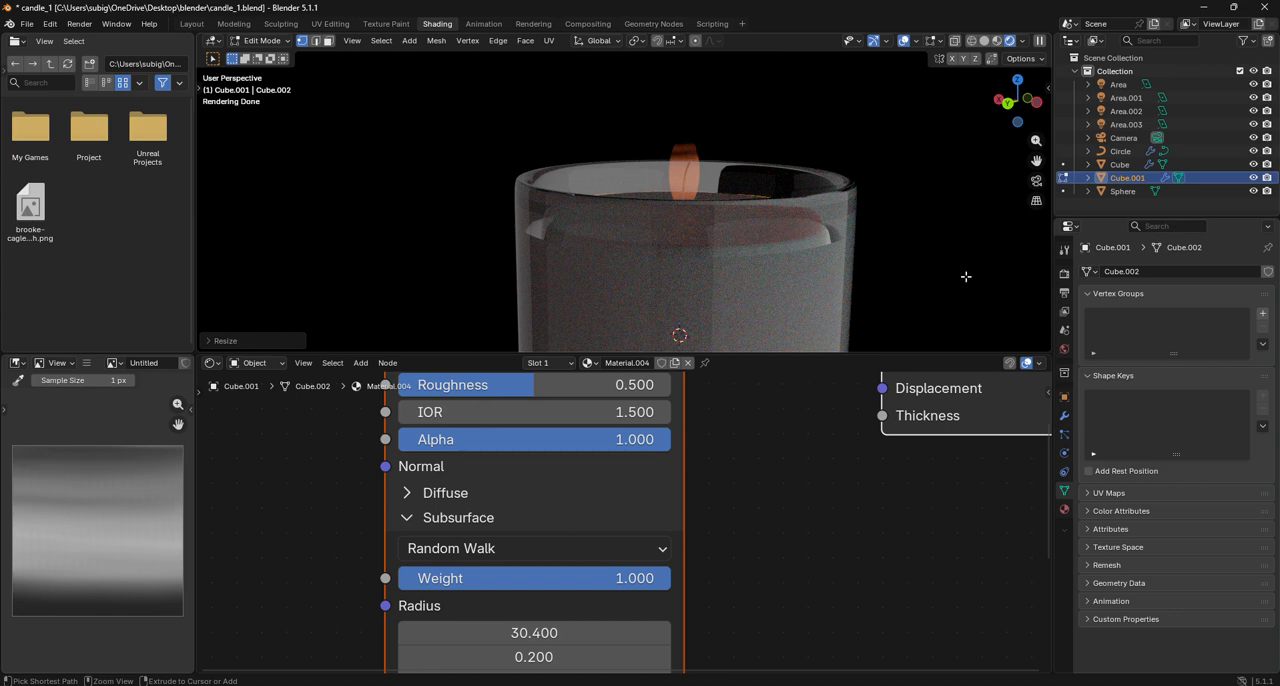
key("ctrl+z")
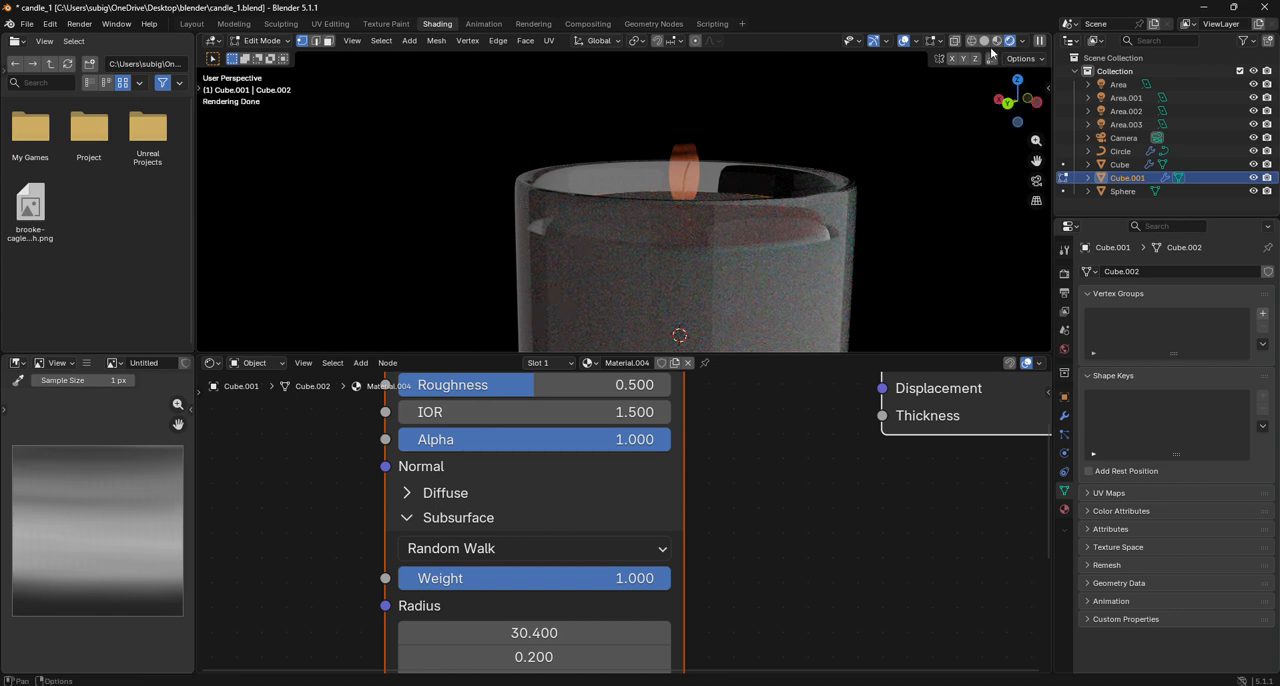
- Inspect the candle body's whole mesh from above in Edit Mode with see-through display, and return to Object Mode
left_click(986, 41)
mouse_move(1014, 106)
left_mouse_down()
mouse_move(1000, 160)
mouse_move(951, 146)
left_mouse_up()
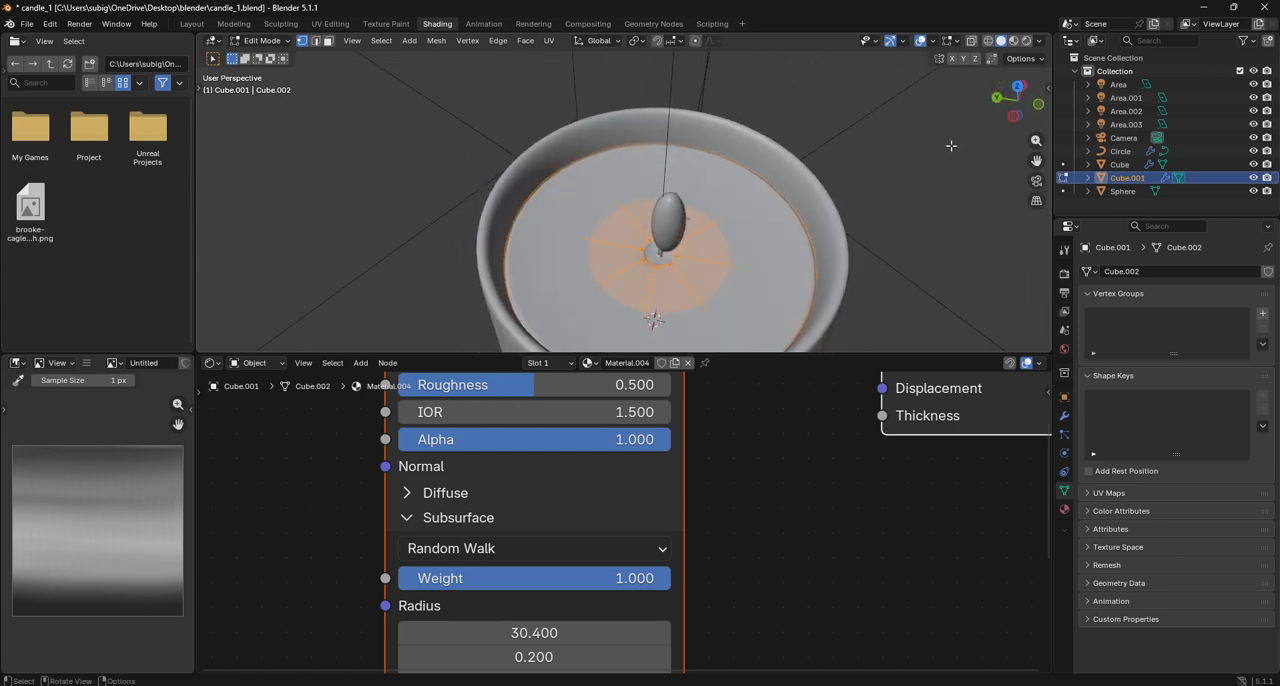
left_click(794, 250)
key("a")
key("alt+z")
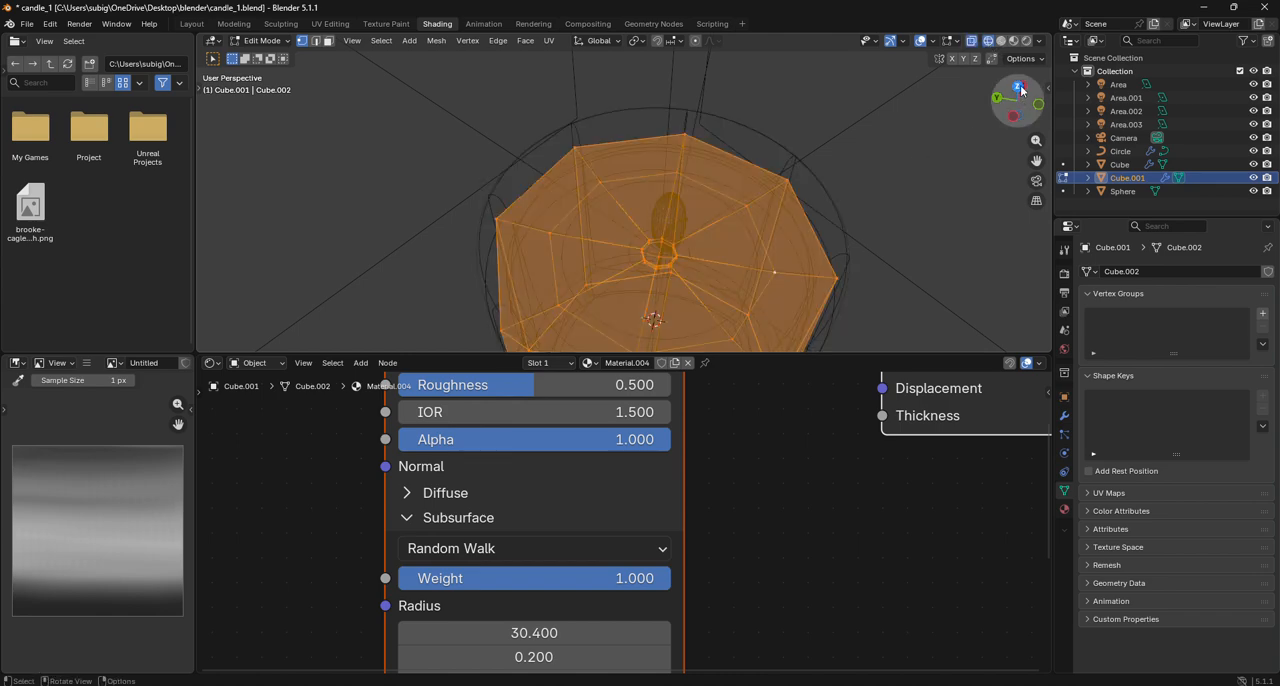
left_click(1020, 85)
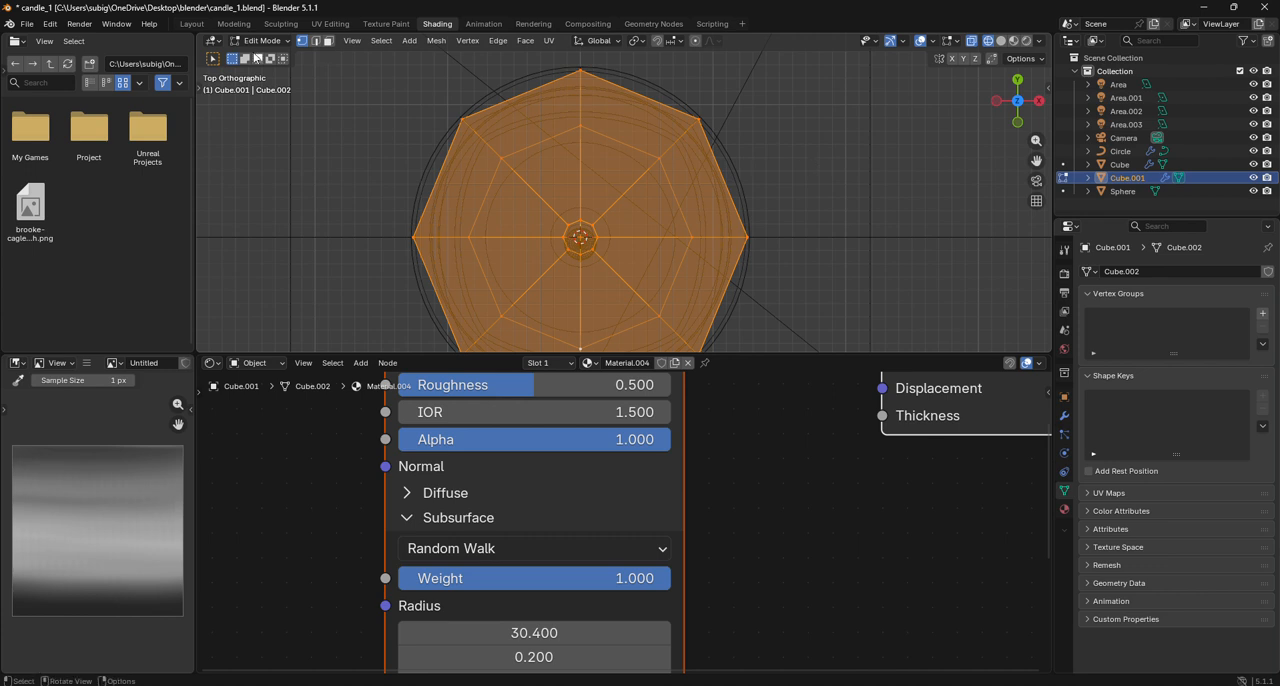
left_click(262, 41)
left_click(268, 56)
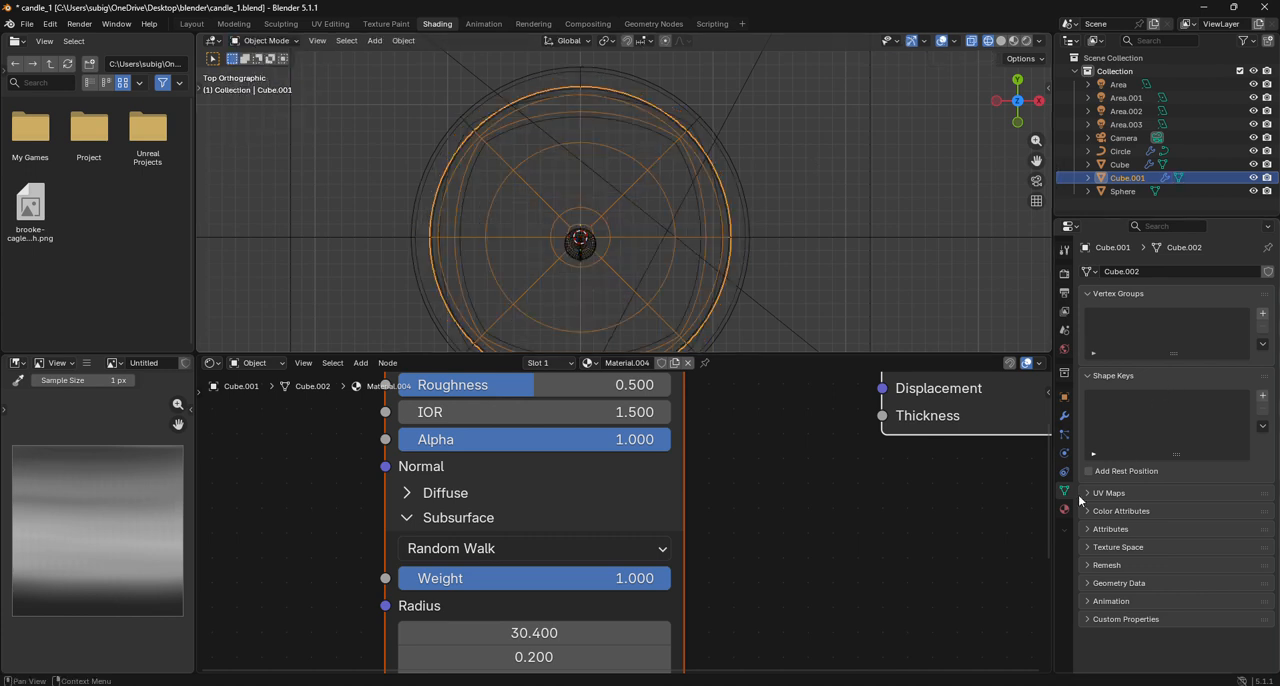
- Try to duplicate the candle body's Subdivision modifier
left_click(1064, 415)
left_click(1235, 293)
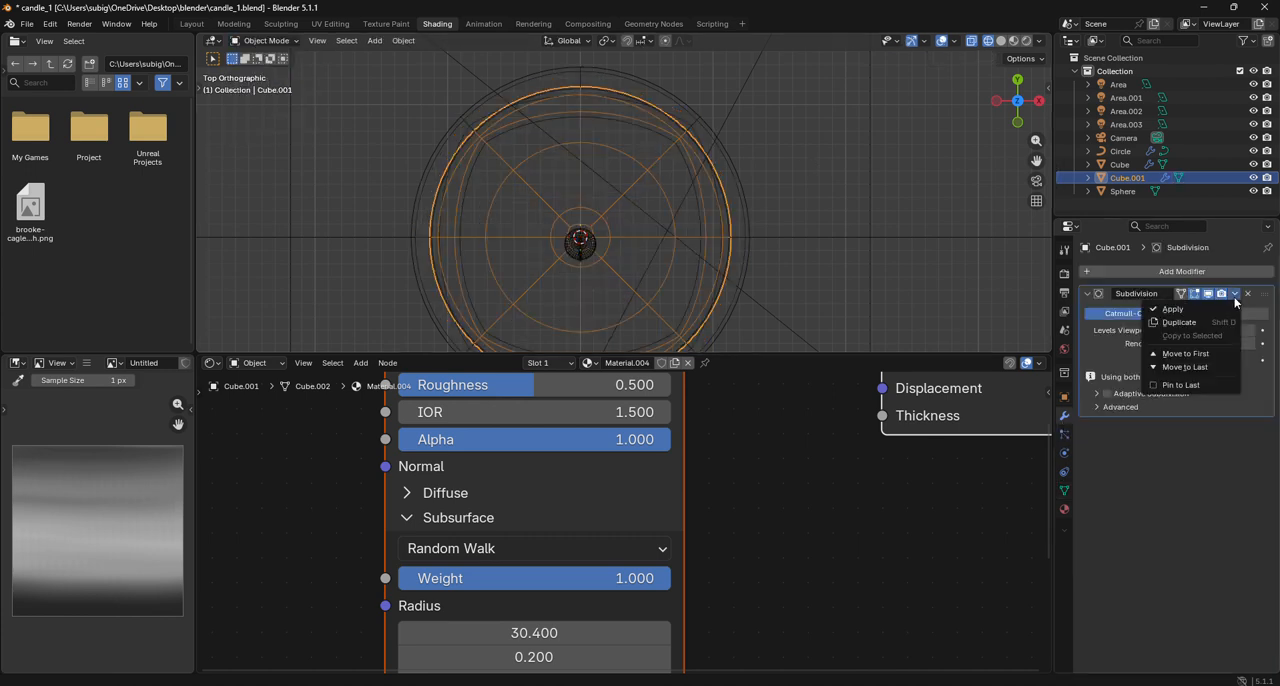
left_click(1197, 316)
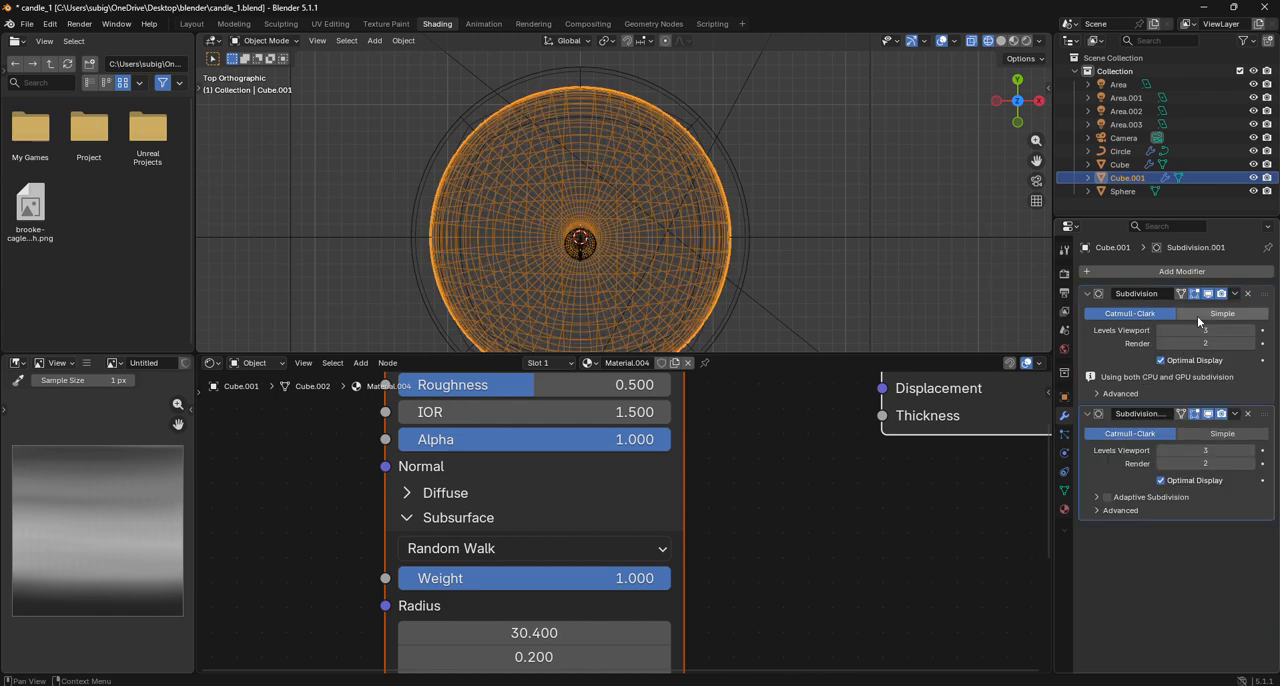
key("ctrl+z")
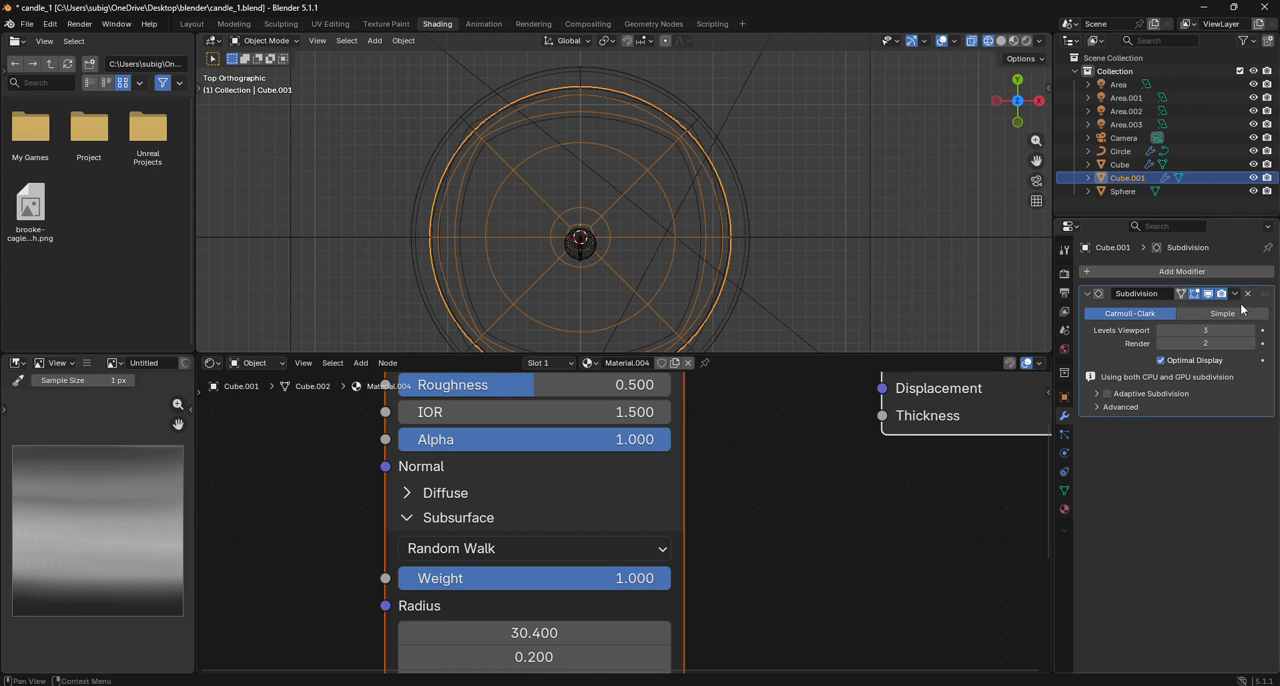
- Apply the Subdivision modifier on the candle body Cube.001 and show the viewport in solid shading
left_click(1235, 293)
left_click(1221, 305)
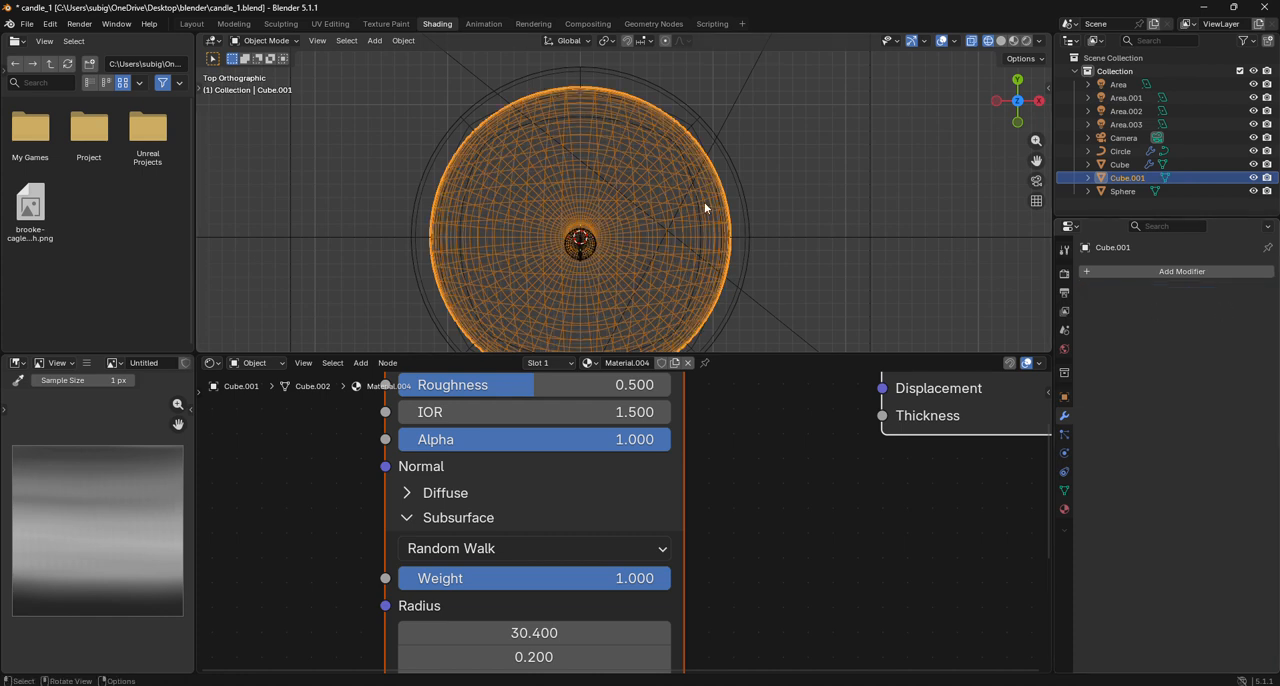
left_click(1001, 40)
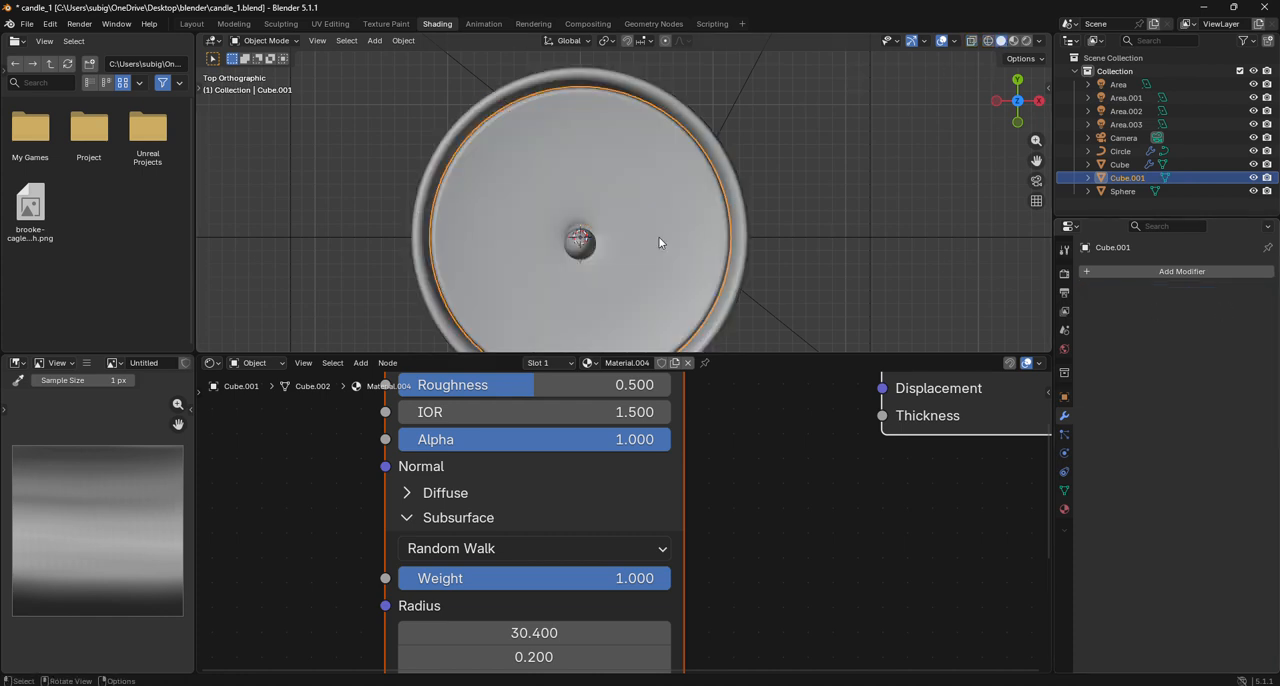
- Add a Boolean modifier set to Difference to the candle body, using the glass container Cube as its object
left_click(837, 237)
left_click(677, 259)
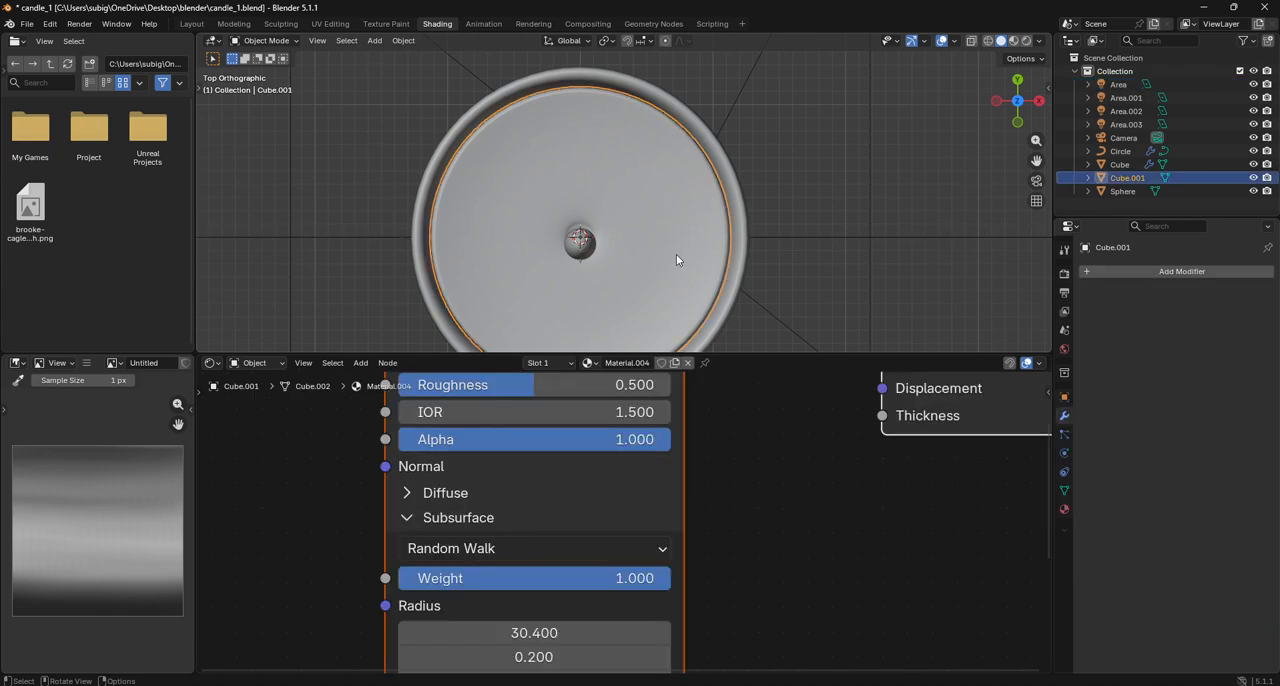
left_click(1142, 270)
key("space")
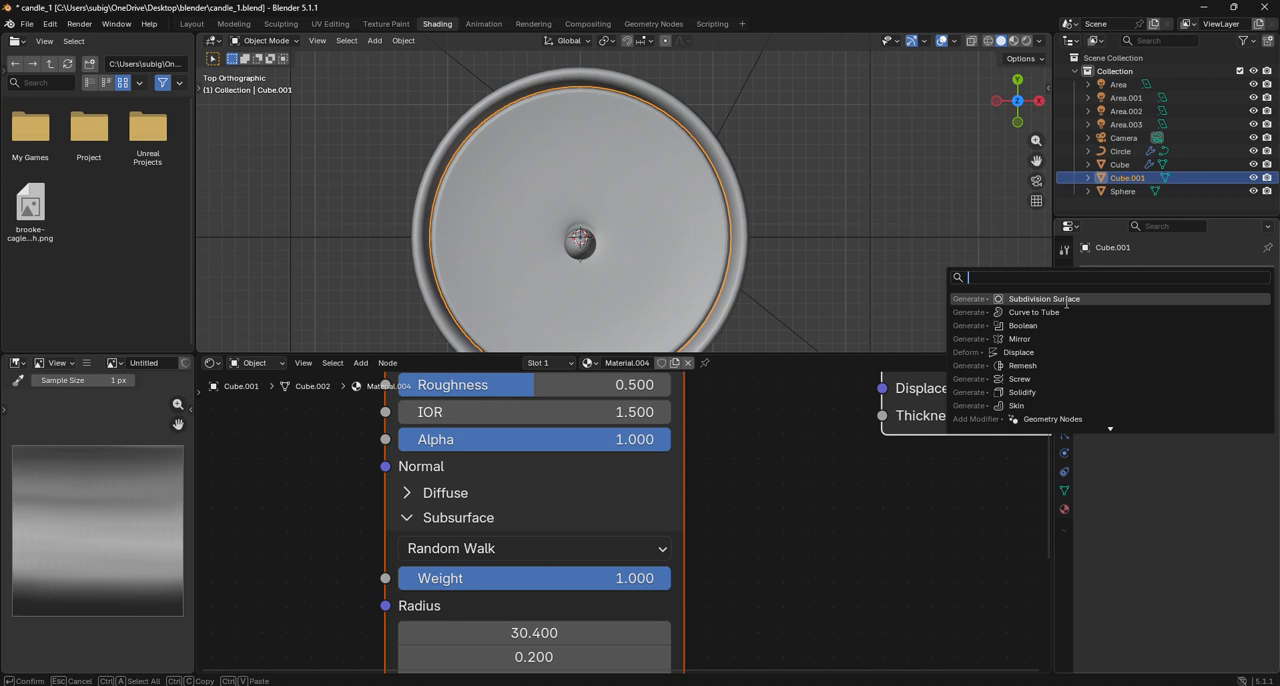
left_click(1062, 330)
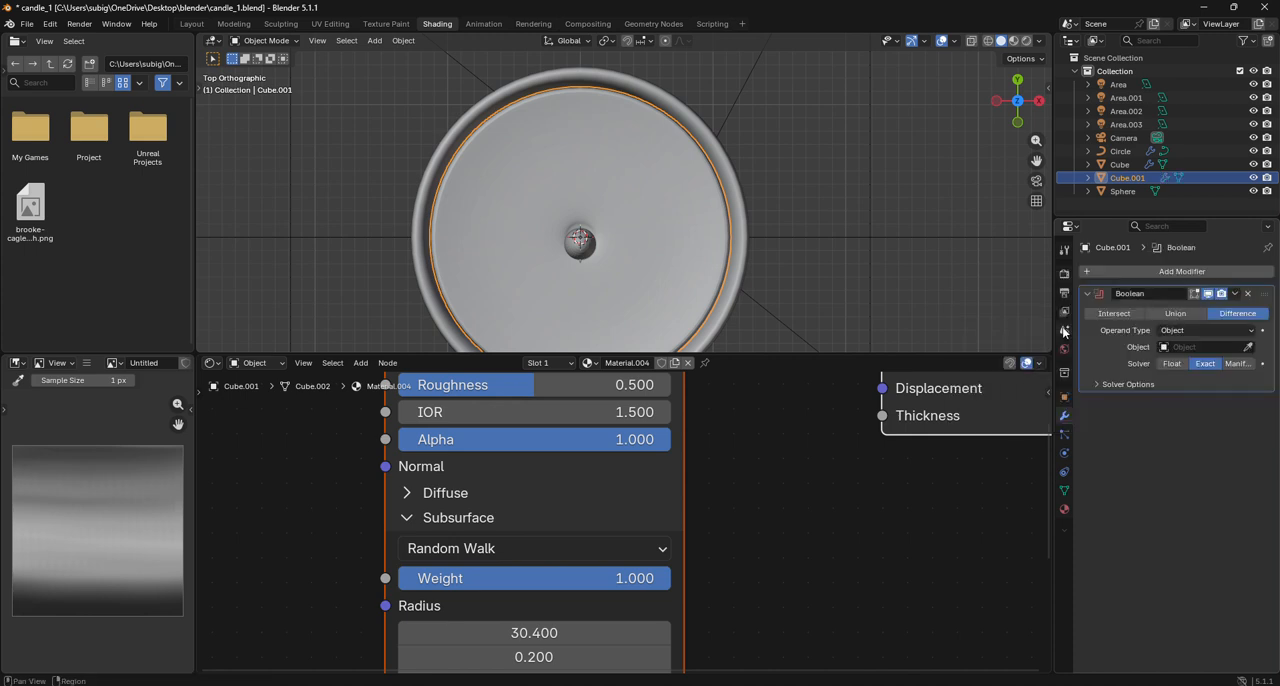
left_click(1248, 347)
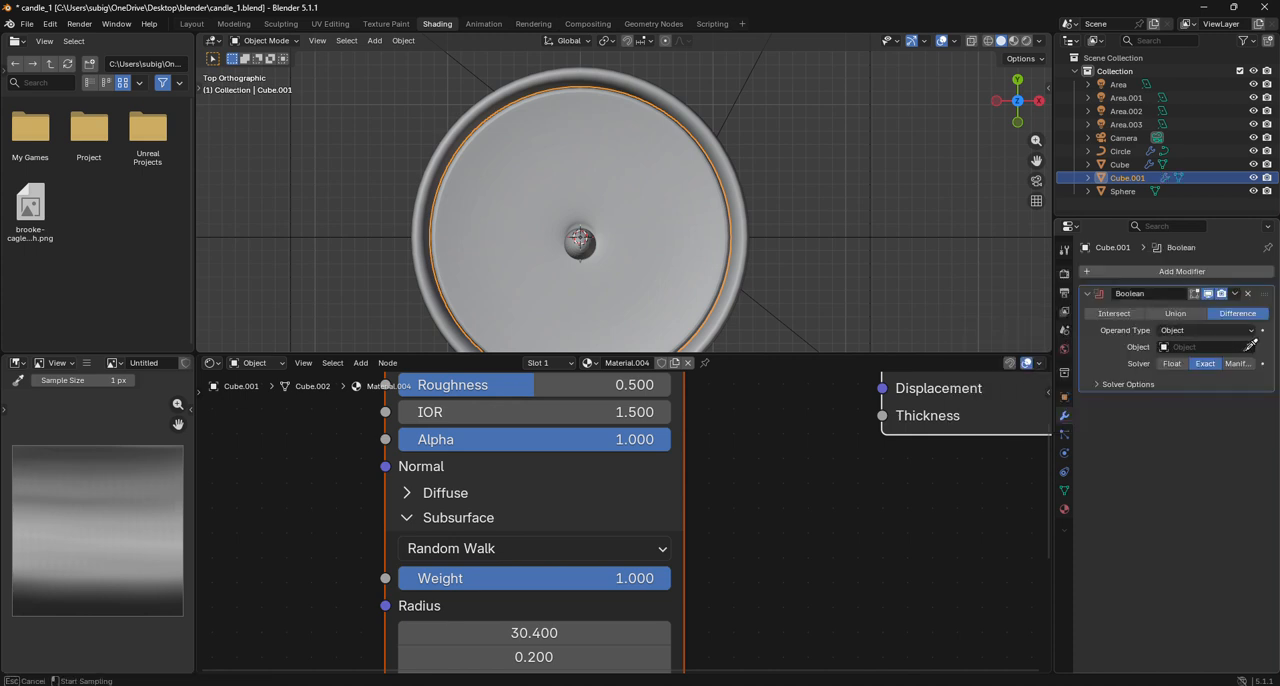
left_click(746, 272)
mouse_move(1018, 107)
left_mouse_down()
mouse_move(1006, 50)
mouse_move(965, 2)
mouse_move(1012, 107)
left_mouse_up()
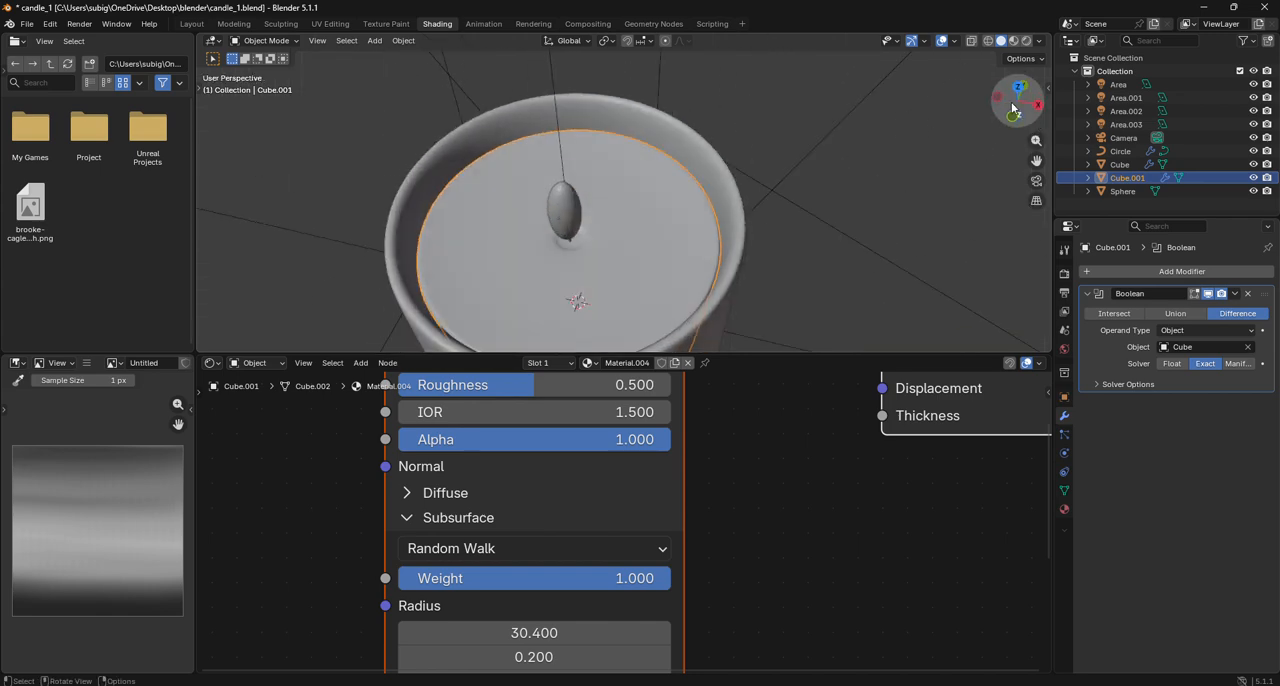
left_click(1015, 88)
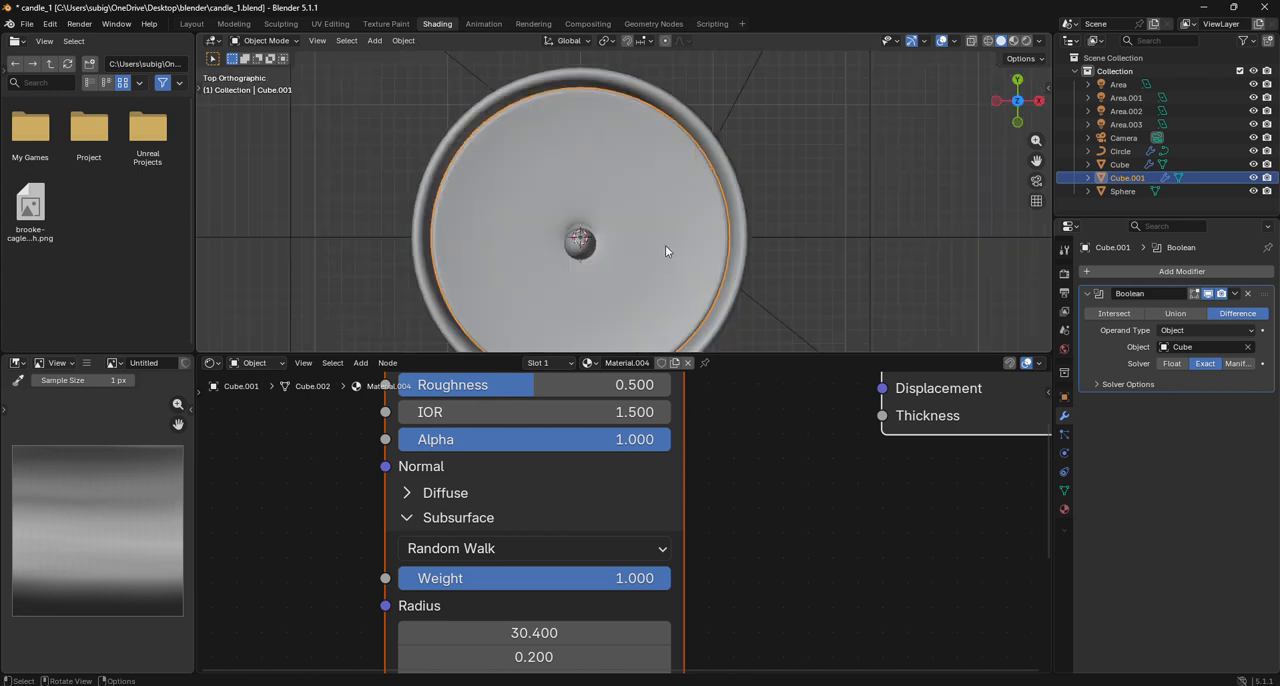
- In the Layout workspace, scale the candle body's whole mesh by 1.013 in Edit Mode and return to Object Mode
left_click(192, 23)
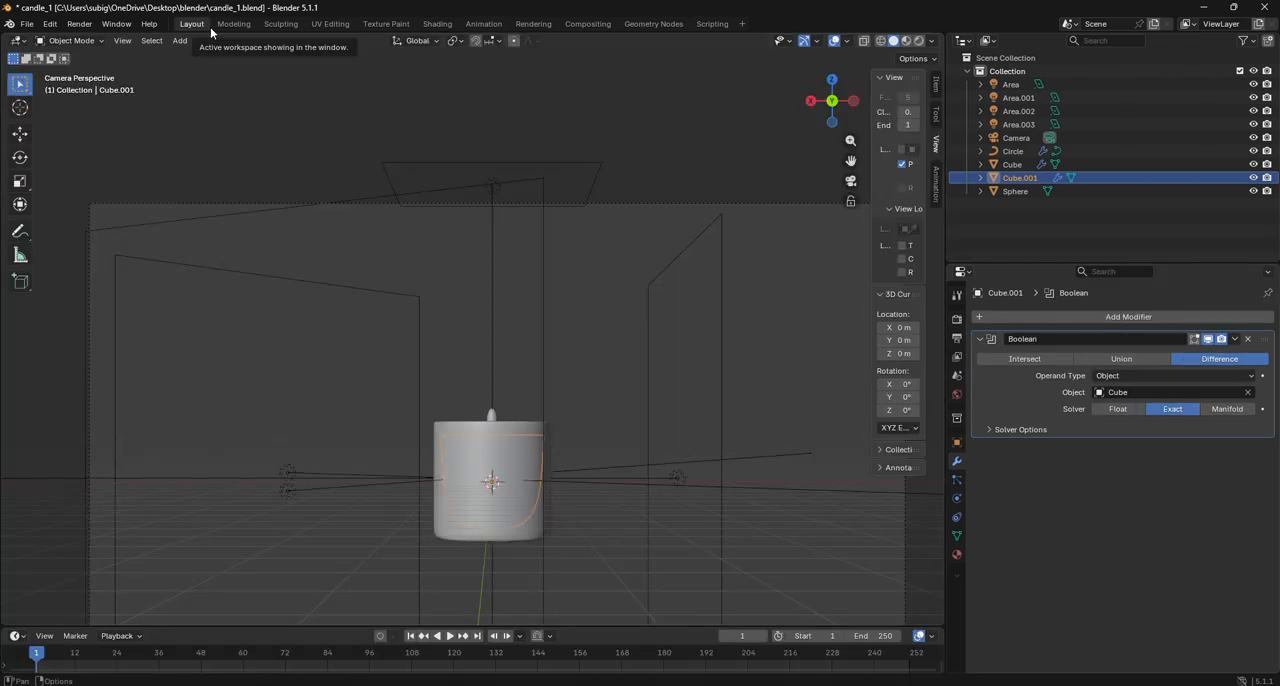
left_click(65, 40)
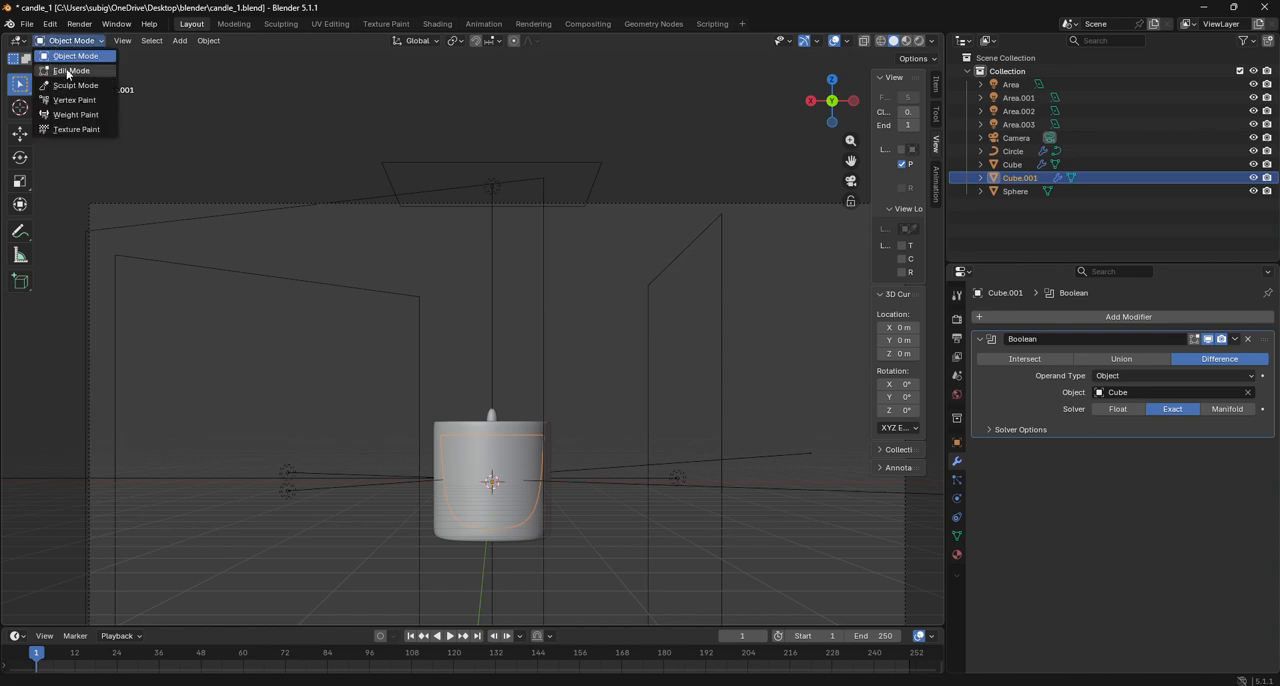
left_click(68, 72)
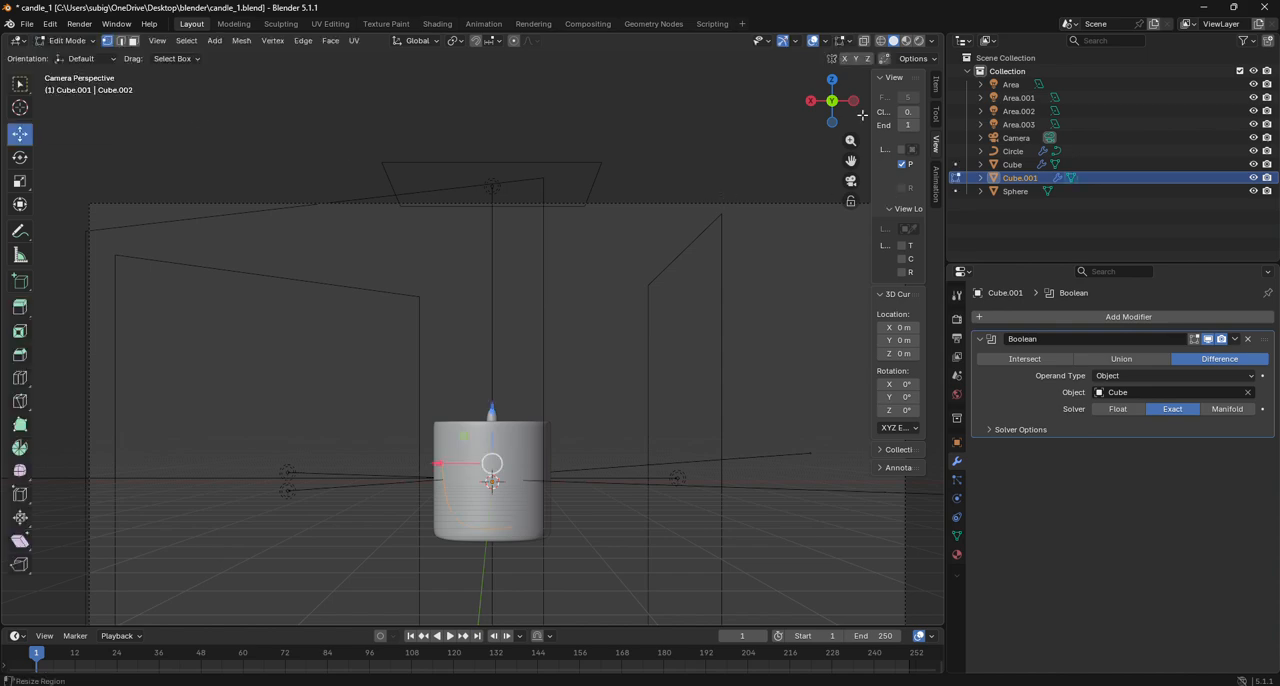
left_click_drag(830, 104, 839, 86)
left_click(837, 81)
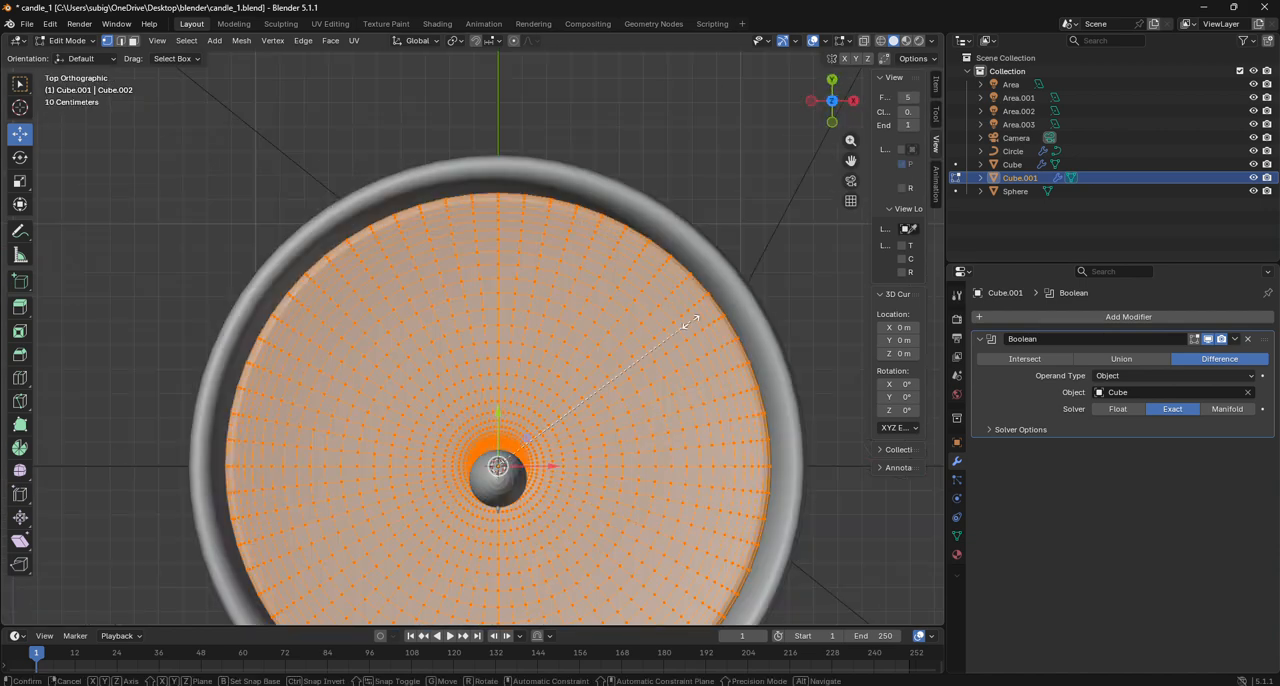
key("s")
left_click(695, 322)
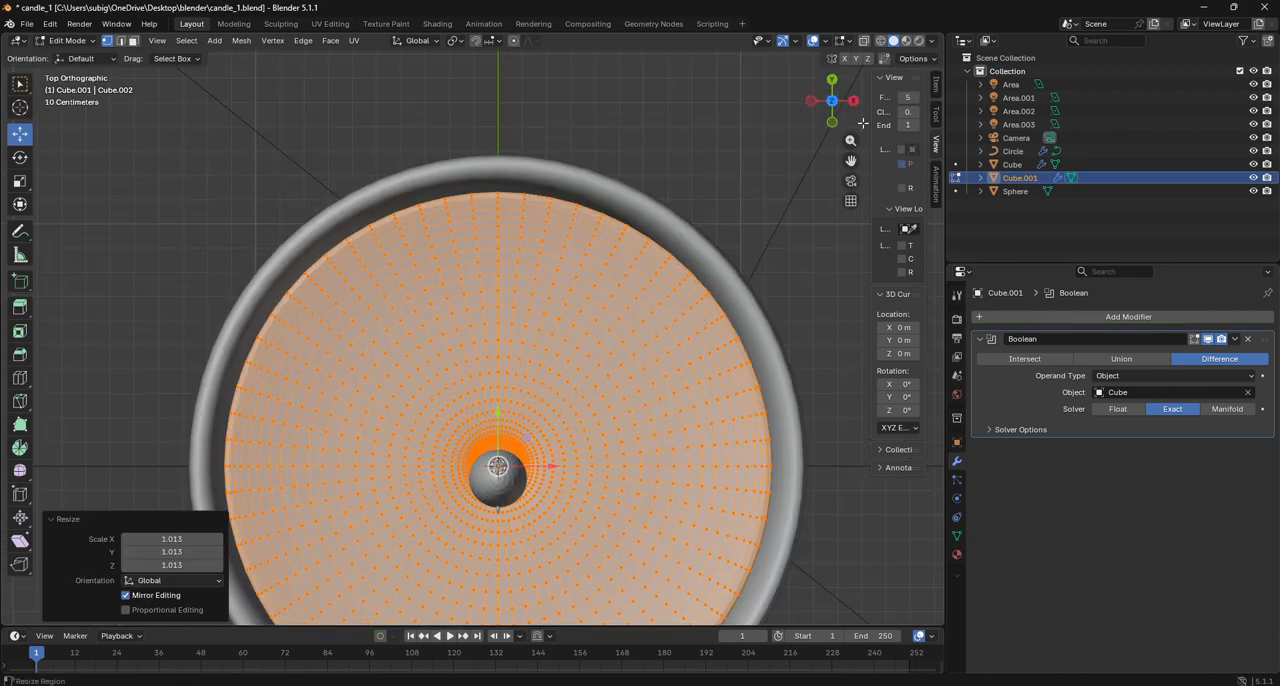
left_click_drag(832, 104, 854, 50)
scroll(768, 175, "down", 7)
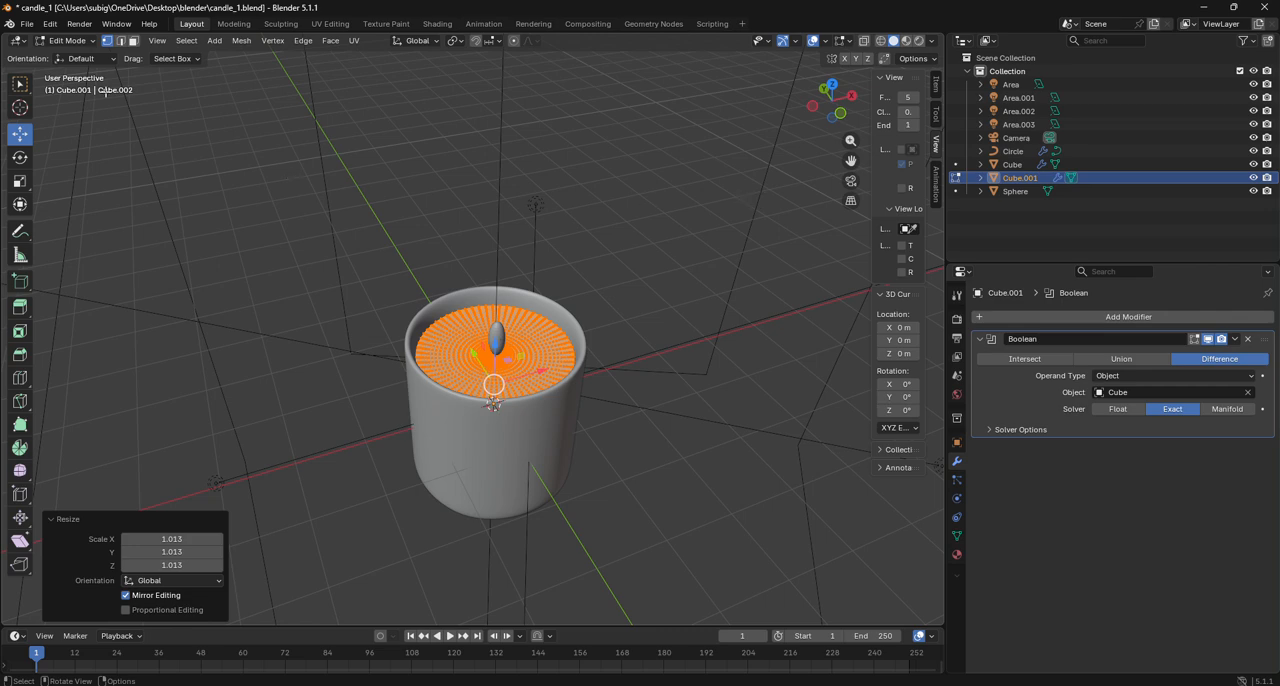
left_click(68, 41)
left_click(68, 56)
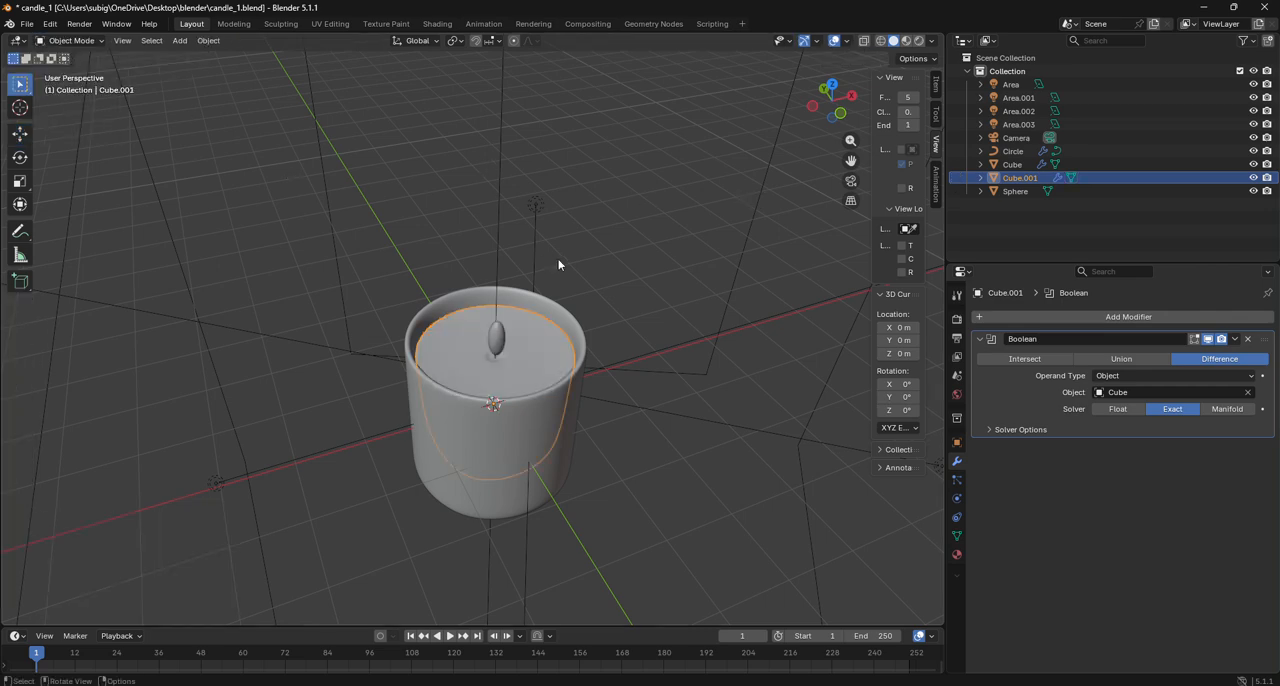
- Check the candle body from the front and undo its scaling and Boolean modifier
left_click(841, 114)
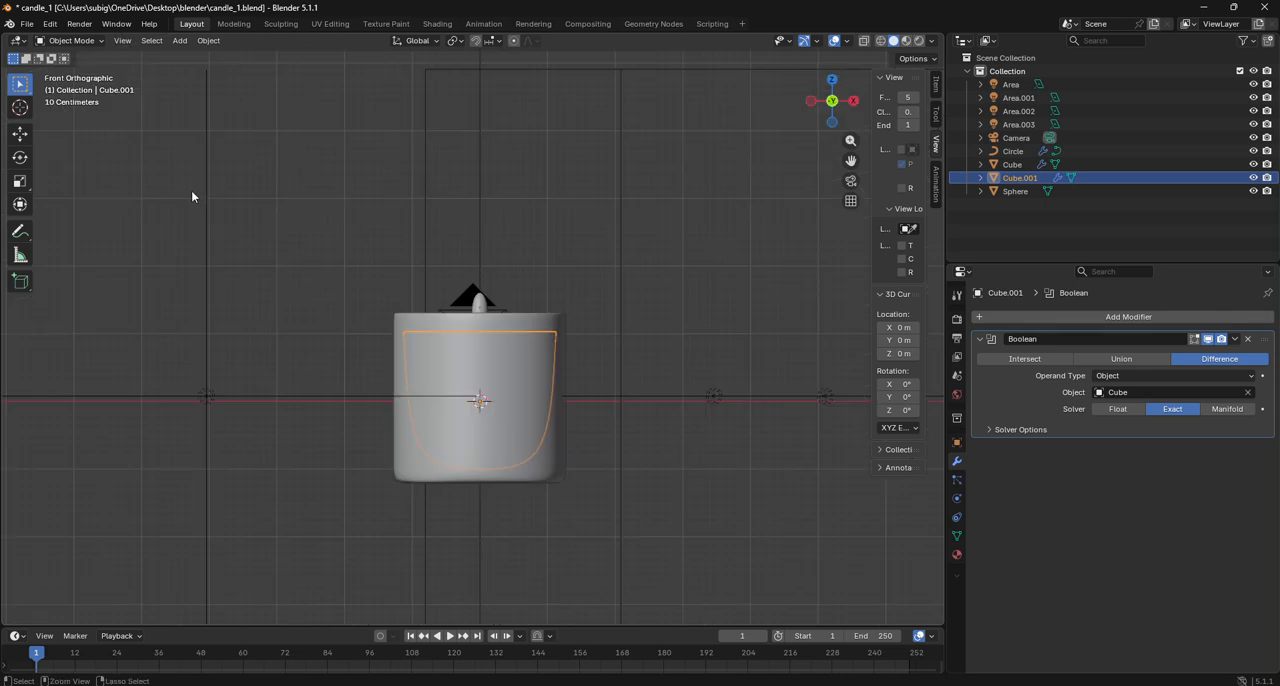
key("Tab")
key("Tab")
key("ctrl+z")
key("ctrl+z")
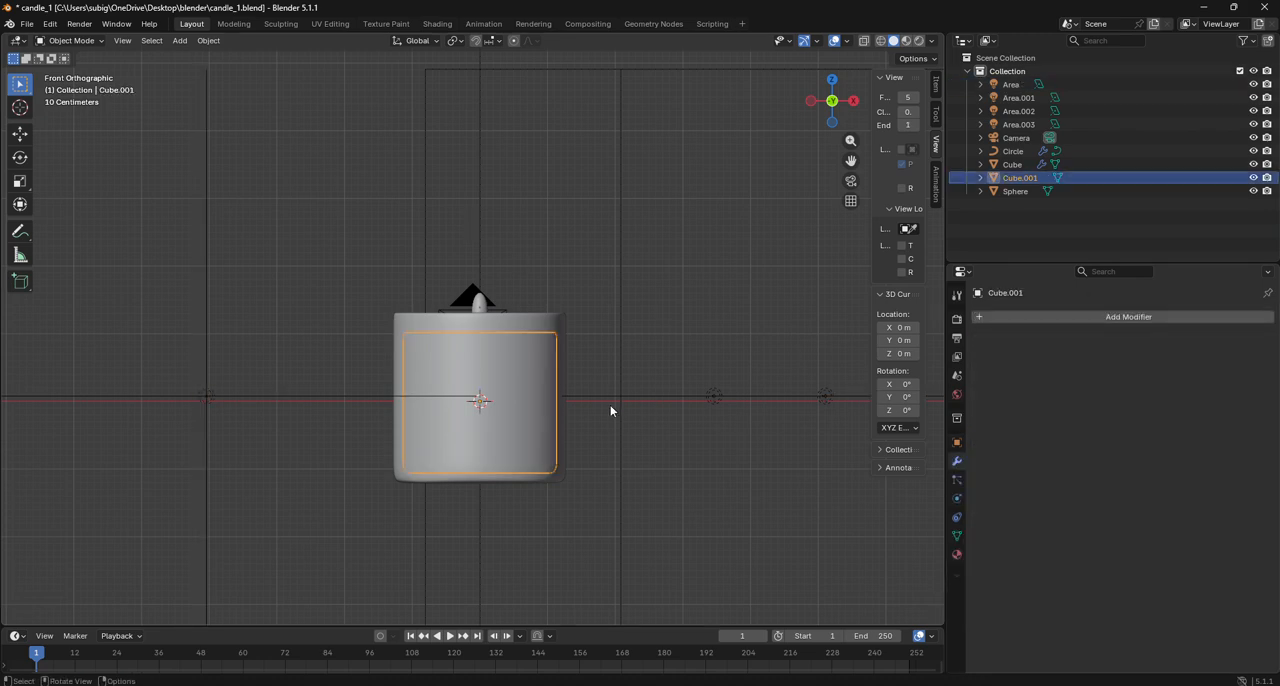
- Add a vertical loop cut with factor -1.000 to the glass container Cube in Edit Mode, and return to Object Mode
left_click(842, 482)
left_click(490, 426)
left_click(490, 426)
left_click(562, 459)
left_click(70, 40)
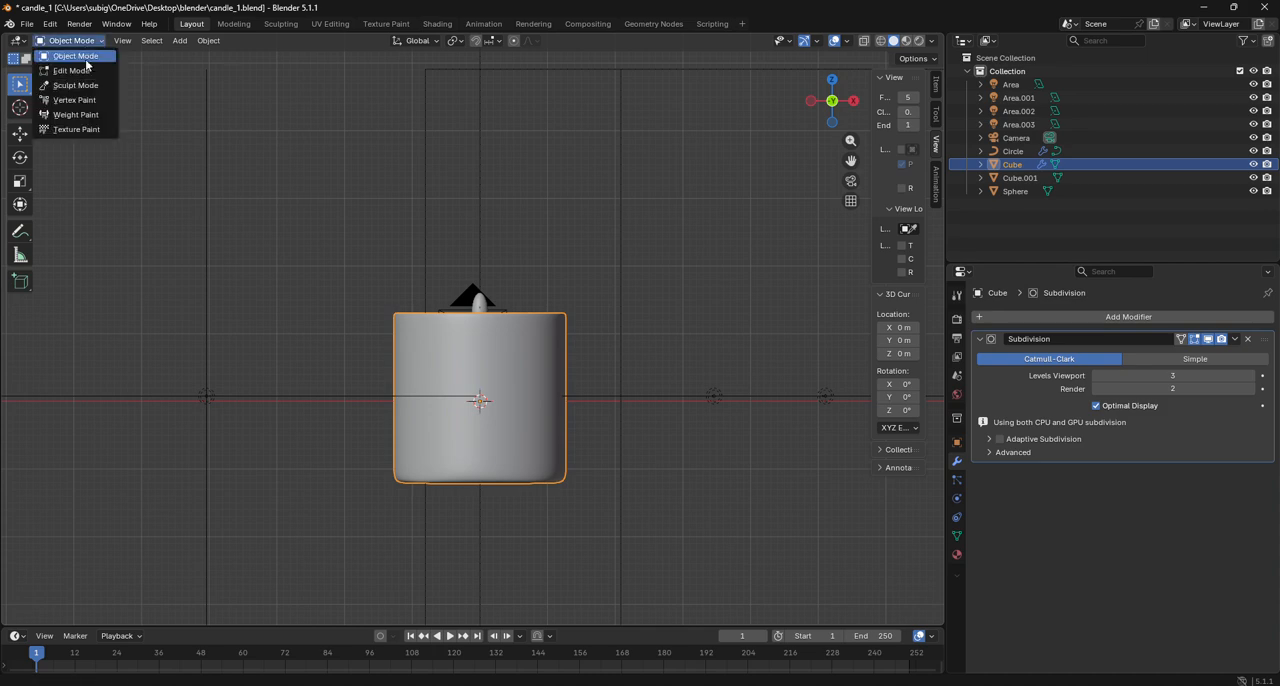
left_click(88, 71)
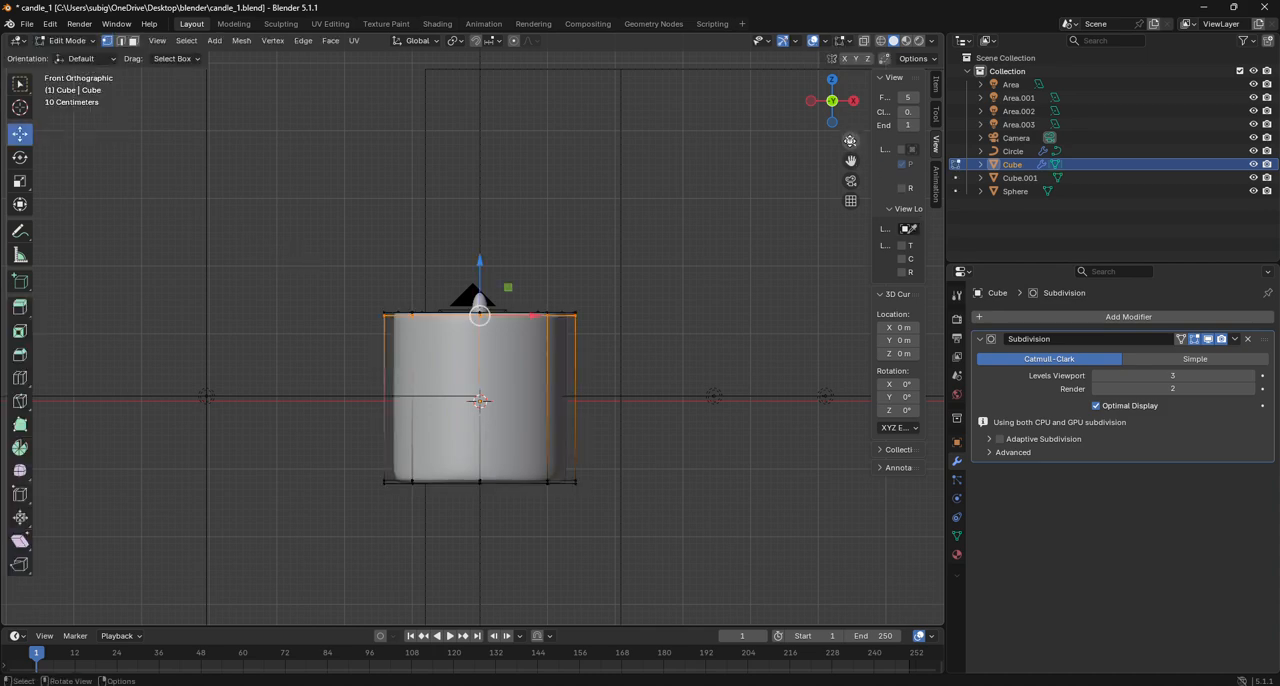
left_click_drag(832, 104, 585, 228)
left_click(19, 377)
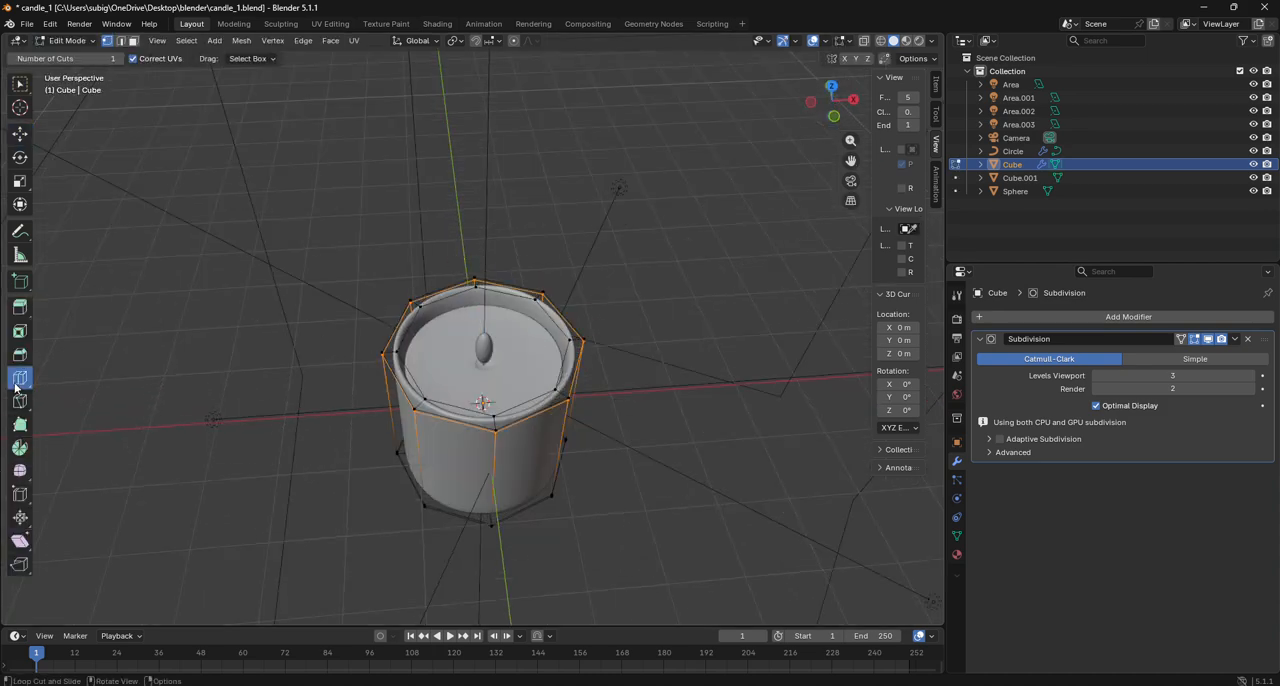
left_click_drag(465, 390, 463, 383)
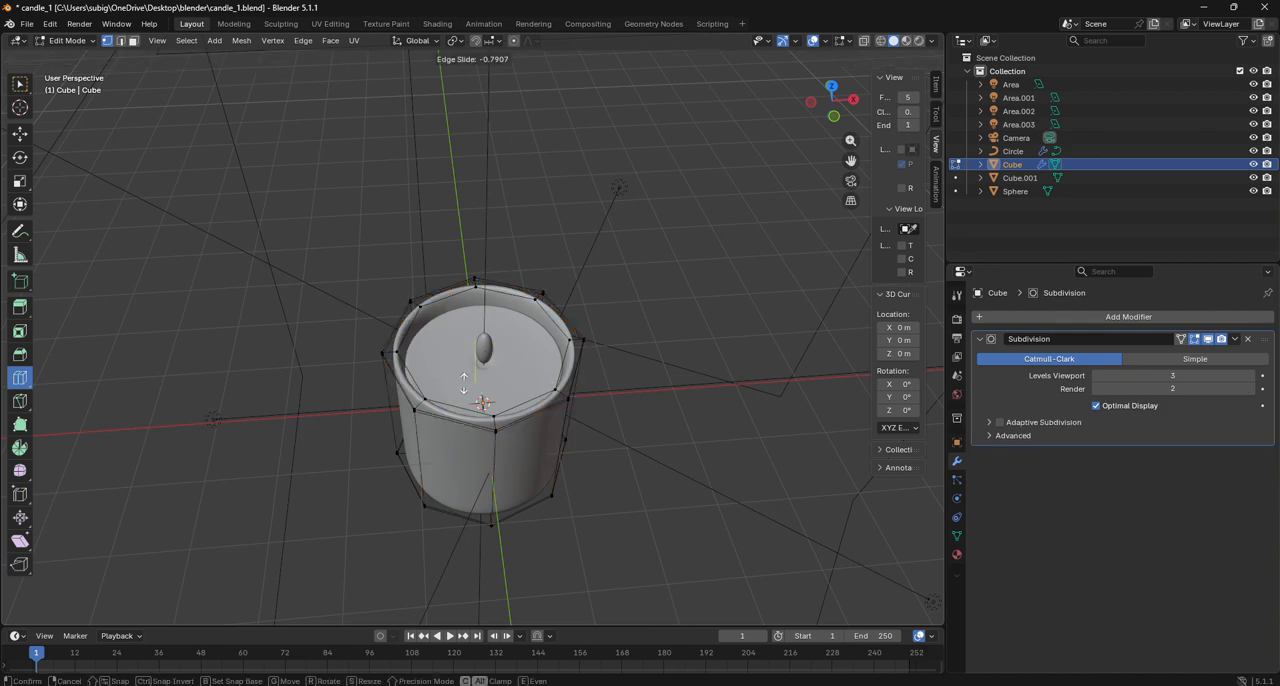
left_click_drag(477, 532, 477, 528)
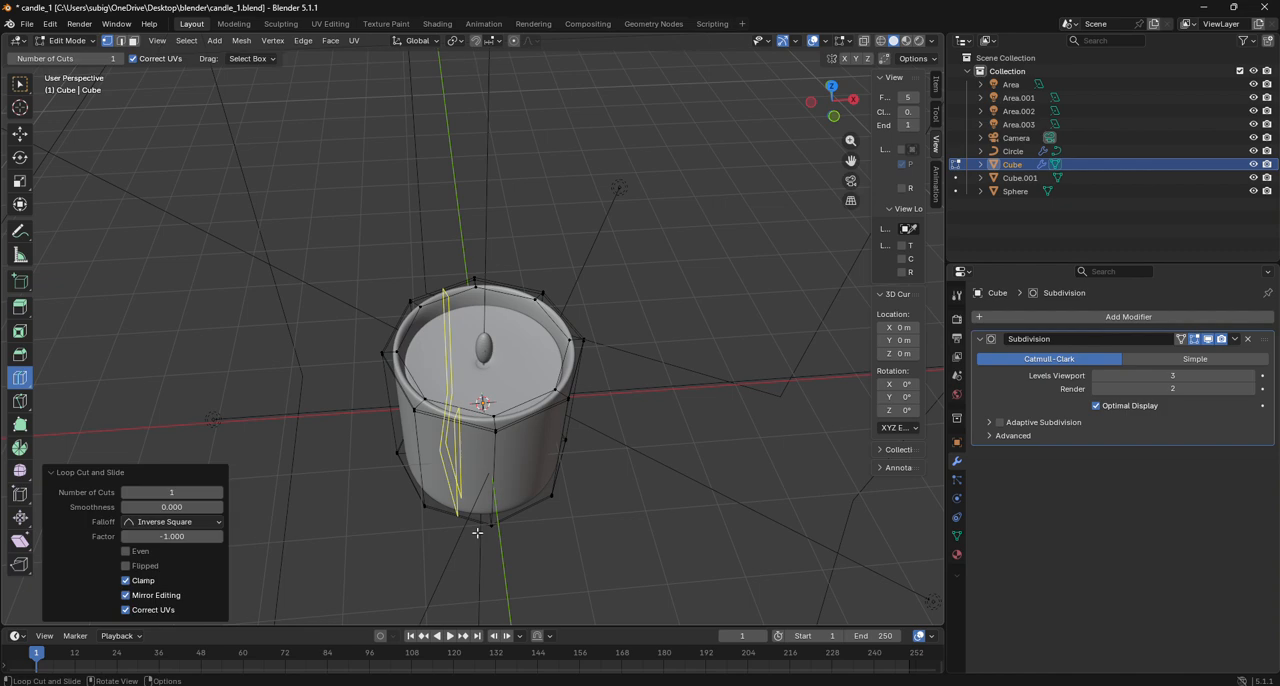
left_click(67, 40)
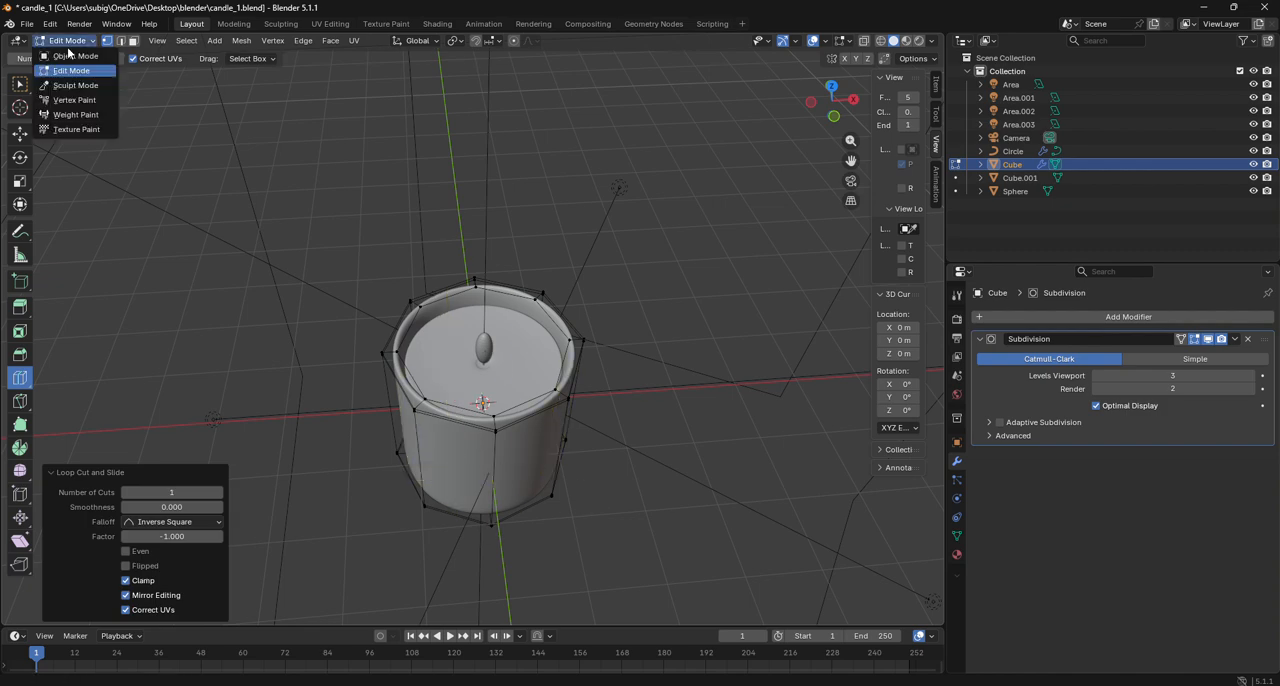
left_click(66, 46)
- Show the scene in rendered shading through the camera, with the whole candle centred in view
left_click(918, 41)
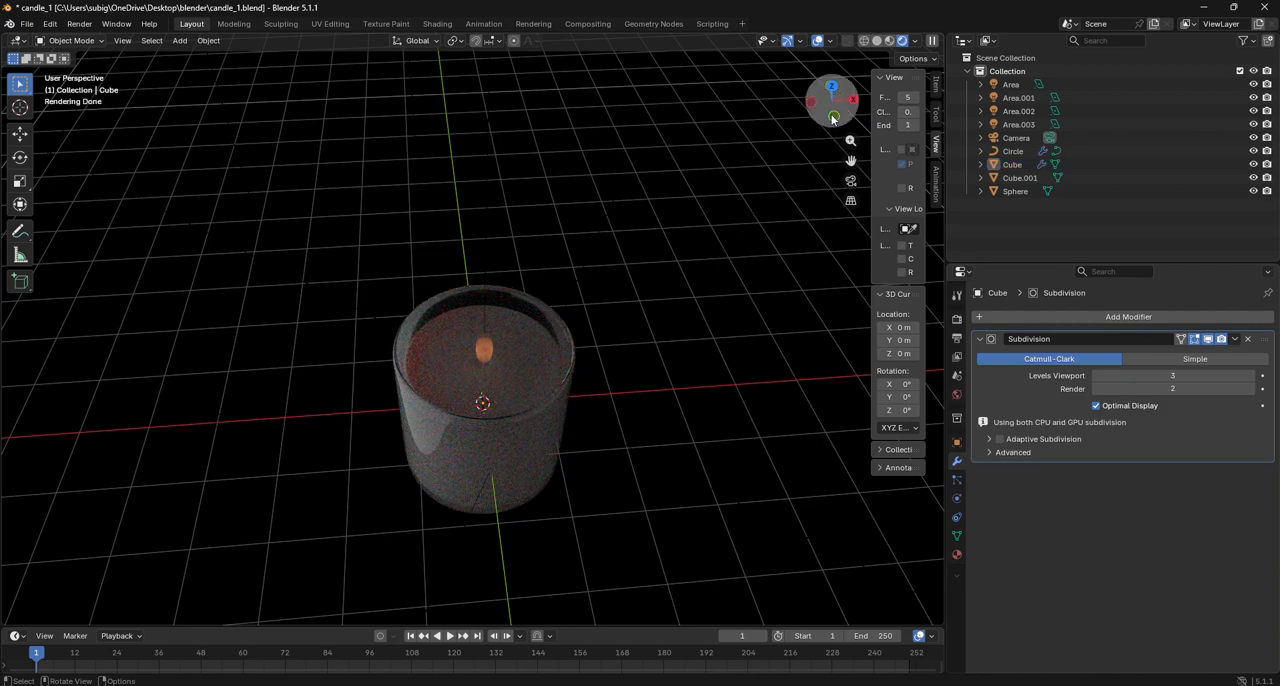
left_click_drag(833, 116, 835, 57)
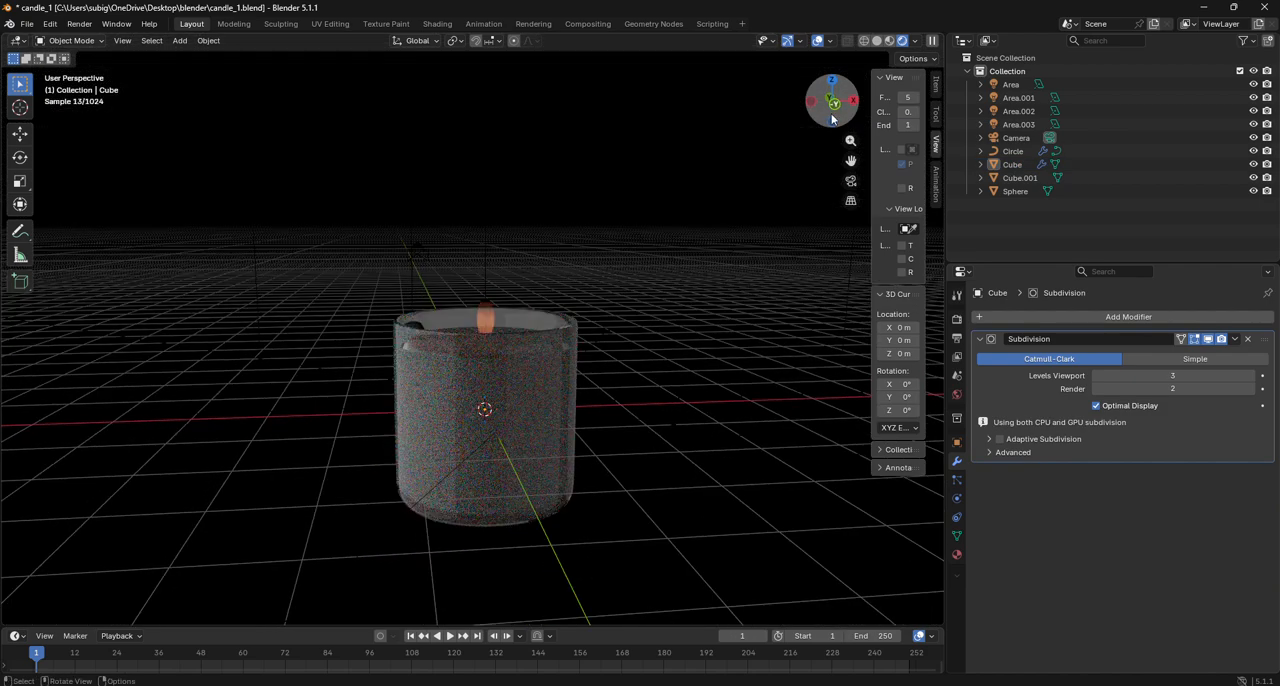
left_click(851, 180)
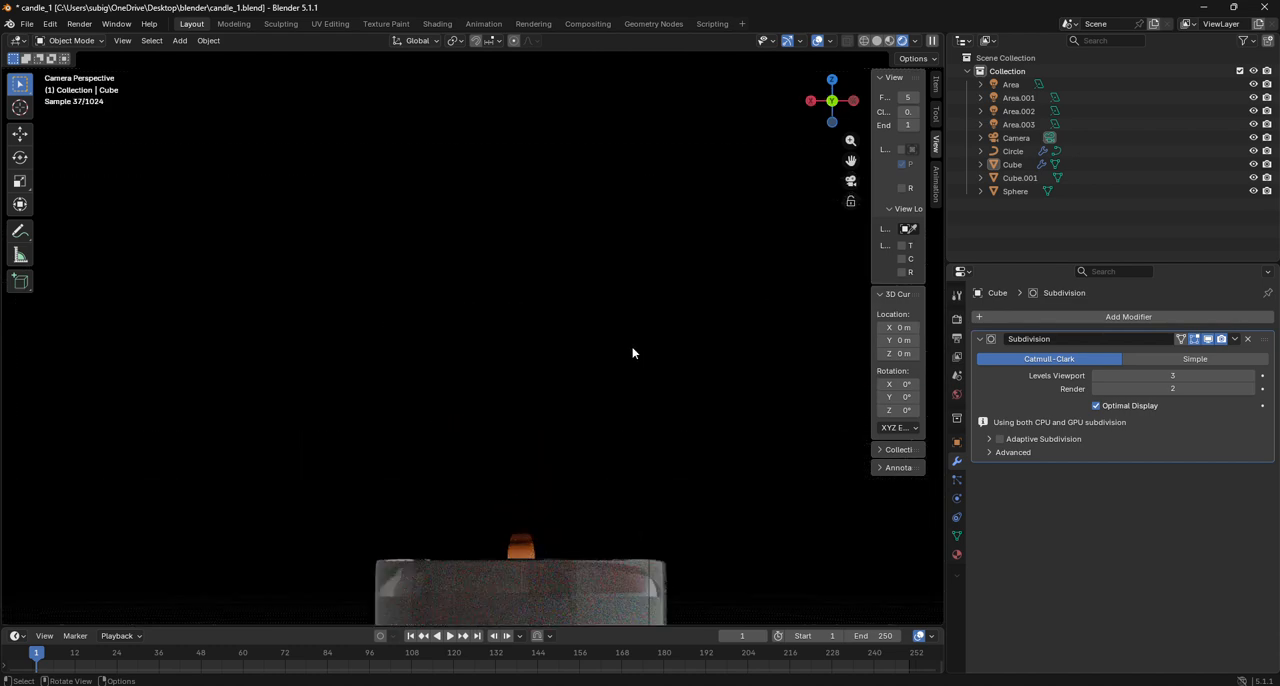
scroll(630, 359, "up", 3)
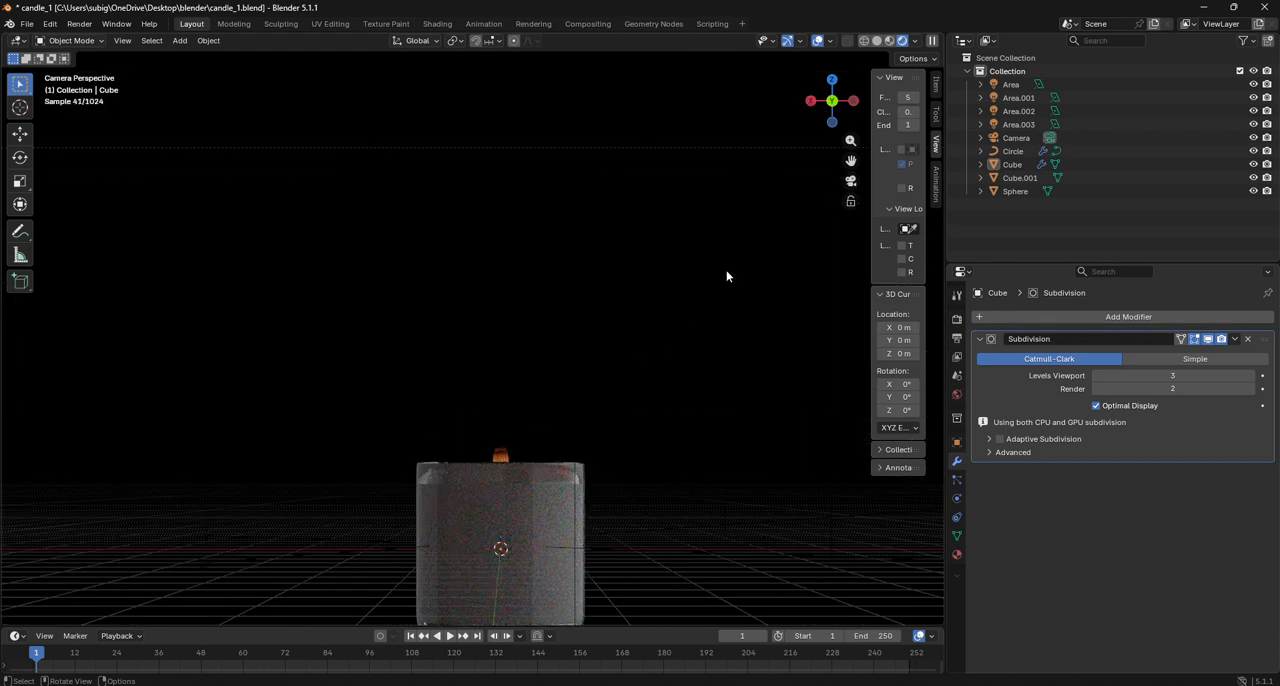
left_click_drag(851, 161, 837, 30)
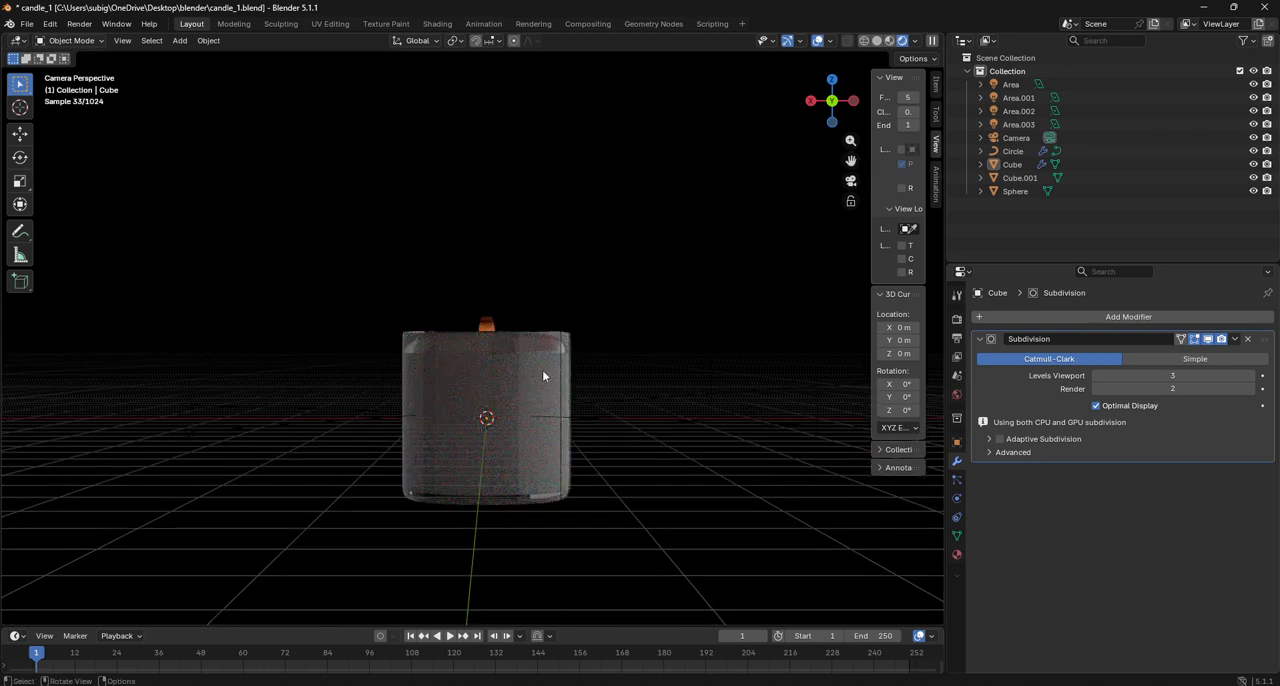
- Hide the candle body Cube.001 so the glass container can be judged alone
left_click(530, 377)
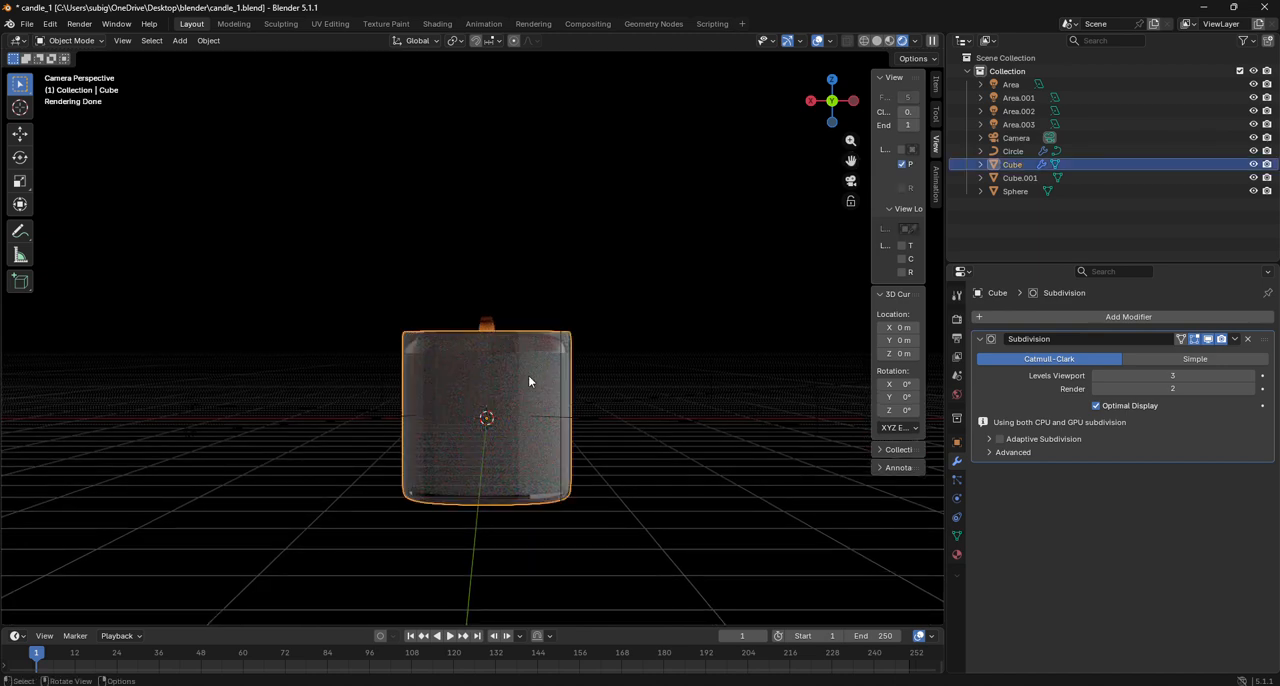
left_click(519, 440)
key("h")
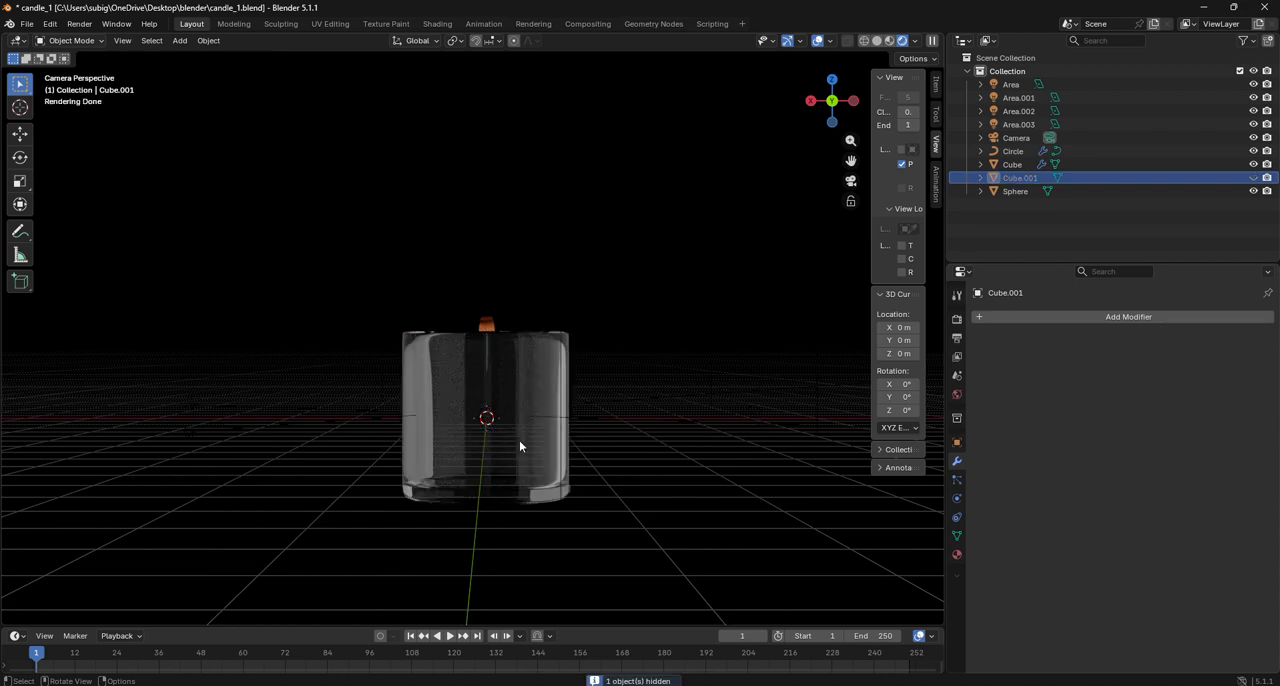
scroll(520, 440, "up", 5)
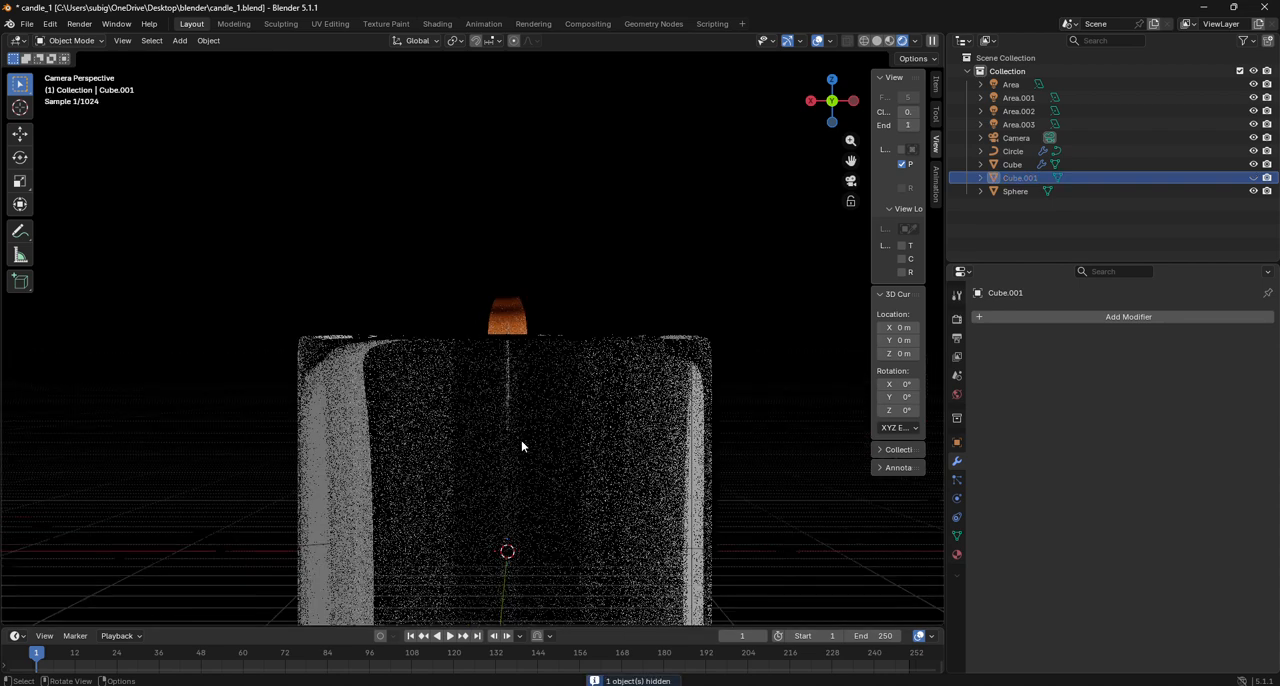
left_click(517, 432)
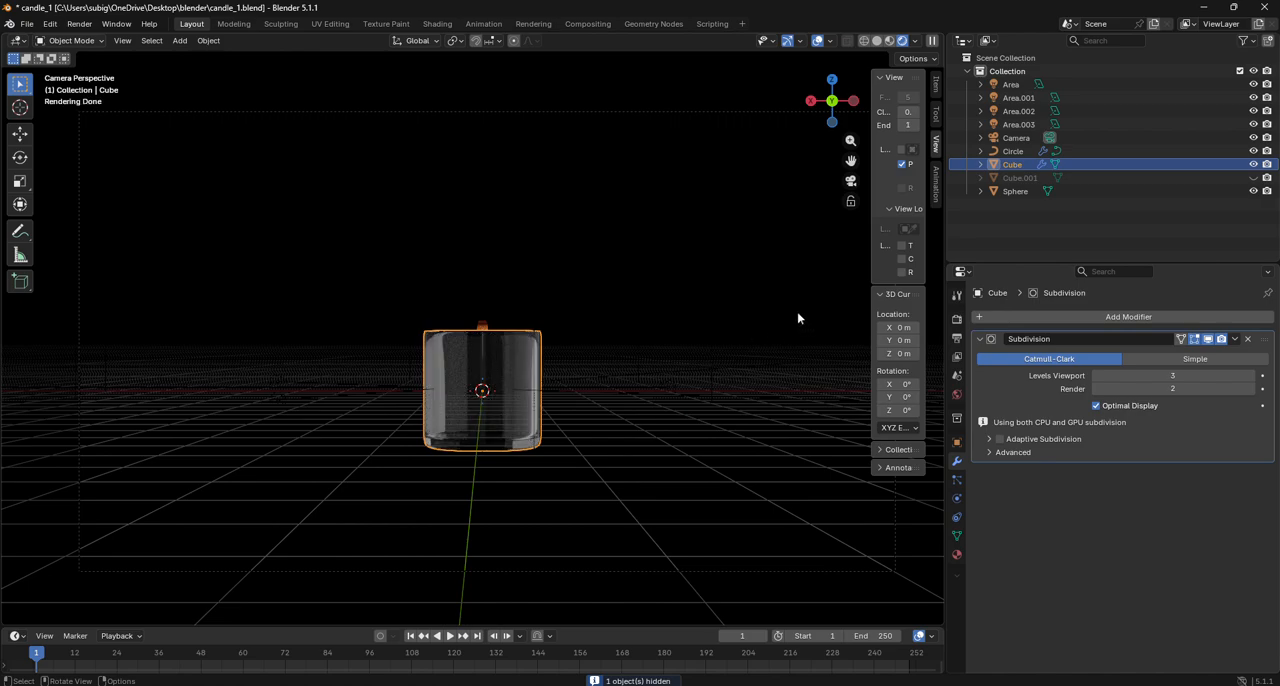
- Set the power of the light named Area to 16.6
scroll(519, 357, "up", 5)
scroll(522, 353, "down", 8)
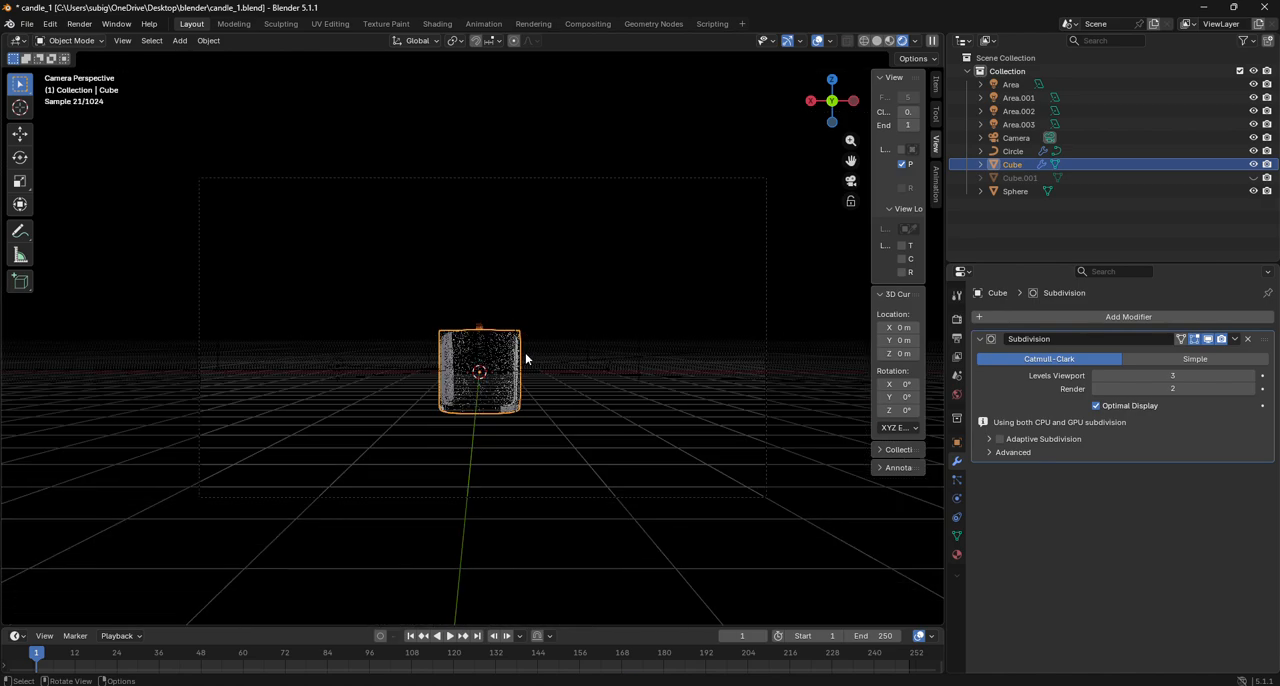
scroll(539, 349, "up", 3)
left_click(612, 354)
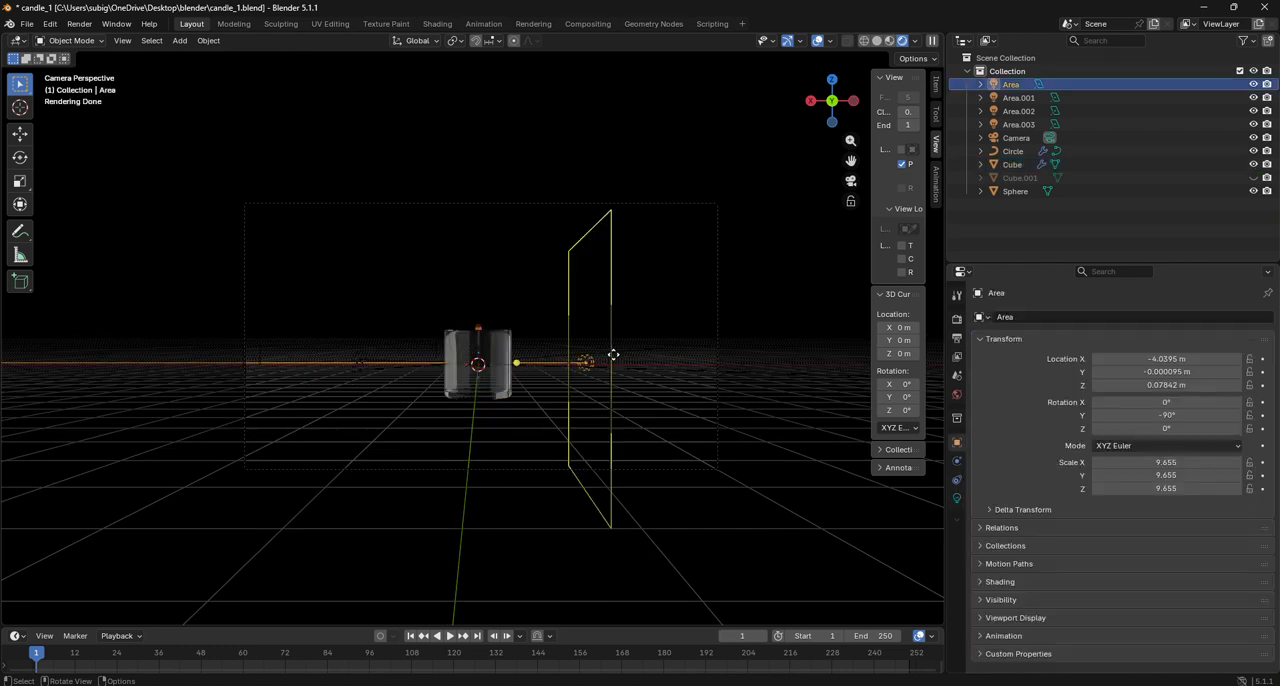
left_click(957, 497)
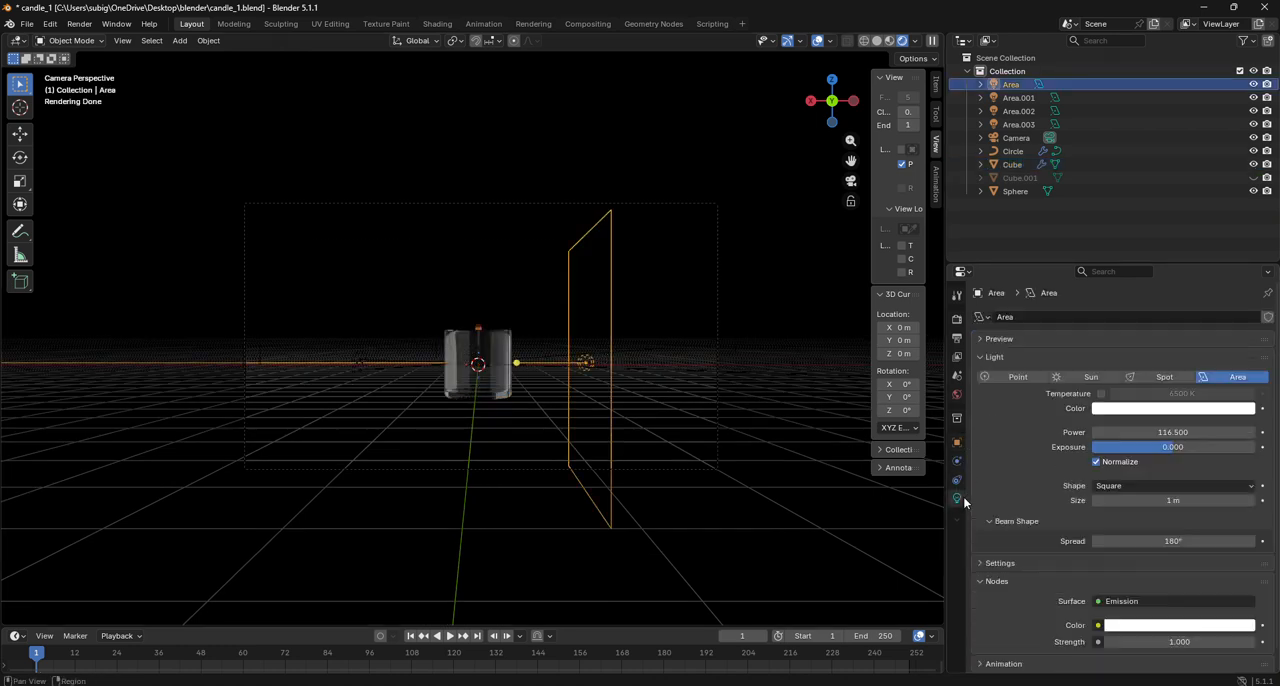
left_click_drag(1172, 447, 1090, 432)
- Set the power of the light Area.002 to 22.6 and deselect it
left_click(266, 350)
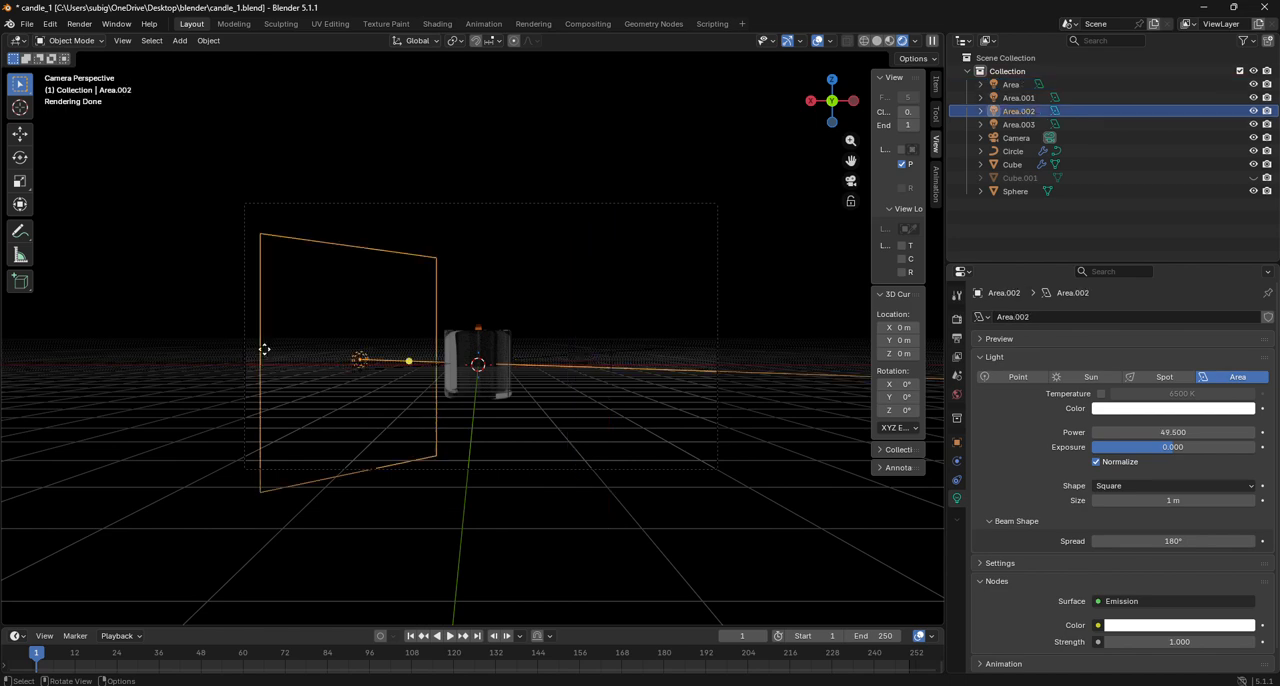
mouse_move(1172, 432)
left_mouse_down()
mouse_move(1190, 432)
mouse_move(1176, 432)
left_mouse_up()
scroll(618, 373, "up", 5)
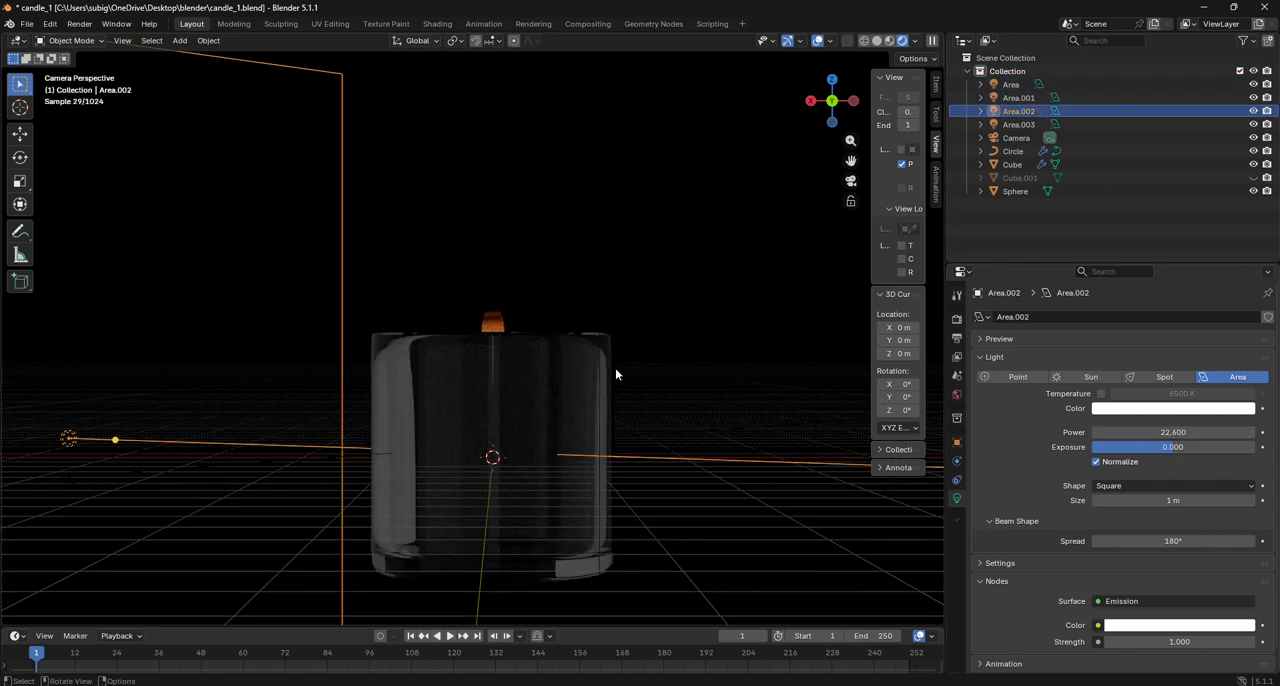
scroll(614, 366, "down", 8)
left_click(512, 216)
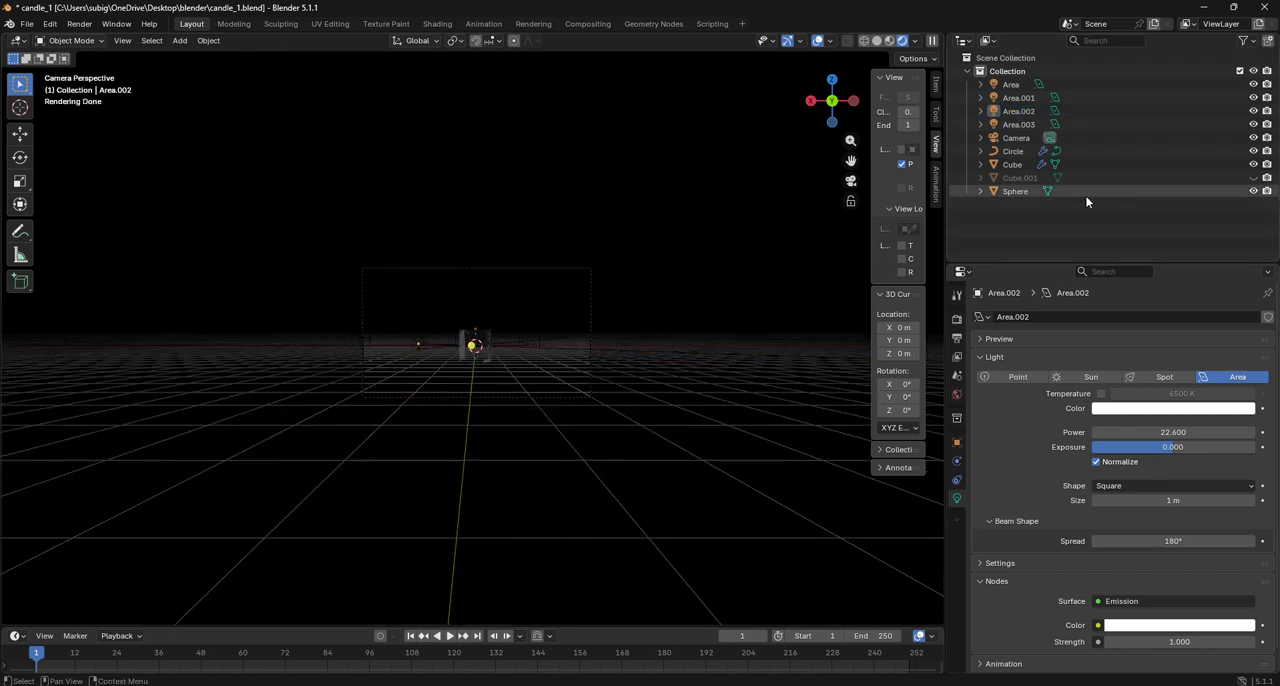
- Examine the power settings and placement of the lights Area, Area.001, Area.002 and Area.003
left_click(1019, 124)
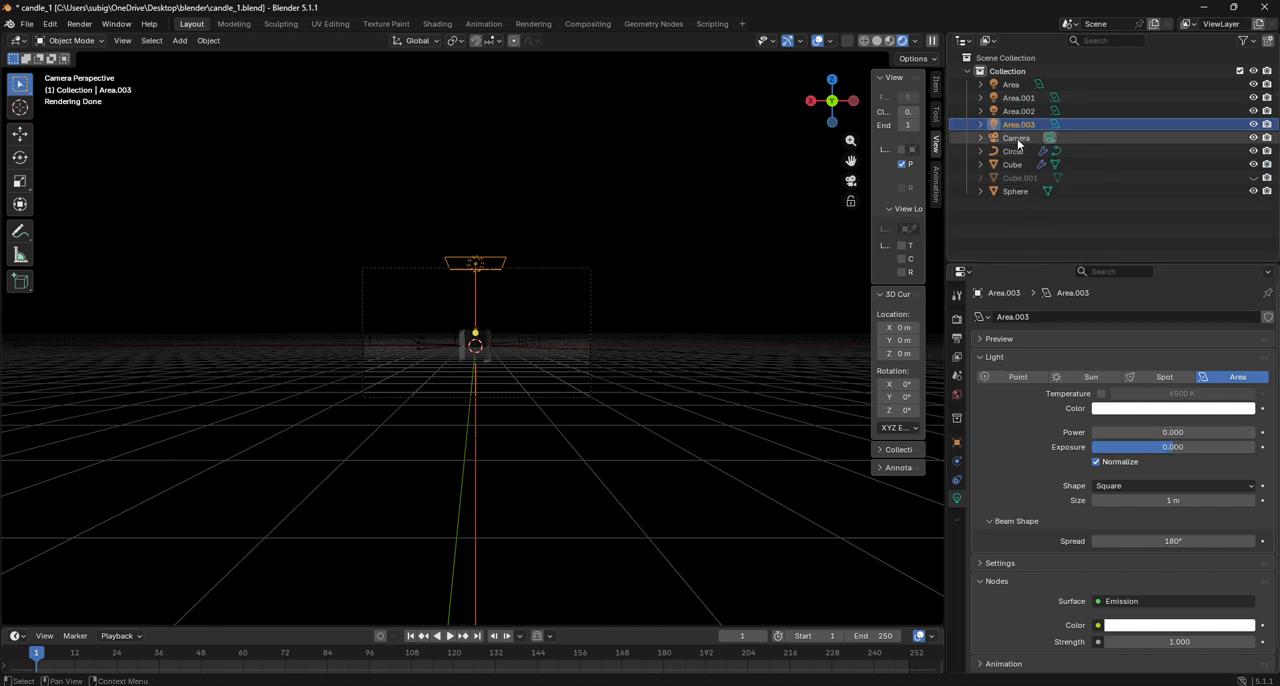
left_click(1018, 86)
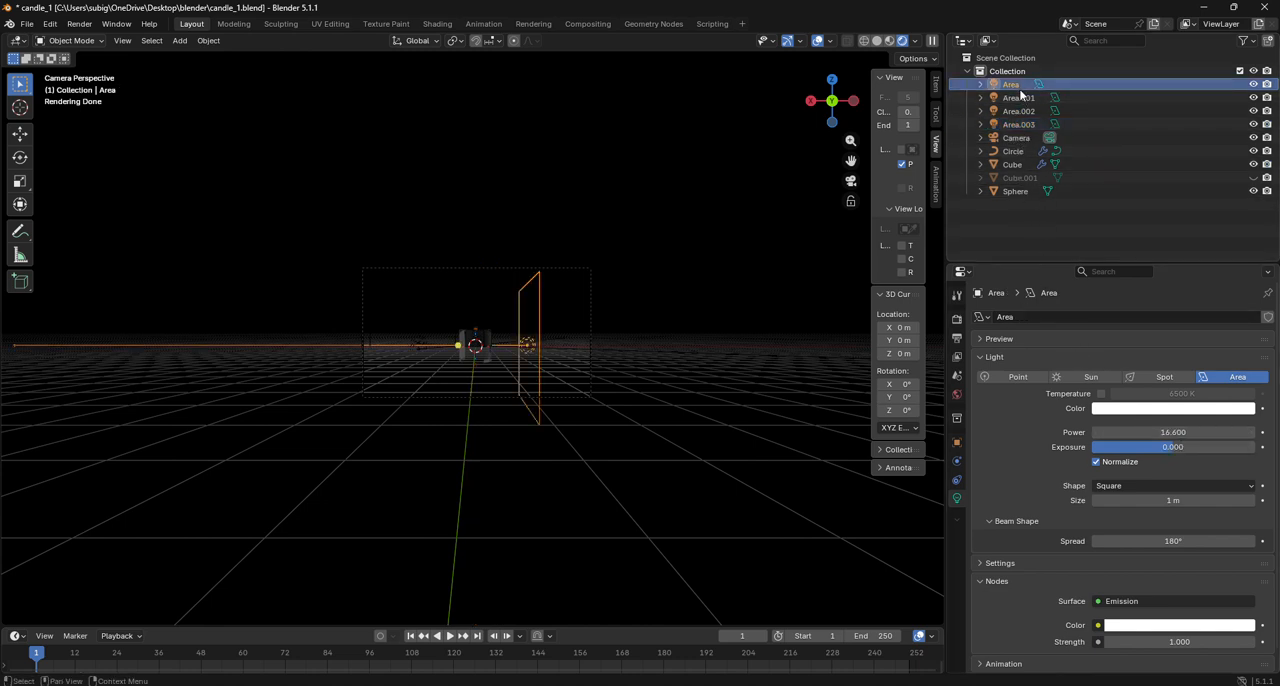
left_click(1020, 97)
left_click(1018, 111)
left_click(1018, 97)
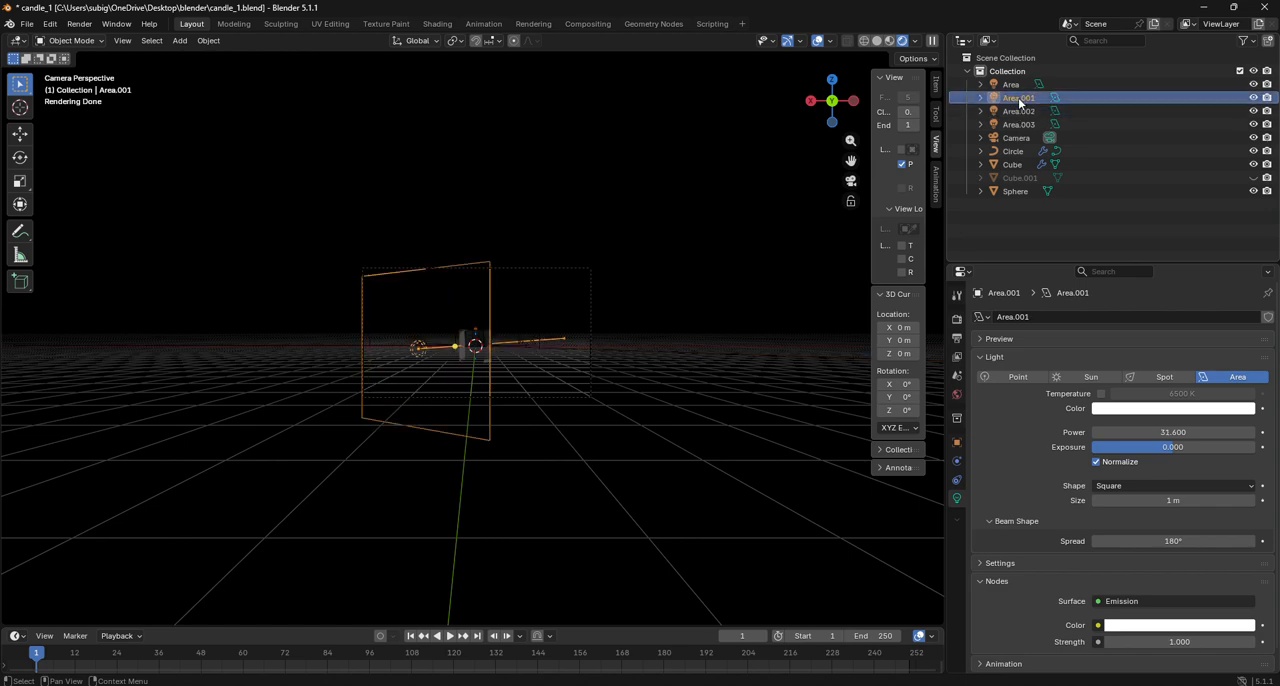
left_click(1018, 111)
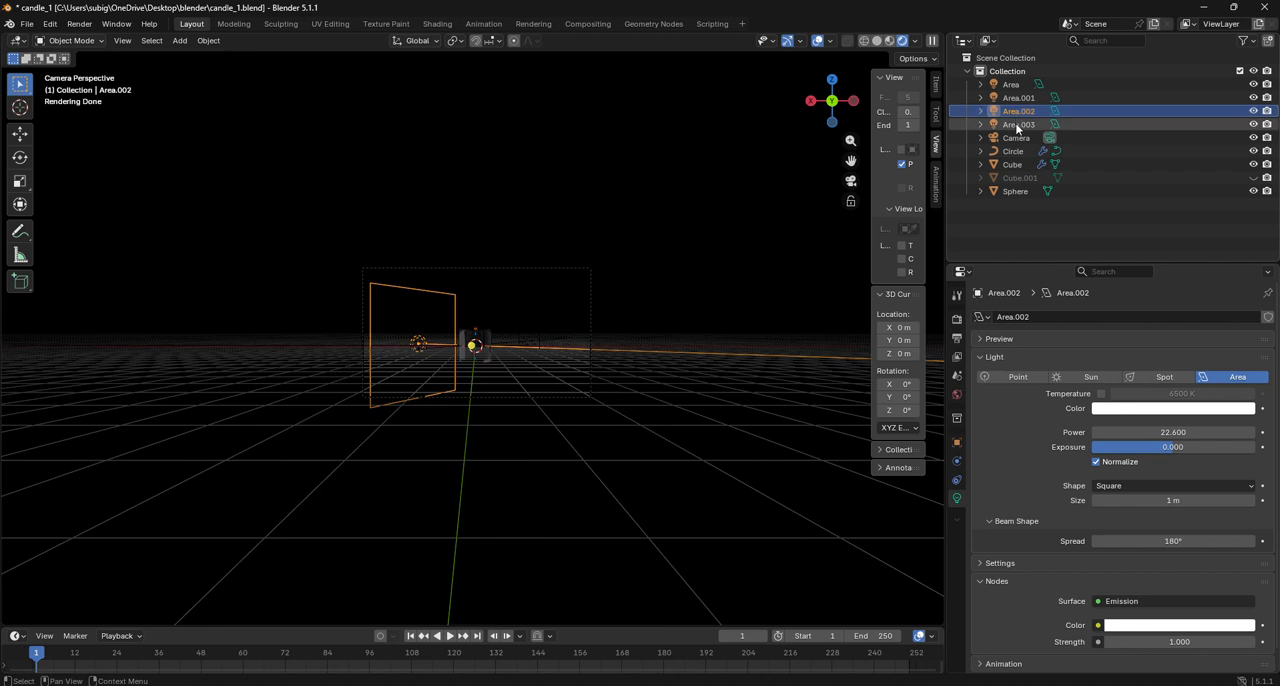
left_click(1020, 124)
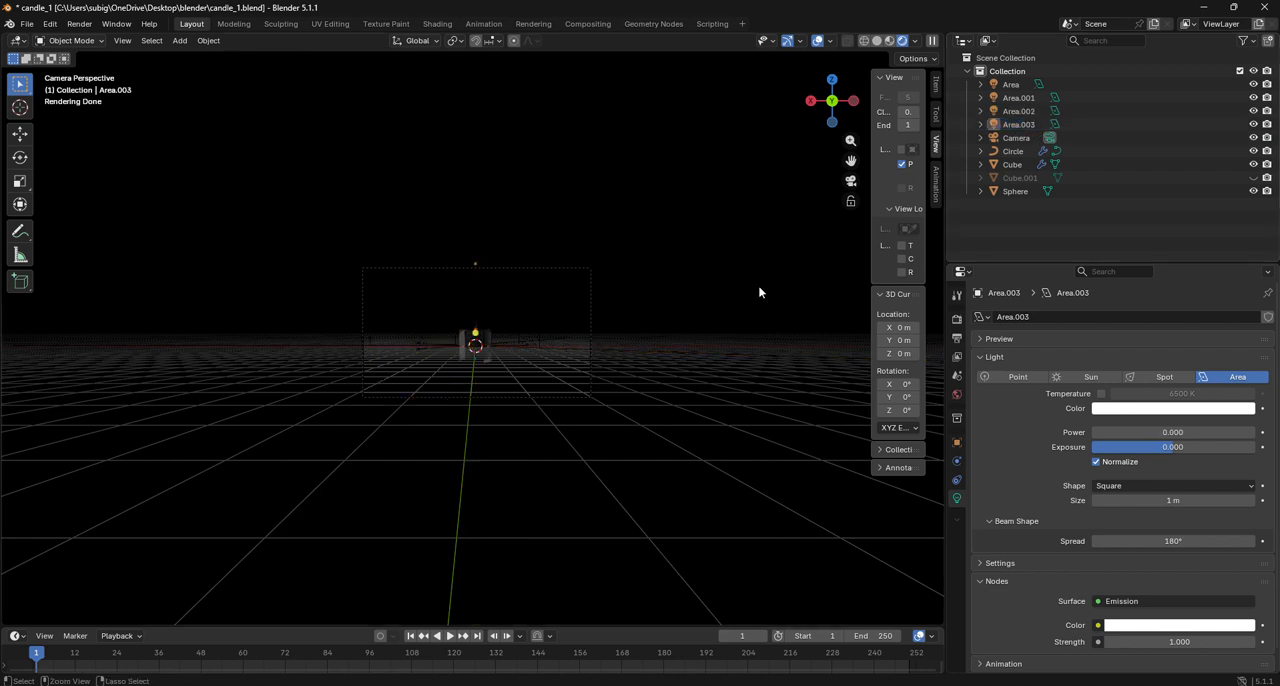
- Save candle_1.blend and unhide the candle body Cube.001, leaving nothing selected
scroll(608, 338, "up", 3)
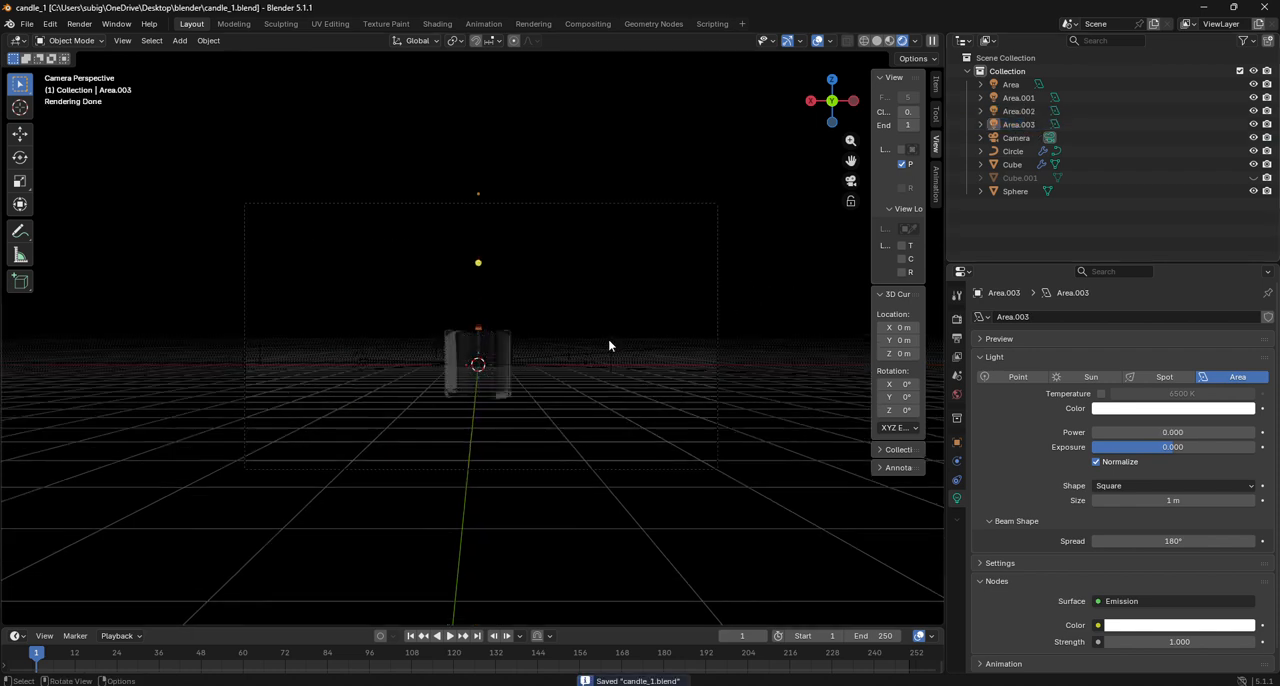
scroll(608, 345, "up", 3)
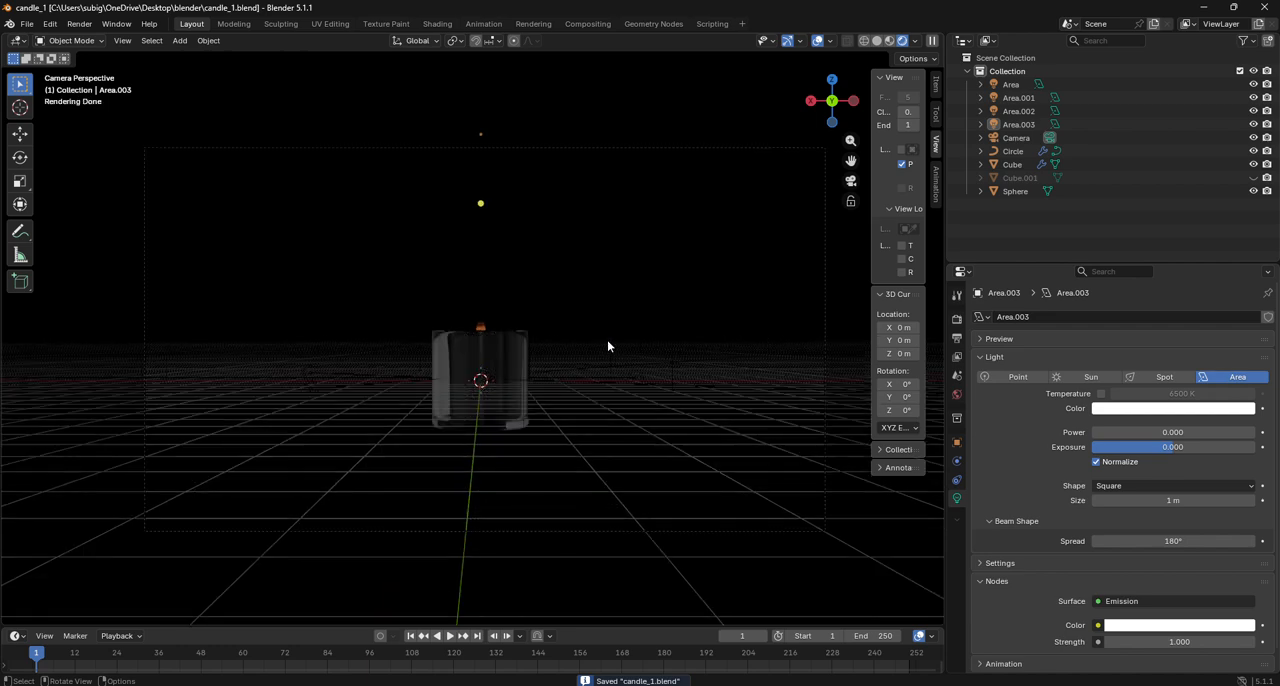
key("alt+h")
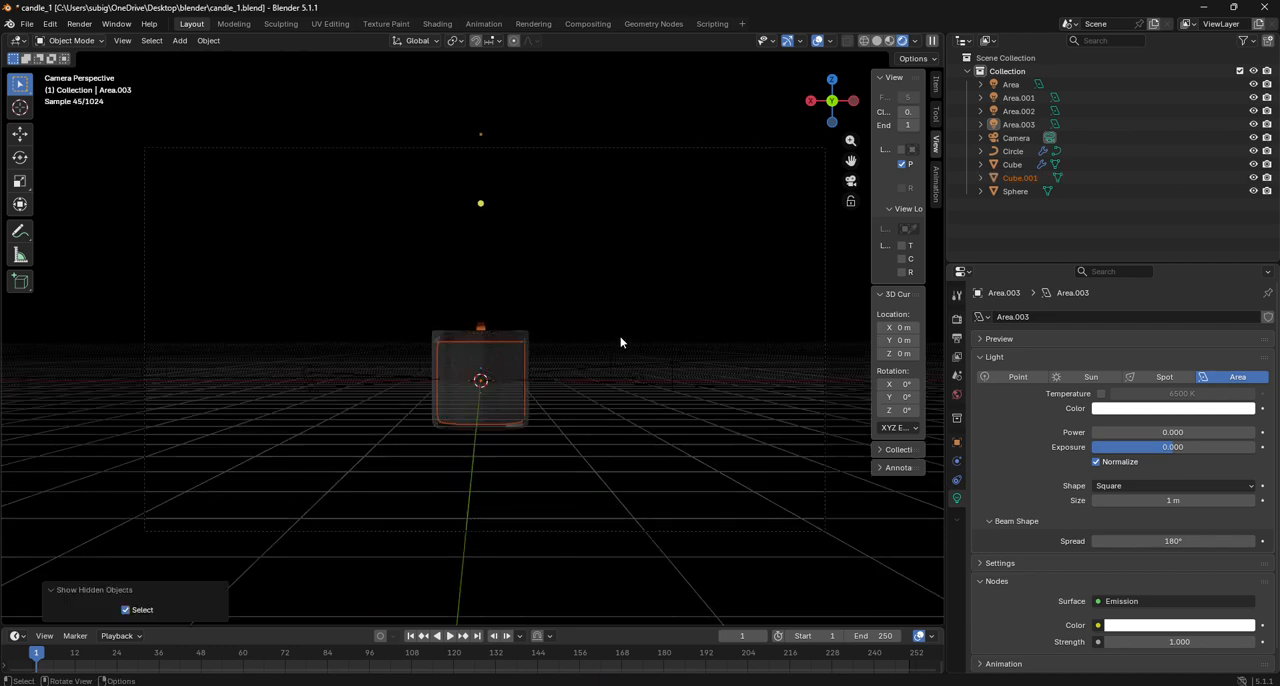
left_click(636, 267)
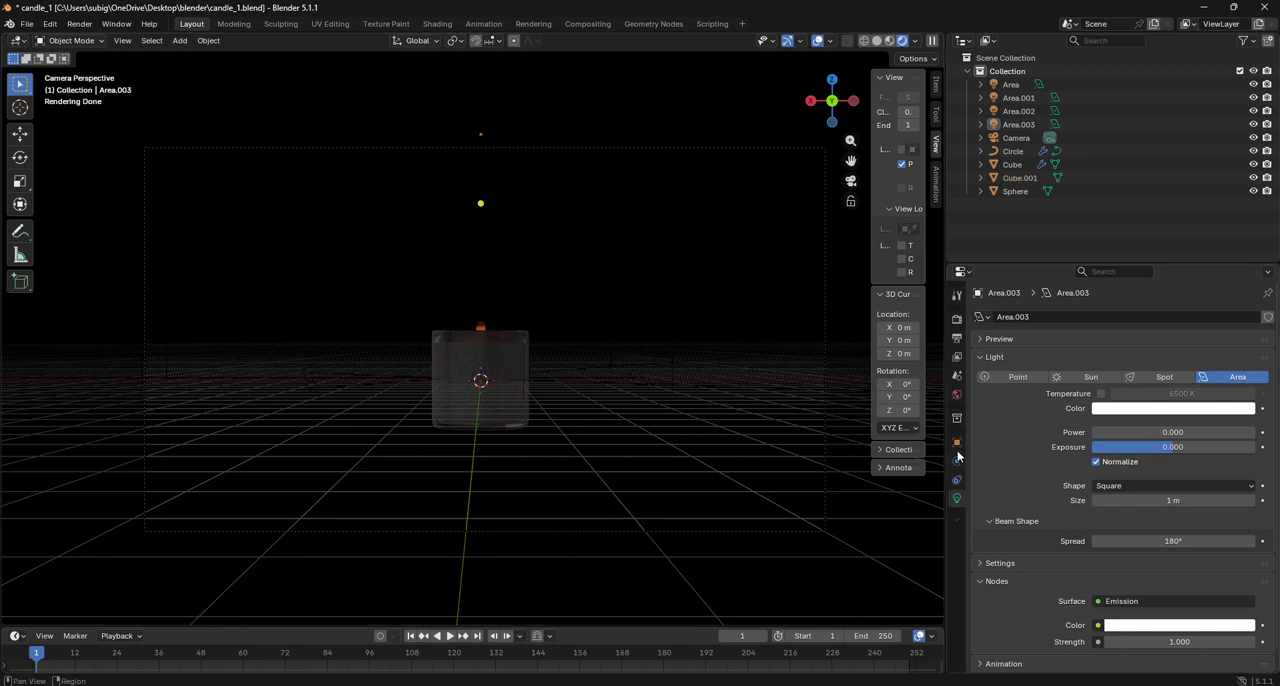
- Set the World background colour to a medium grey and check the candle against it
left_click(957, 395)
left_click(1199, 400)
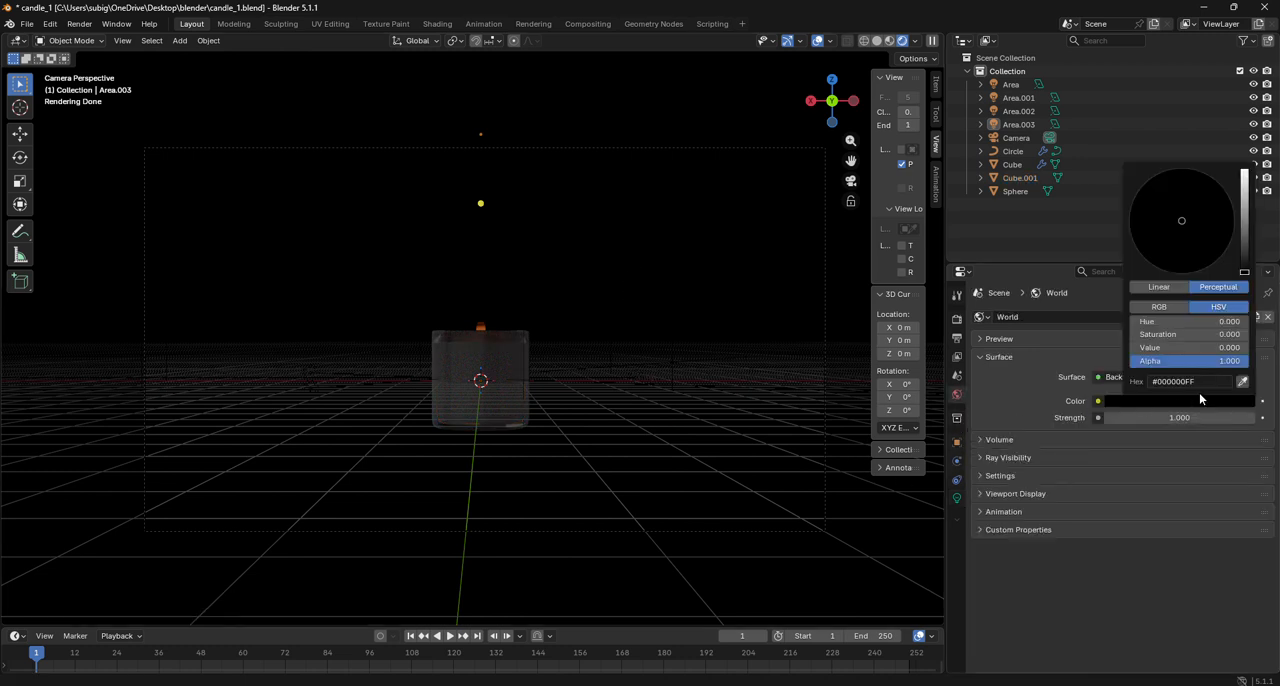
left_click_drag(1243, 268, 1244, 231)
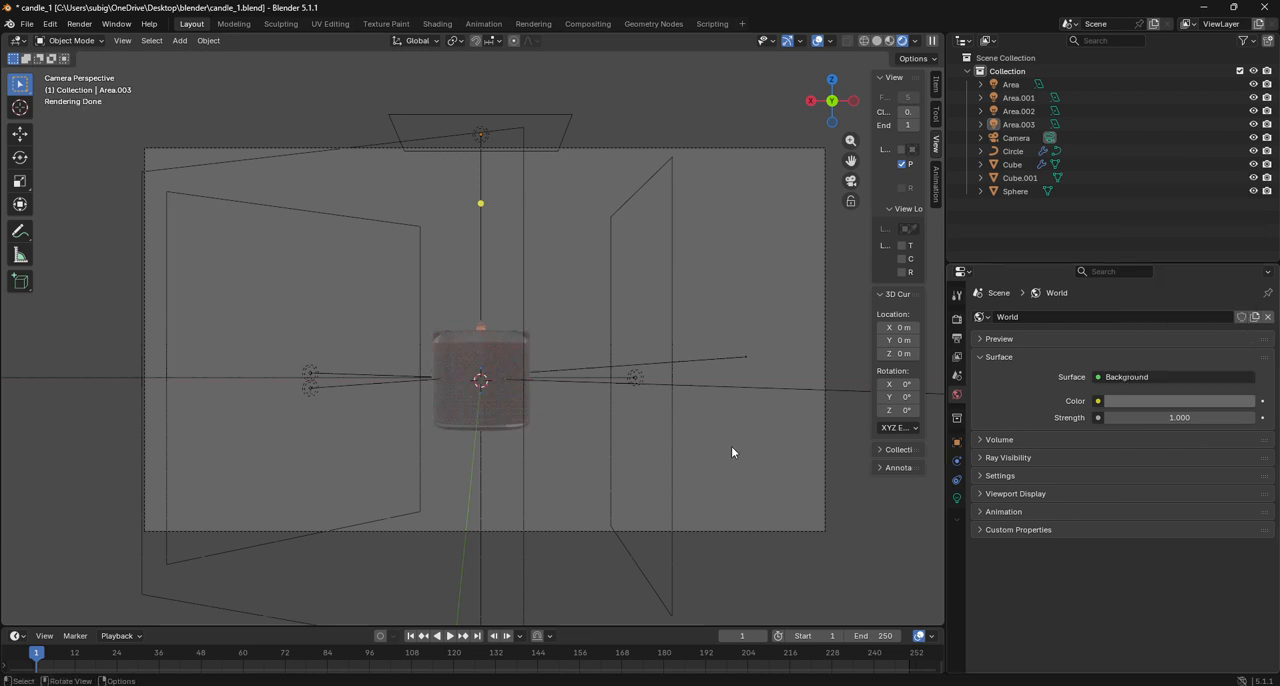
scroll(503, 423, "up", 4)
scroll(759, 385, "down", 5)
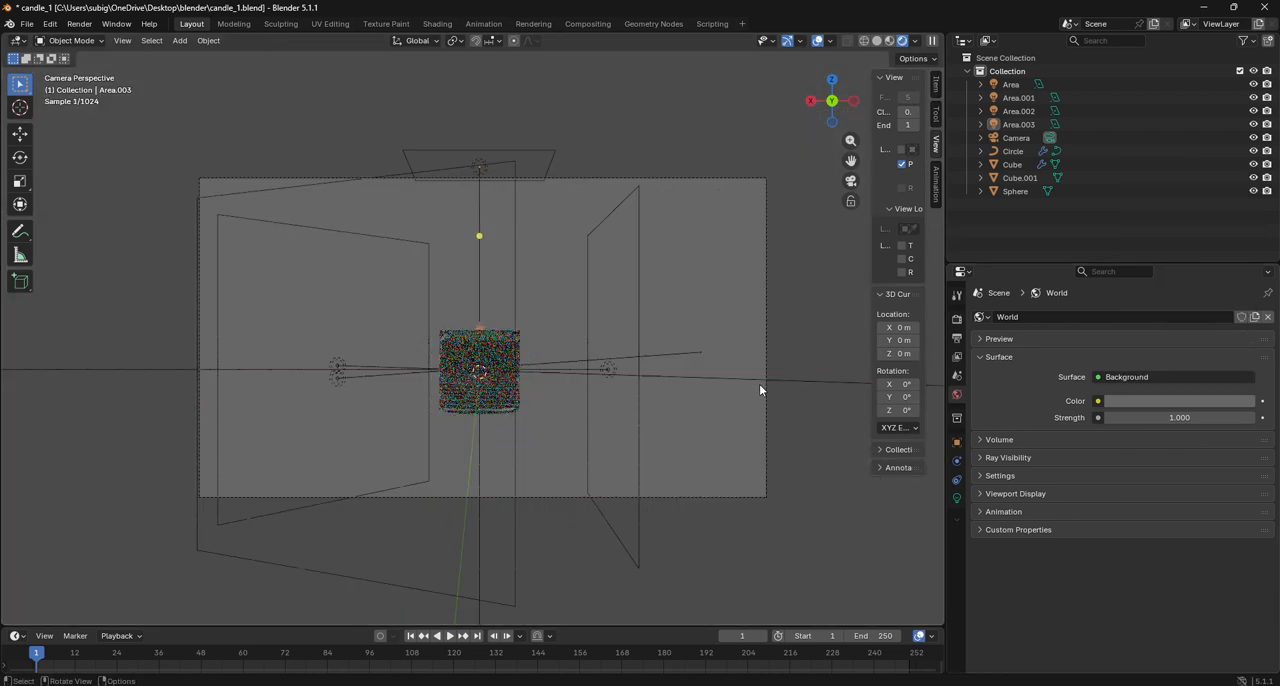
- Set the power of the light named Area to 93, then deselect it and inspect the candle up close
left_click(635, 430)
left_click(958, 502)
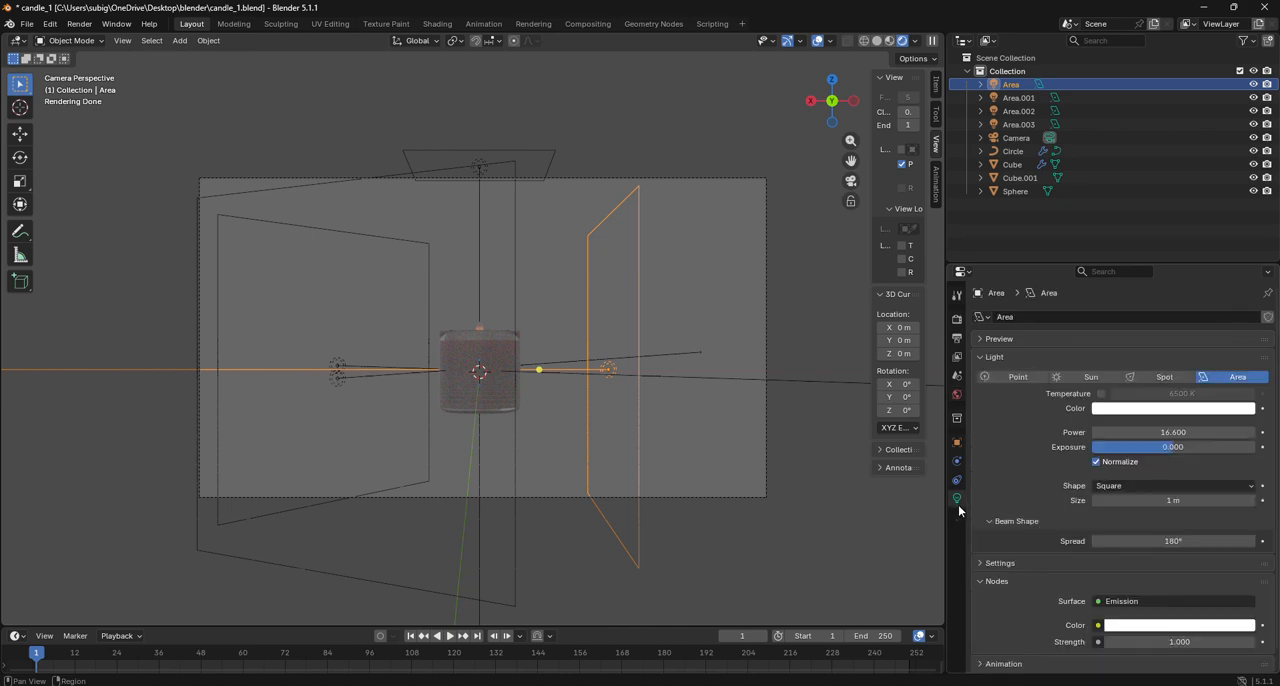
left_click_drag(1150, 432, 1185, 432)
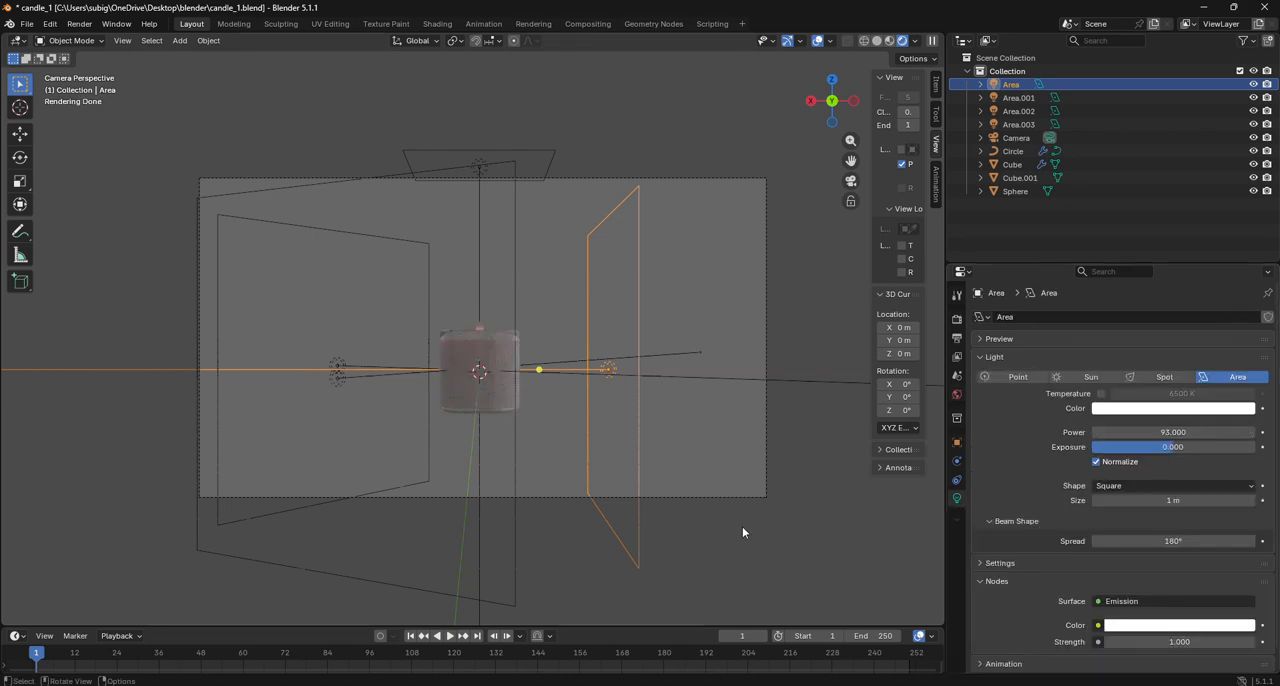
left_click(842, 524)
scroll(546, 488, "up", 3)
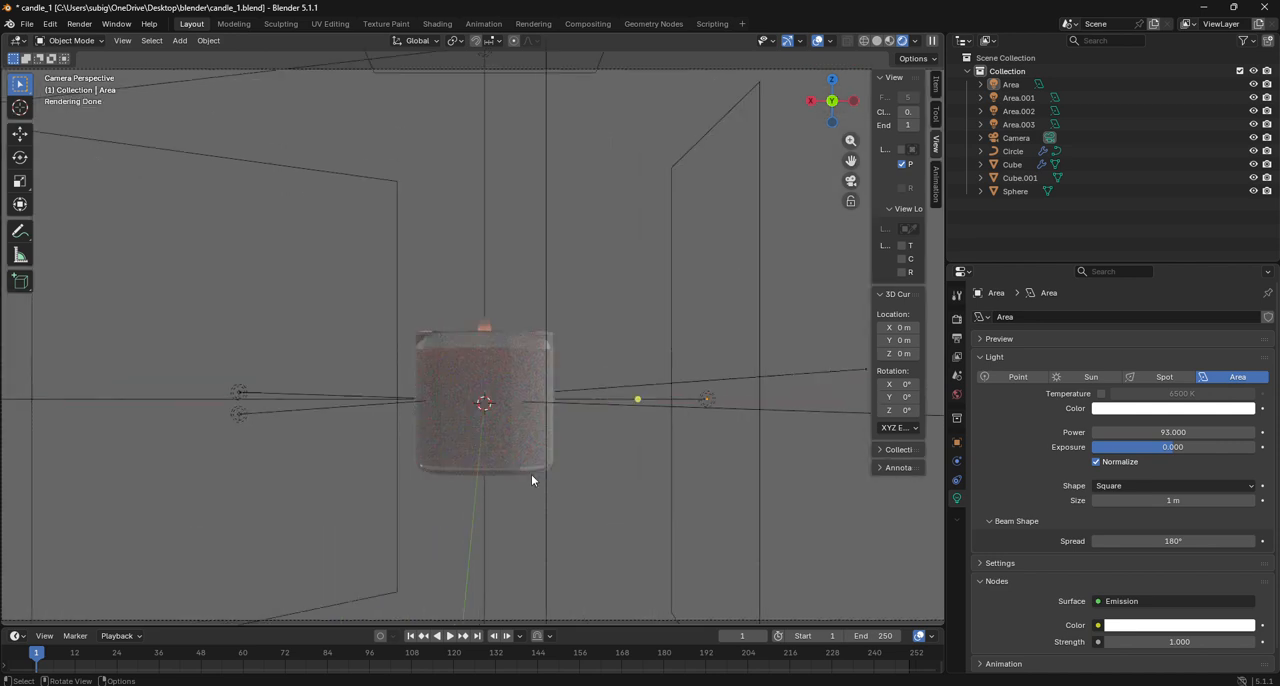
- With the camera temporarily locked to the view in Solid shading, reframe it to look slightly down into the candle and return to Rendered shading
scroll(443, 429, "up", 3)
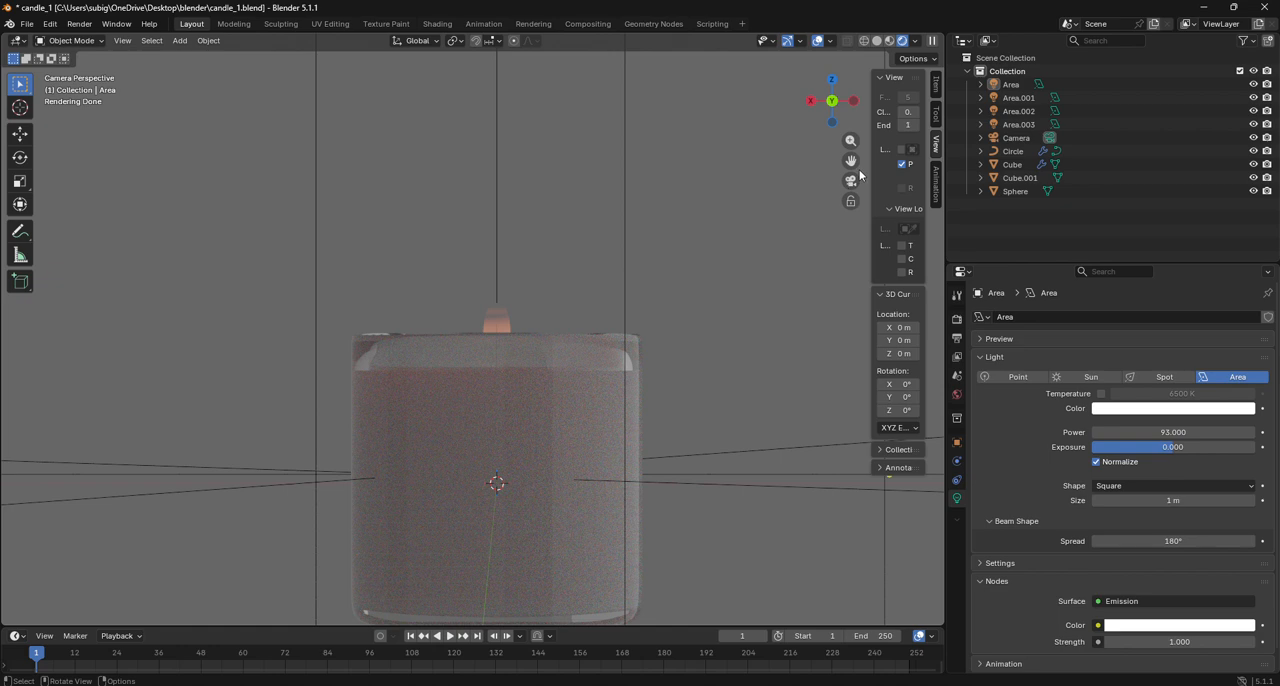
left_click(877, 41)
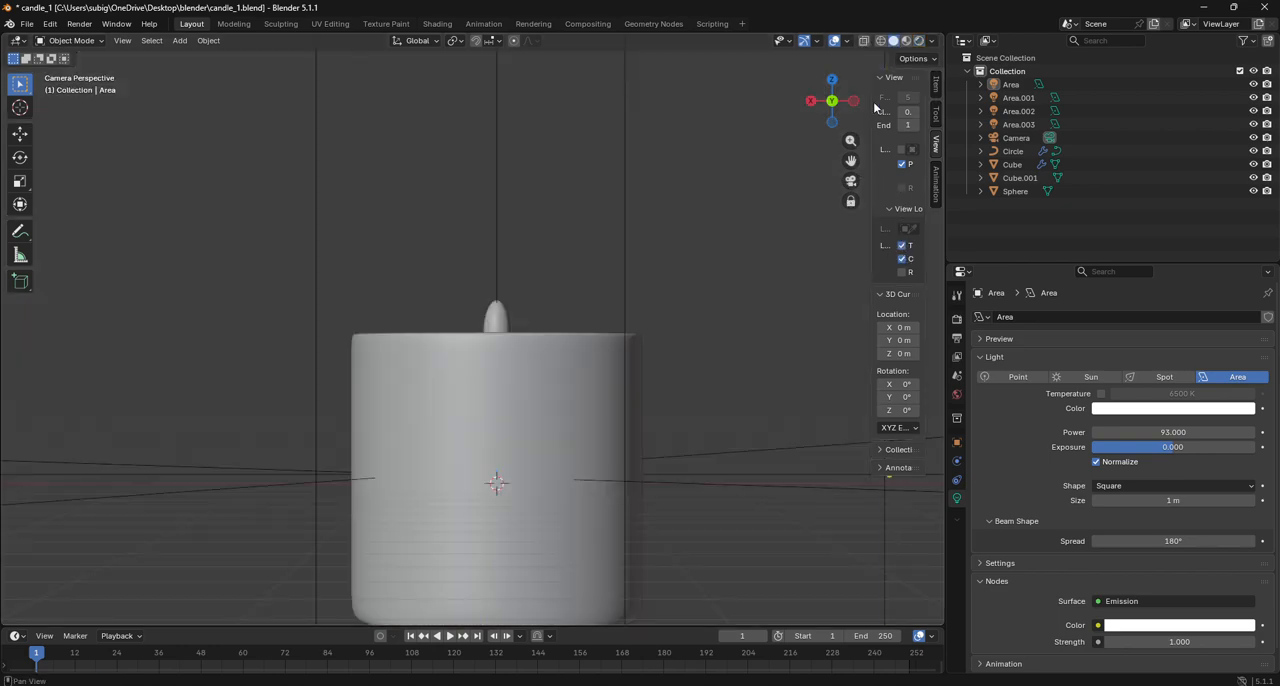
left_click_drag(831, 113, 832, 115)
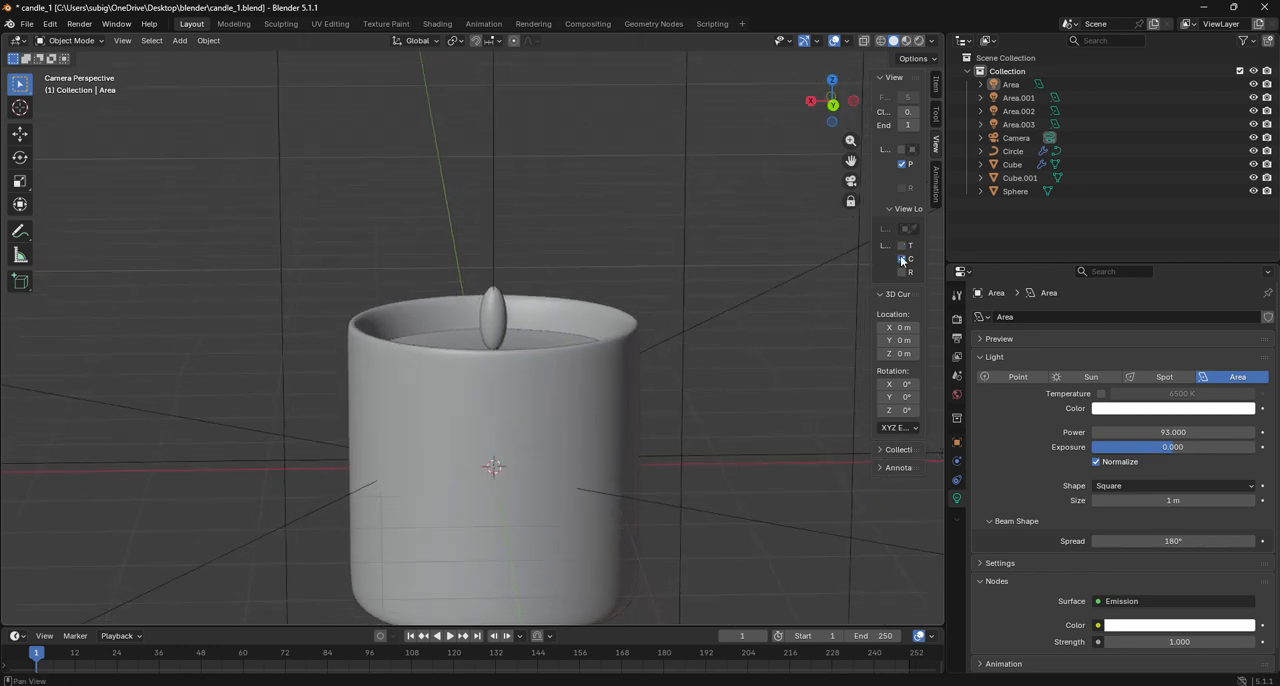
left_click(919, 41)
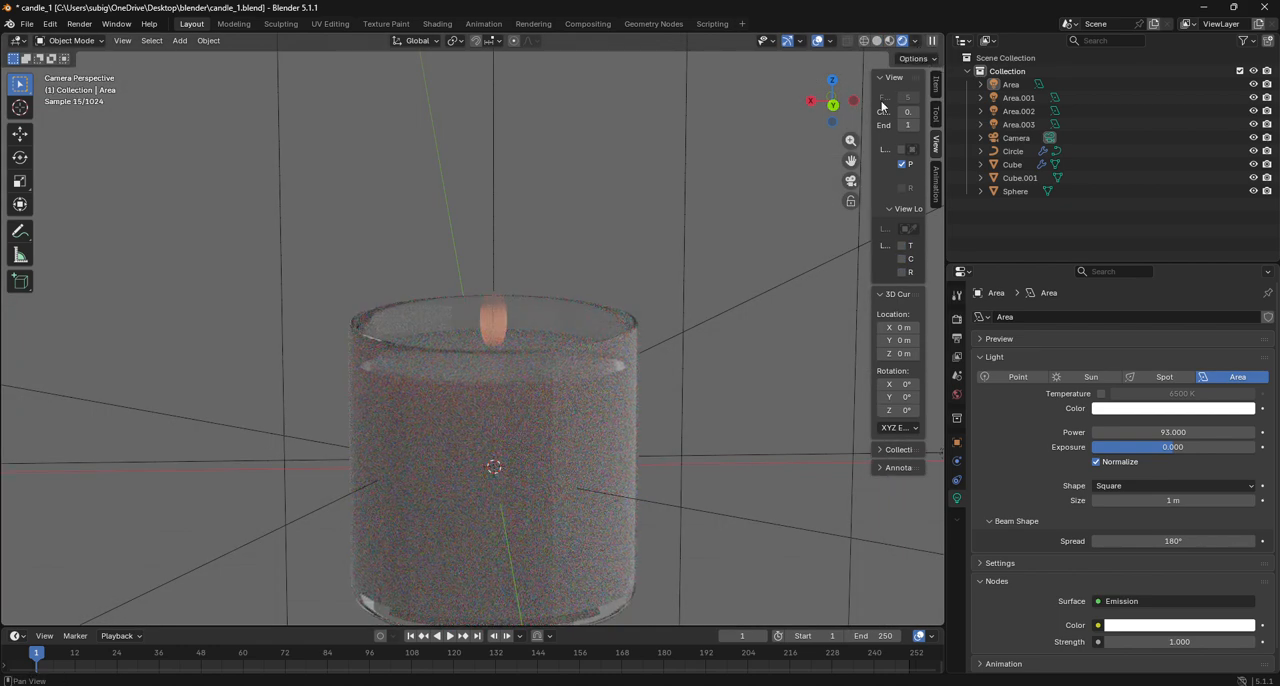
scroll(783, 171, "down", 5)
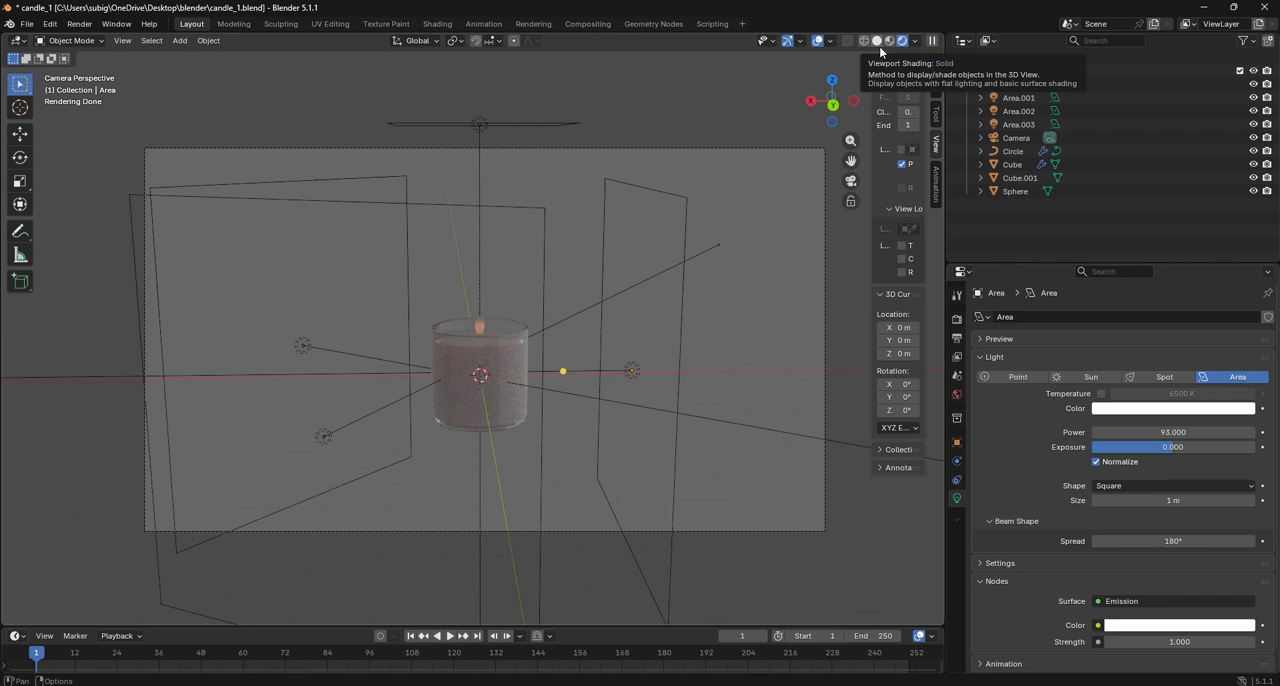
- Set the emission strength of the flame Sphere's material to 3.5, deselect the flame and check the candle up close
left_click(480, 328)
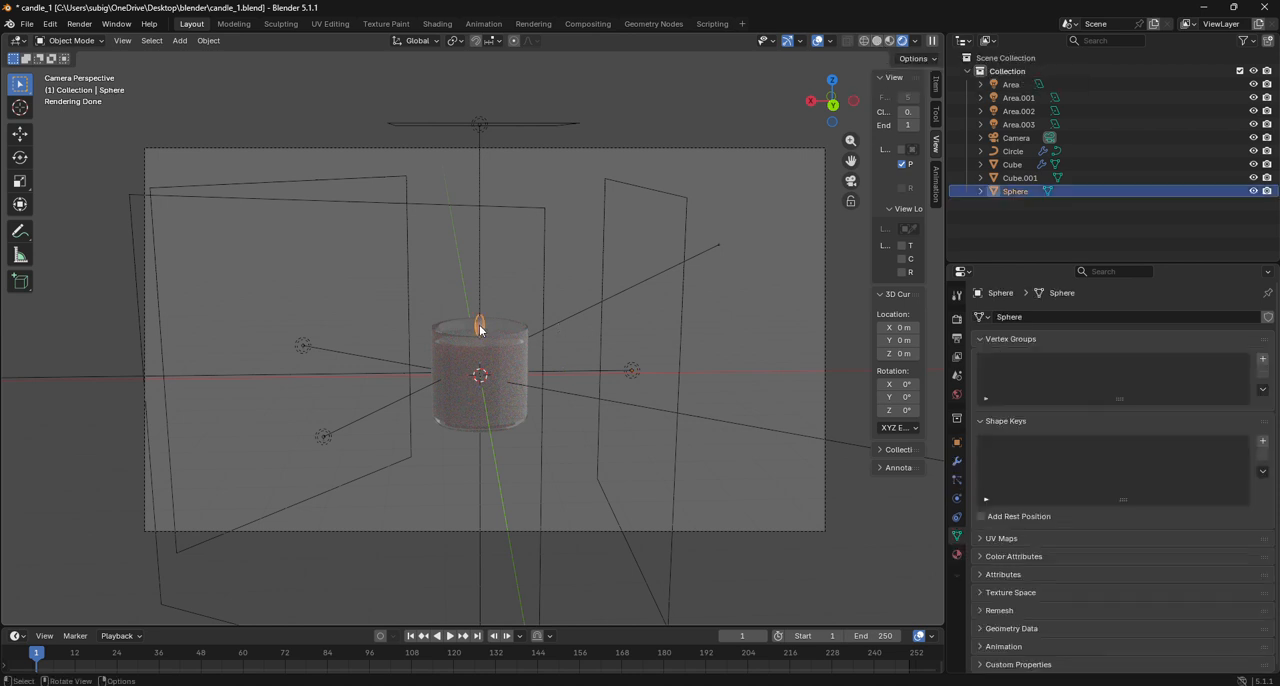
left_click(956, 554)
scroll(1063, 476, "down", 5)
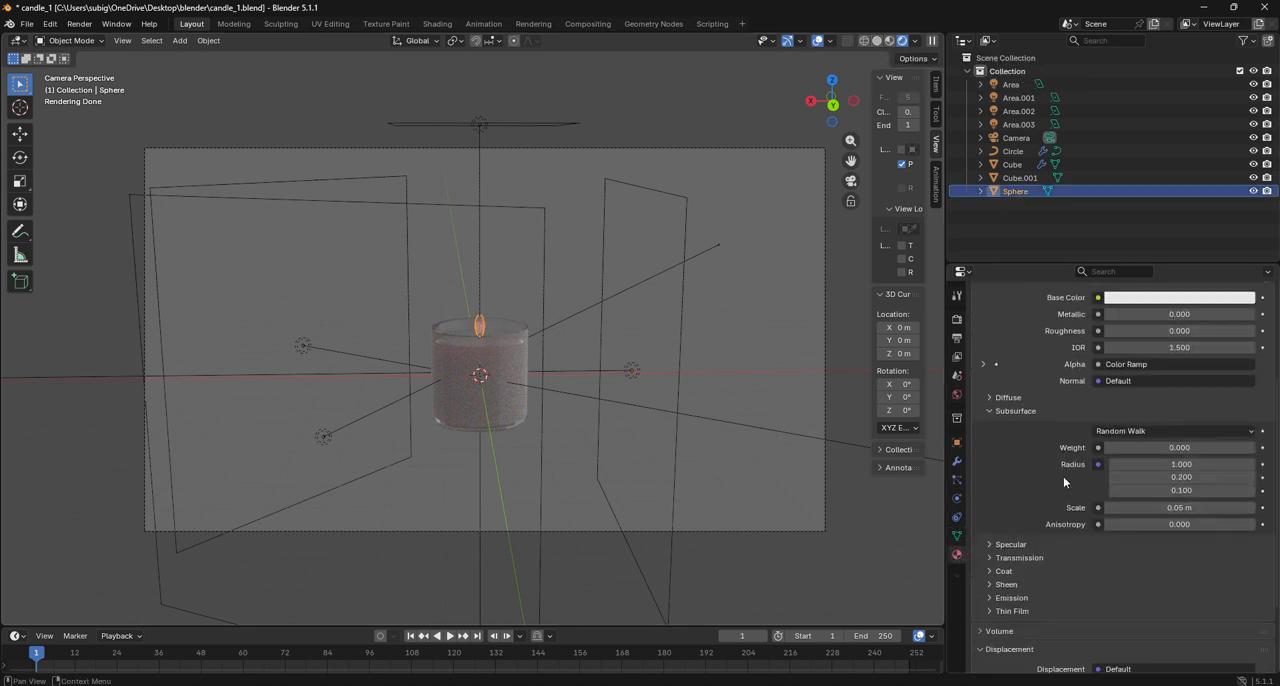
scroll(1105, 398, "down", 3)
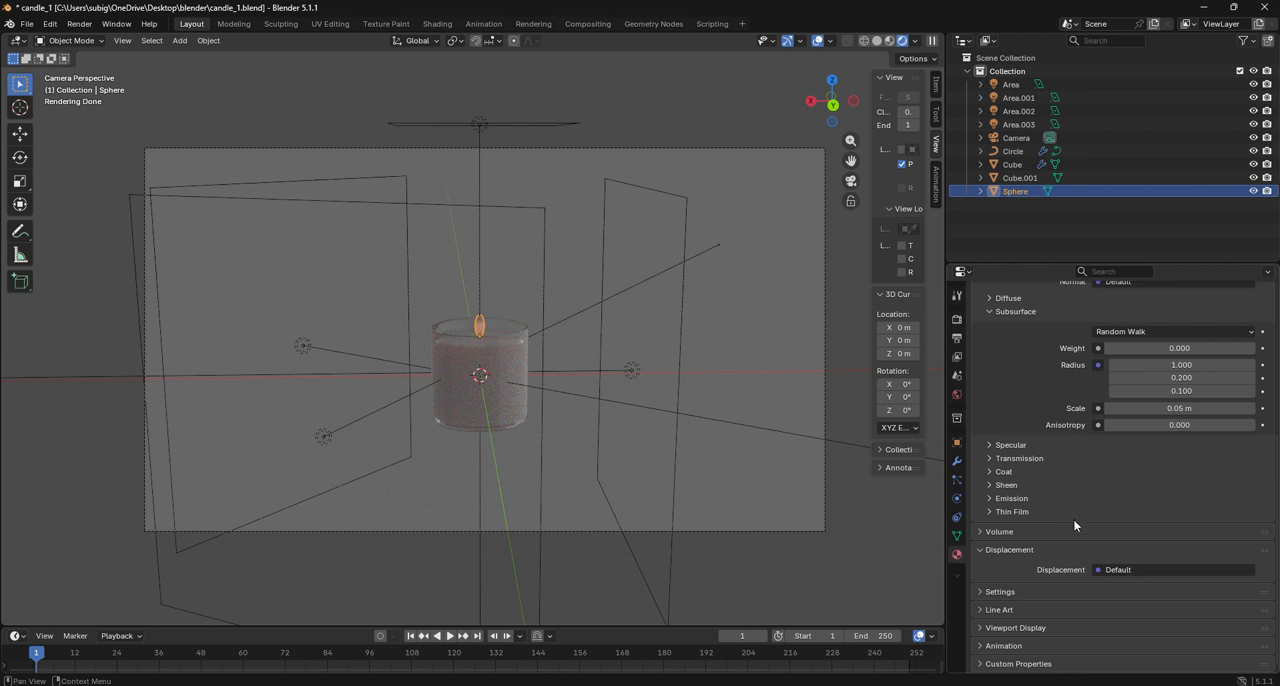
left_click(1027, 499)
left_click_drag(1195, 535, 1235, 535)
left_click(734, 479)
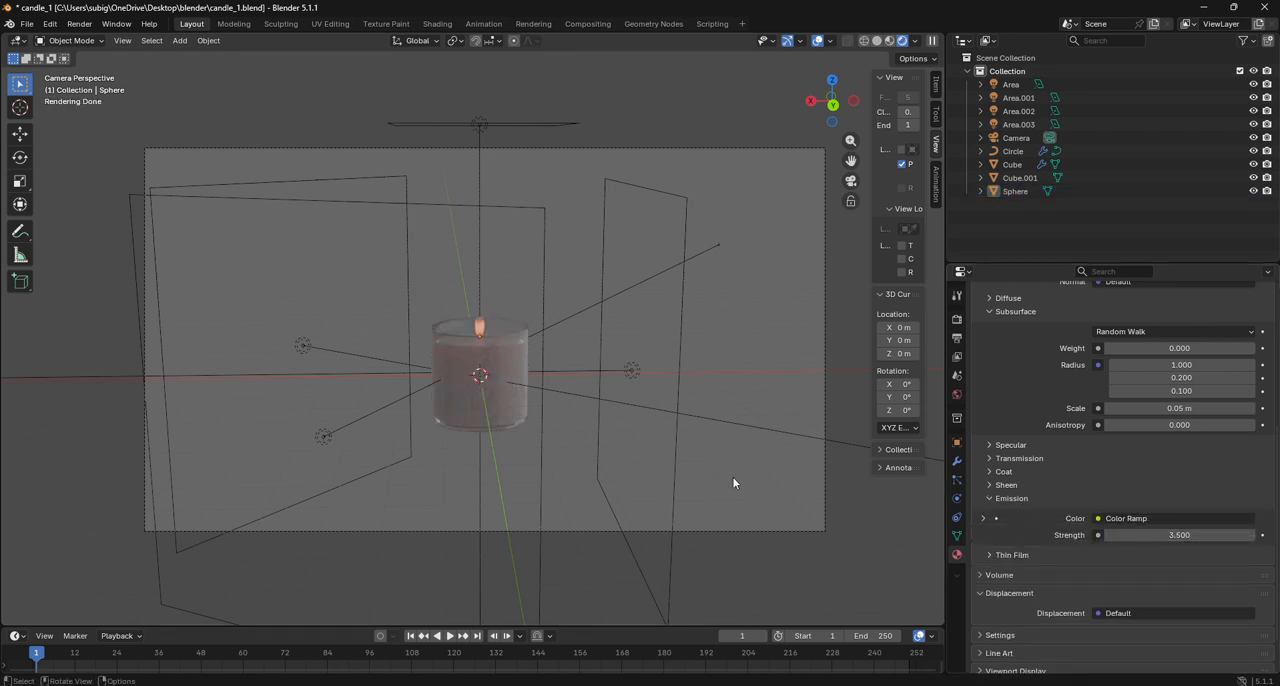
scroll(592, 460, "up", 5)
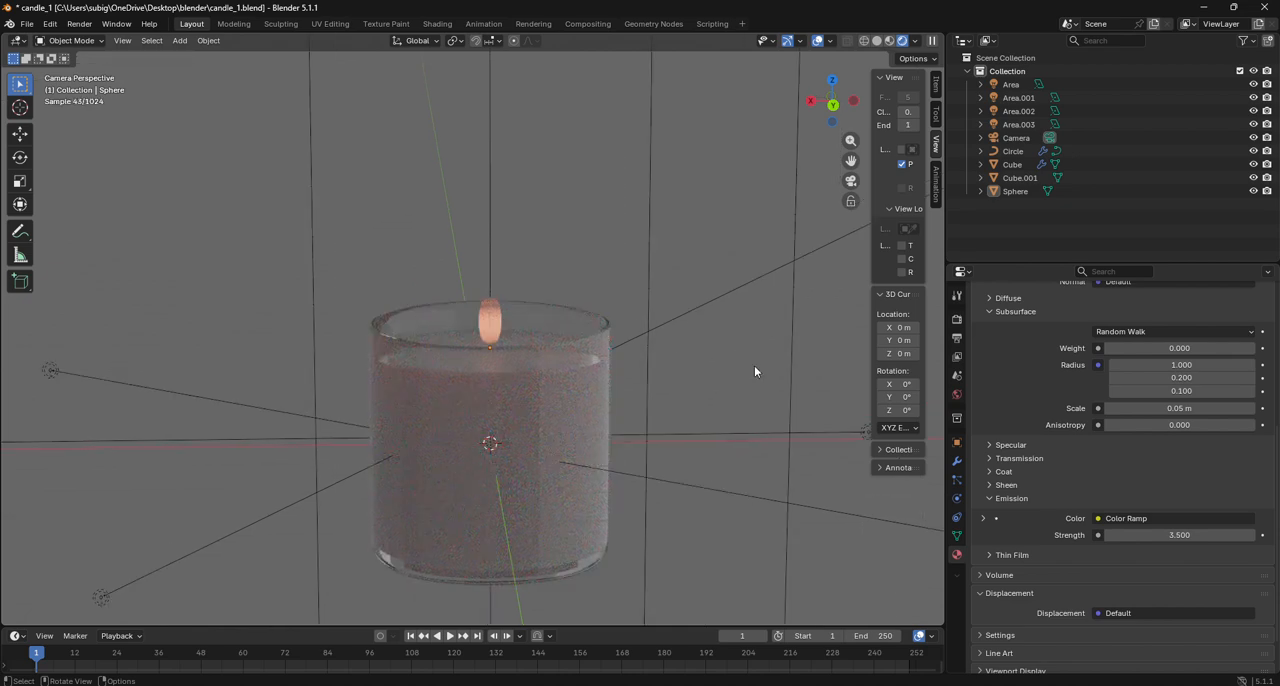
scroll(755, 366, "down", 5)
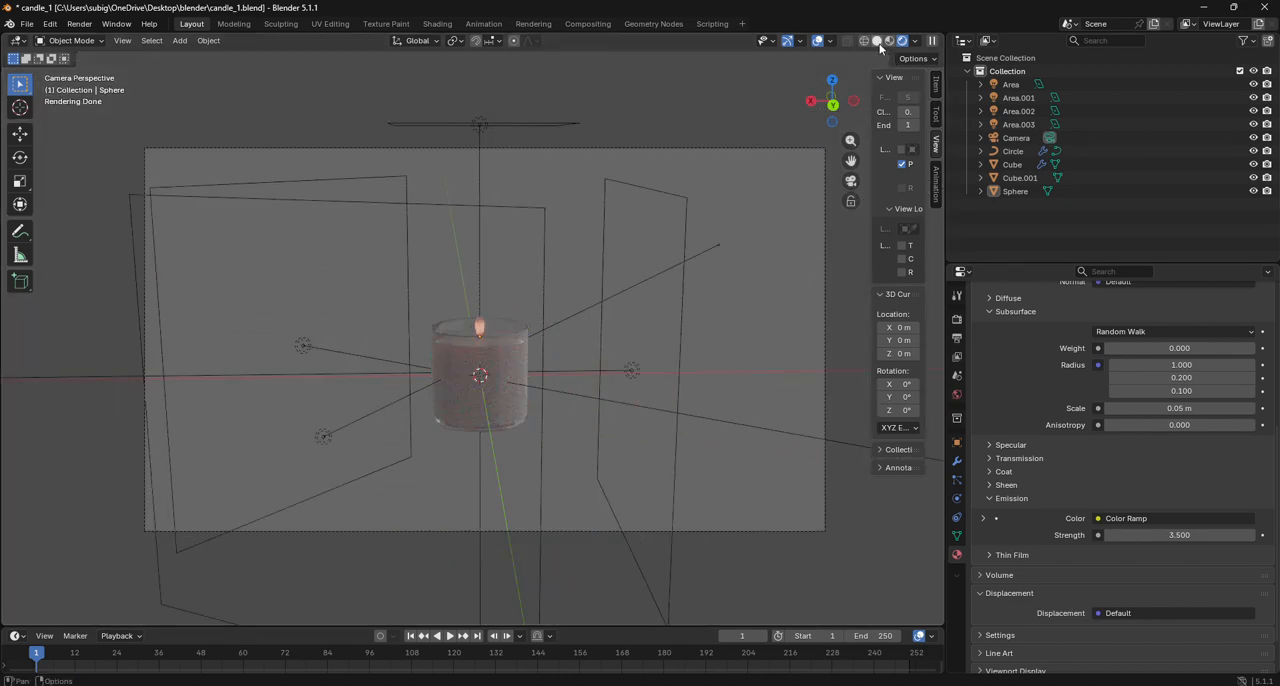